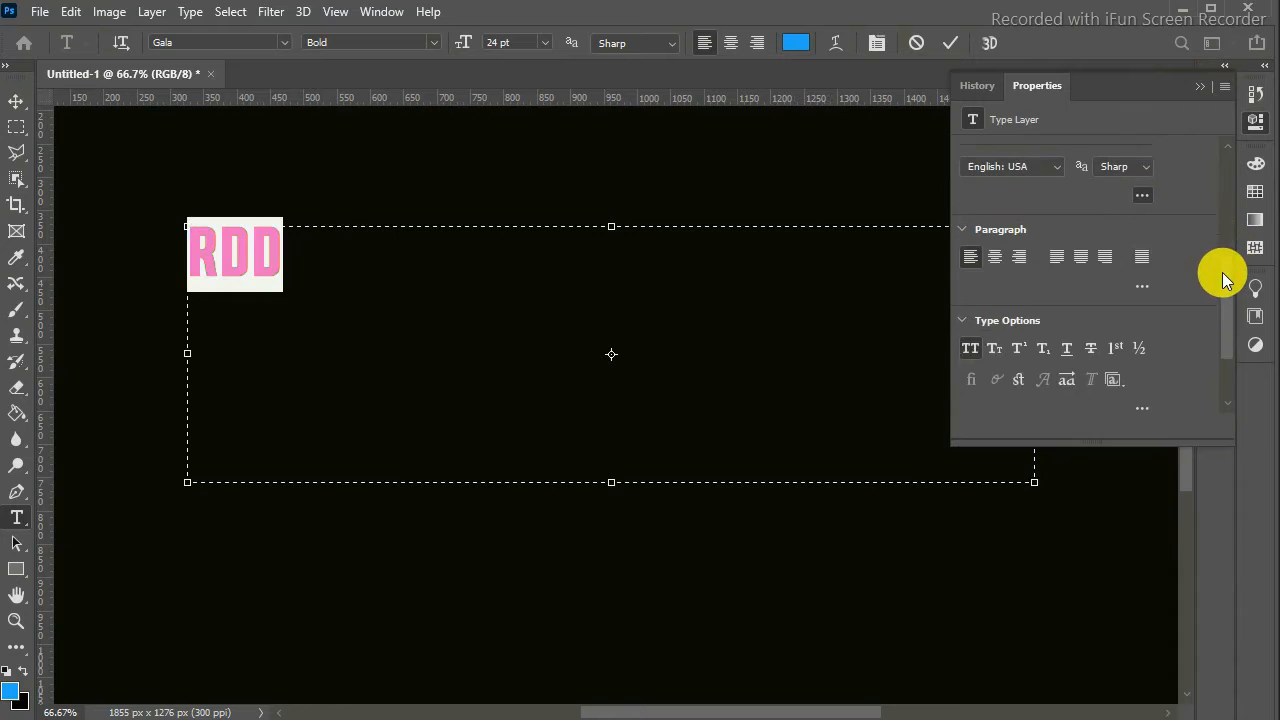
left_click(1140, 213)
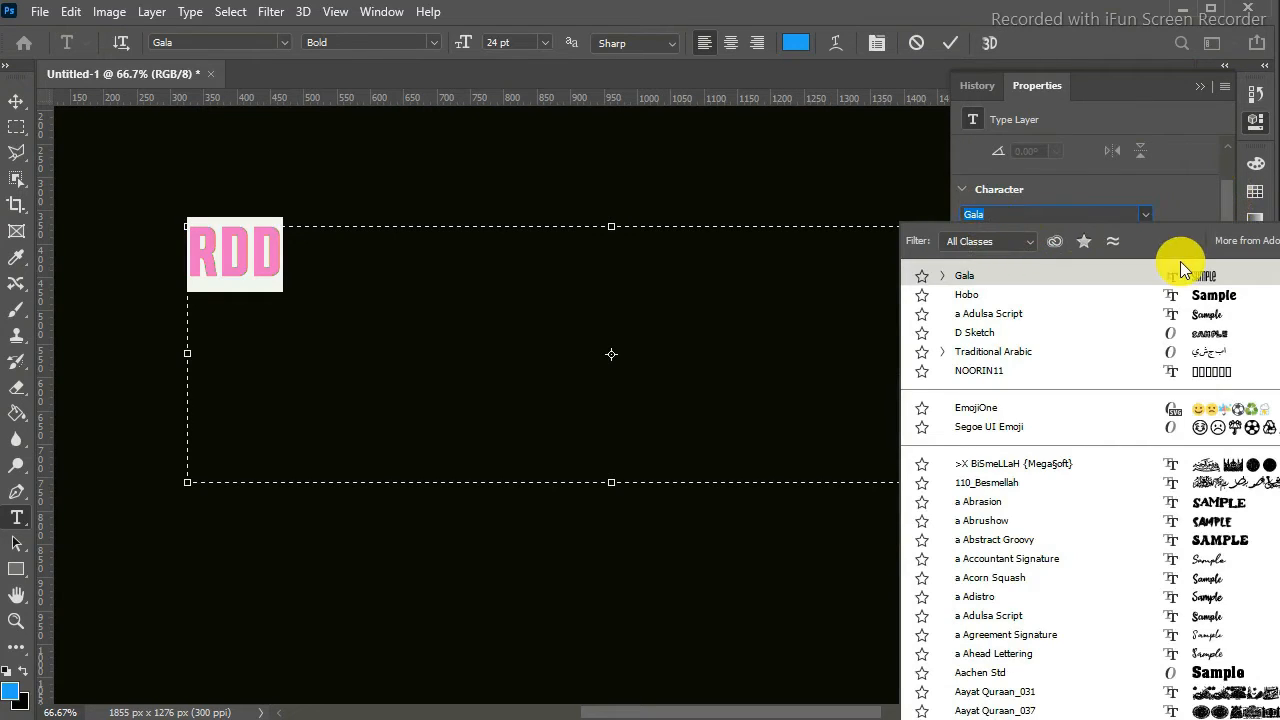
left_click(1180, 267)
left_click(1200, 86)
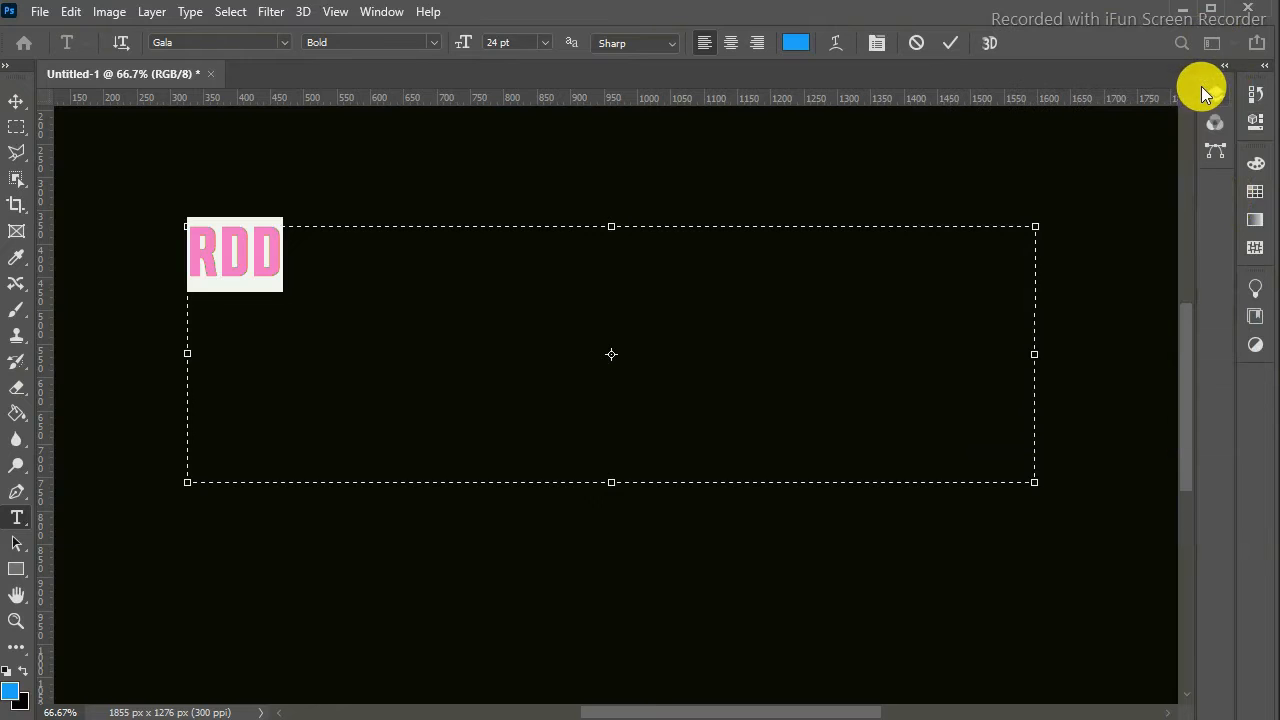
left_click(1254, 121)
Set the selected RDD text to a font size of 100 pt and center-align its paragraph
left_click(1039, 274)
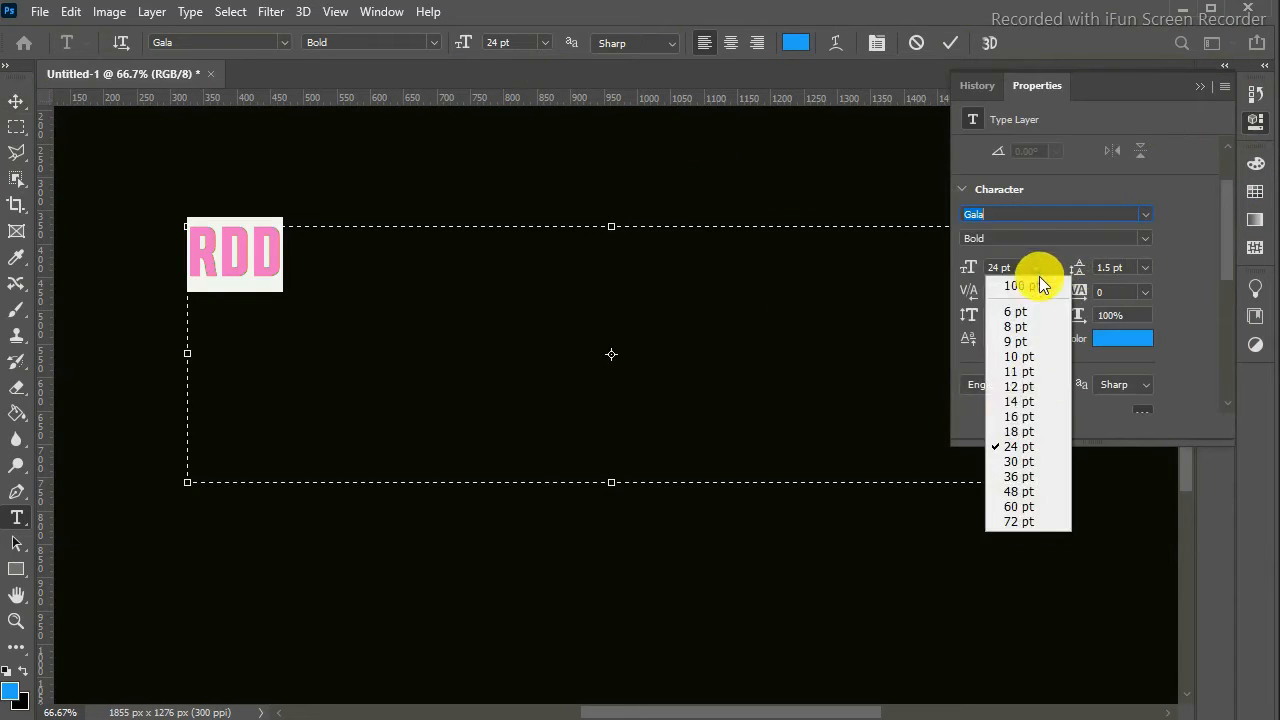
left_click(1028, 521)
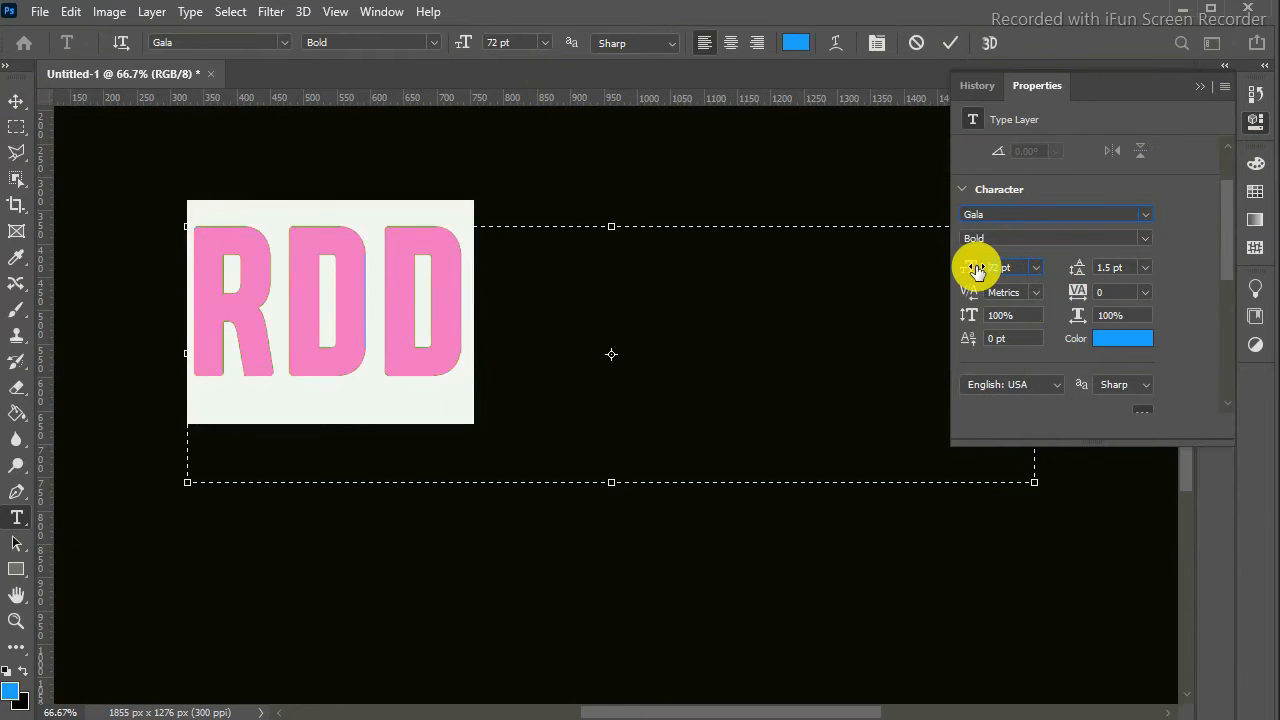
type("100")
key("Return")
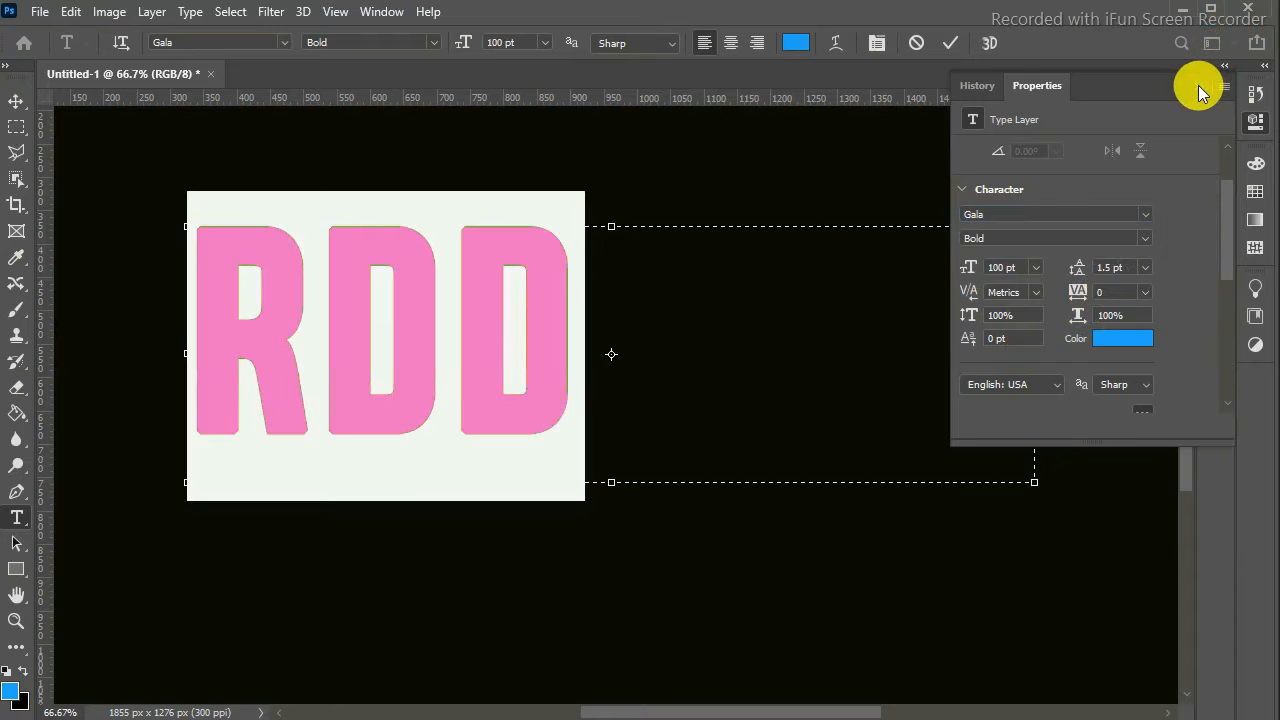
scroll(1215, 310, "down", 3)
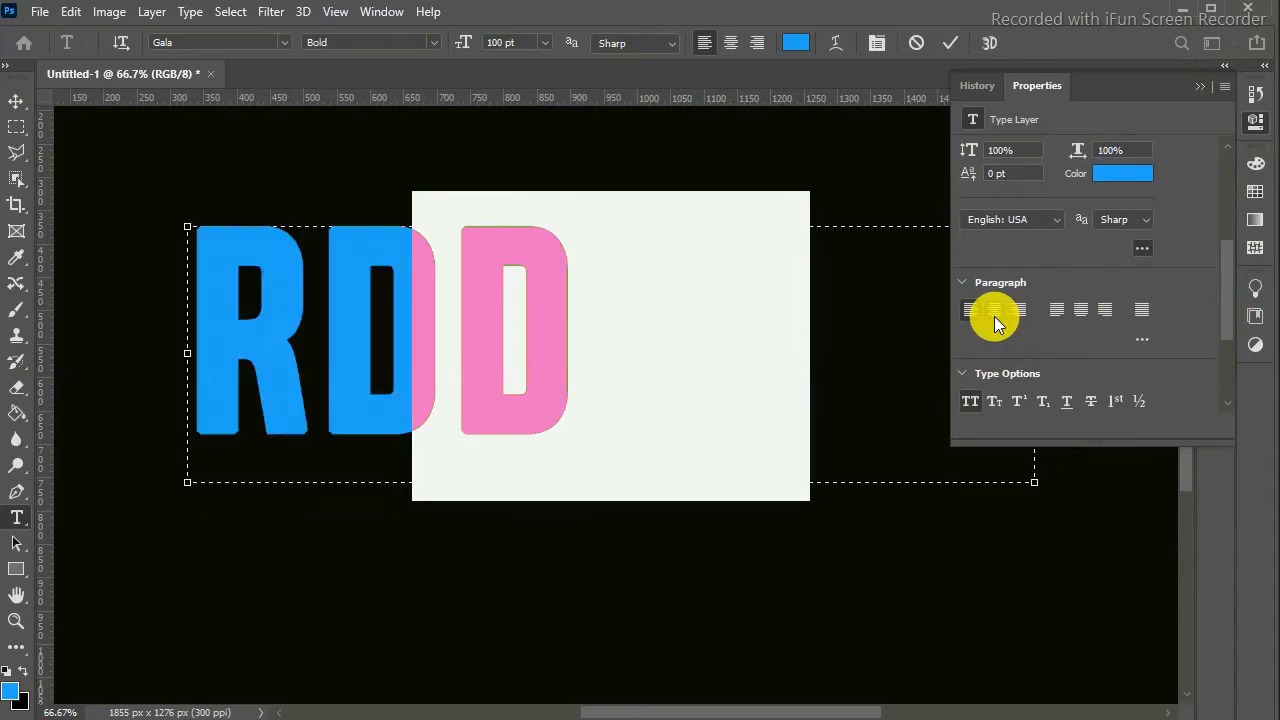
left_click(994, 316)
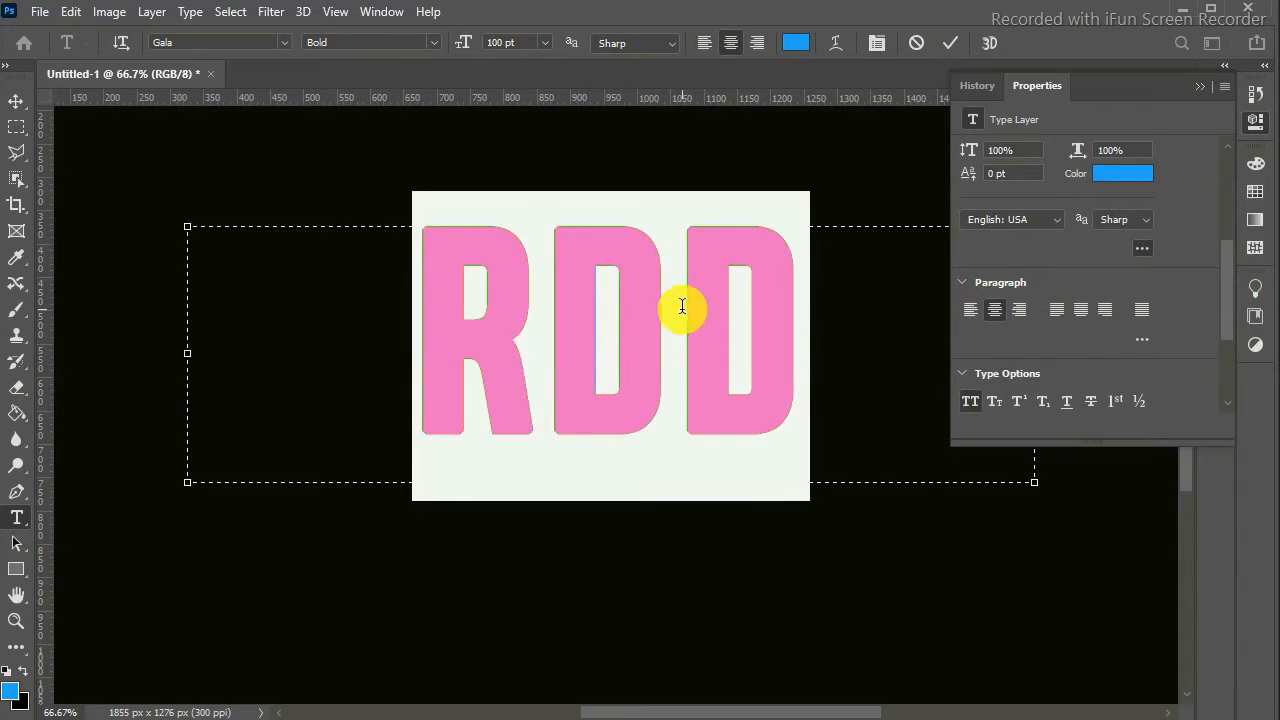
Select the final D of the RDD text and change its color to white
double_click(785, 309)
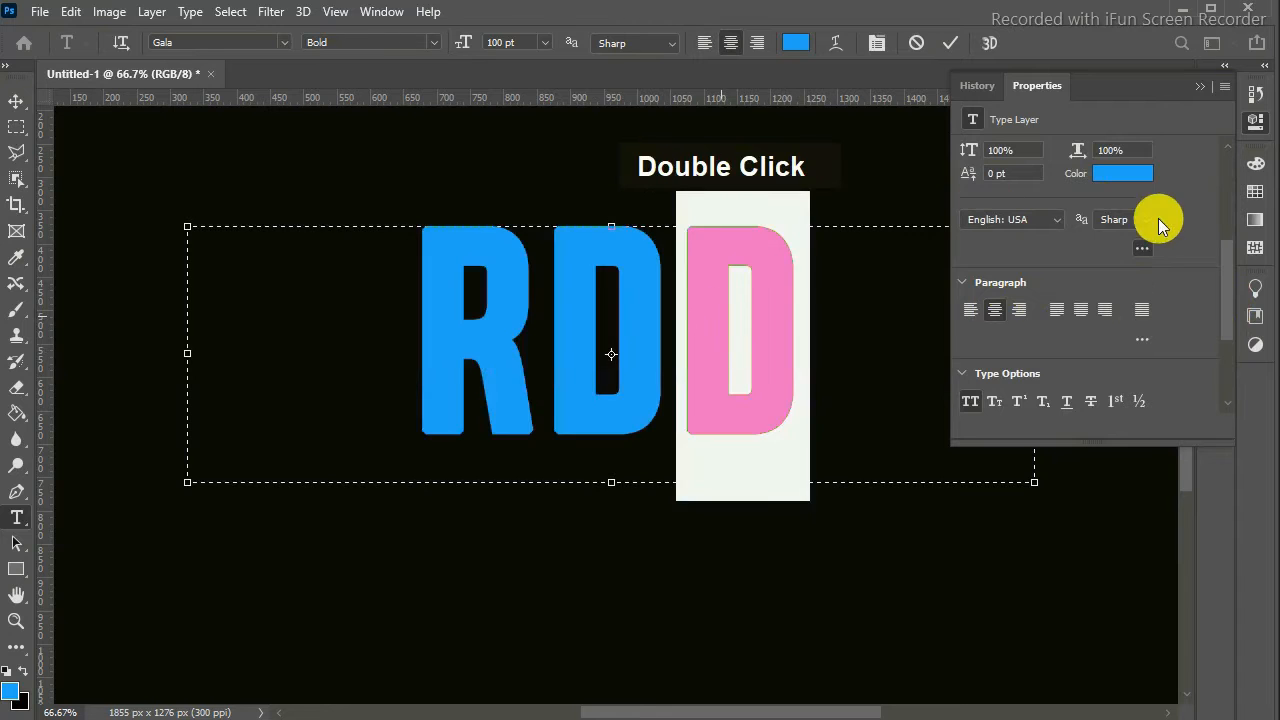
double_click(1124, 173)
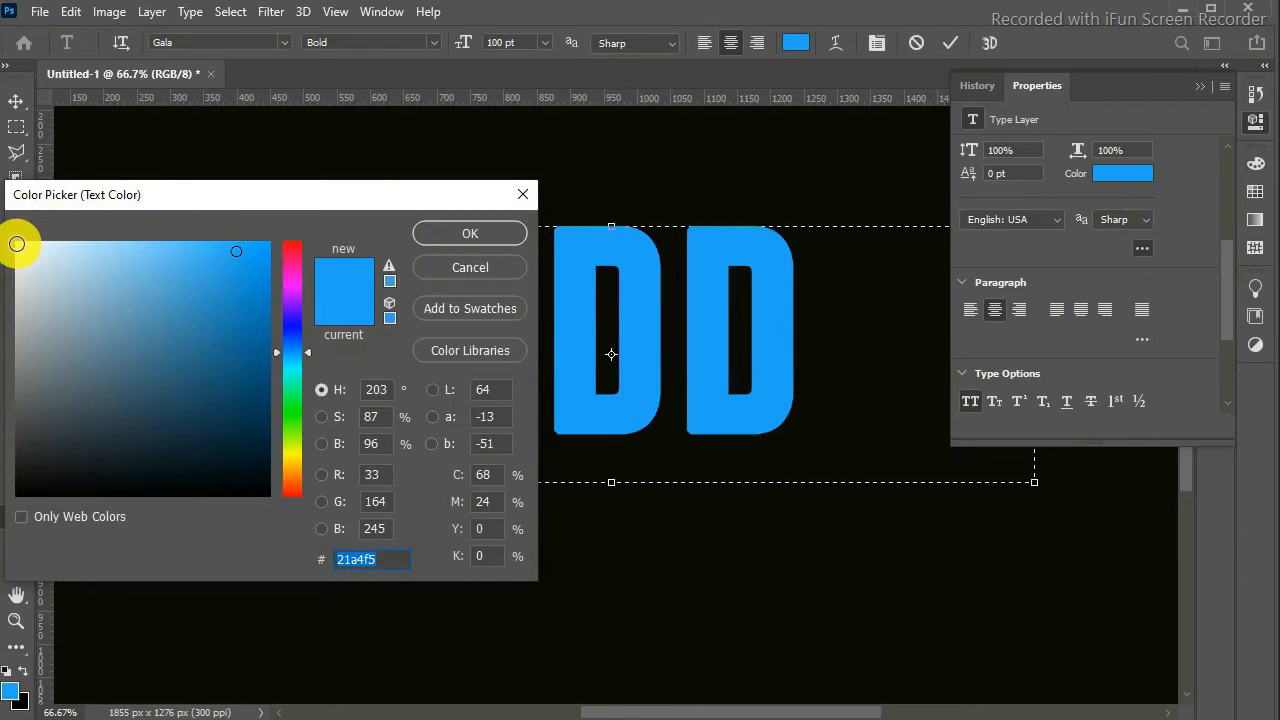
left_click(17, 243)
left_click(427, 234)
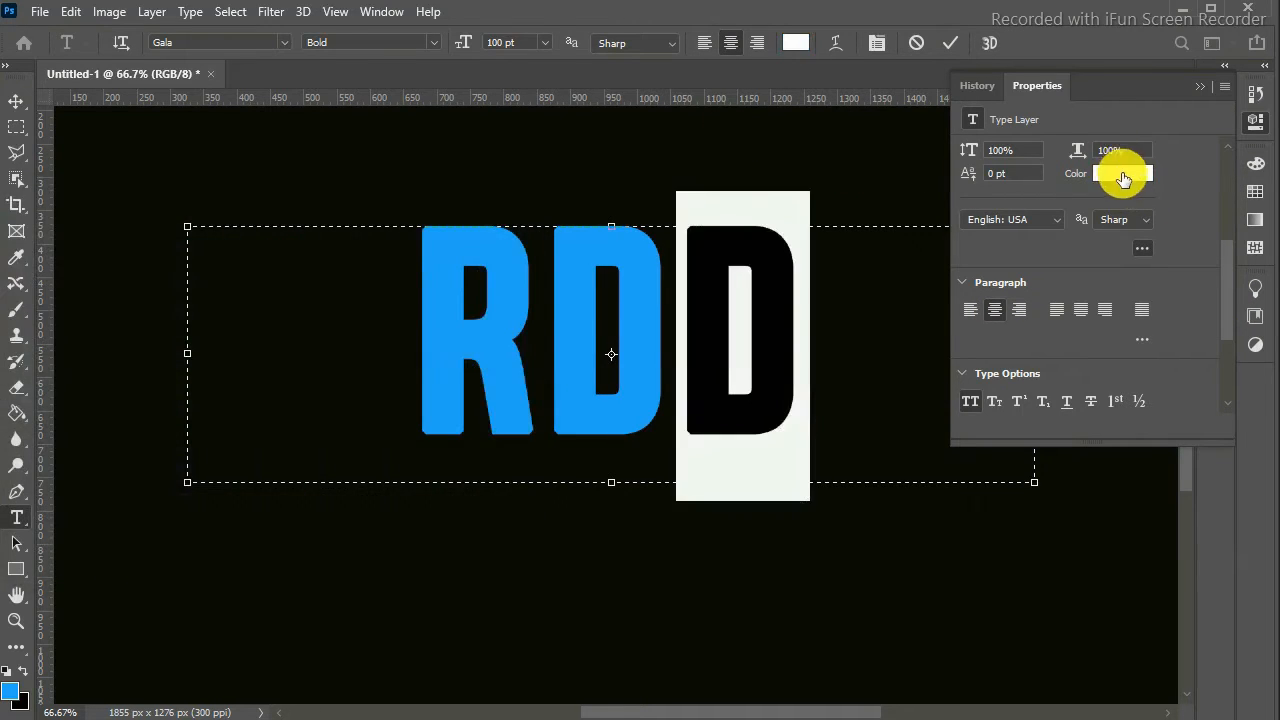
Select the letter R of the RDD text and change its color to white
left_click_drag(485, 318, 449, 314)
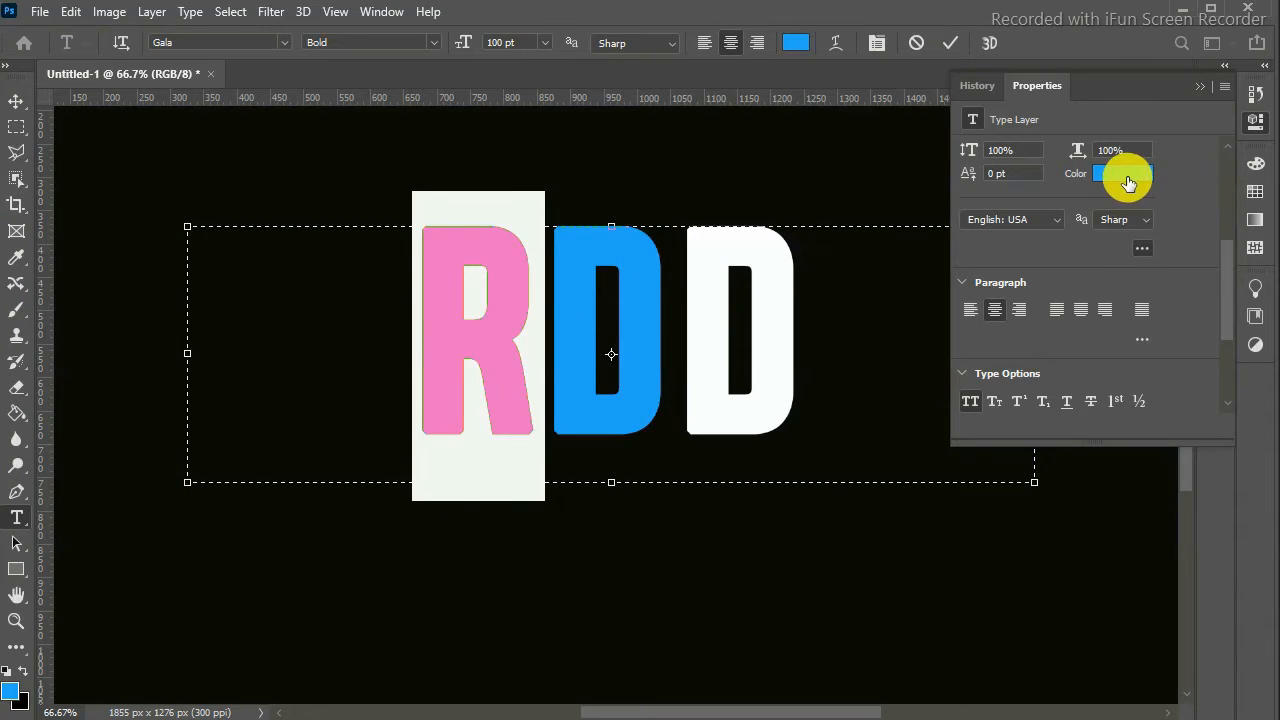
left_click(1129, 173)
left_click(766, 257)
left_click(518, 233)
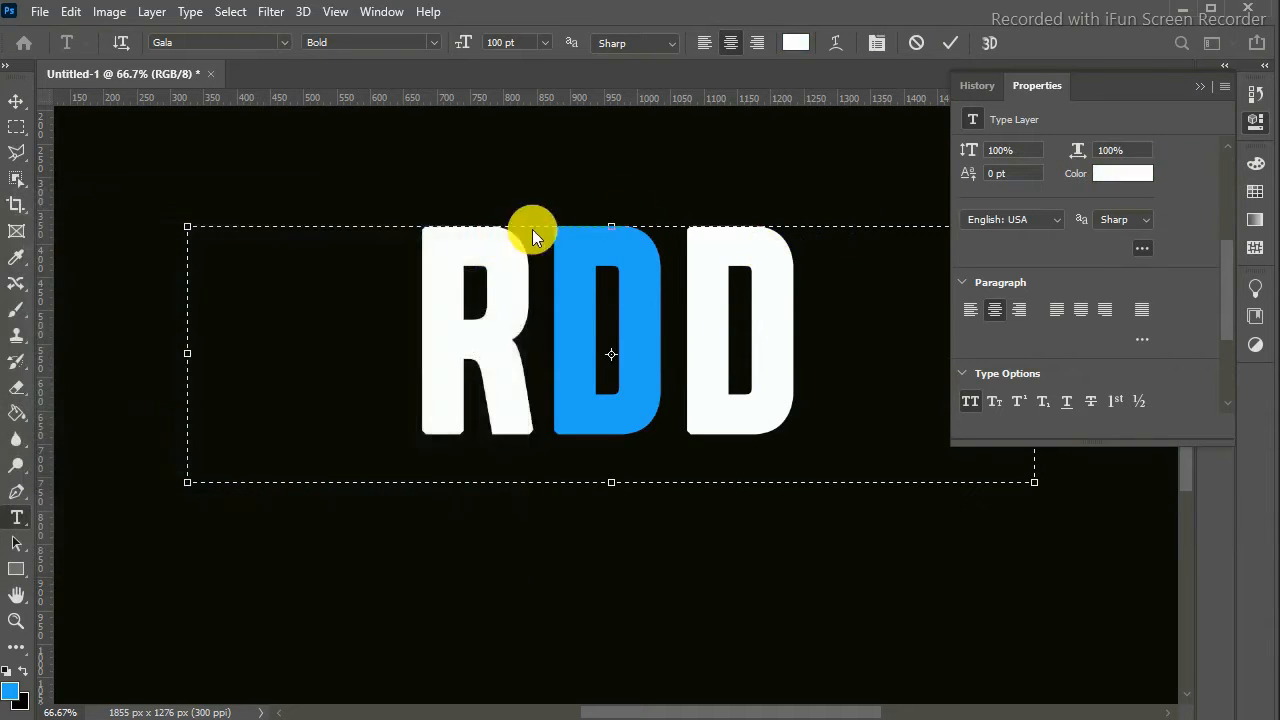
left_click(1201, 86)
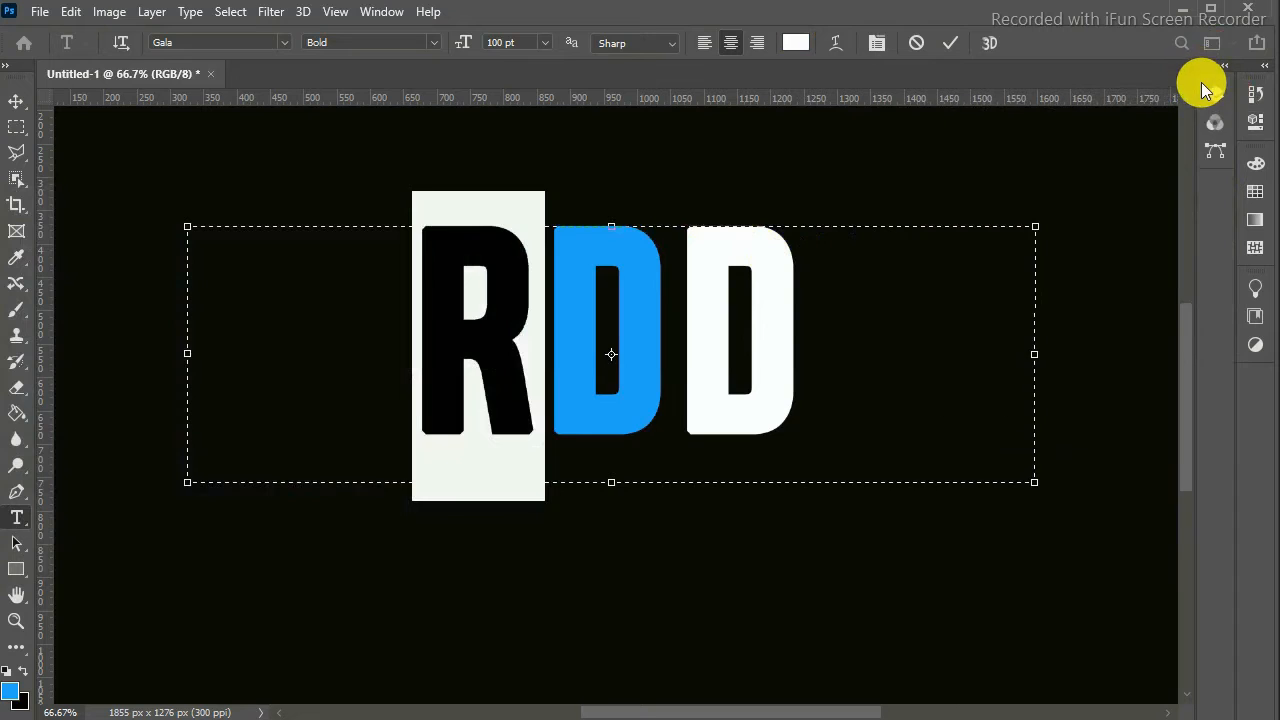
Narrow the text box to fit closely around the RDD letters, about 600 px wide, and commit the text
left_click(14, 100)
double_click(731, 328)
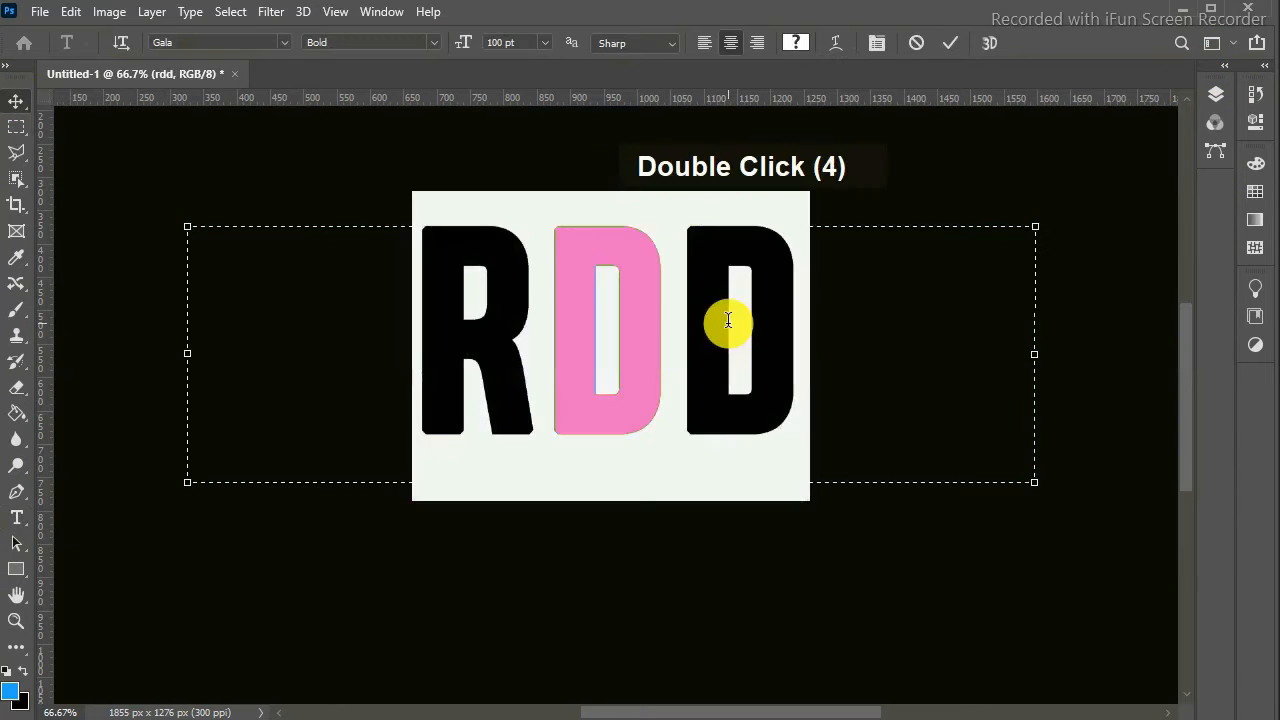
left_click_drag(1035, 356, 587, 369)
left_click(942, 40)
key("v")
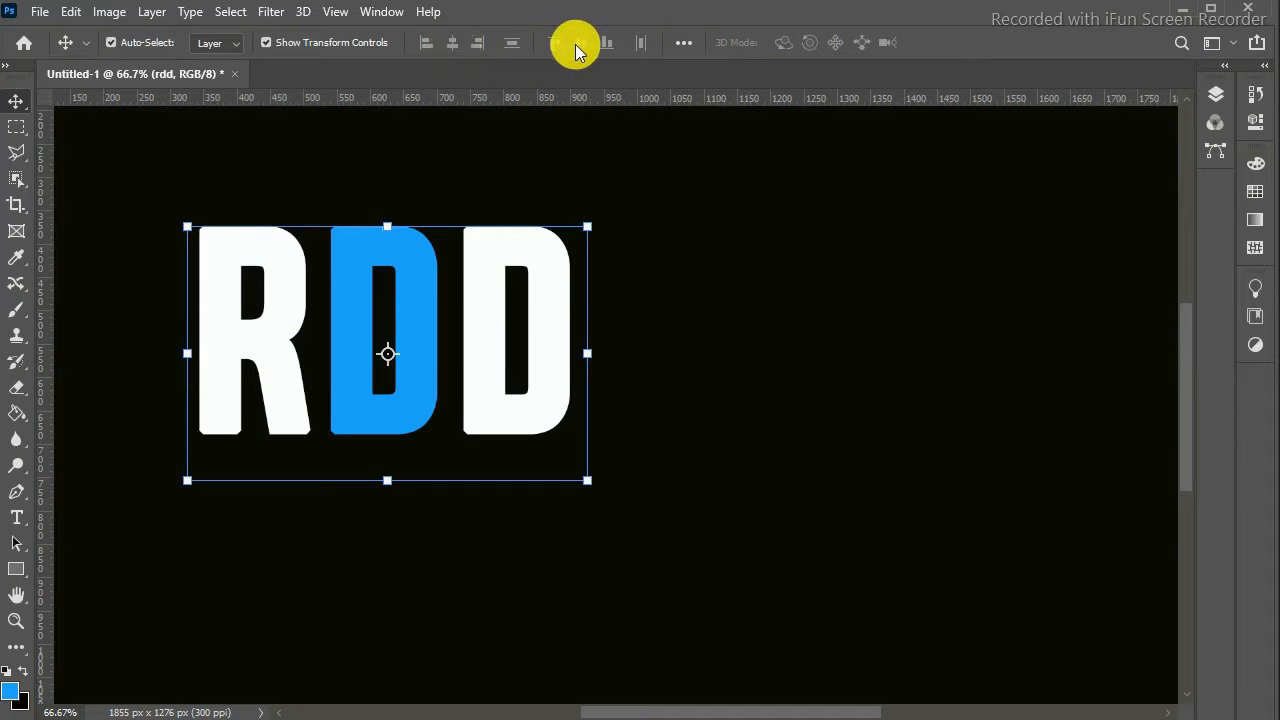
Scale the RDD text to 144.96% and move it near the middle of the canvas
left_click_drag(397, 288, 659, 377)
left_click_drag(841, 316, 940, 268)
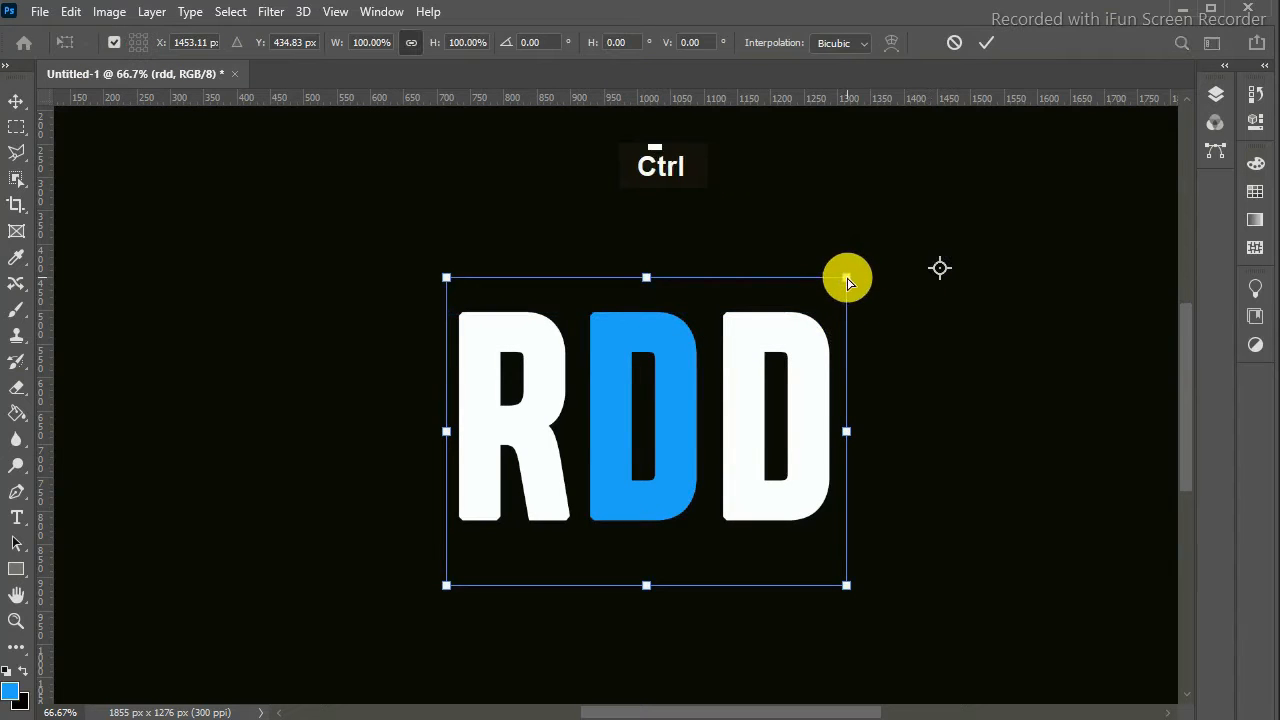
left_click_drag(847, 279, 1100, 234)
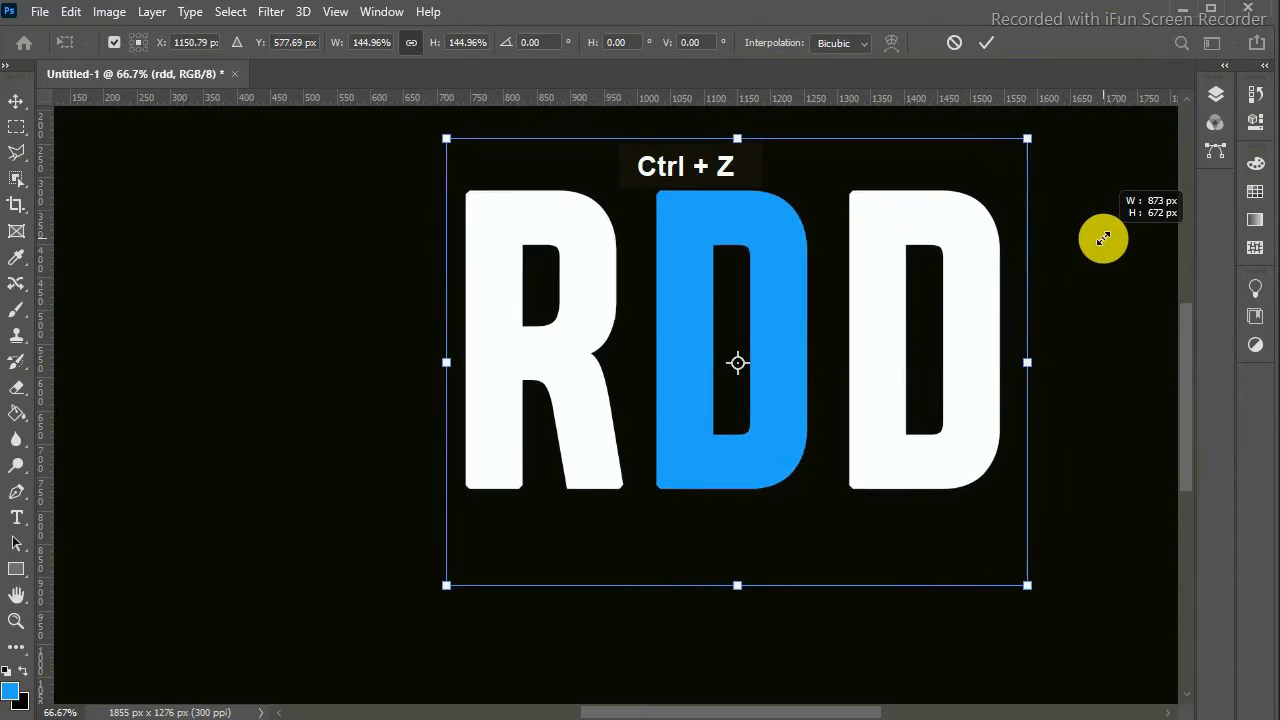
left_click_drag(941, 318, 891, 320)
left_click_drag(923, 178, 993, 210)
key("ctrl+z")
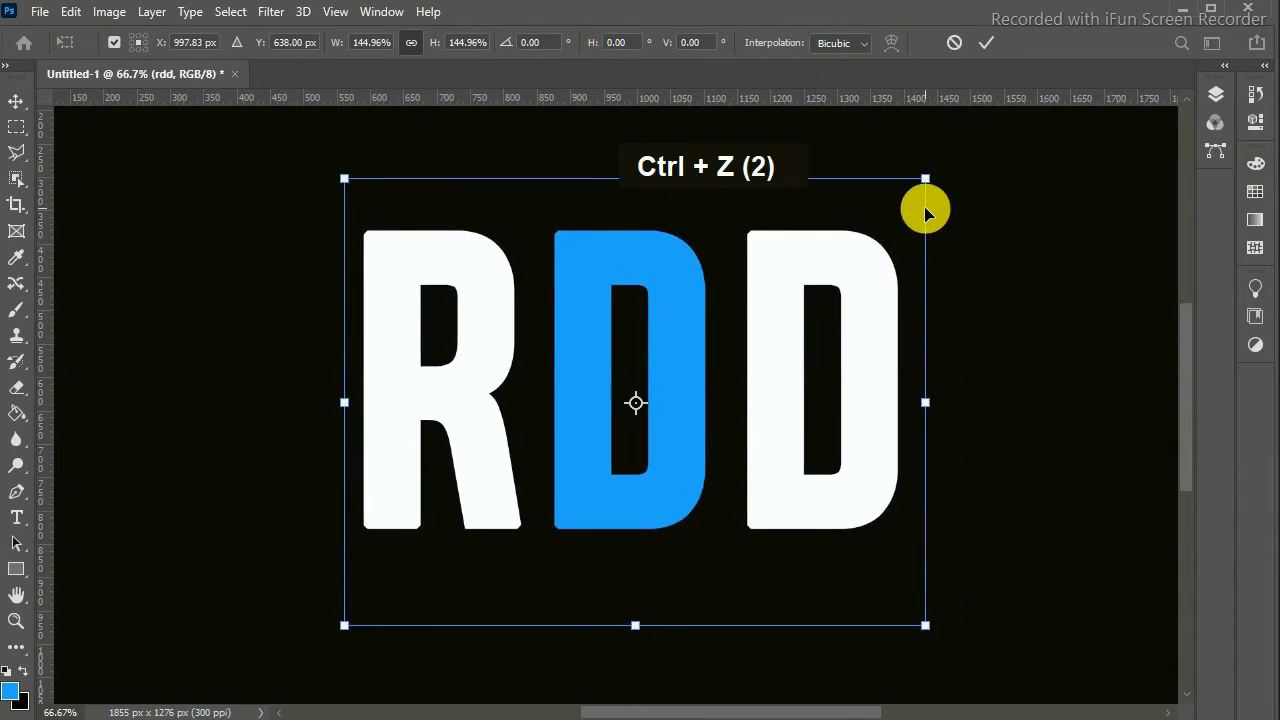
left_click_drag(668, 325, 668, 333)
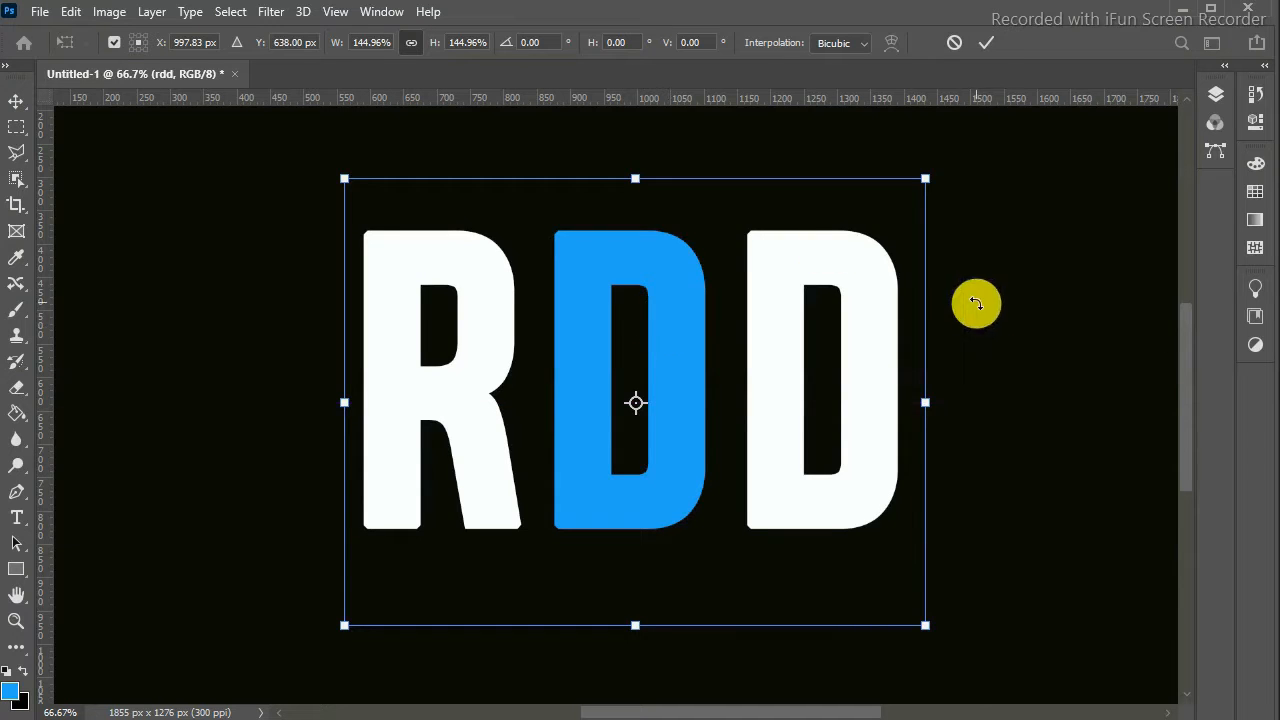
double_click(880, 382)
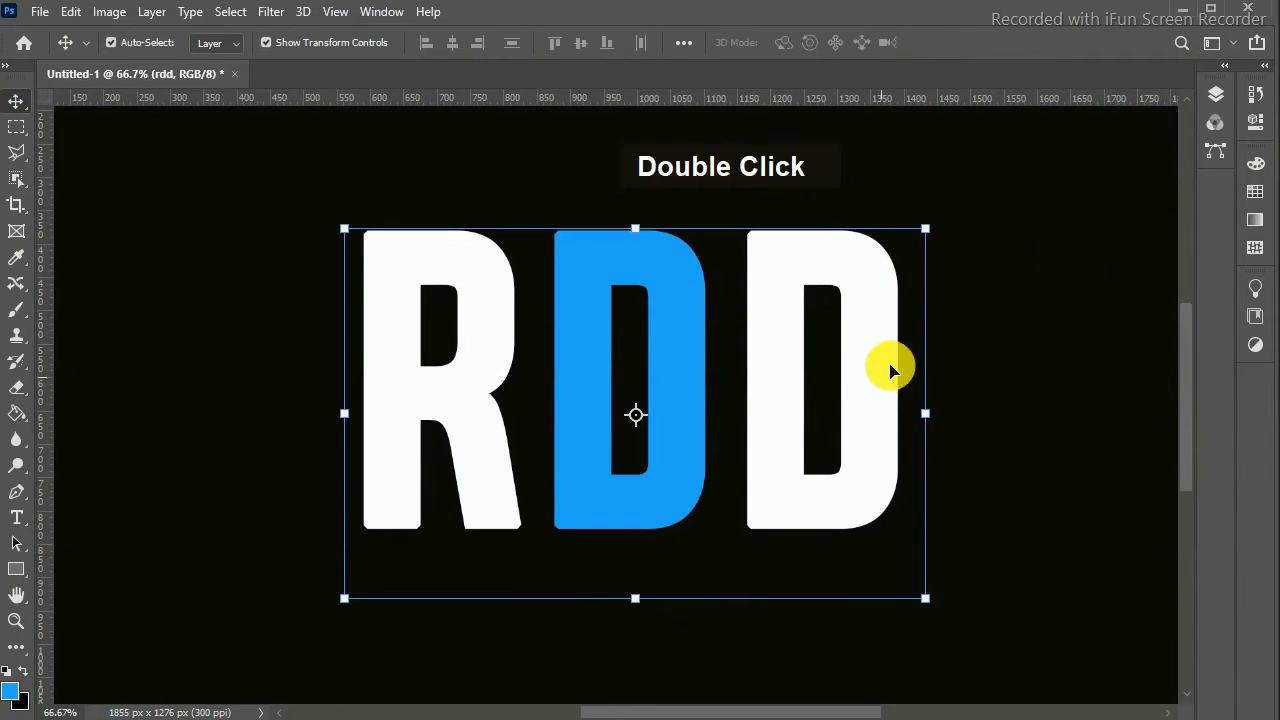
Duplicate the rdd text layer twice so that three identical text layers are stacked
left_click(1216, 97)
key("alt")
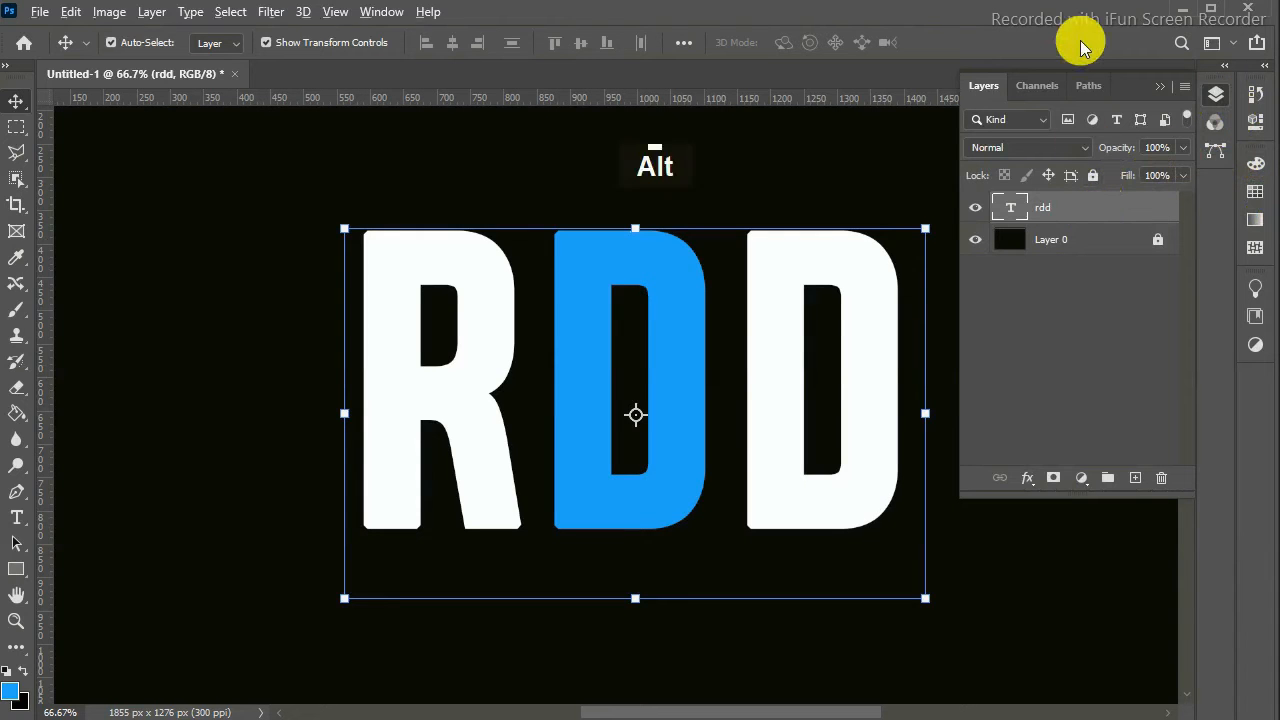
left_click(172, 176)
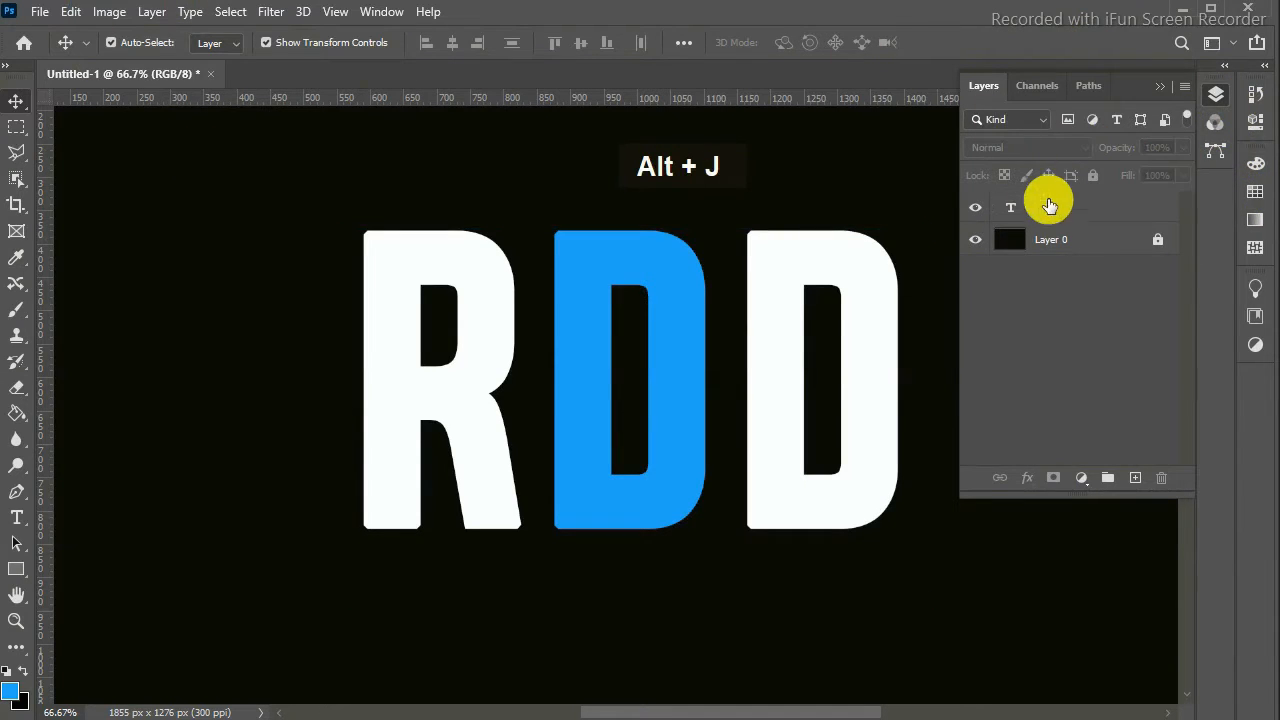
left_click(1078, 215)
key("ctrl+j")
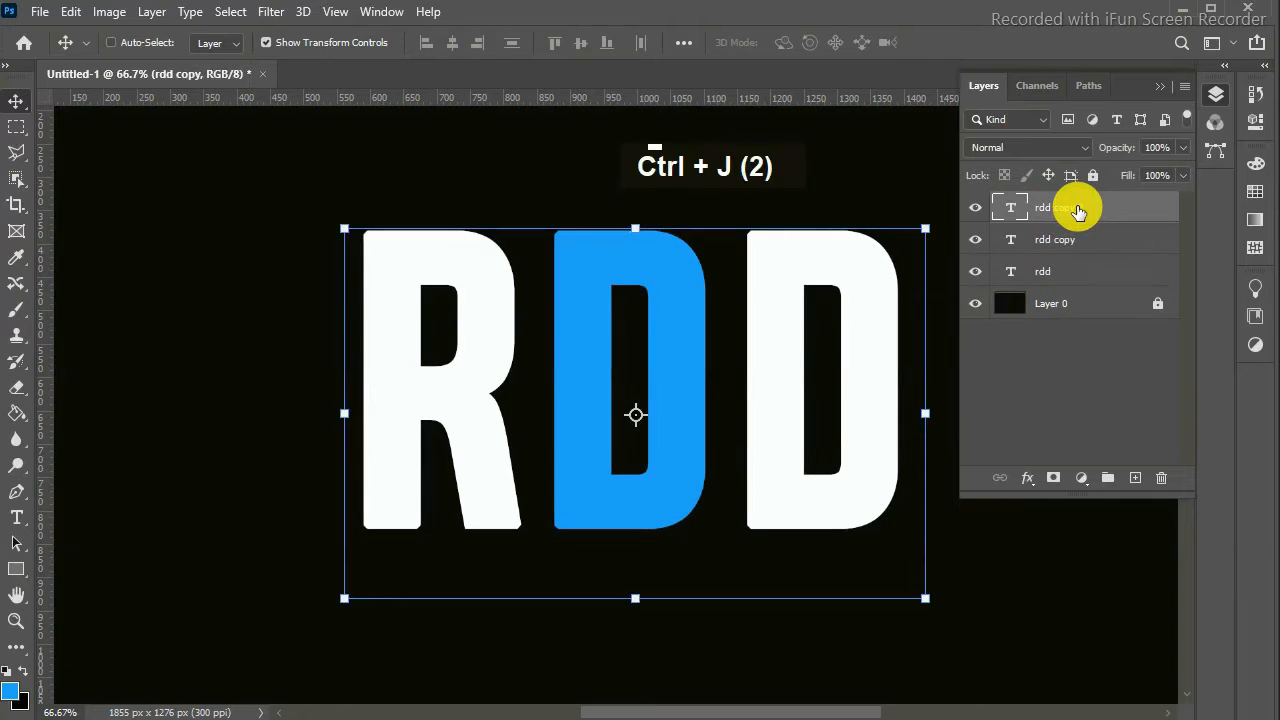
Place the original rdd text layer in its own new group and collapse the group
left_click(1092, 273)
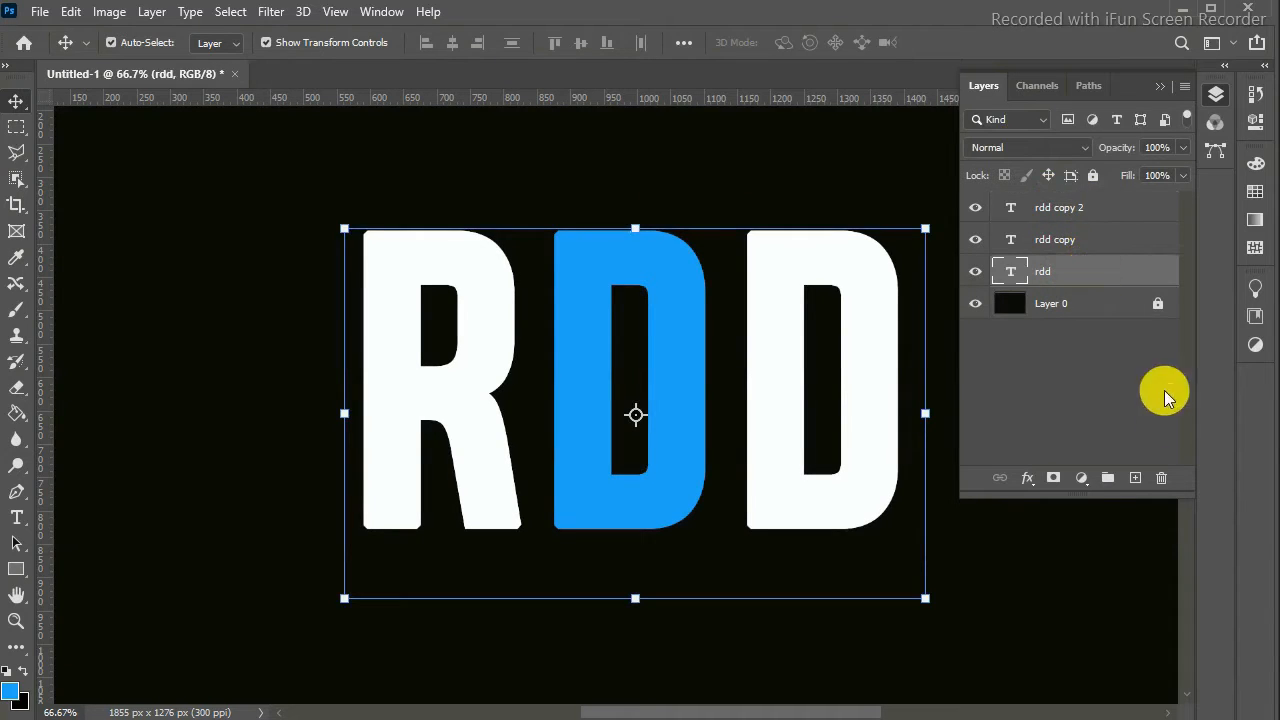
left_click(1104, 477)
left_click_drag(1090, 295, 1085, 274)
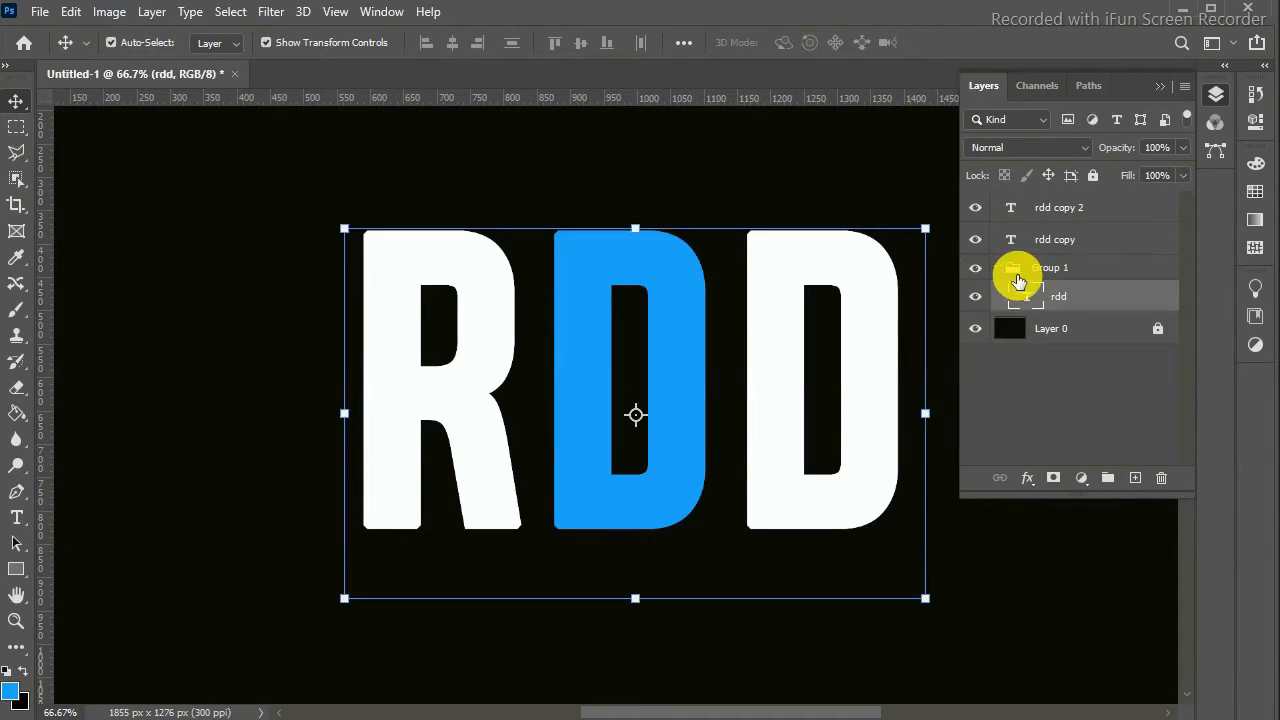
left_click(997, 268)
Place the rdd copy text layer in a second new group and collapse the group
left_click(1078, 240)
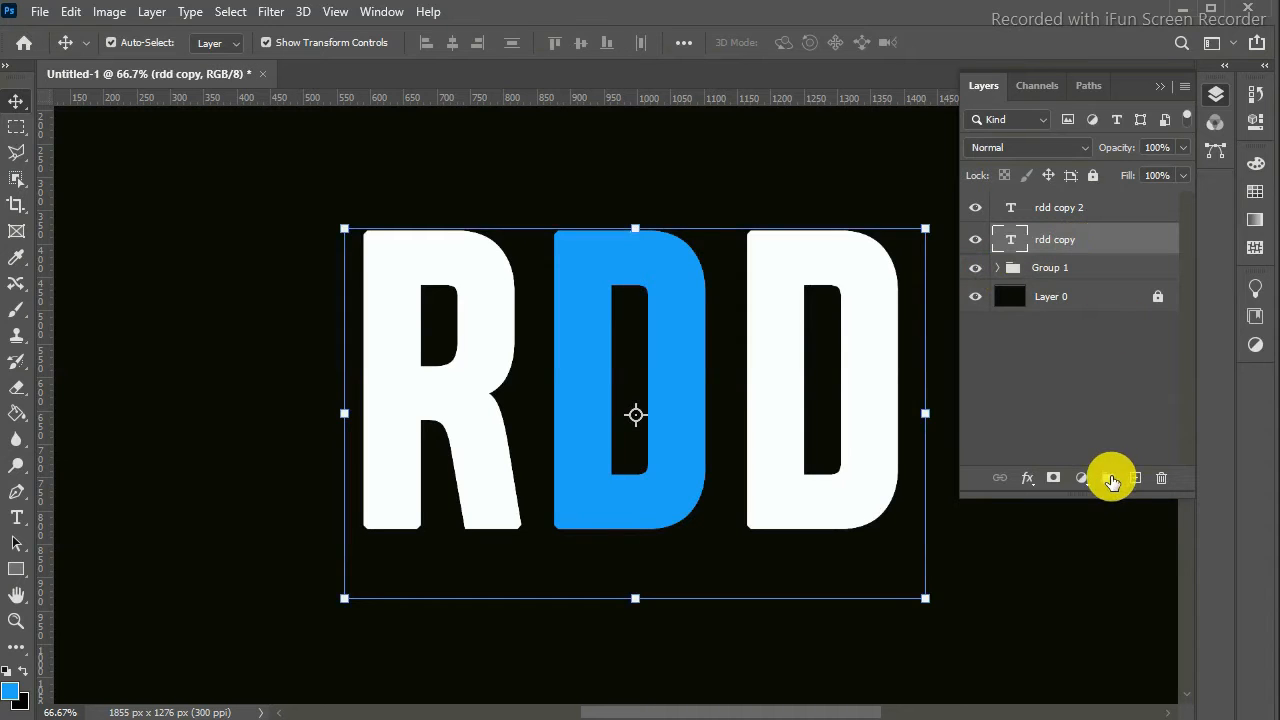
left_click(1107, 477)
left_click_drag(1051, 286, 1084, 240)
left_click(1005, 242)
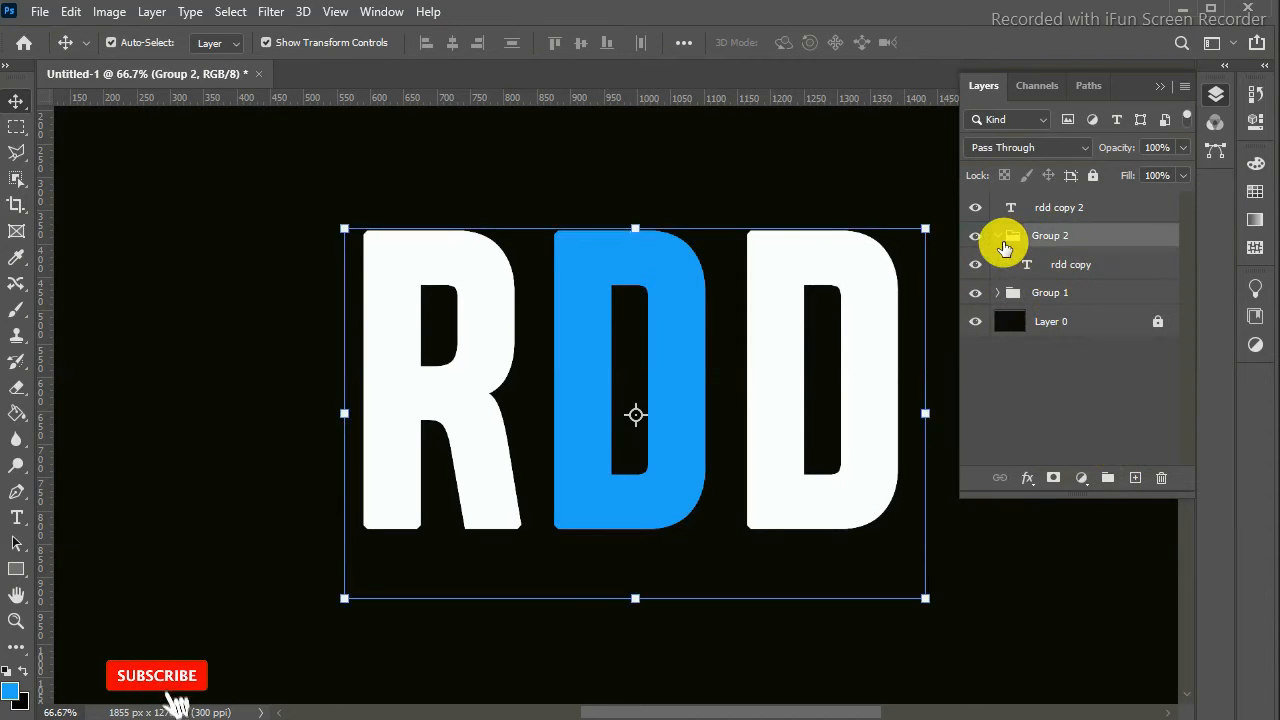
left_click(998, 238)
Place the rdd copy 2 text layer in a third, collapsed group and expand Group 1
left_click(1118, 210)
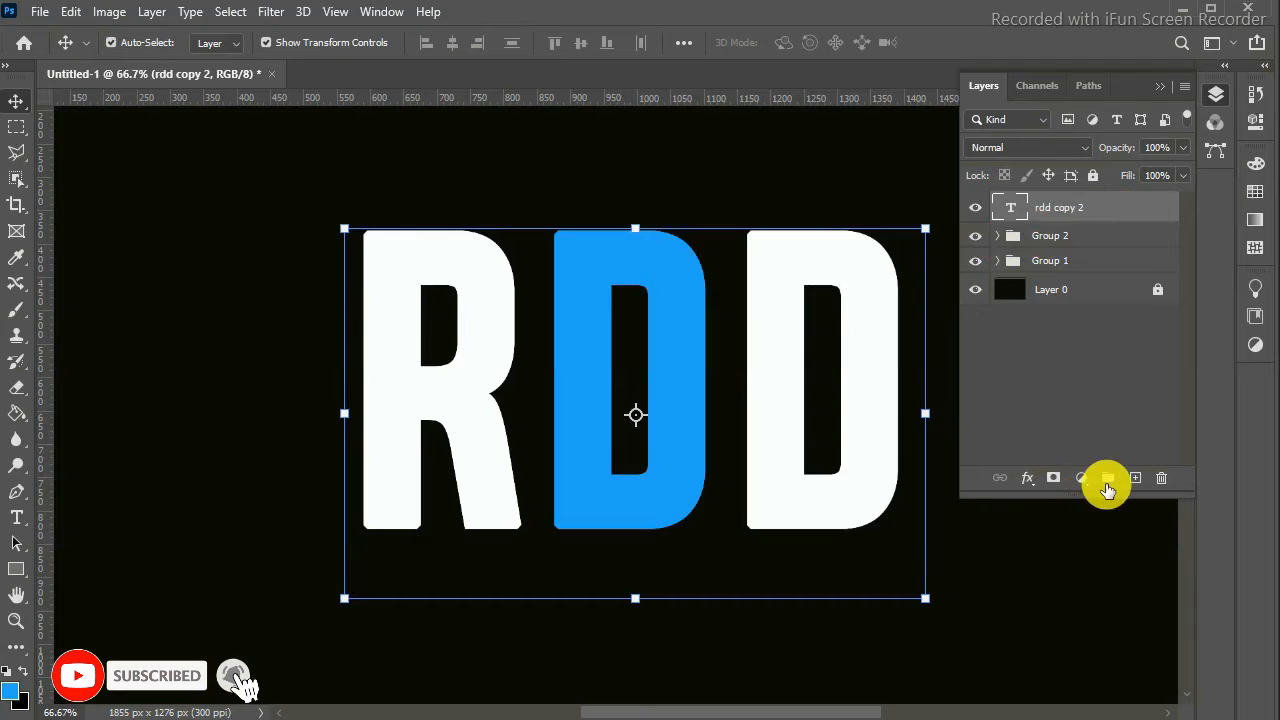
left_click(1107, 477)
left_click_drag(1063, 240, 1022, 213)
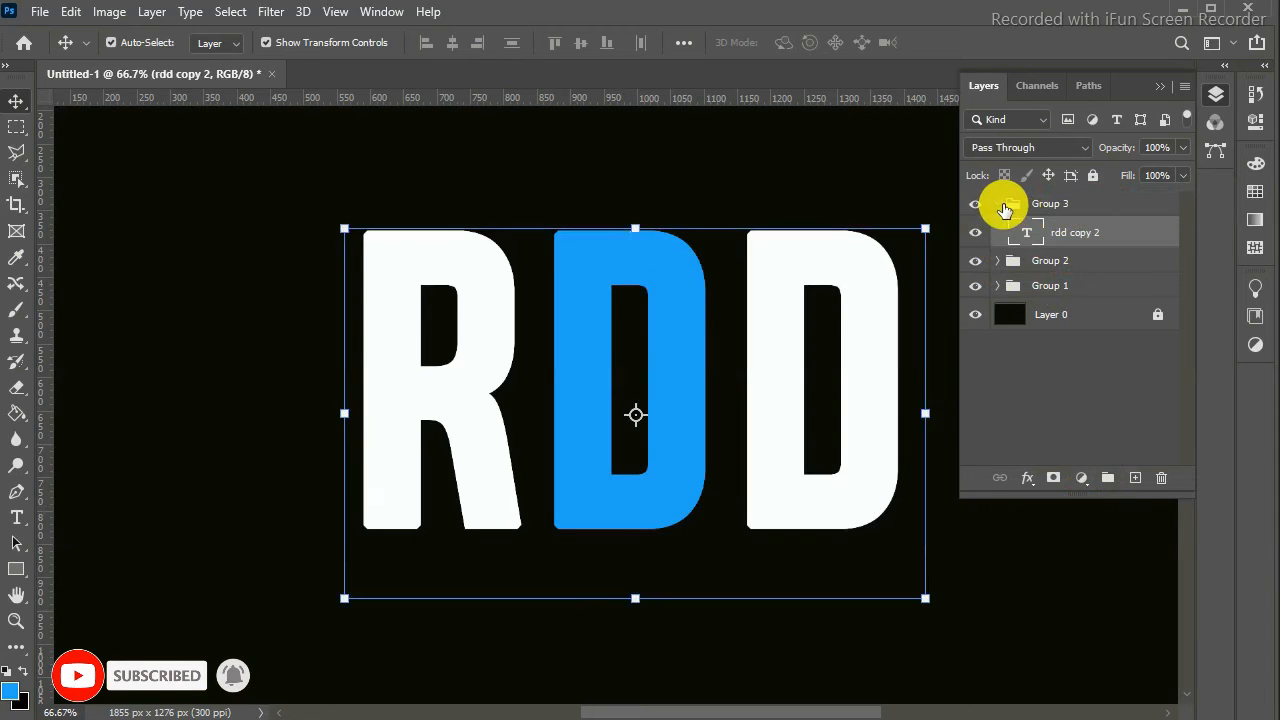
left_click(999, 204)
left_click(1057, 251)
left_click(997, 254)
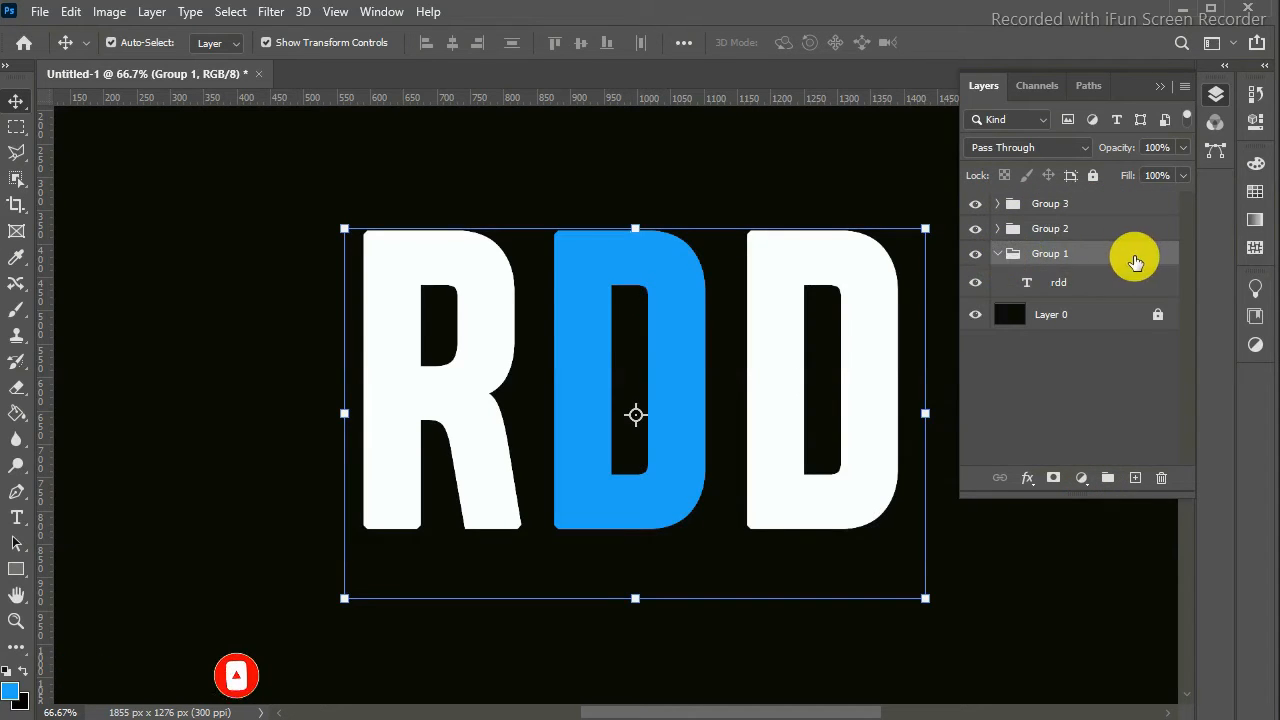
Try a 5 px outside stroke on the rdd text layer in Group 1 and undo it
double_click(1104, 288)
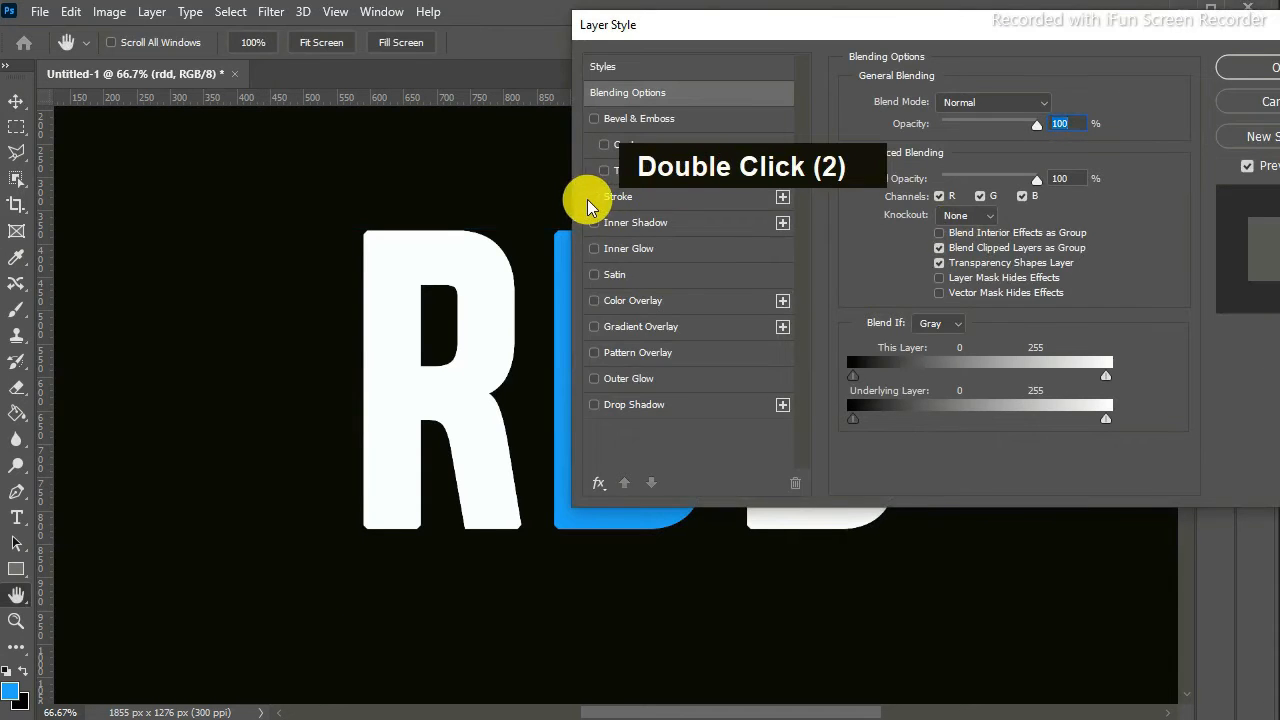
left_click(594, 198)
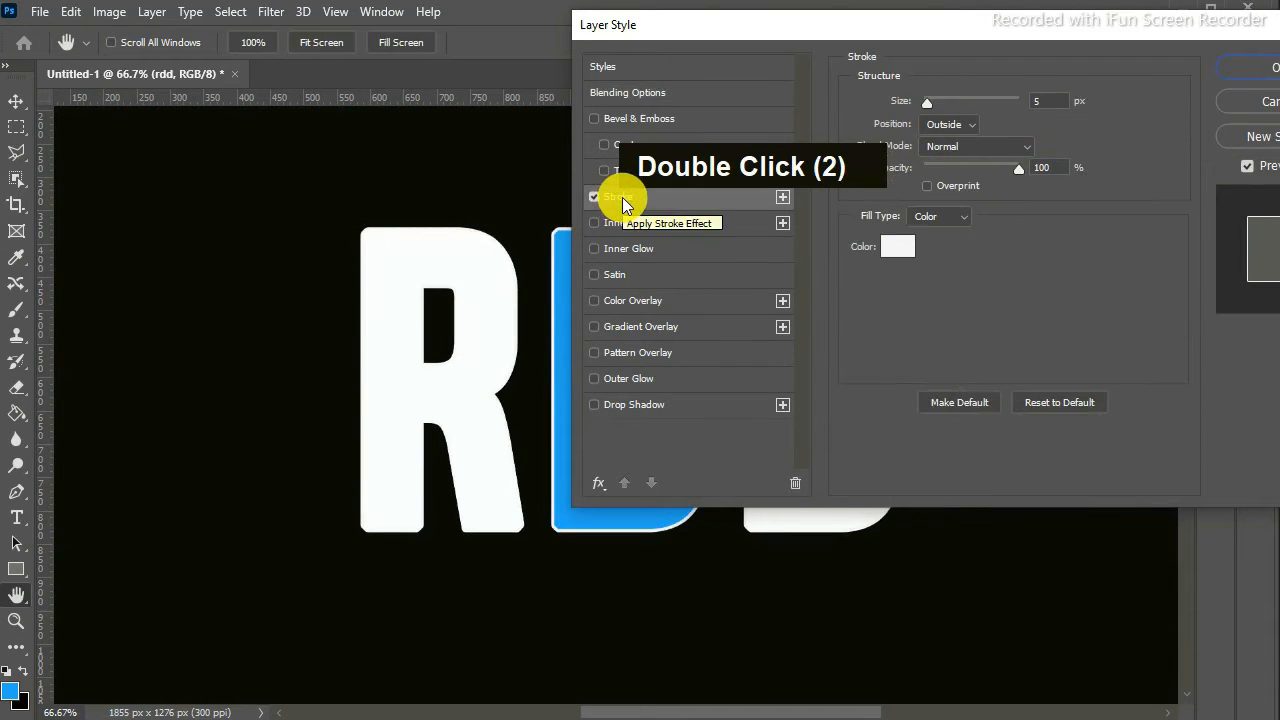
left_click(1245, 67)
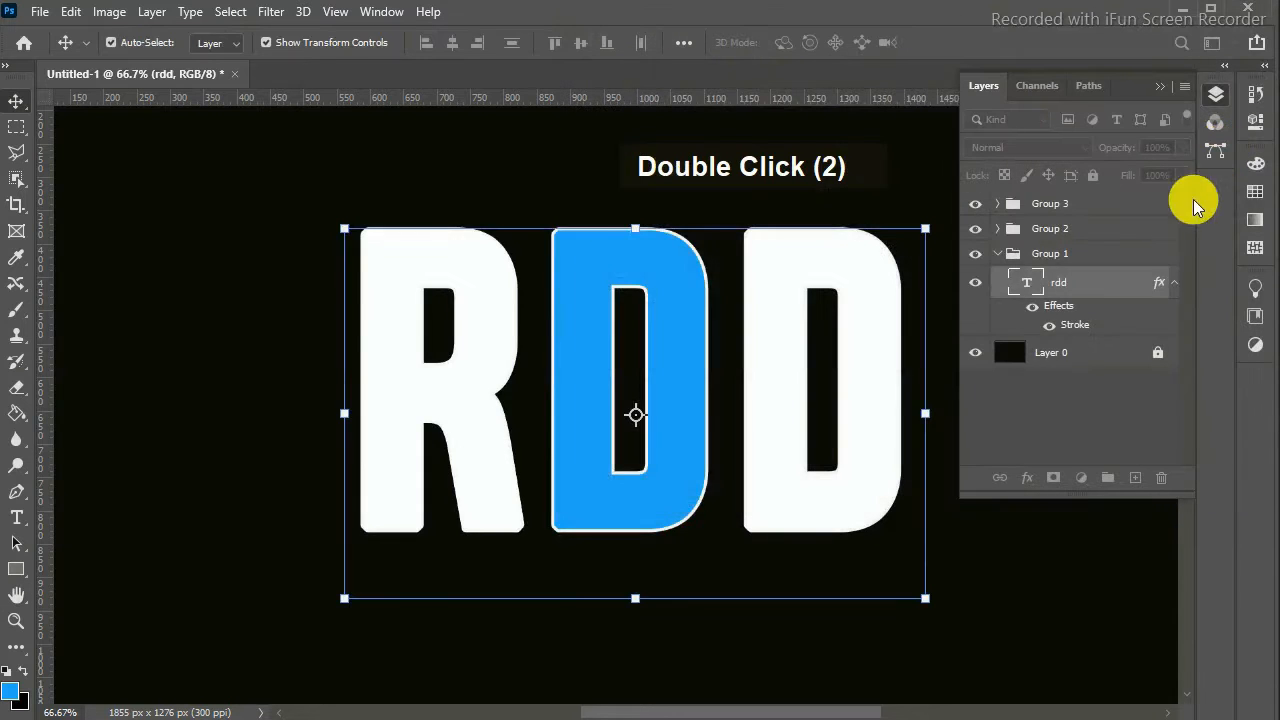
key("ctrl+z")
Delete both d letters from the rdd text layer in Group 1, leaving only the r
double_click(1028, 283)
left_click(904, 315)
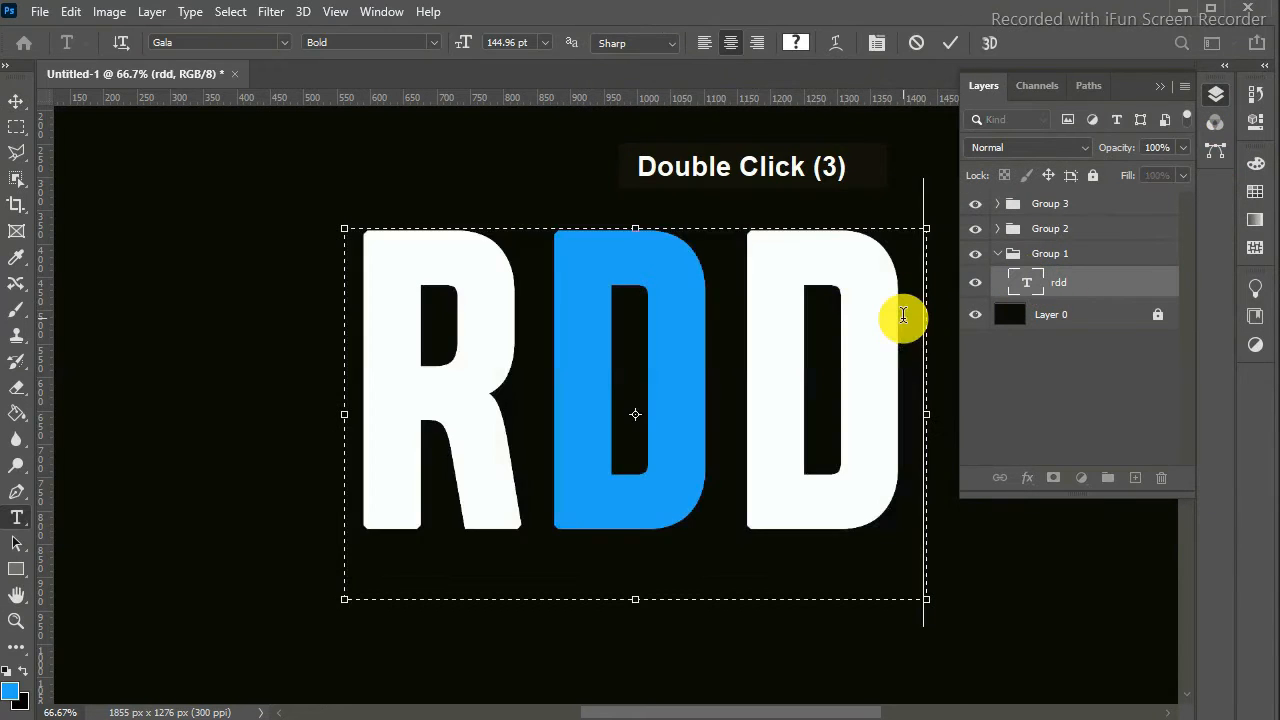
key("BackSpace")
key("BackSpace")
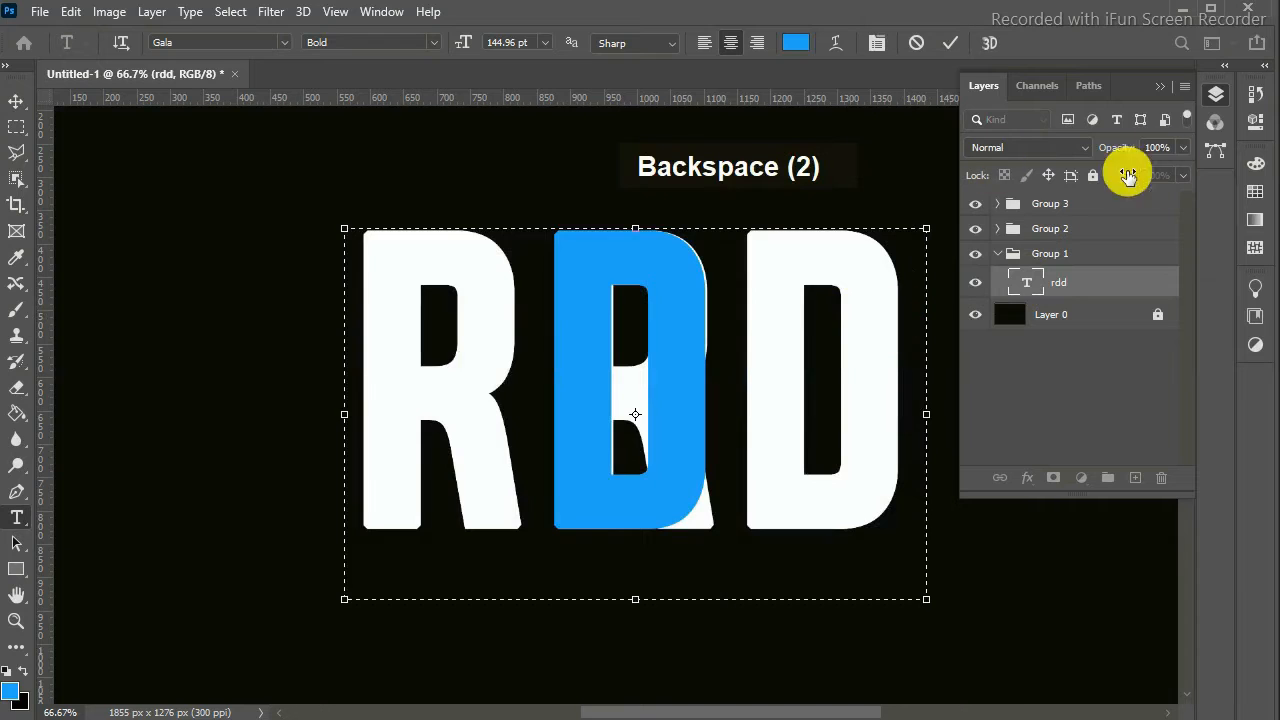
left_click(994, 253)
left_click(997, 253)
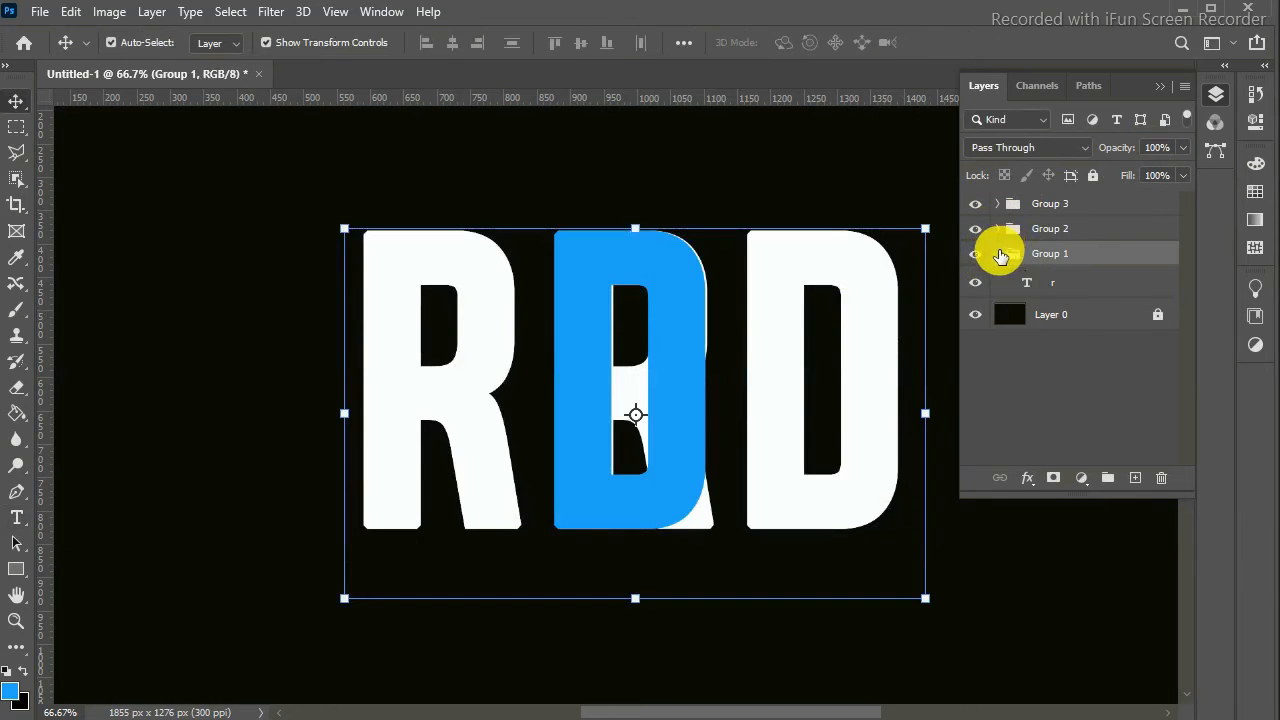
Lock all properties of Group 2 and Group 3
left_click(1103, 278)
left_click(1151, 229)
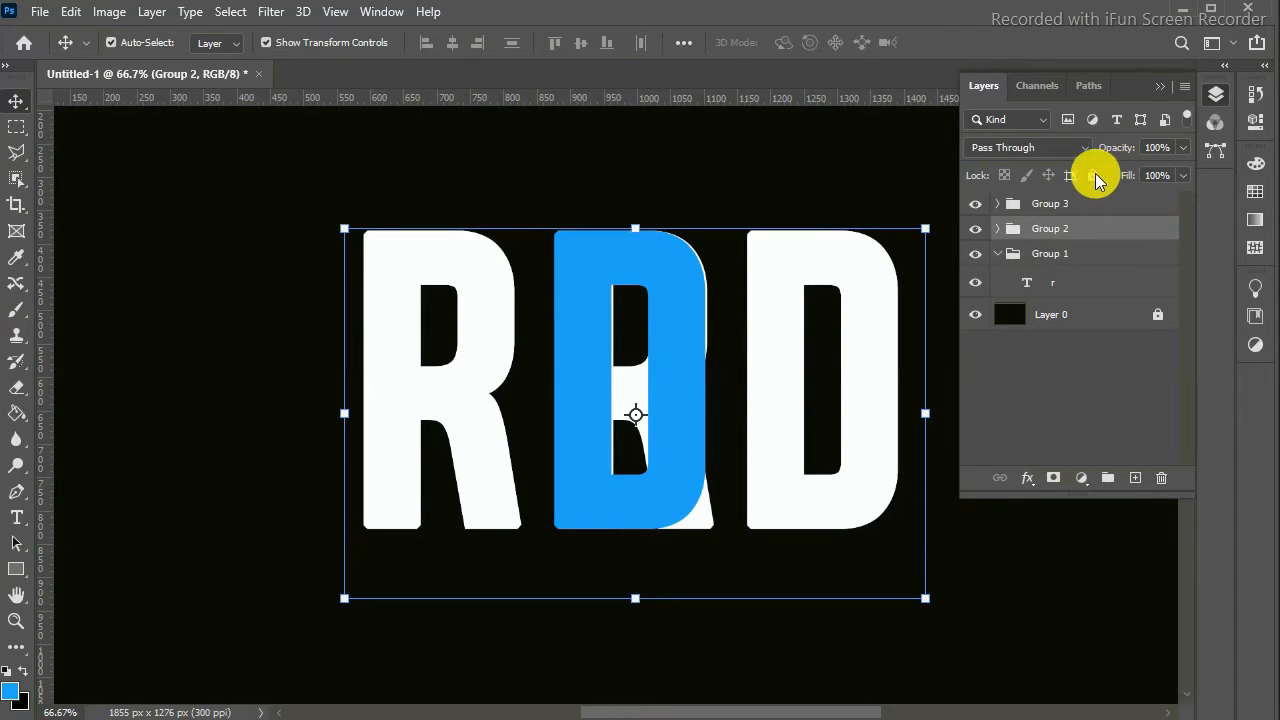
left_click(1094, 175)
left_click(1144, 203)
left_click(1094, 176)
Move the r text layer over the white R of the lettering, and collapse and lock Group 1
left_click(1068, 253)
left_click(1060, 282)
left_click_drag(643, 394, 438, 392)
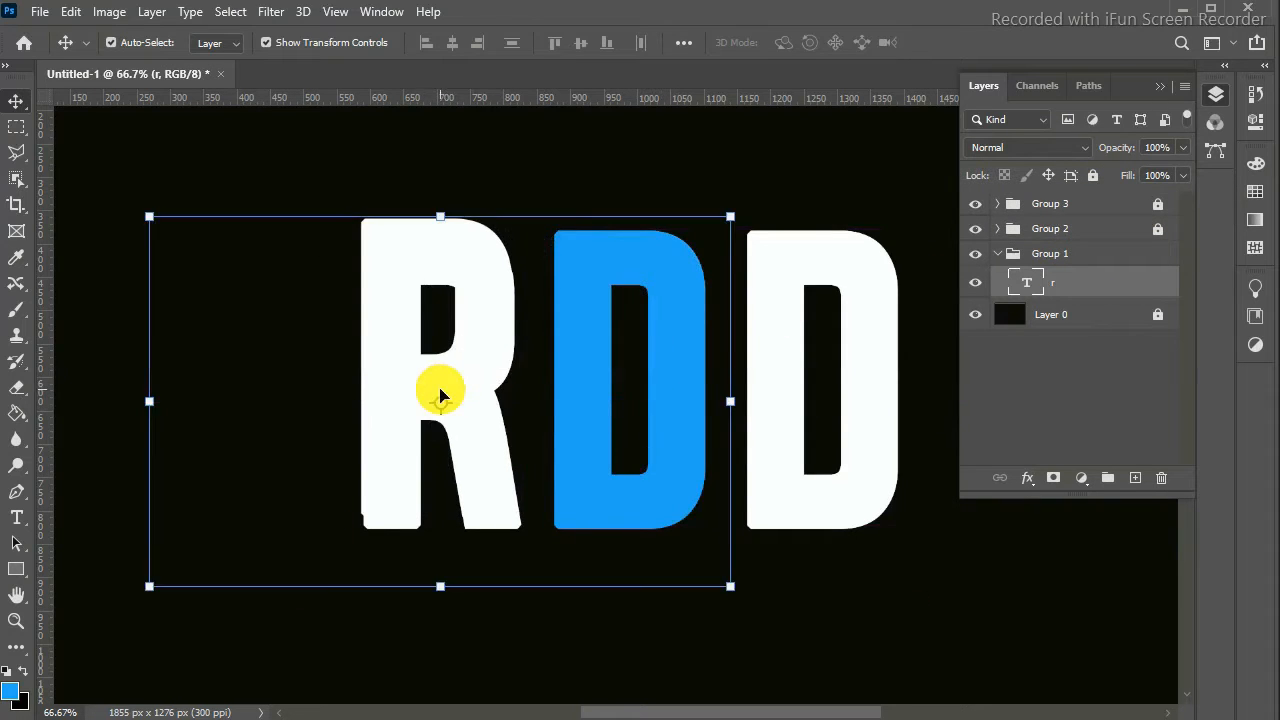
left_click(998, 255)
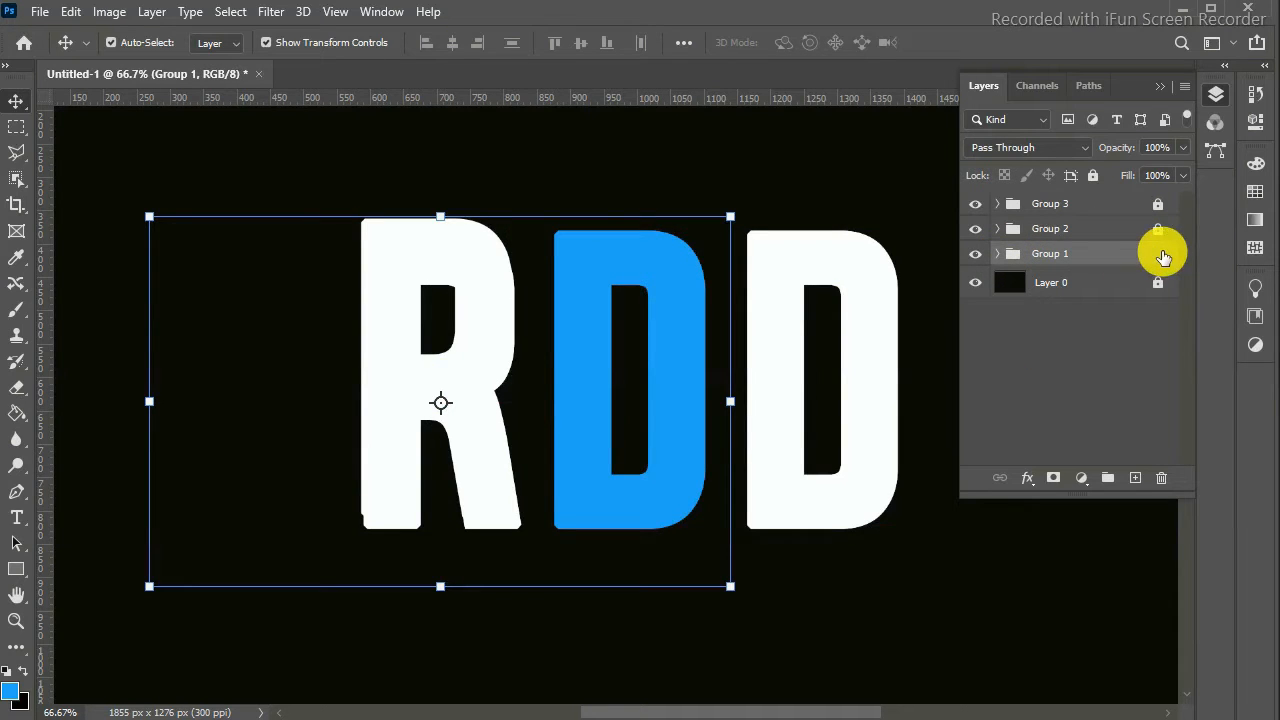
left_click(1093, 175)
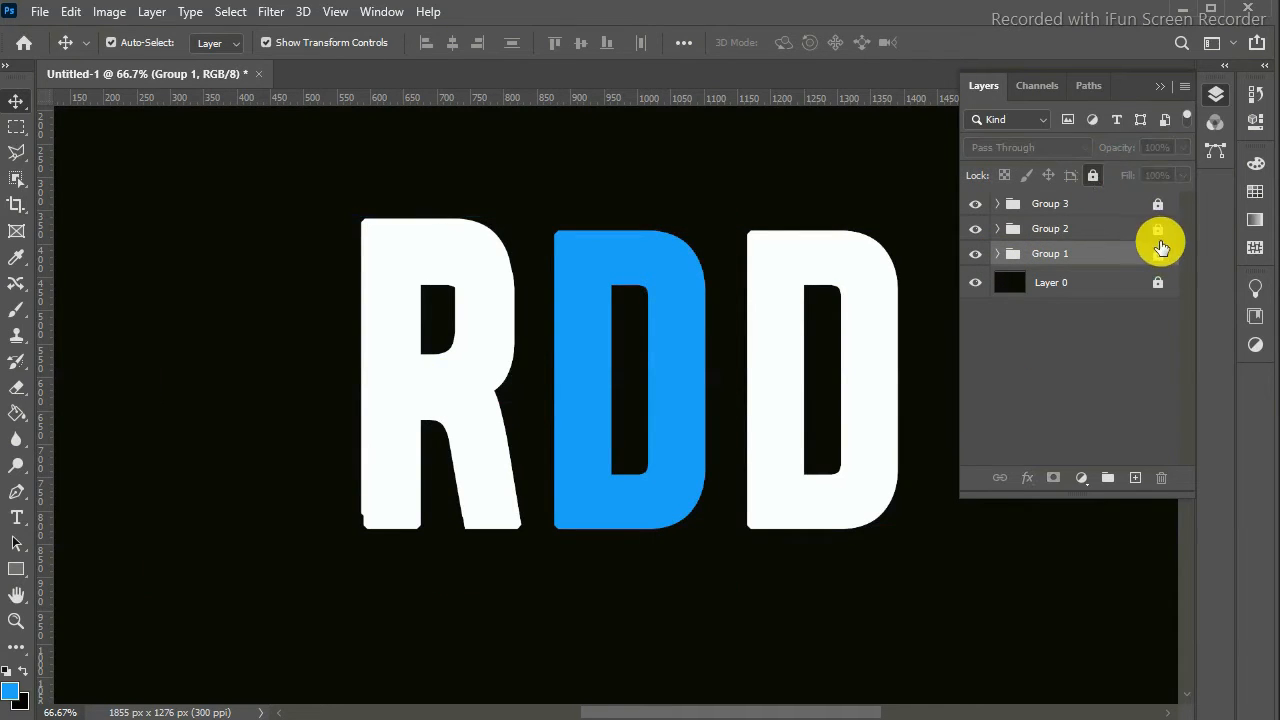
Delete the last d from the rdd copy text layer in Group 2
left_click(997, 228)
double_click(1026, 257)
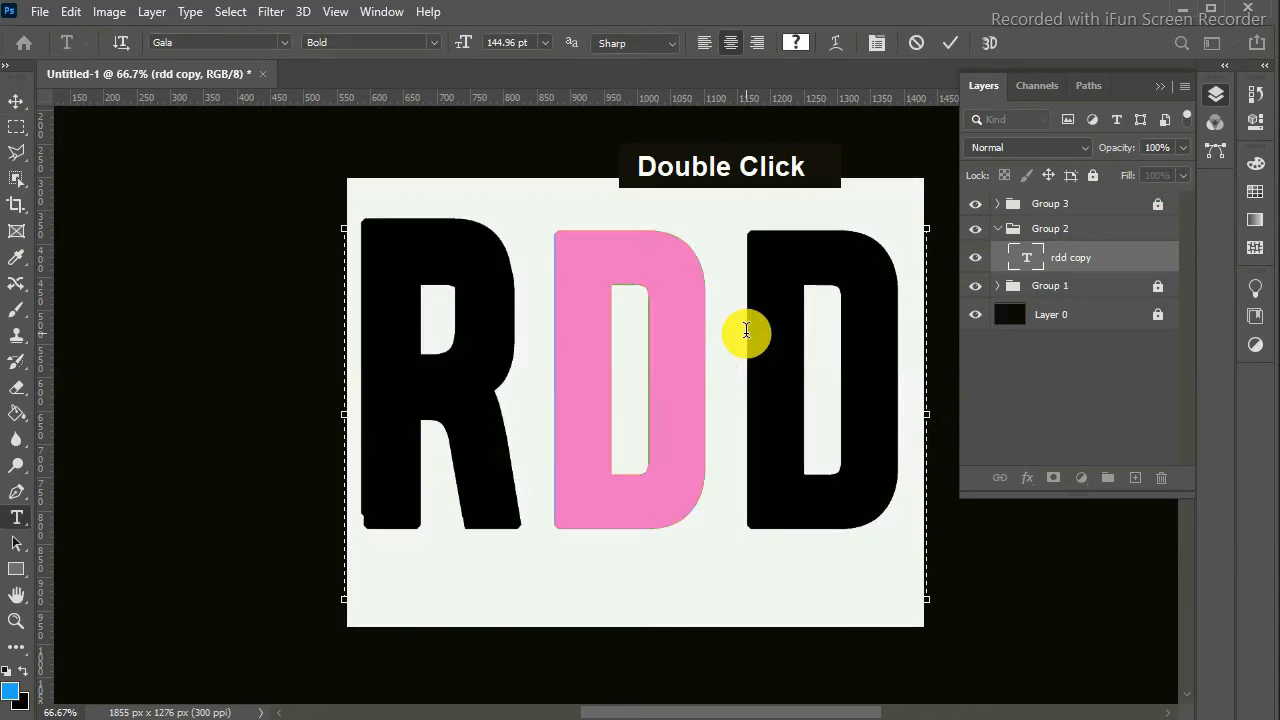
key("BackSpace")
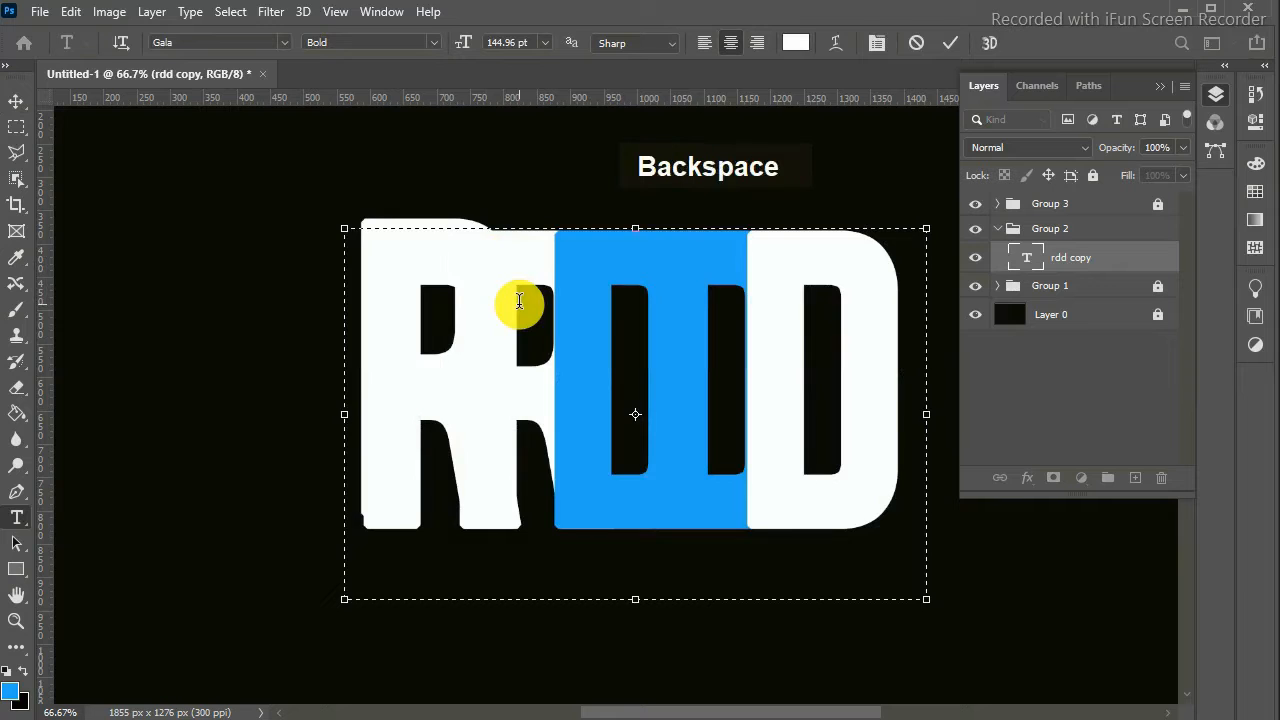
key("BackSpace")
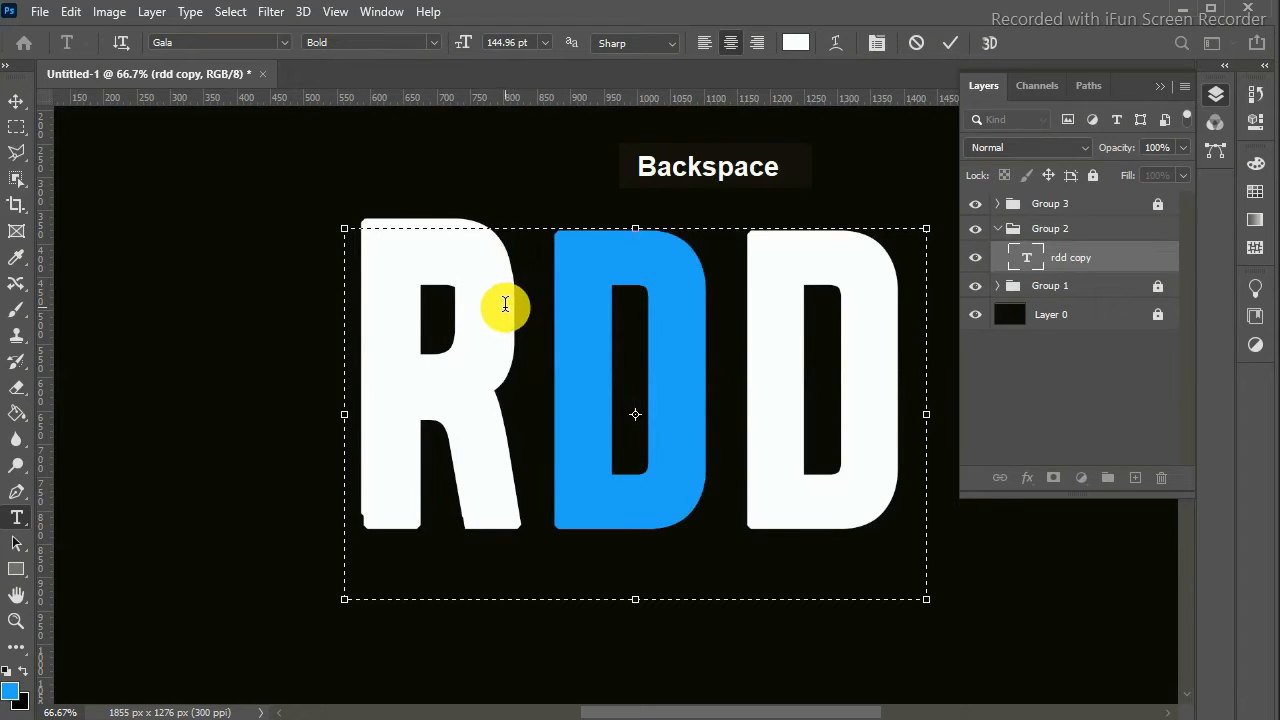
key("ctrl+z")
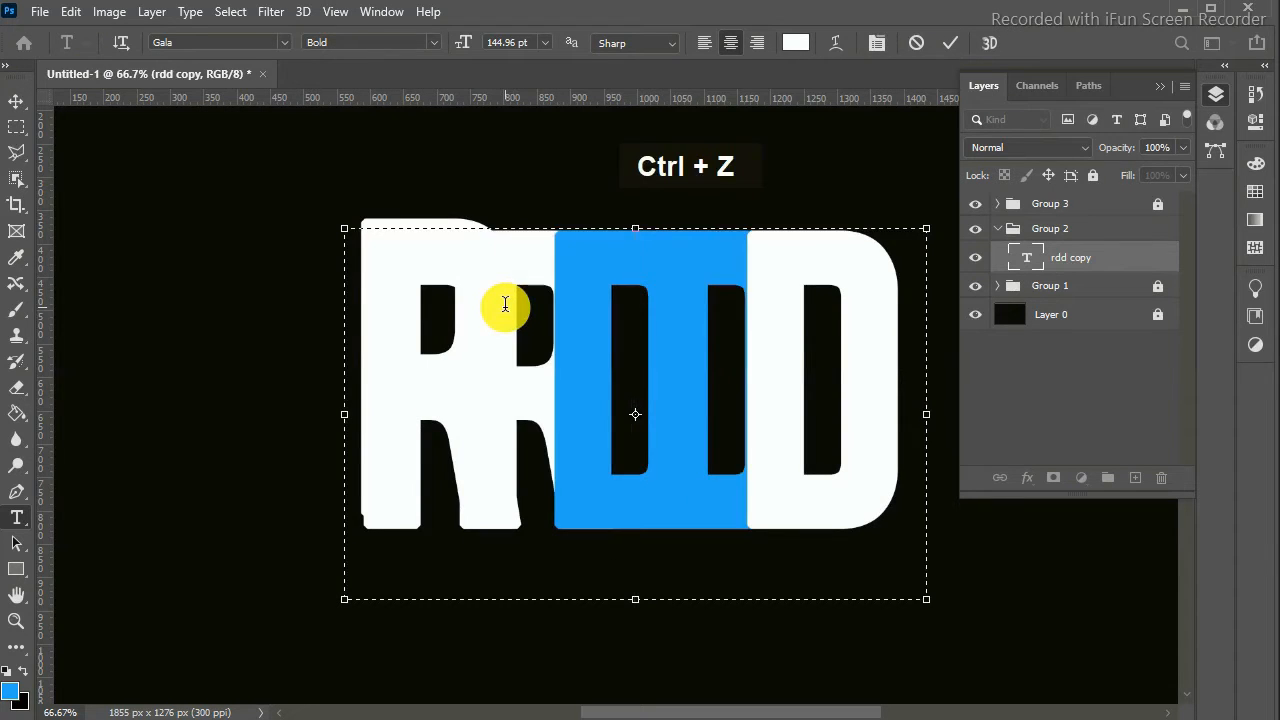
Move the rdd copy text aside to the empty canvas and delete its r, leaving only the blue d
left_click(15, 103)
left_click_drag(529, 398, 214, 477)
double_click(293, 431)
left_click(318, 423)
key("BackSpace")
left_click(15, 99)
Align the d text layer of Group 2 with the blue D of the lettering, and collapse and lock the group
left_click_drag(449, 341, 569, 320)
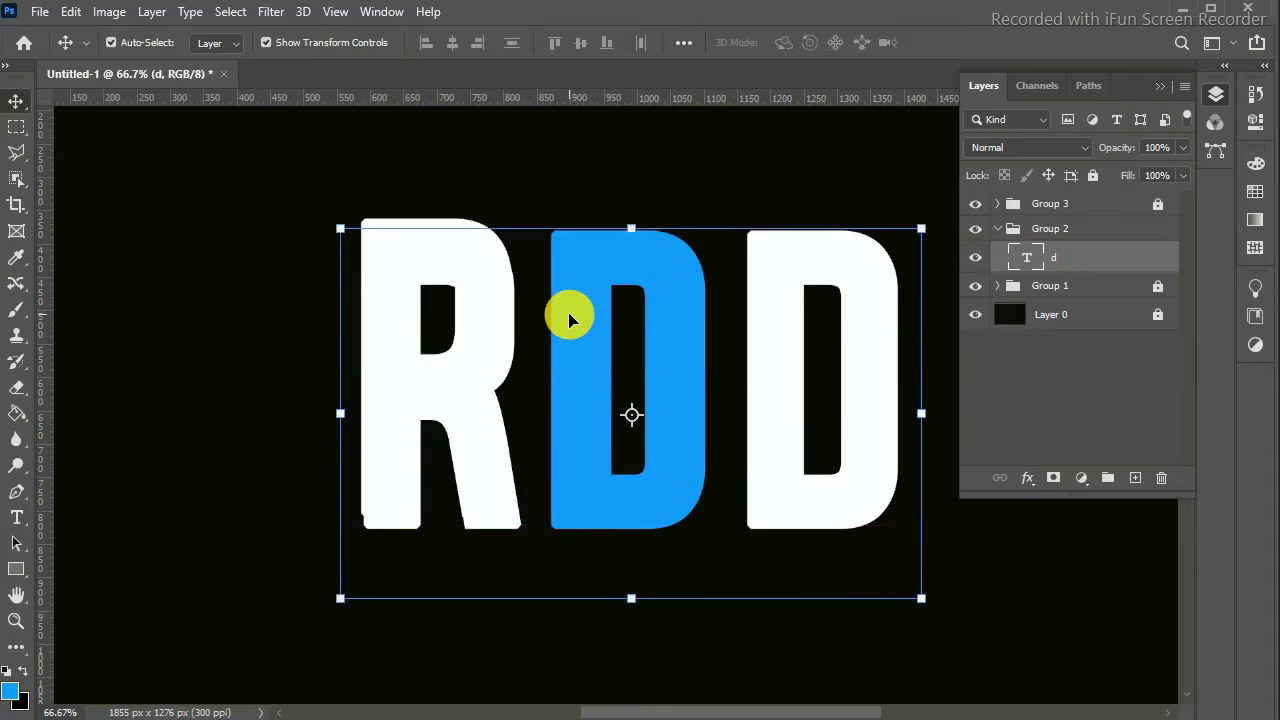
key("Right")
key("Left")
key("Right")
key("Right")
key("Right")
key("Right")
key("Right")
key("Right")
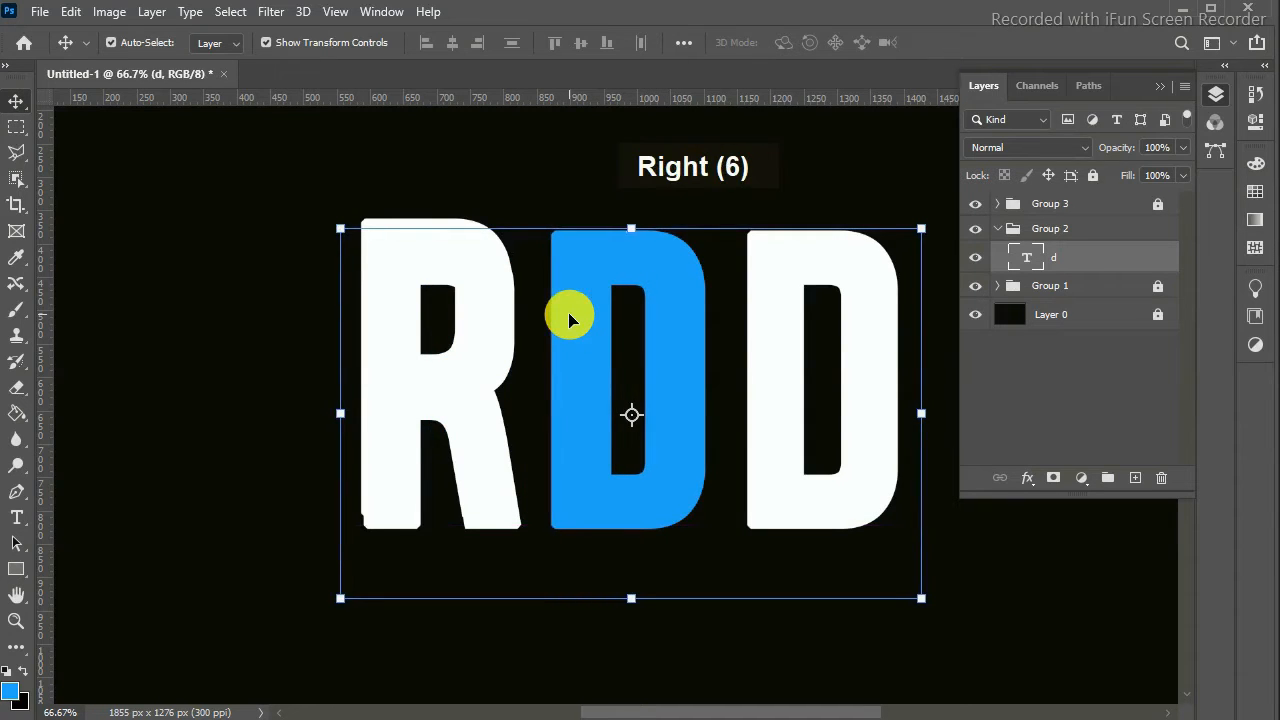
key("Right")
key("Right")
key("Right")
key("Right")
key("Right")
key("Right")
key("Right")
key("Right")
key("Right")
key("Right")
key("Right")
key("Right")
key("Right")
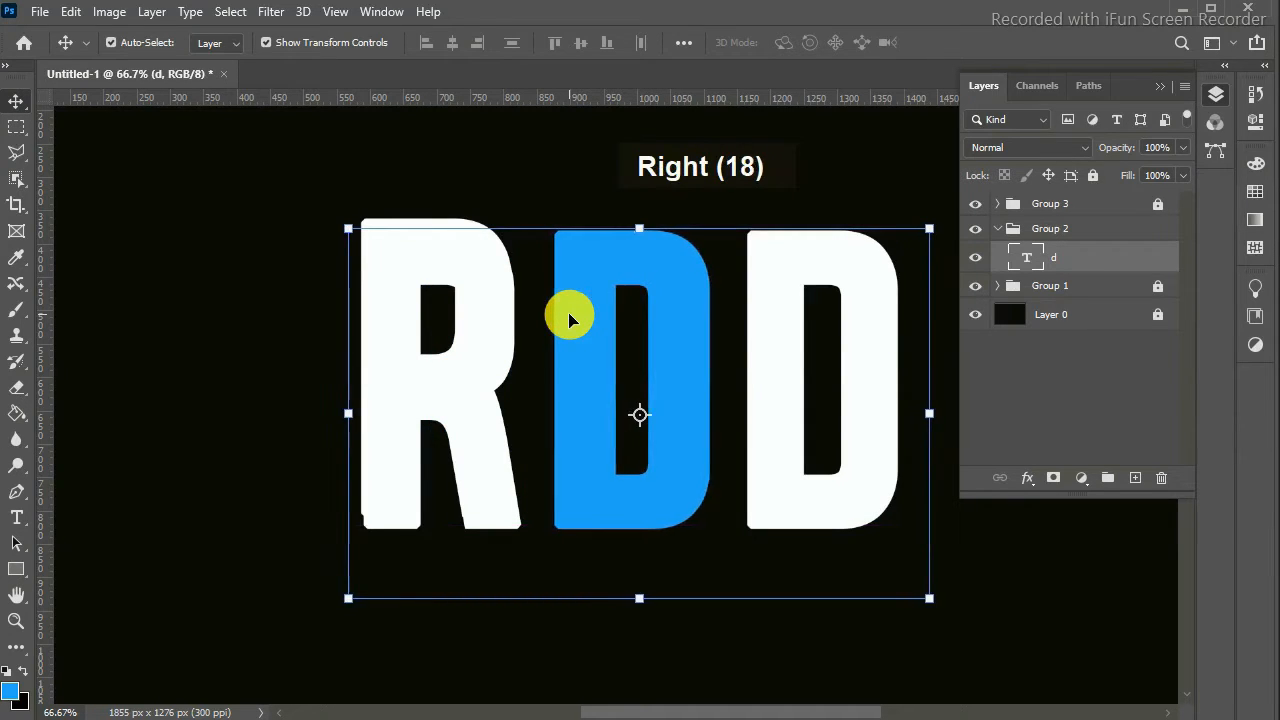
key("Right")
key("Right")
key("Right")
key("Right")
key("Right")
key("Right")
key("Right")
key("Right")
key("Right")
key("Right")
key("Right")
key("Right")
key("Right")
key("Right")
key("Right")
key("Right")
key("Right")
key("Right")
key("Right")
key("Right")
left_click_drag(686, 314, 677, 312)
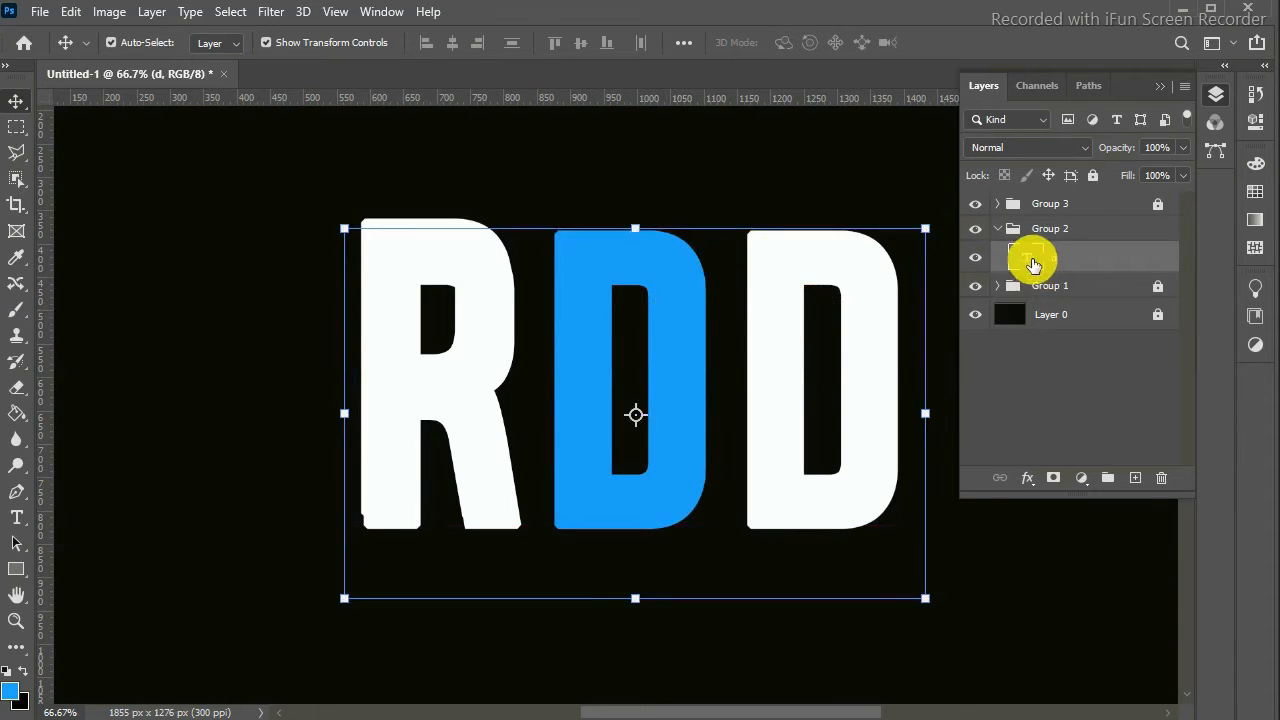
left_click(1003, 232)
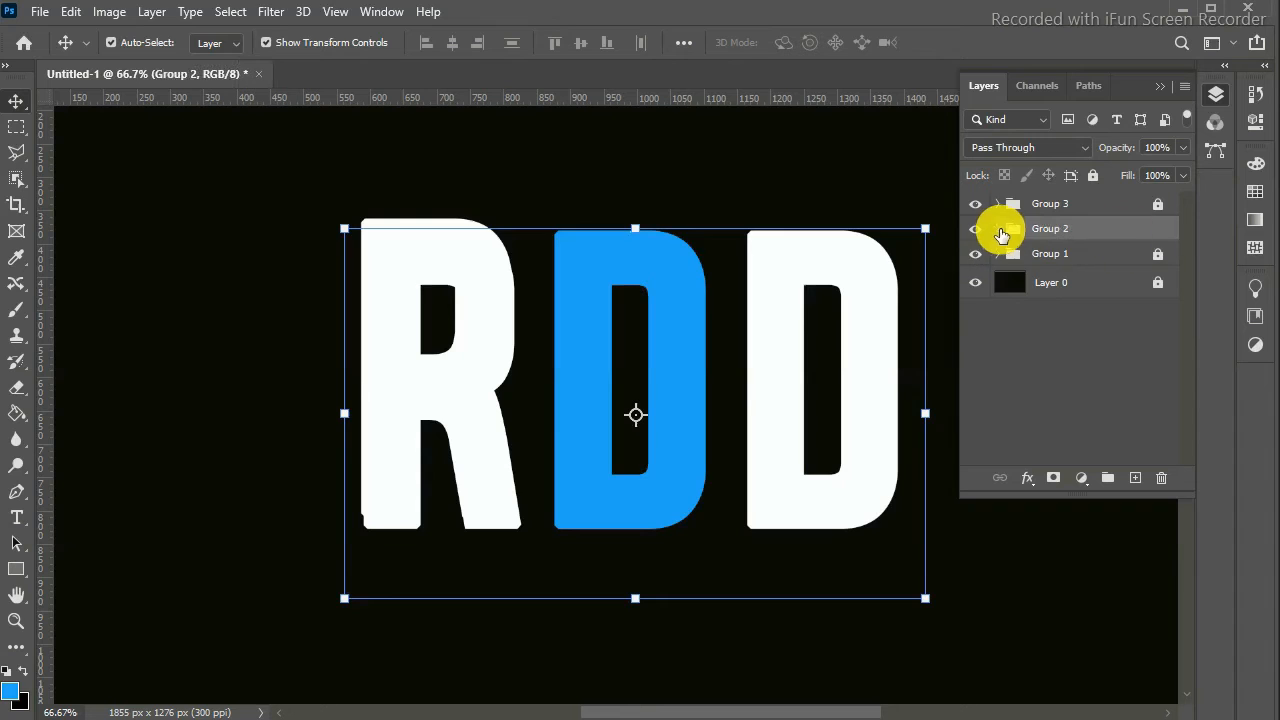
left_click(1095, 177)
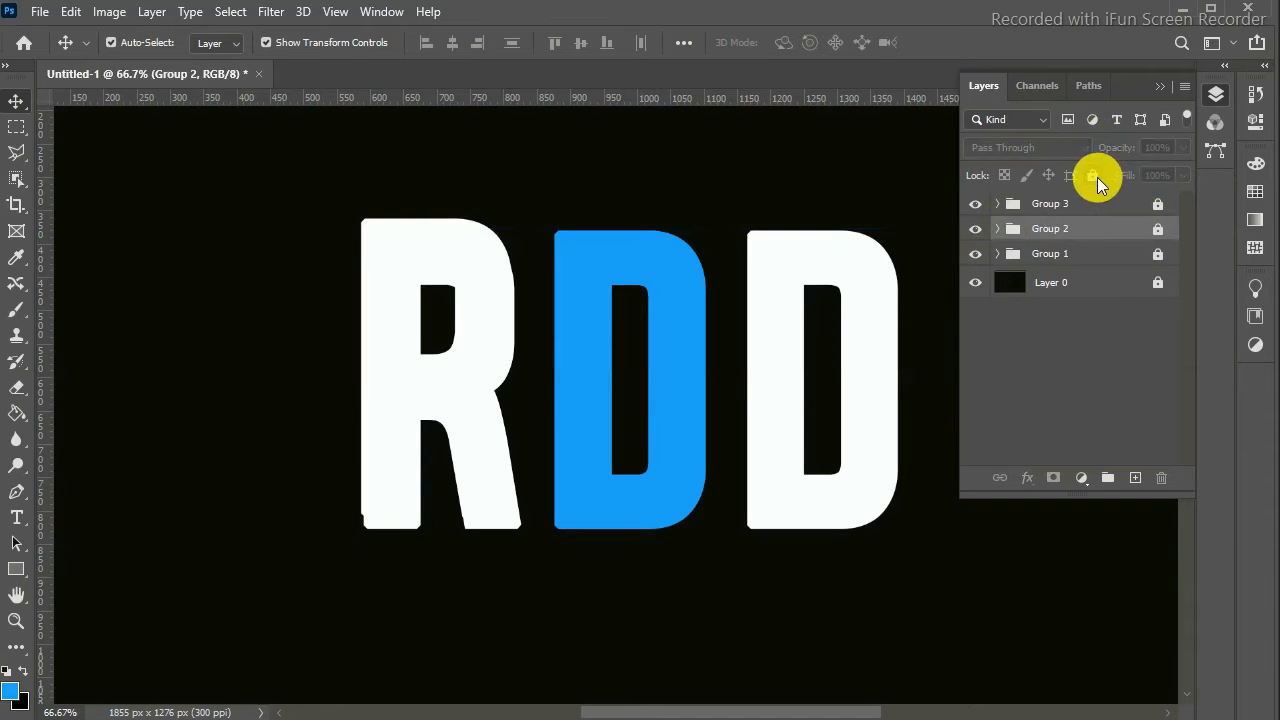
Unlock Group 3 and delete the r and the blue d from its rdd copy 2 text layer
left_click(997, 203)
left_click(1157, 204)
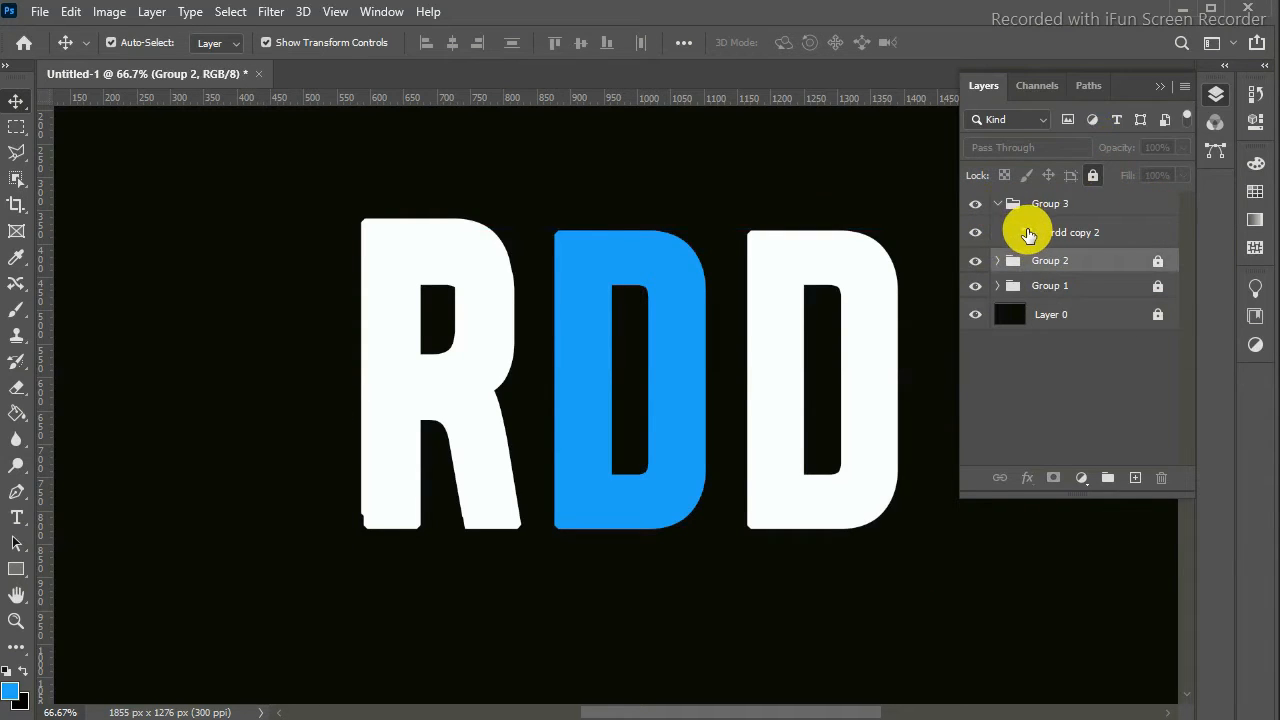
double_click(1028, 233)
left_click_drag(723, 266, 235, 342)
key("BackSpace")
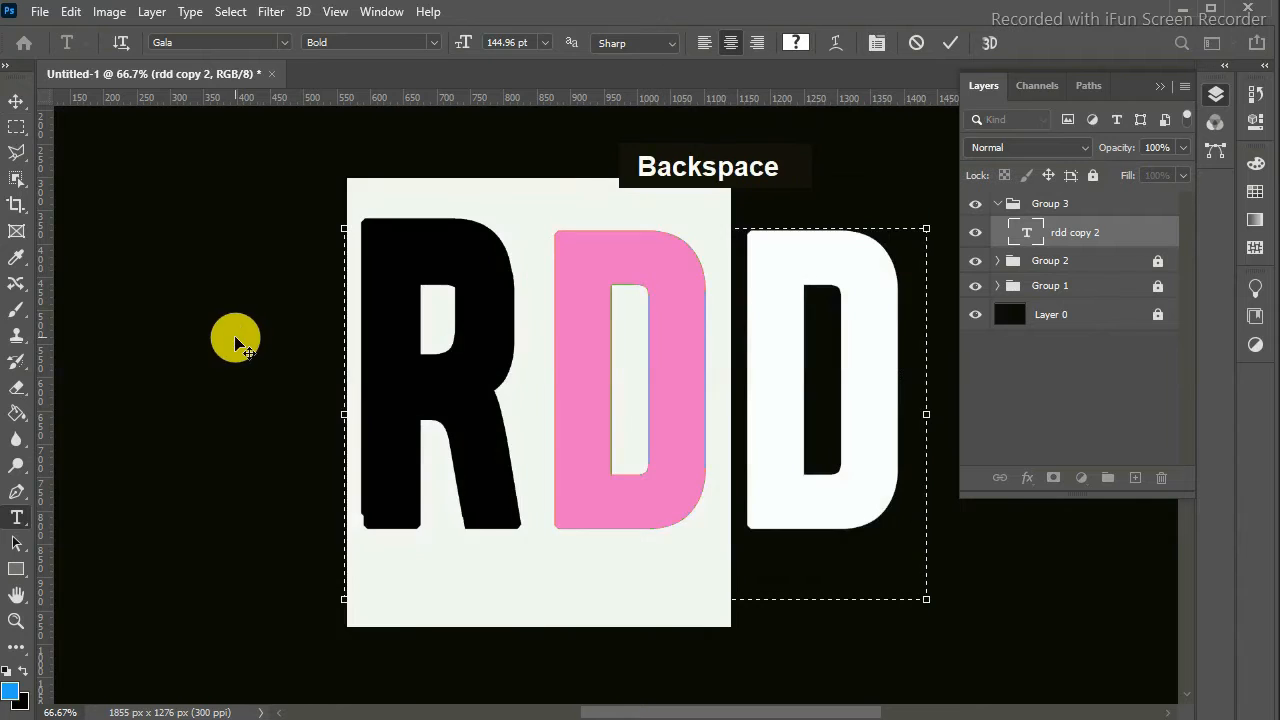
Move the white D to the right of the blue D and collapse Group 3
left_click(16, 101)
left_click_drag(696, 313, 895, 307)
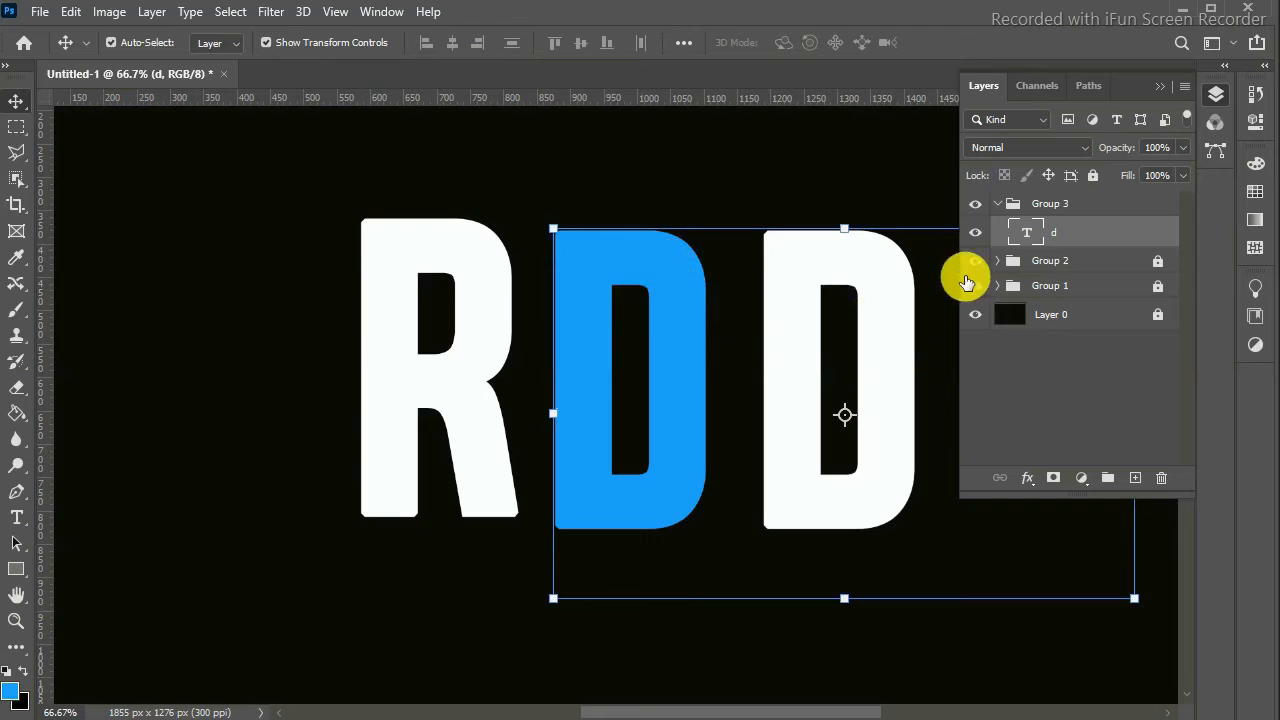
left_click(997, 205)
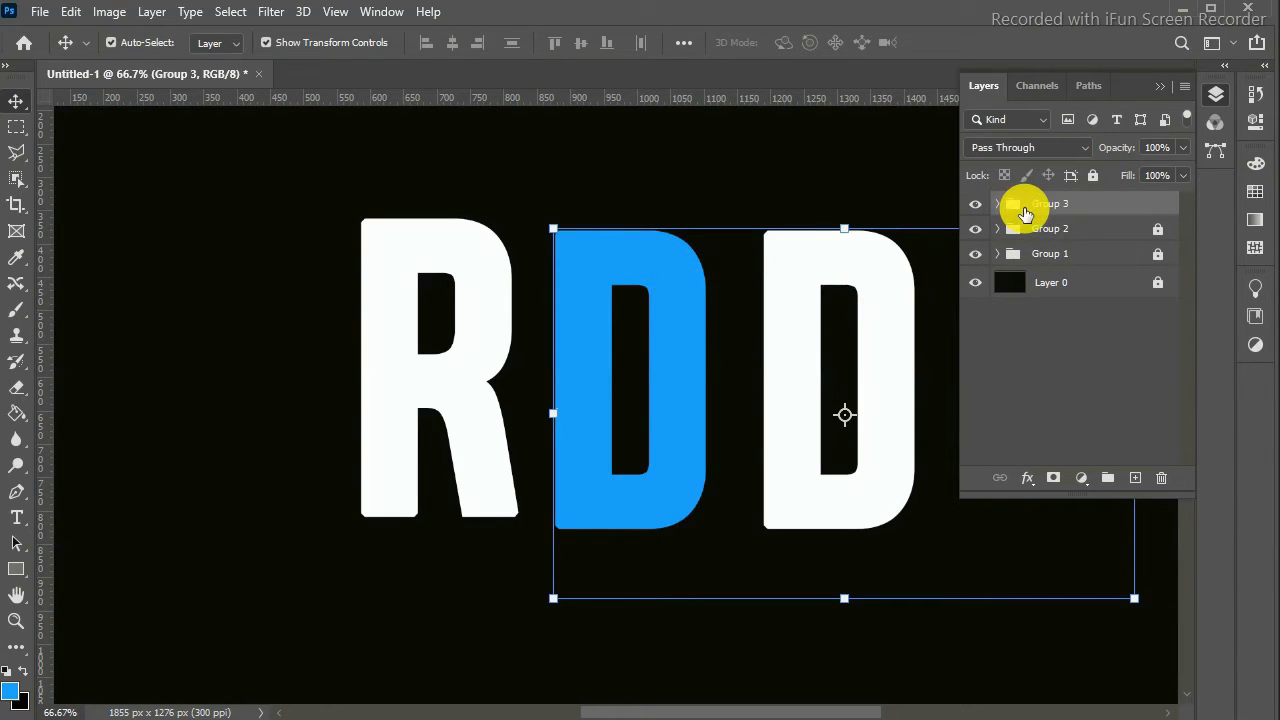
Unlock Groups 1 and 2, lower the R until it lines up with the two Ds, and collapse Group 1
left_click(1050, 256)
left_click(997, 255)
left_click(1068, 283)
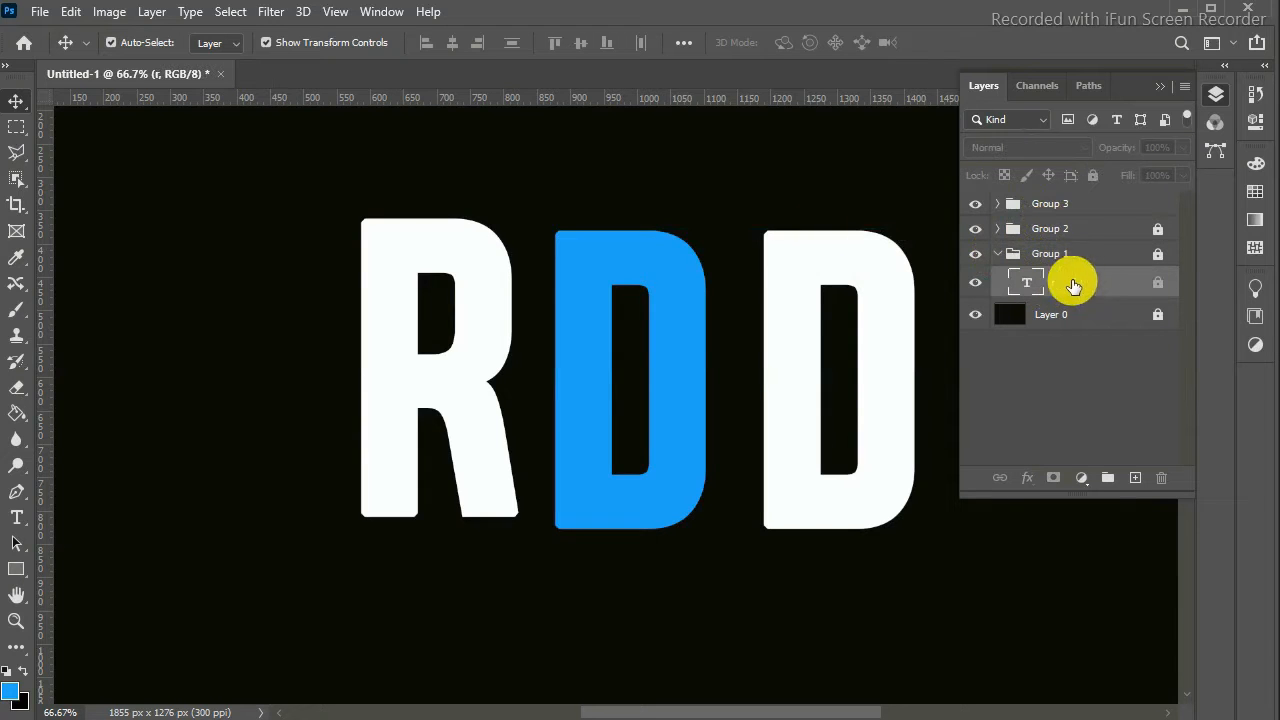
left_click_drag(497, 330, 497, 309)
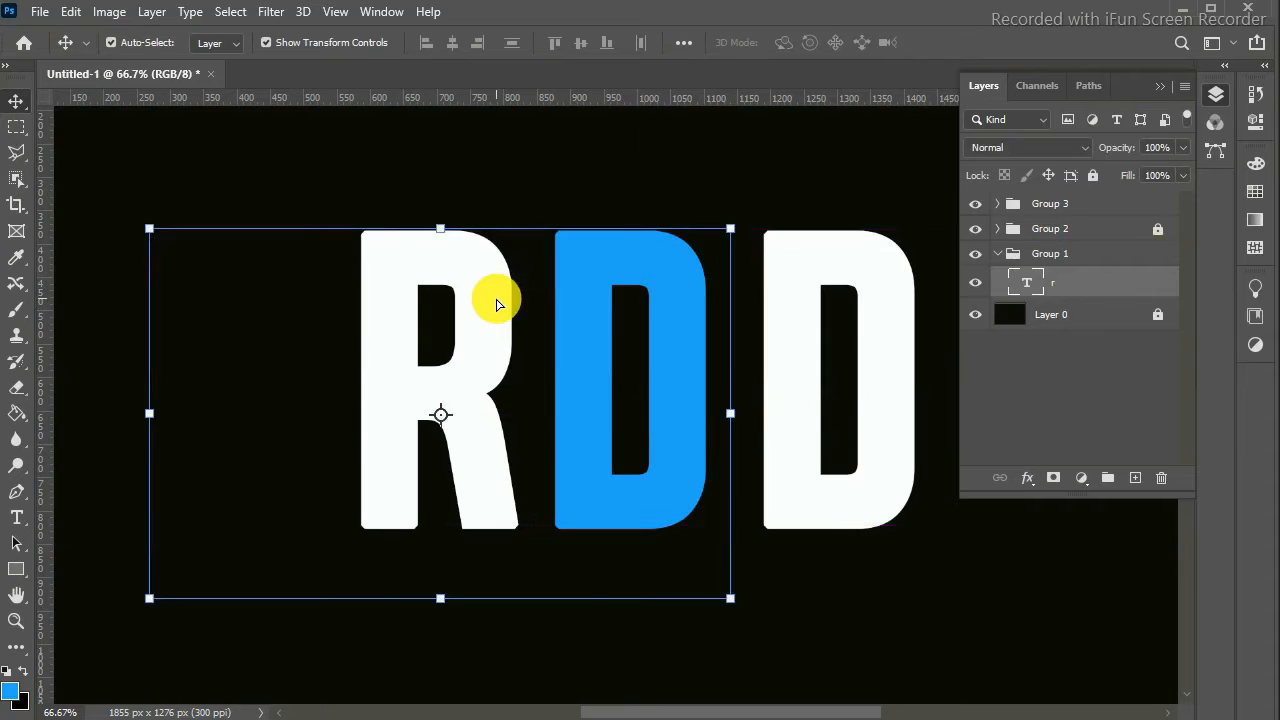
left_click(795, 156)
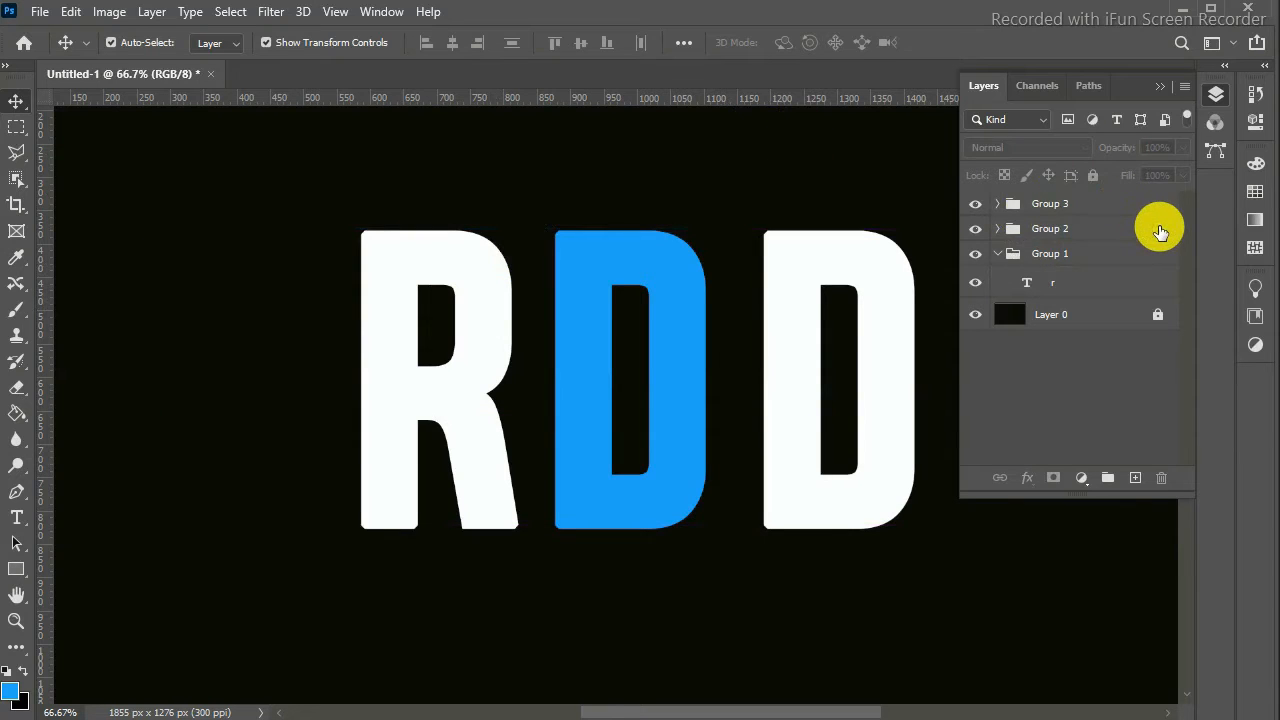
left_click(997, 254)
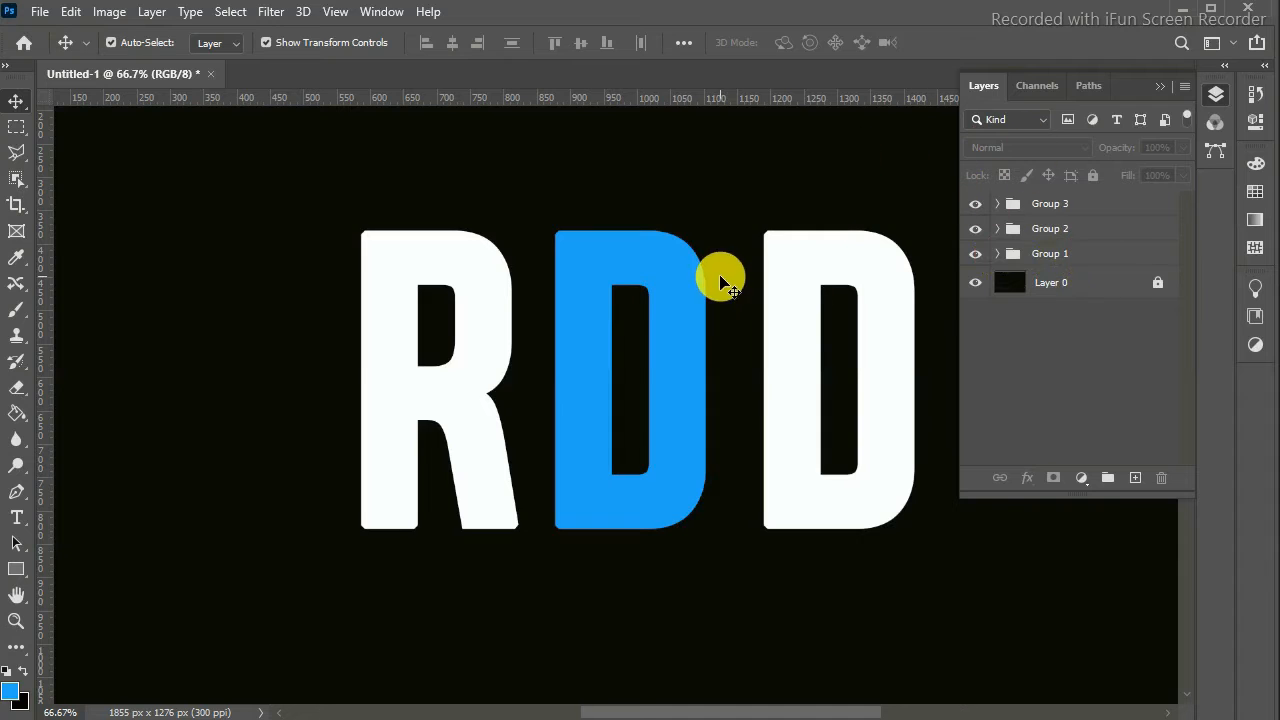
Shift the white D slightly left to even out the letter spacing and collapse Group 3
left_click(790, 288)
left_click_drag(790, 288, 786, 290)
left_click(778, 166)
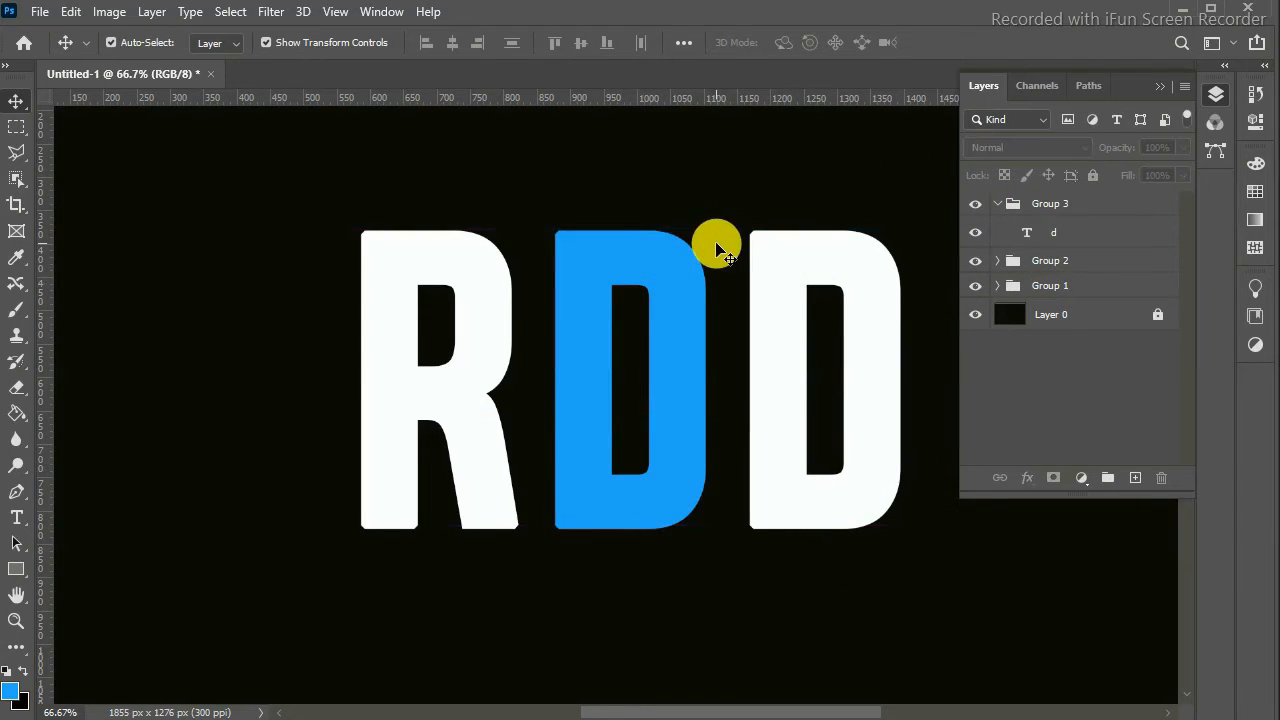
left_click(999, 205)
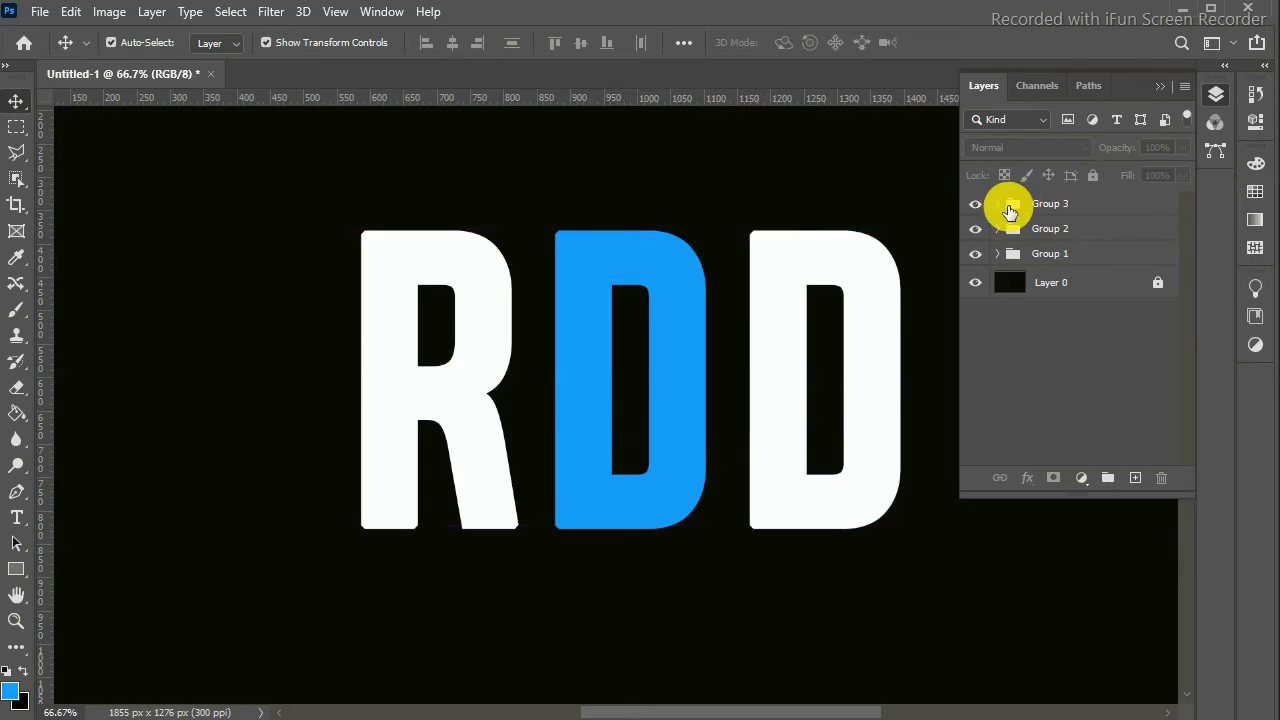
Set the fill of the r text layer in Group 1 to 0%
left_click(1080, 252)
left_click(998, 253)
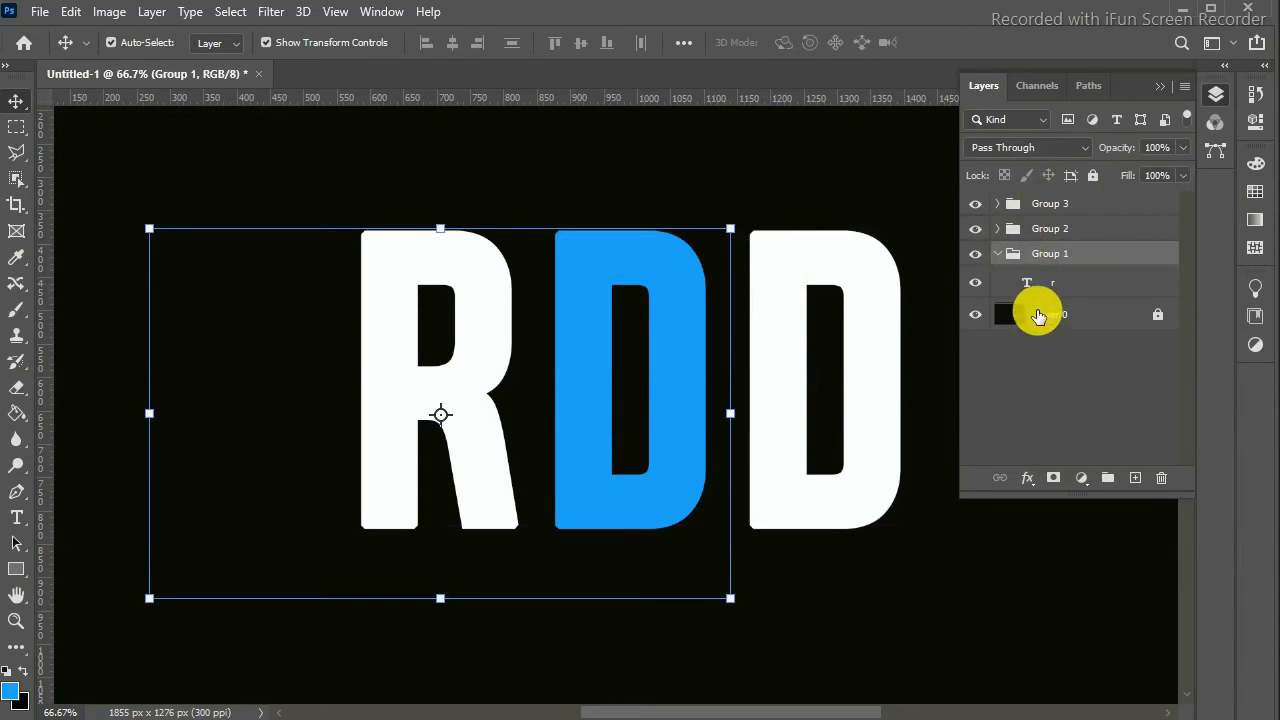
left_click(1100, 292)
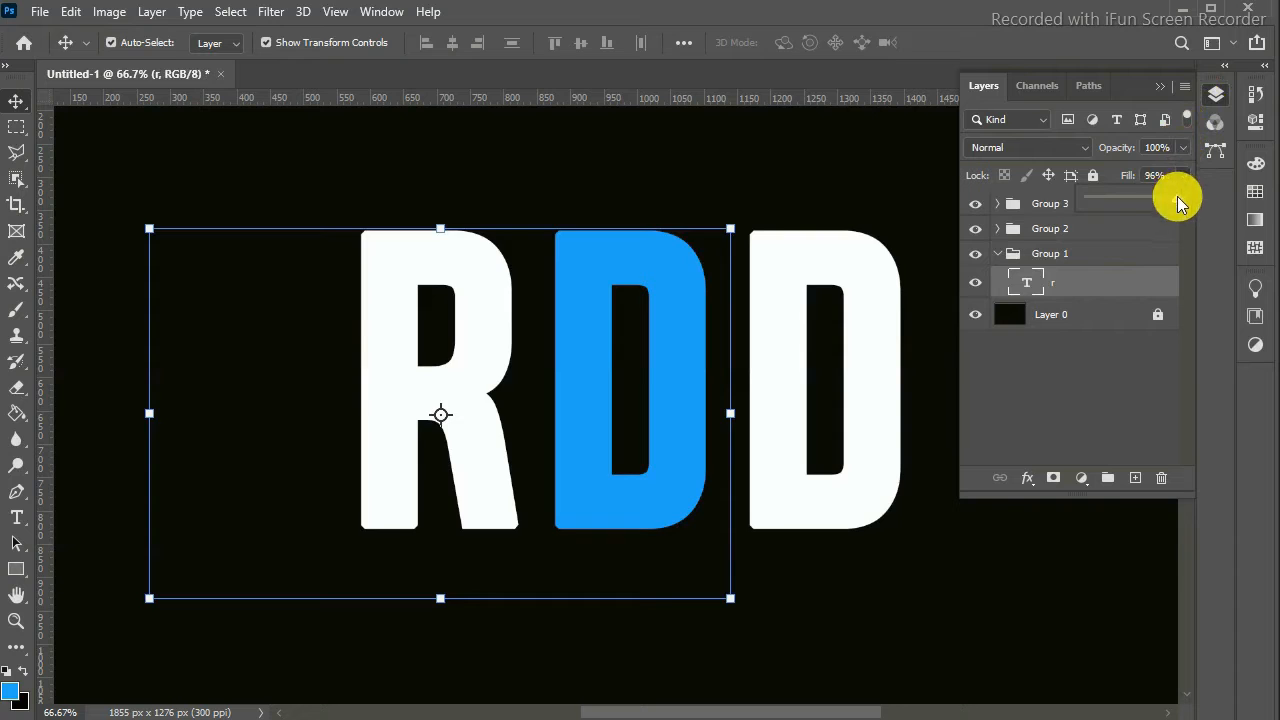
left_click_drag(1178, 203, 1086, 198)
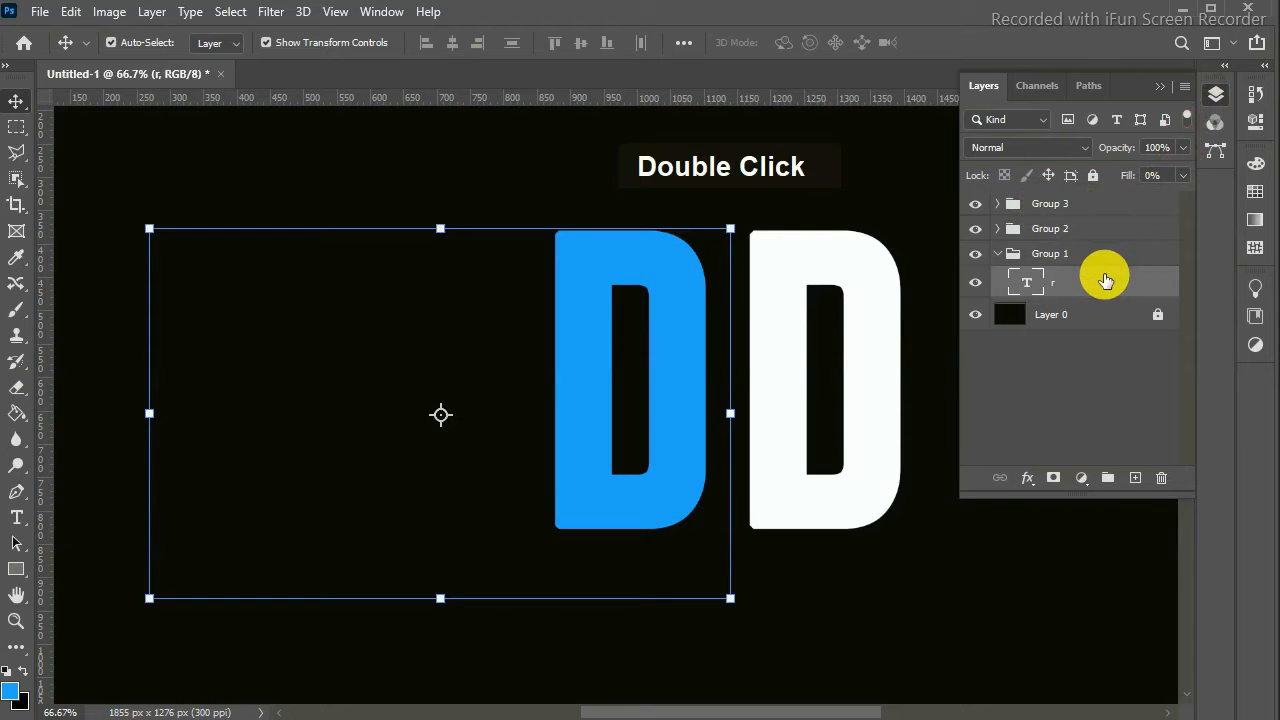
Add a 5 px outside stroke with a linear gradient fill to the r text layer
double_click(1105, 281)
left_click(594, 196)
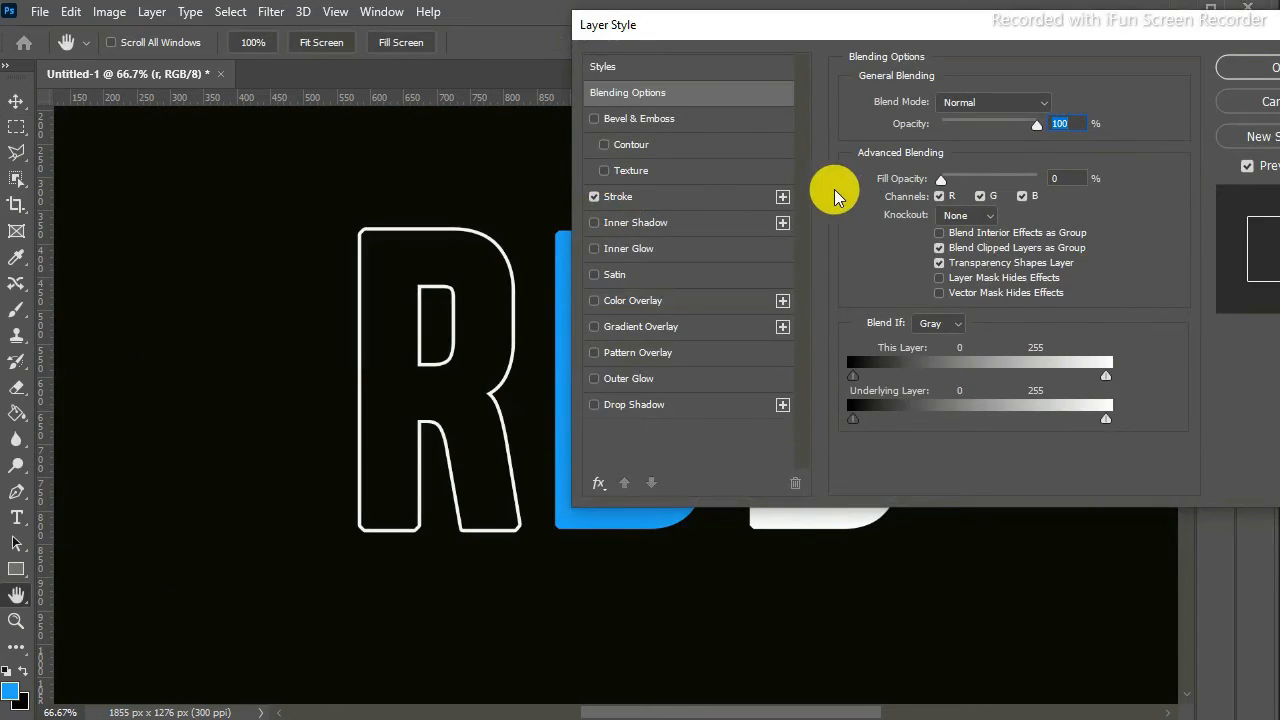
left_click(645, 196)
left_click(940, 216)
left_click(940, 250)
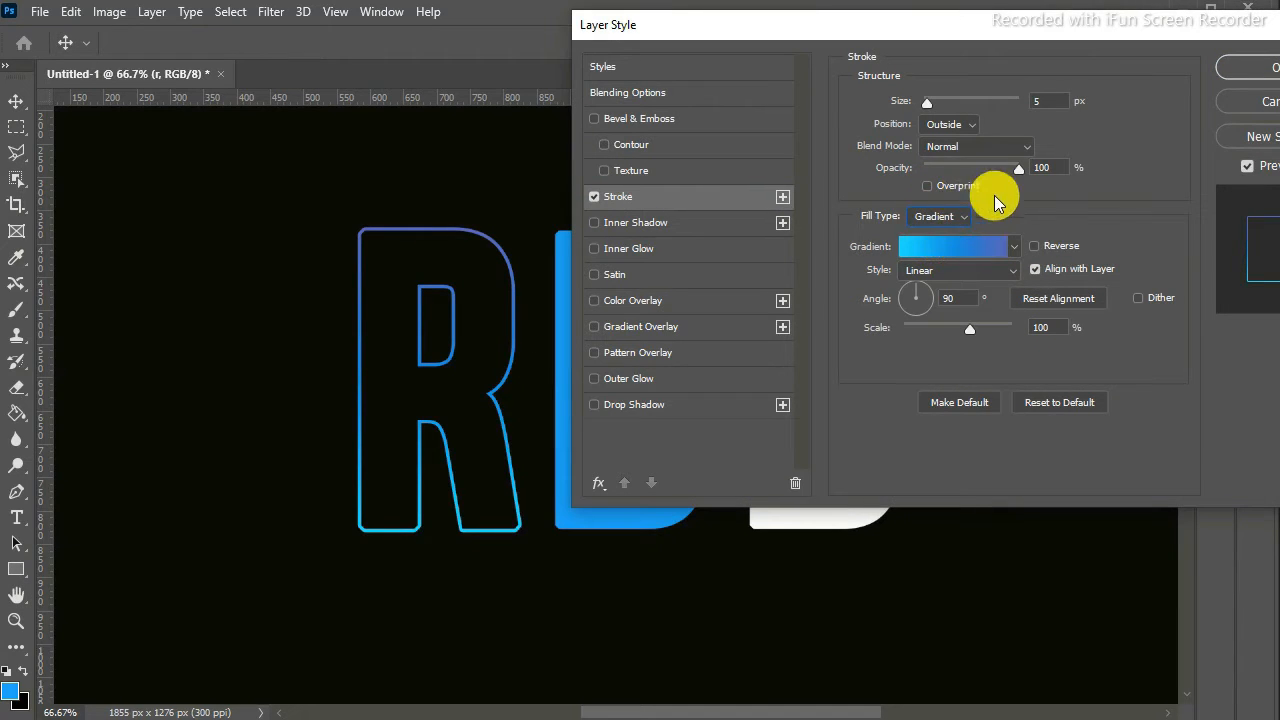
Apply a blue-to-teal preset from the Blues gradients to the R's stroke, keeping the gradient direction unreversed
left_click(1034, 247)
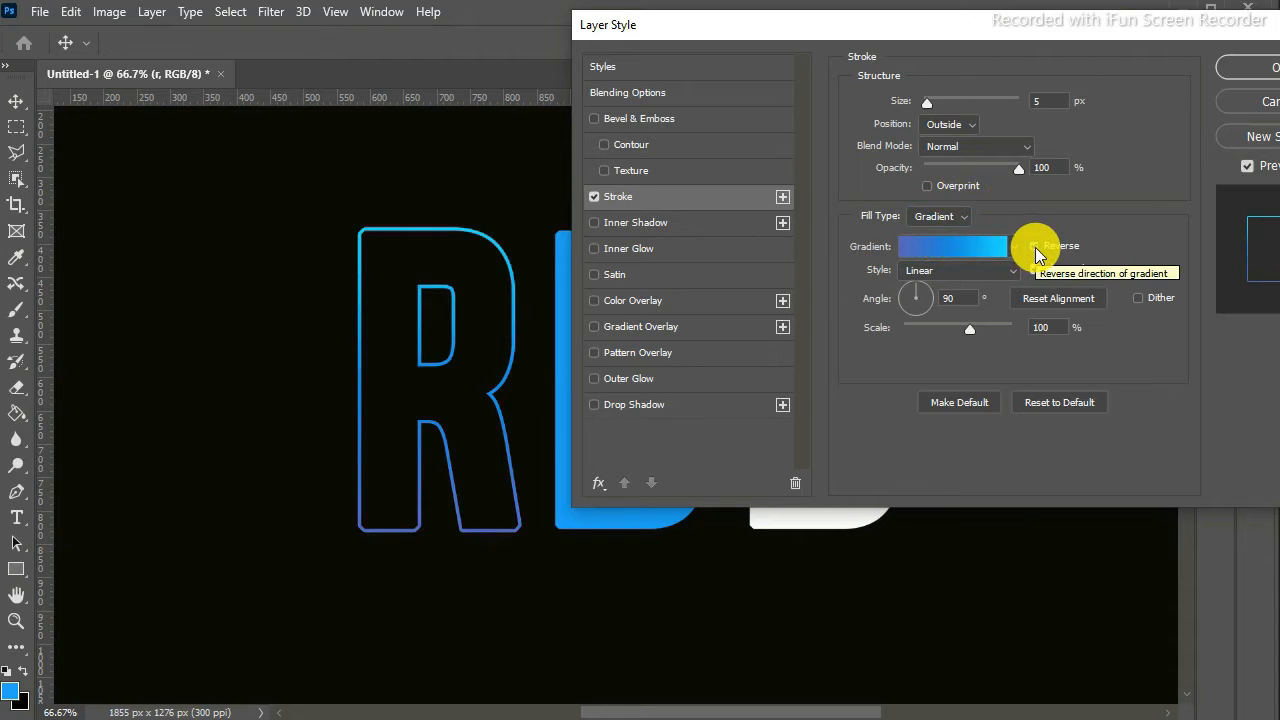
left_click(1034, 247)
left_click(1014, 247)
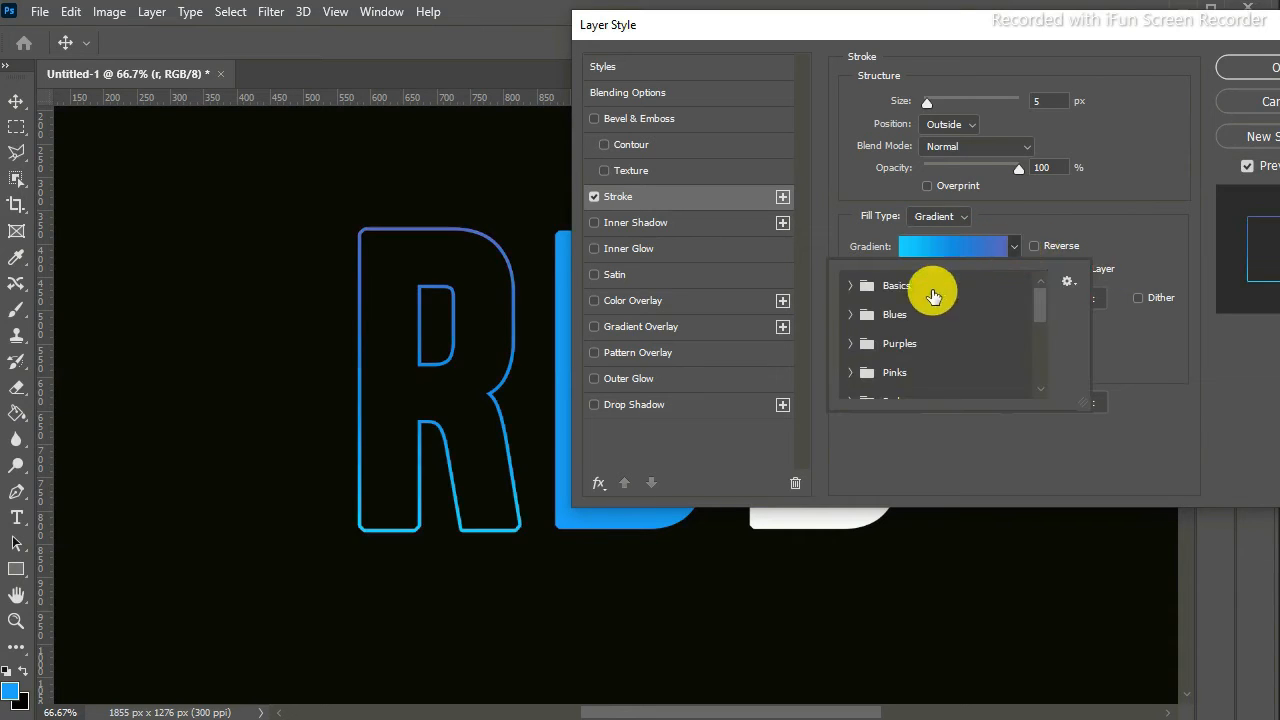
left_click(851, 314)
left_click_drag(1040, 298, 1040, 311)
left_click(874, 358)
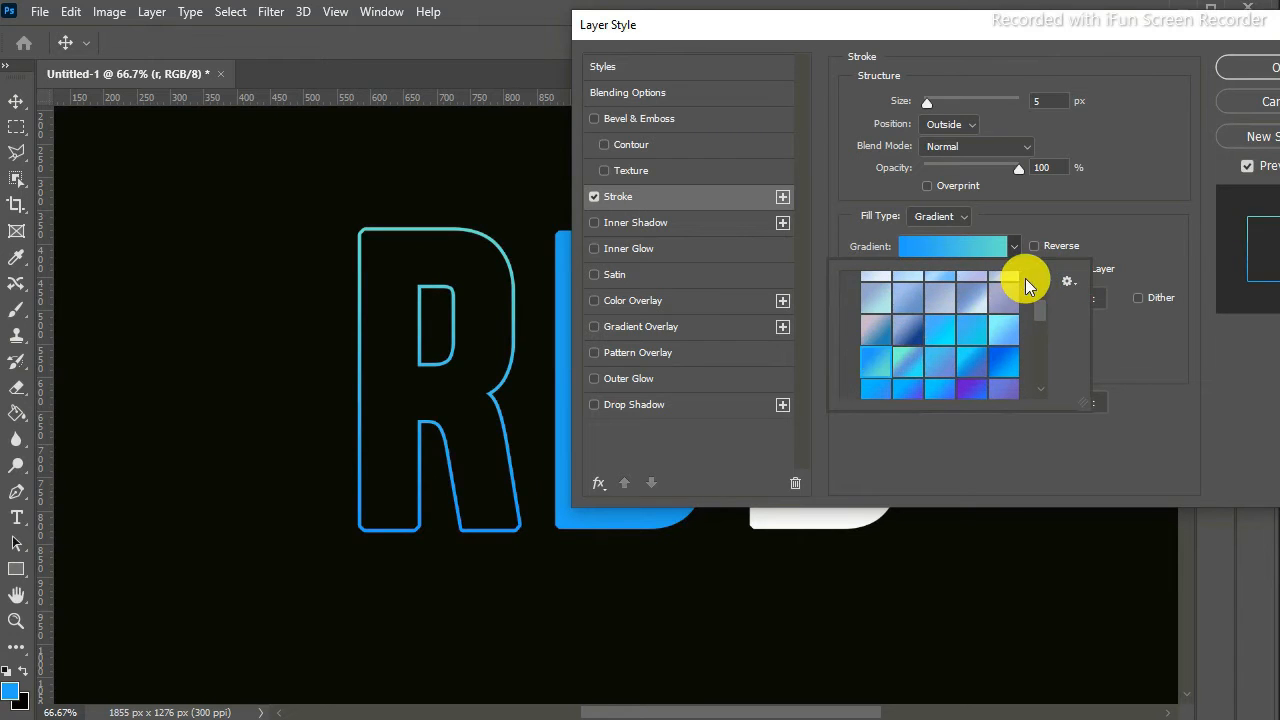
Confirm the gradient stroke on the r text layer and review its stroke settings
left_click(1255, 74)
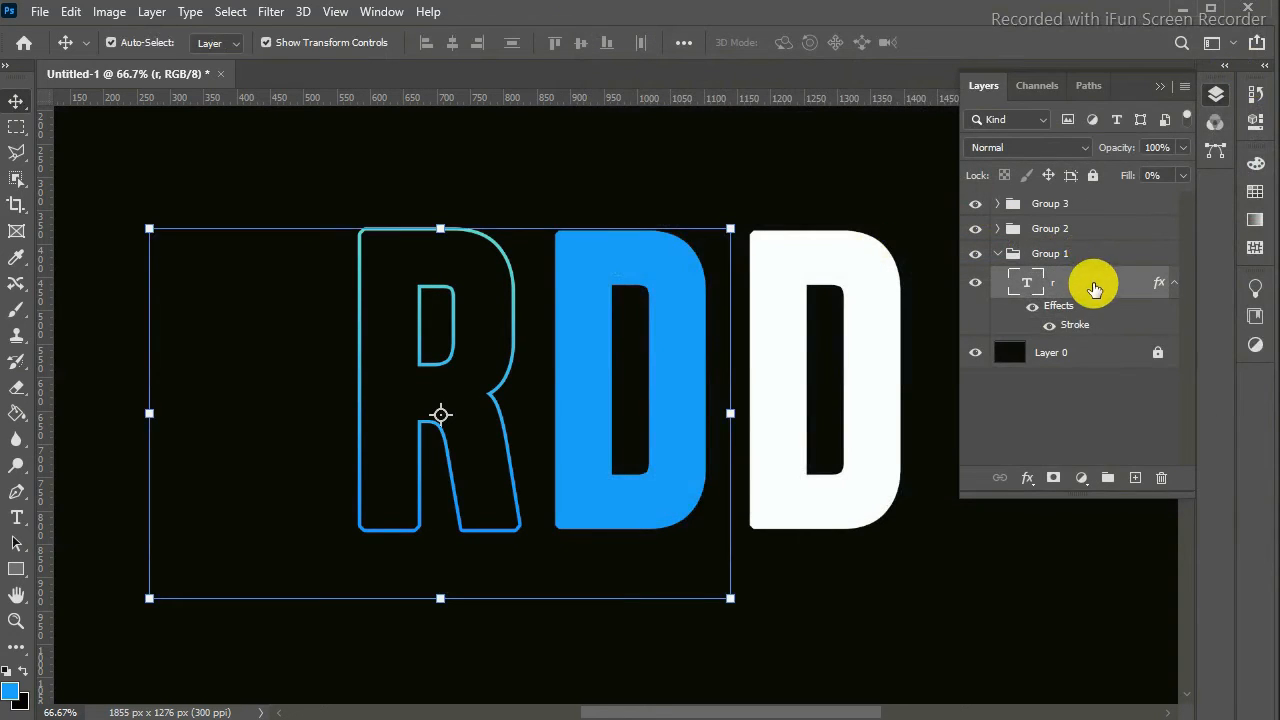
double_click(1097, 292)
double_click(1097, 291)
left_click(650, 203)
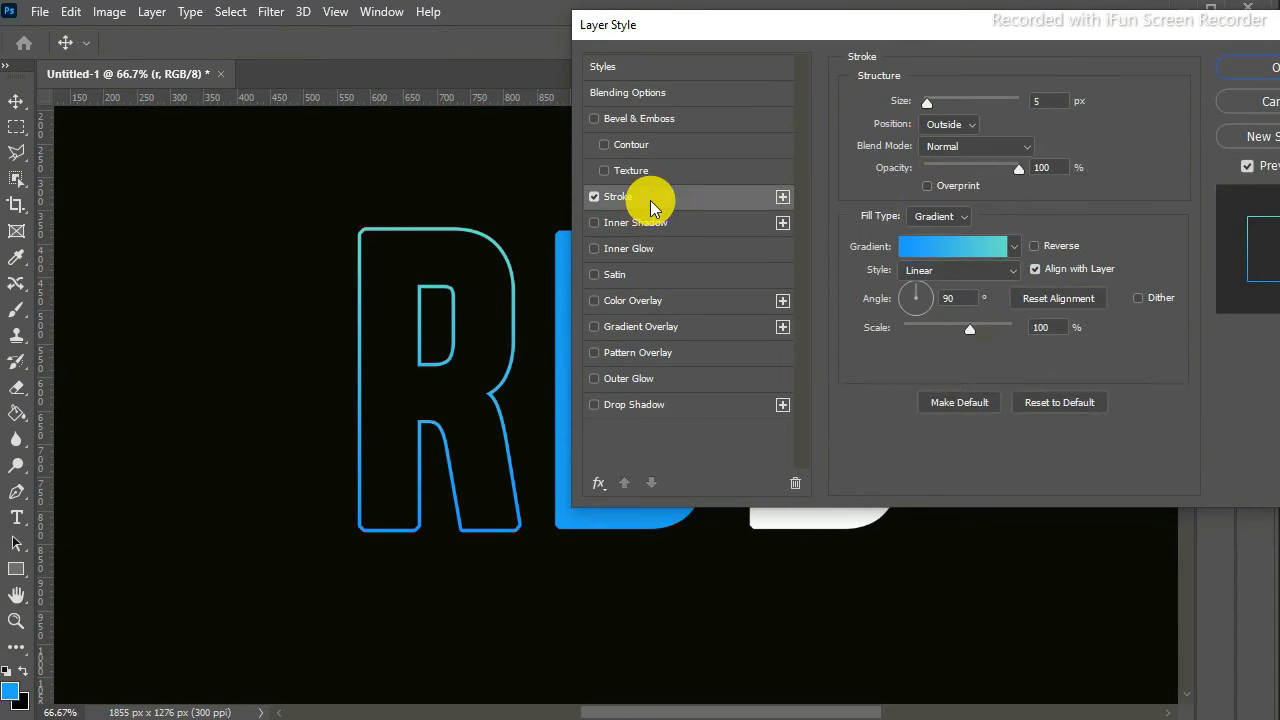
left_click(1268, 68)
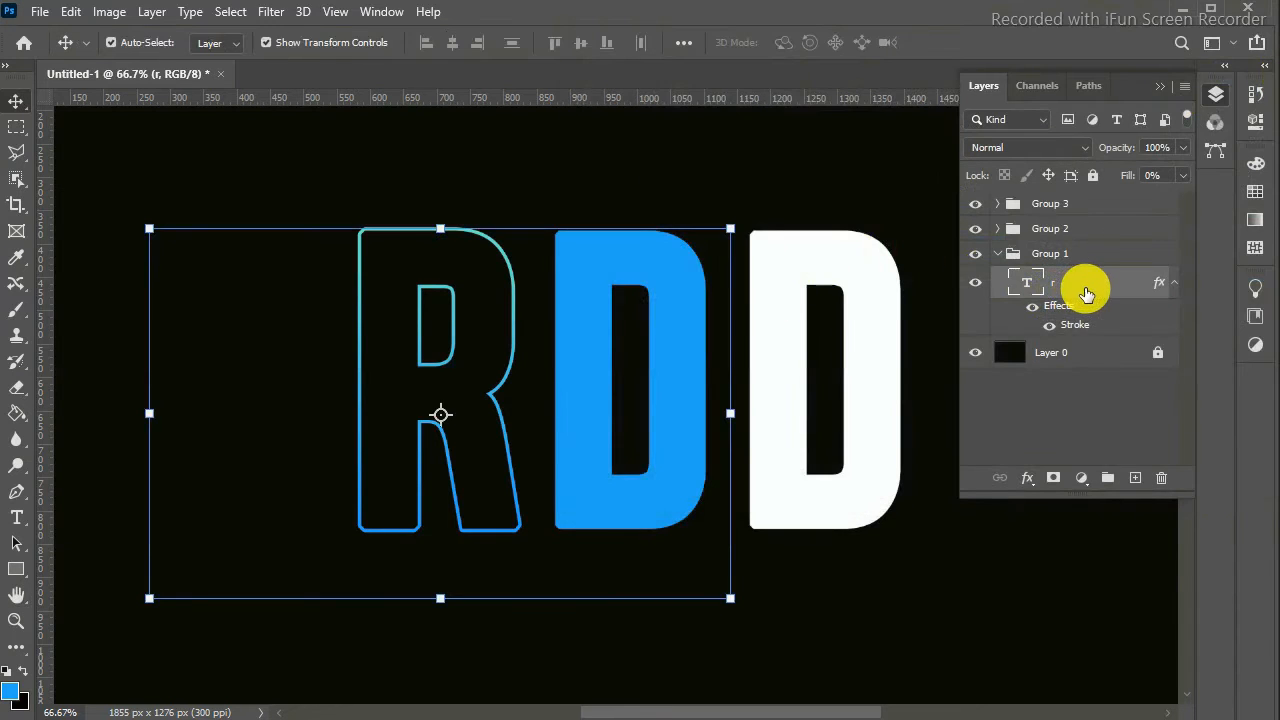
Copy the layer style of the r text layer to the d text layer in Group 3 and collapse both groups
right_click(1087, 292)
left_click(1135, 666)
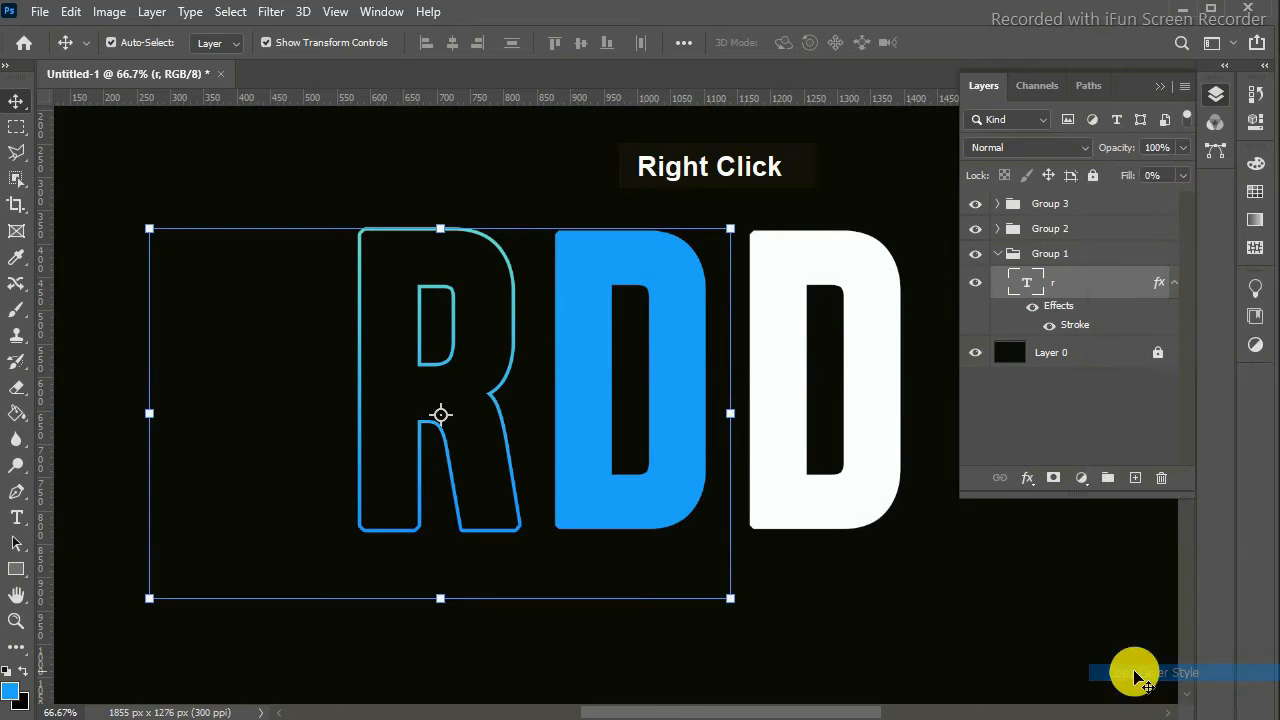
left_click(997, 255)
left_click(988, 203)
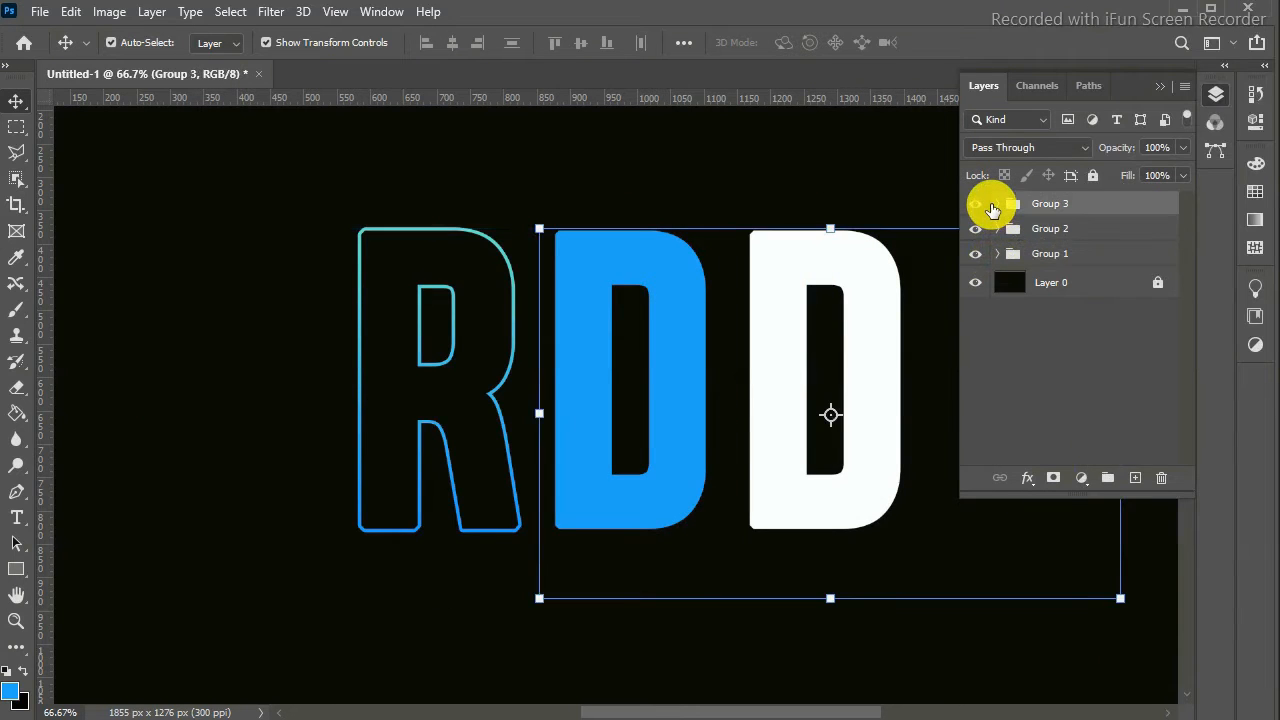
left_click(996, 203)
right_click(1078, 238)
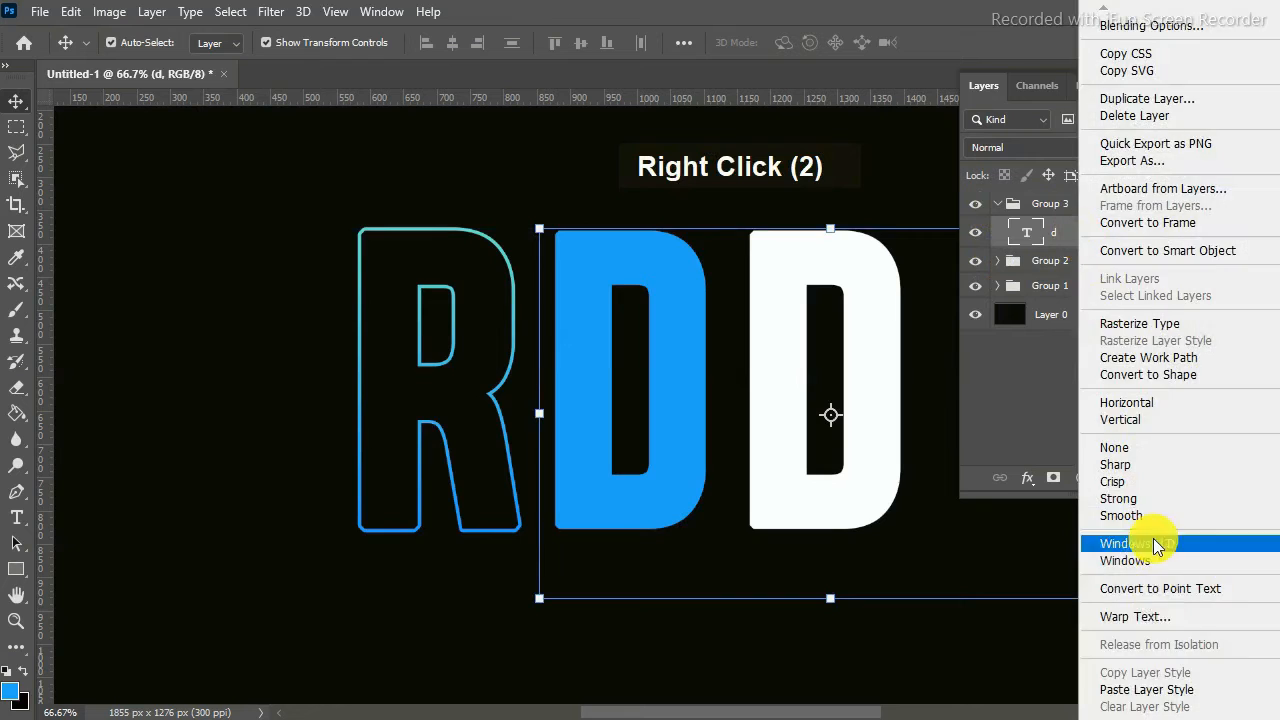
left_click(1160, 690)
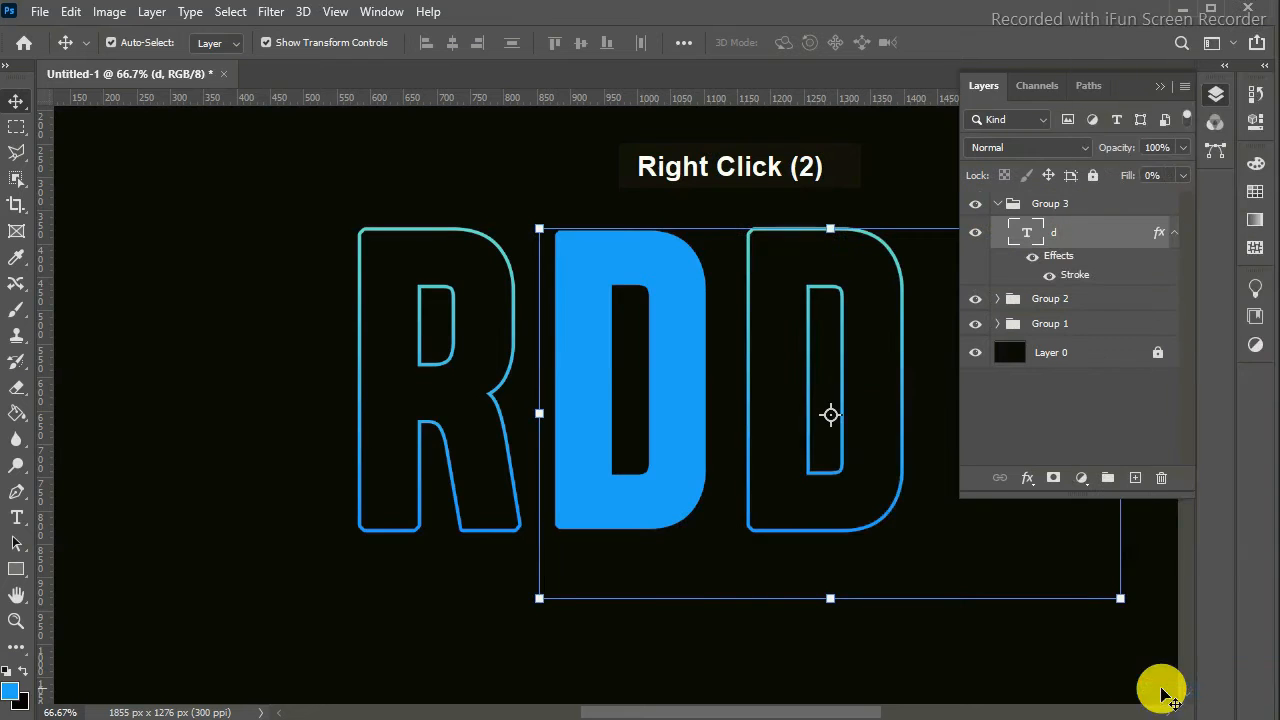
left_click(997, 205)
Set the fill of the d text layer in Group 2 to 0%
left_click(997, 229)
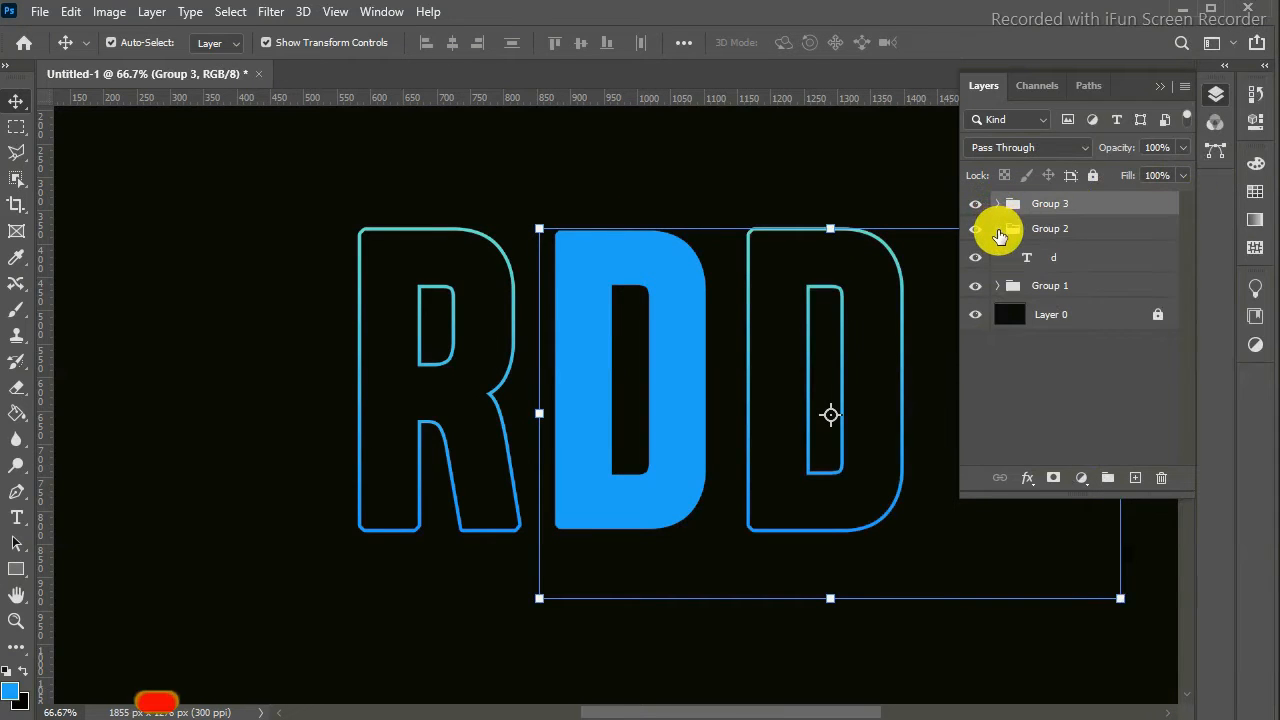
left_click(1092, 260)
double_click(1092, 262)
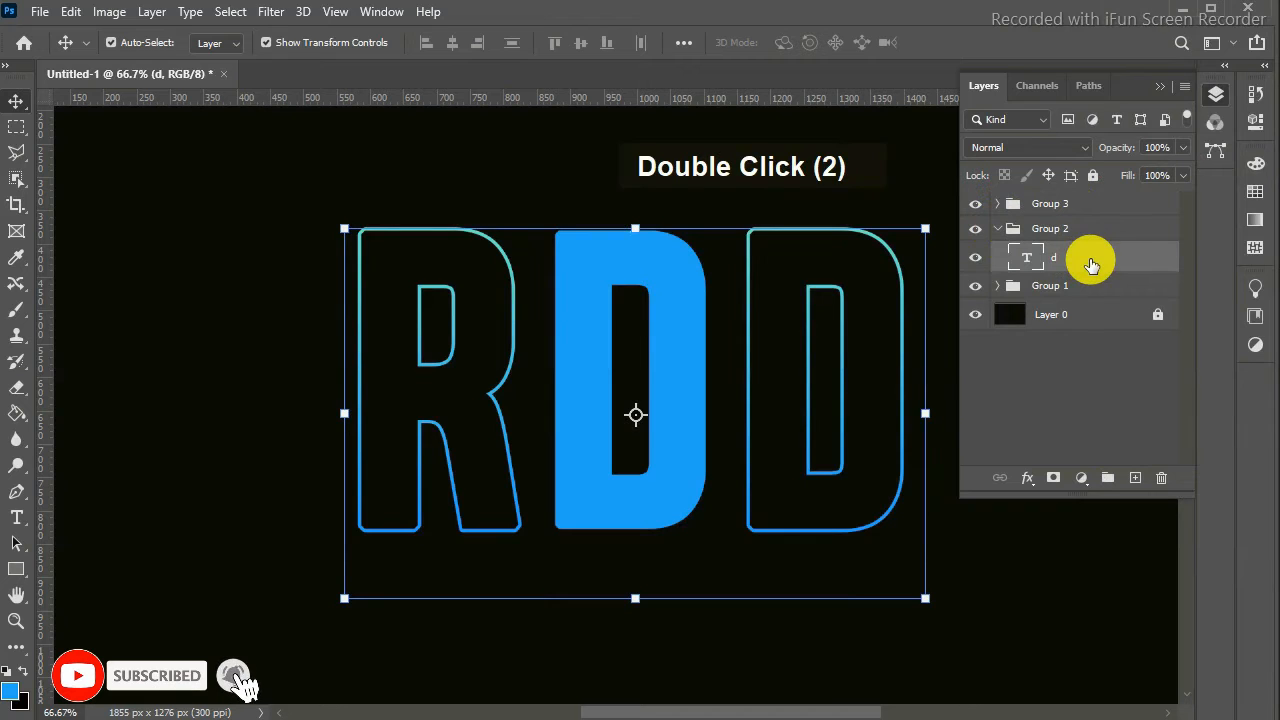
left_click(1268, 100)
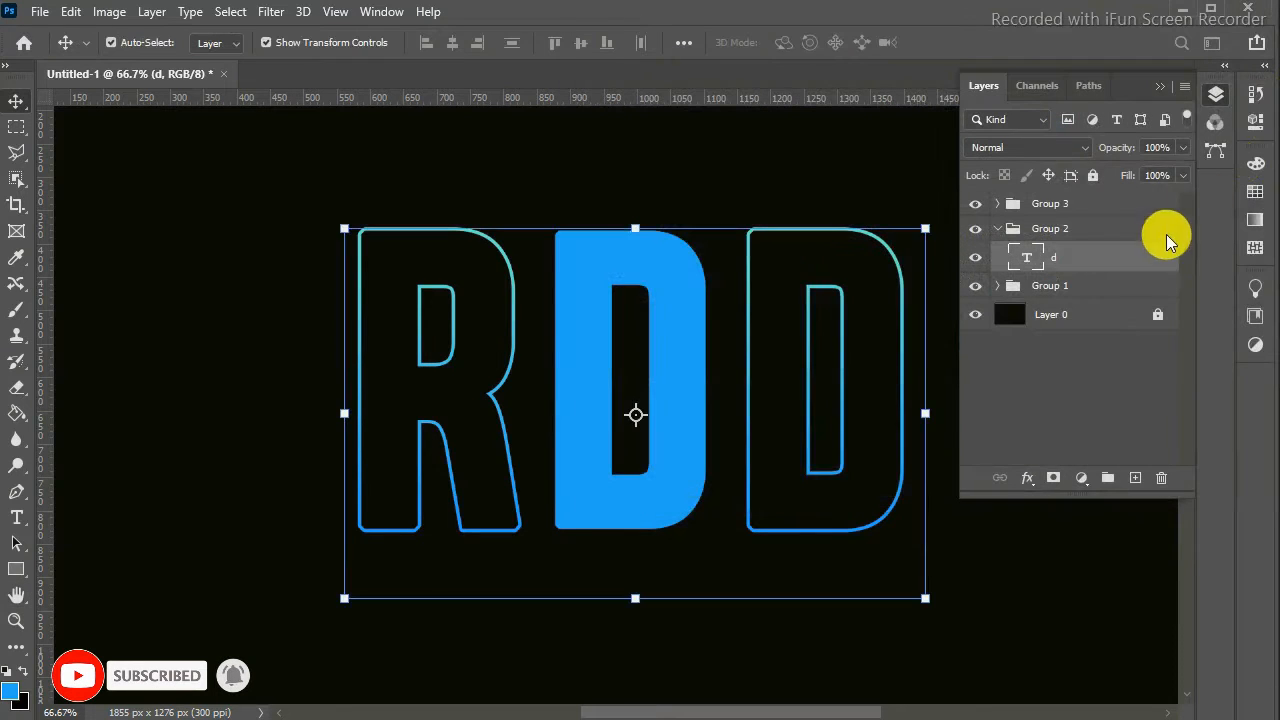
left_click_drag(1183, 175, 1063, 200)
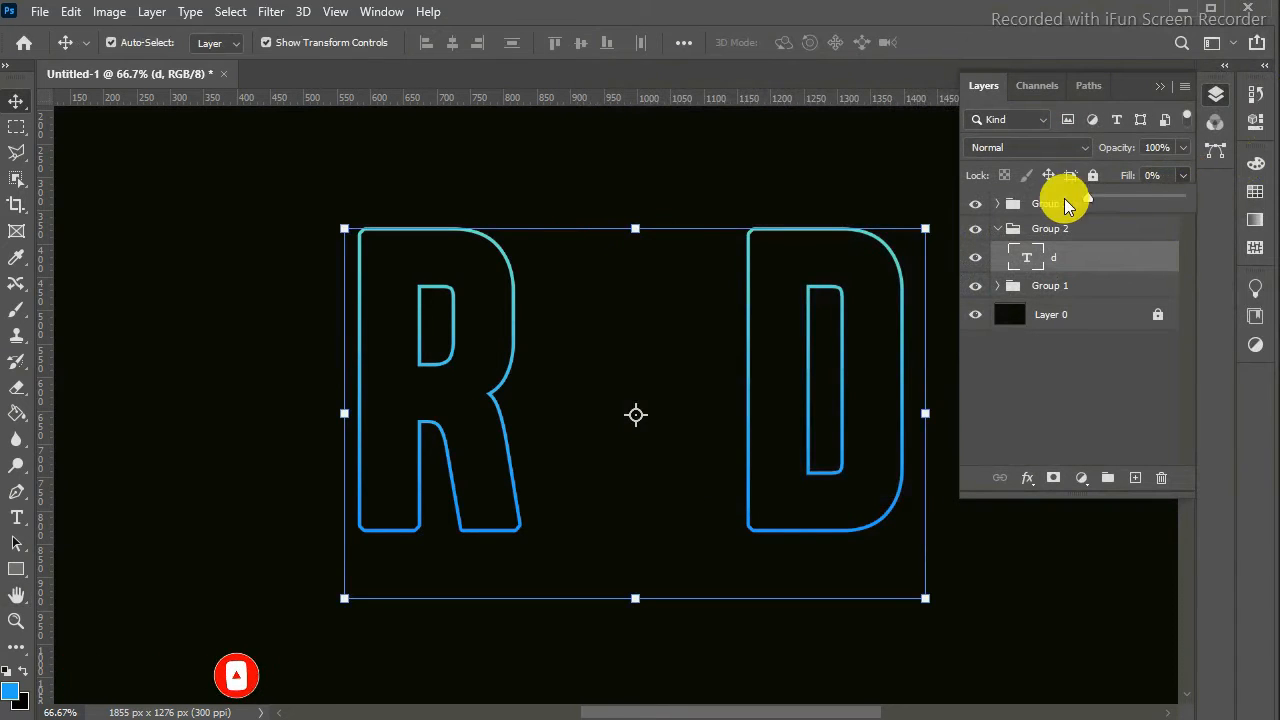
Add a 5 px outside stroke in solid white to the d text layer in Group 2 and collapse the group
double_click(1105, 268)
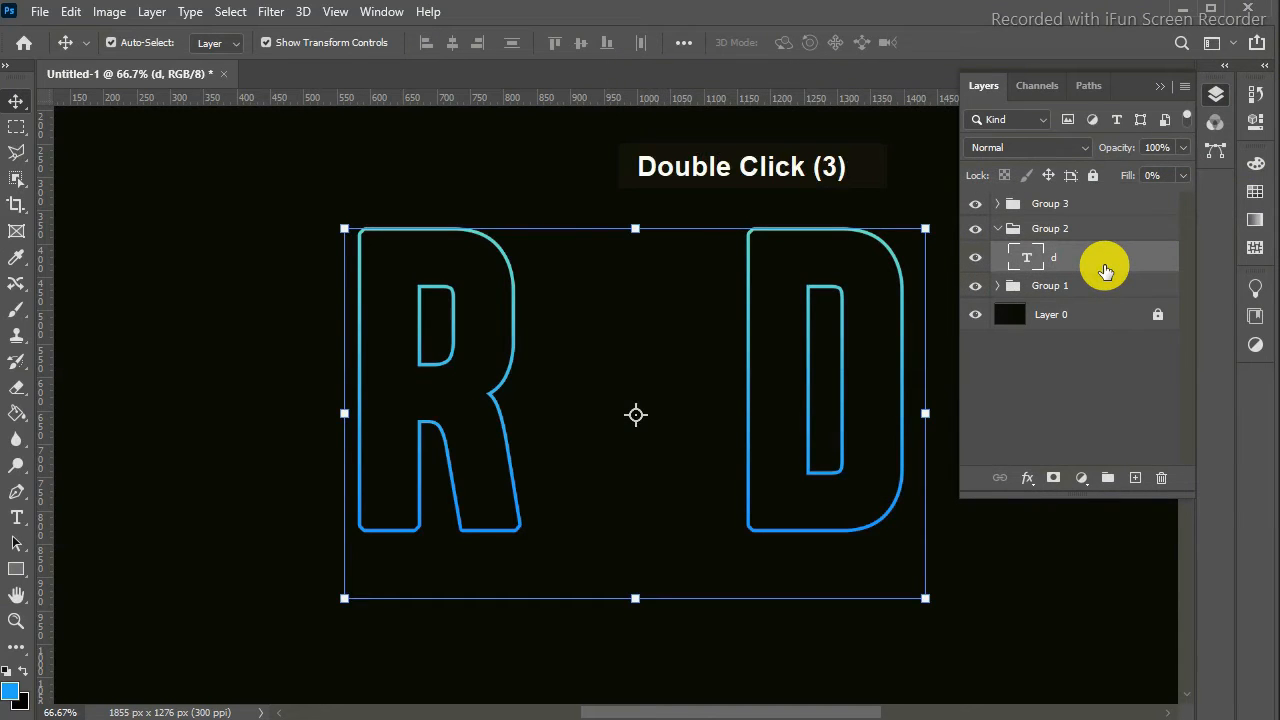
double_click(1105, 268)
left_click(594, 196)
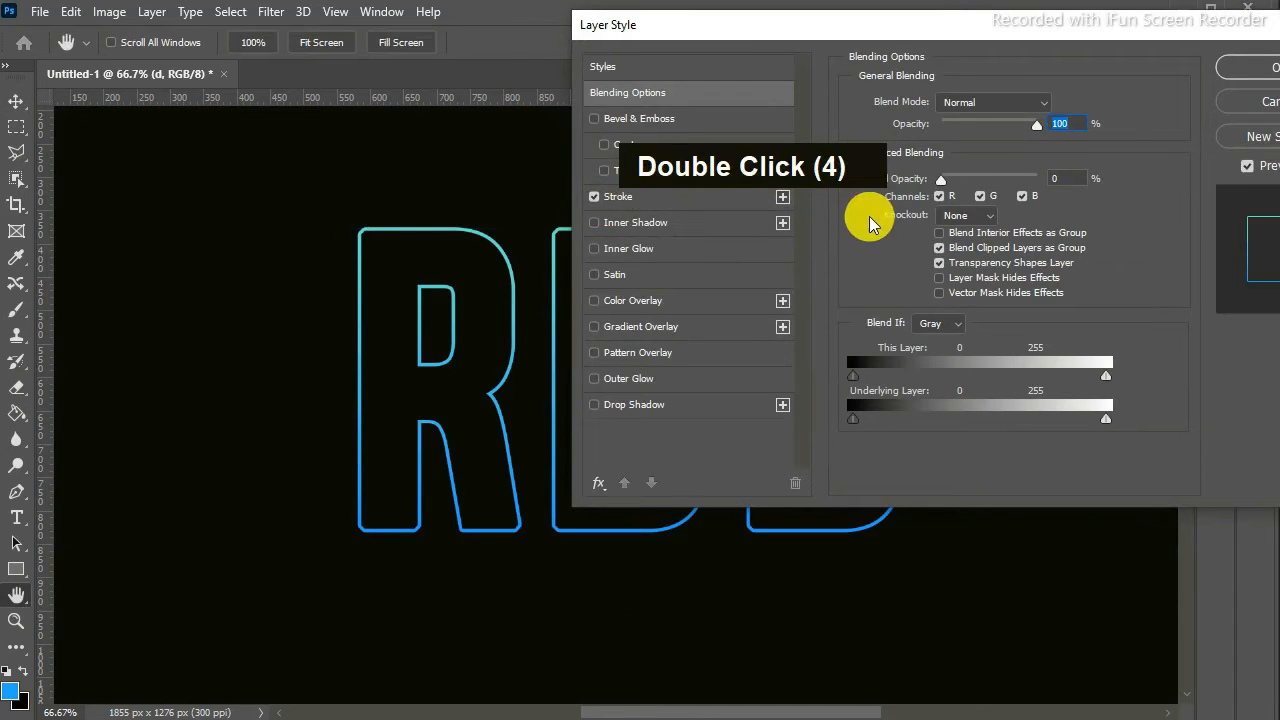
left_click(676, 200)
left_click(962, 217)
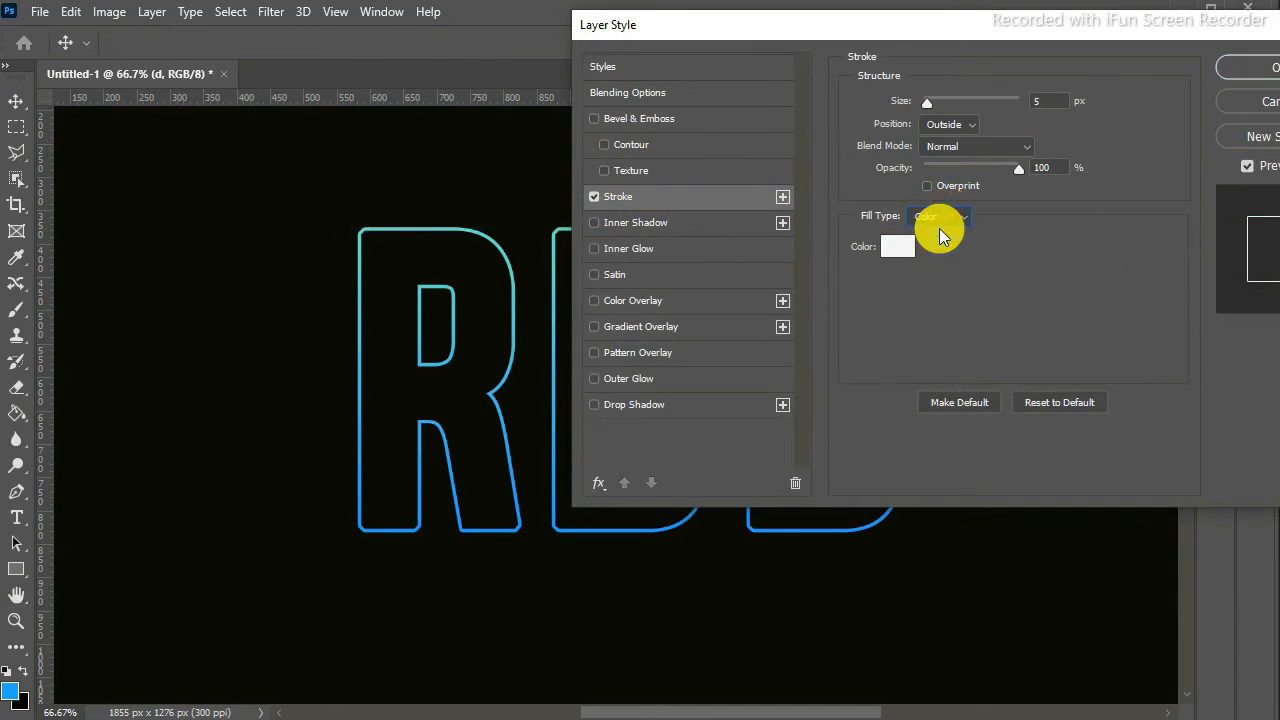
left_click(1250, 66)
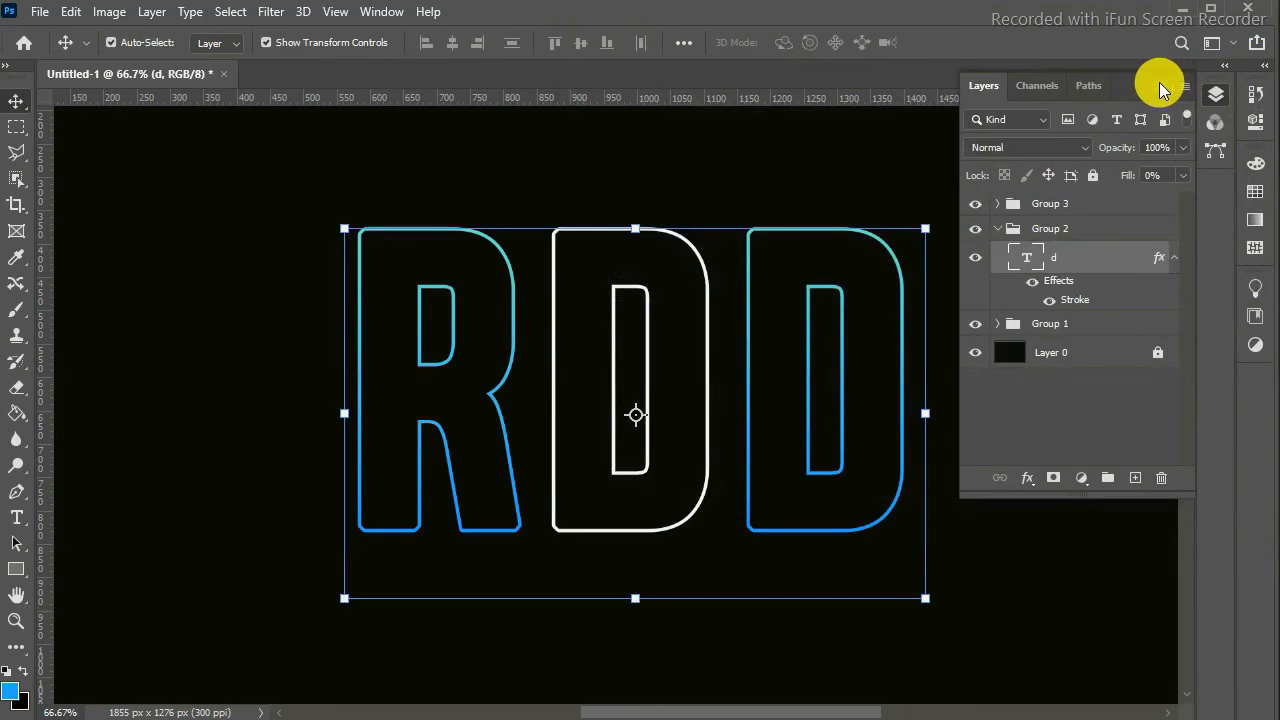
left_click(997, 228)
Duplicate the r text layer in Group 1 twice, offsetting each copy slightly upward from the previous one
left_click(1006, 257)
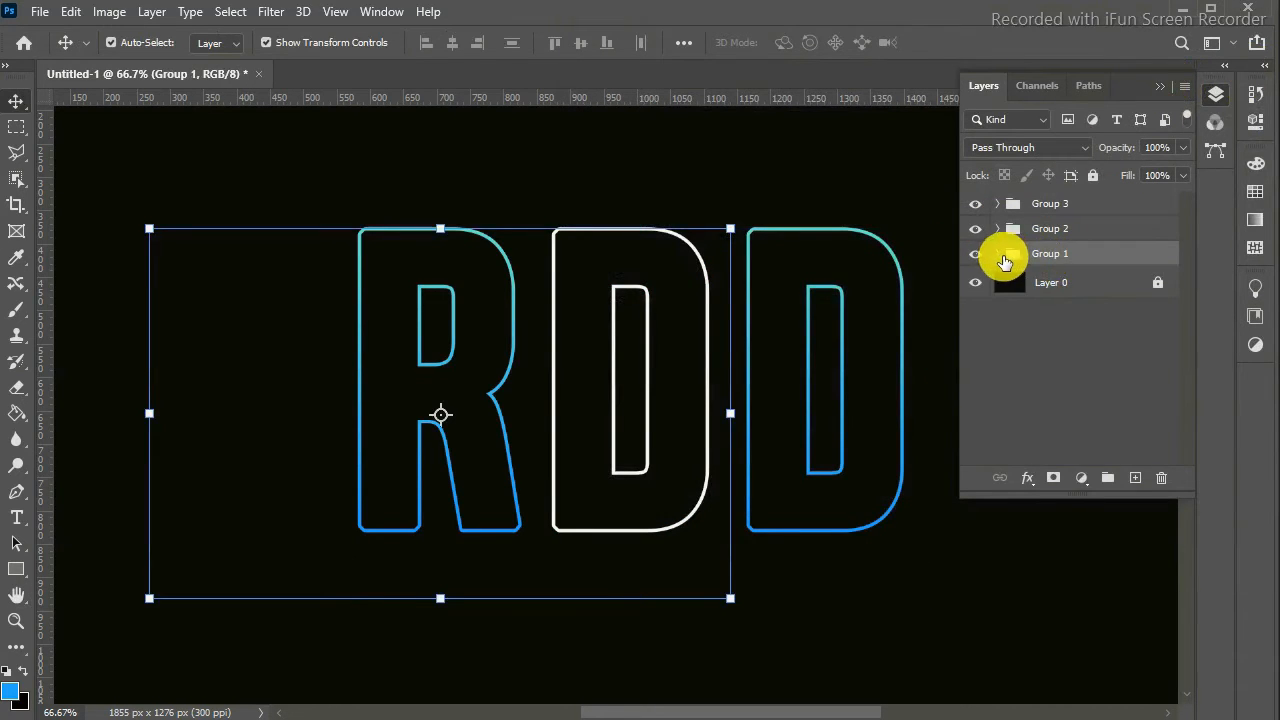
left_click(997, 253)
left_click(1174, 282)
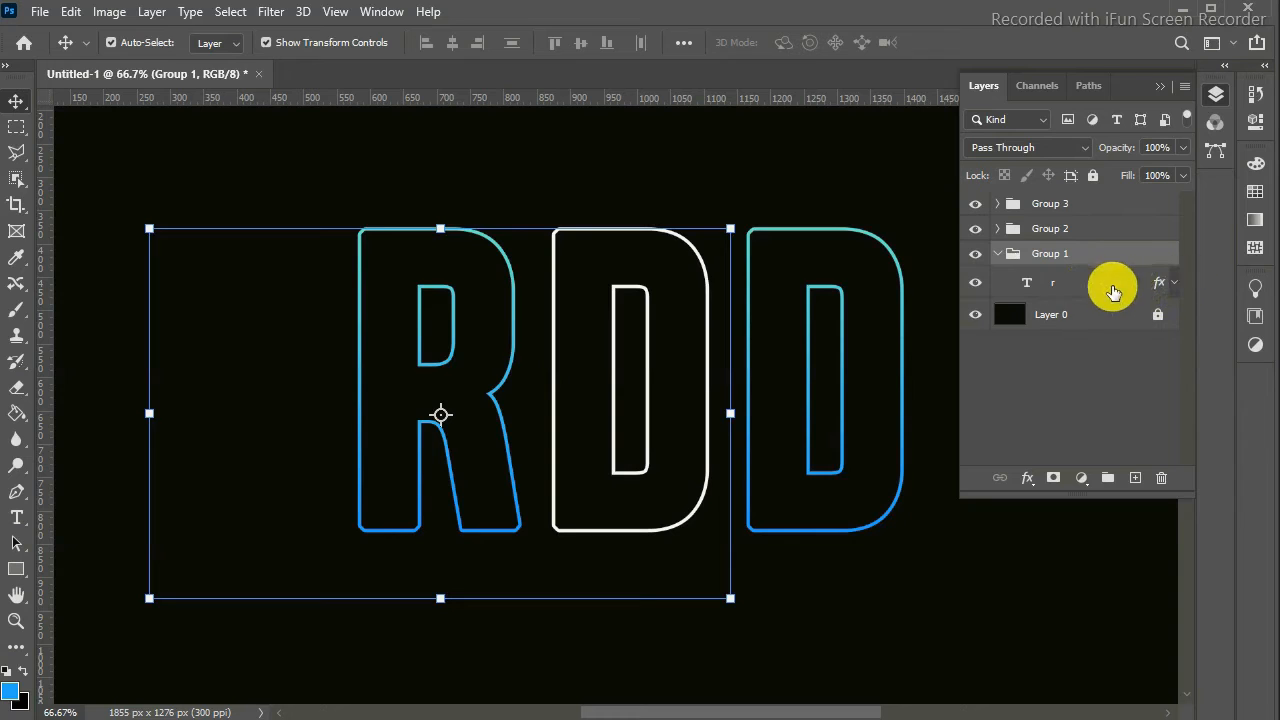
left_click(1113, 290)
key("alt+Up")
key("Up")
key("Up")
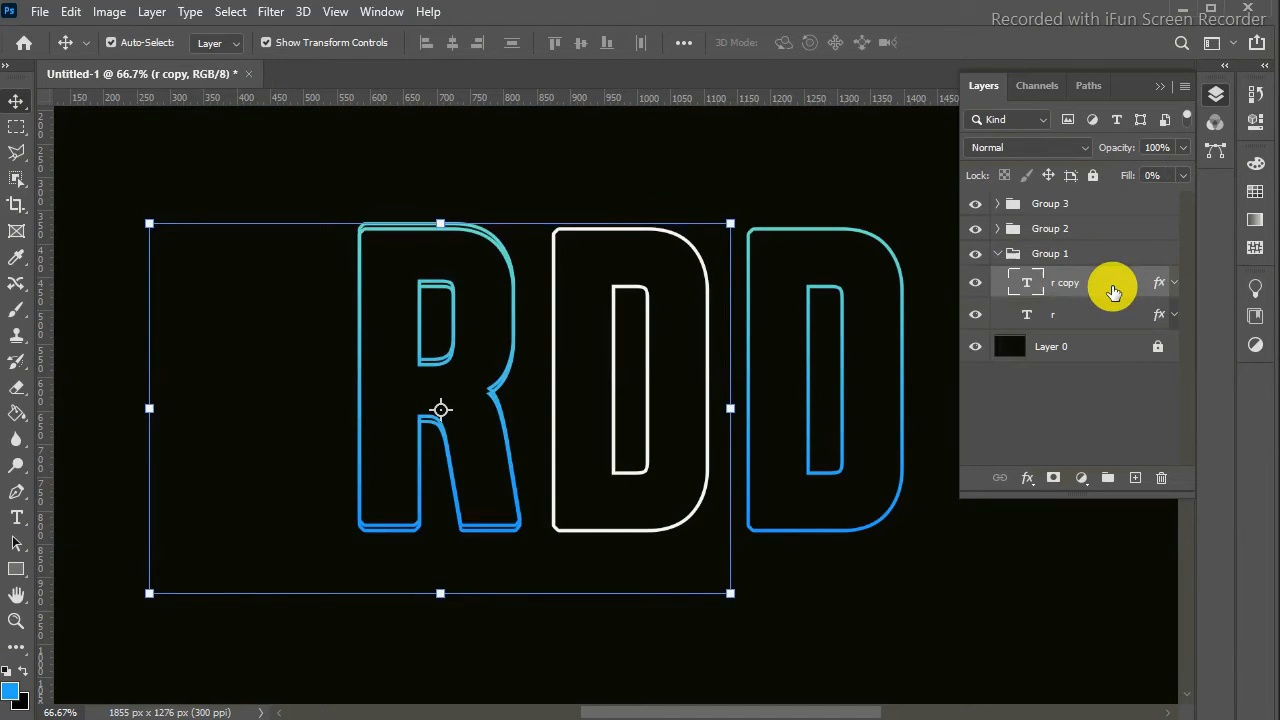
key("Up")
key("alt+Up")
key("Up")
key("Up")
key("Up")
key("Up")
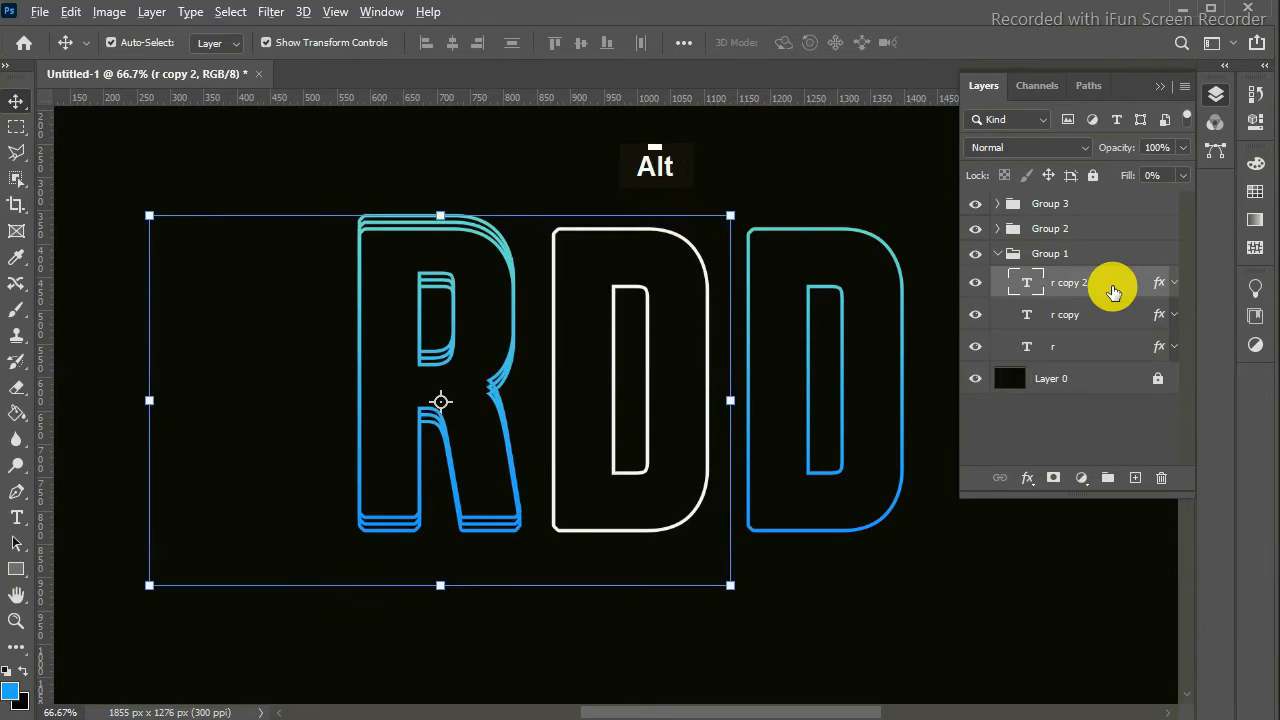
Add two more duplicates of the R outline, each nudged up by the same small offset, making four stacked copies
key("alt+Up")
key("Up")
key("Up")
key("Up")
key("Up")
key("alt+Up")
key("Up")
key("Up")
key("Up")
key("Up")
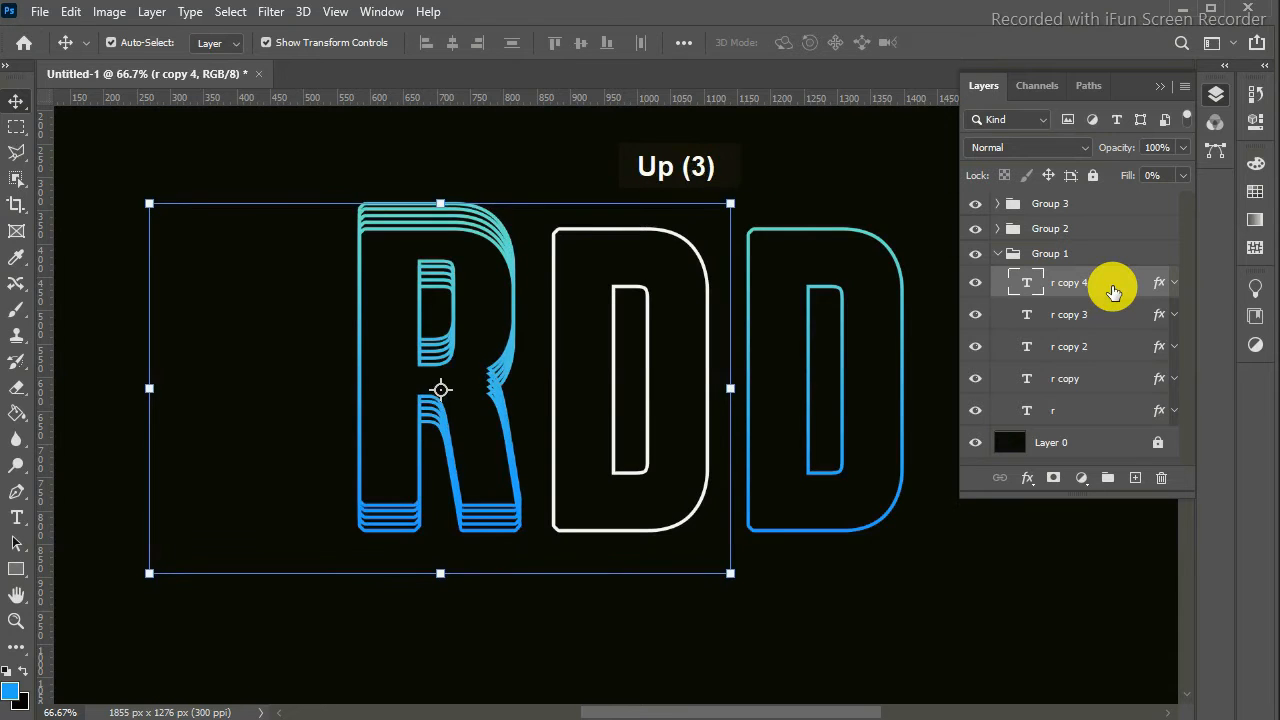
Set the fill of the r copy 4 layer to 100% and collapse Group 1
left_click_drag(1184, 176, 1272, 175)
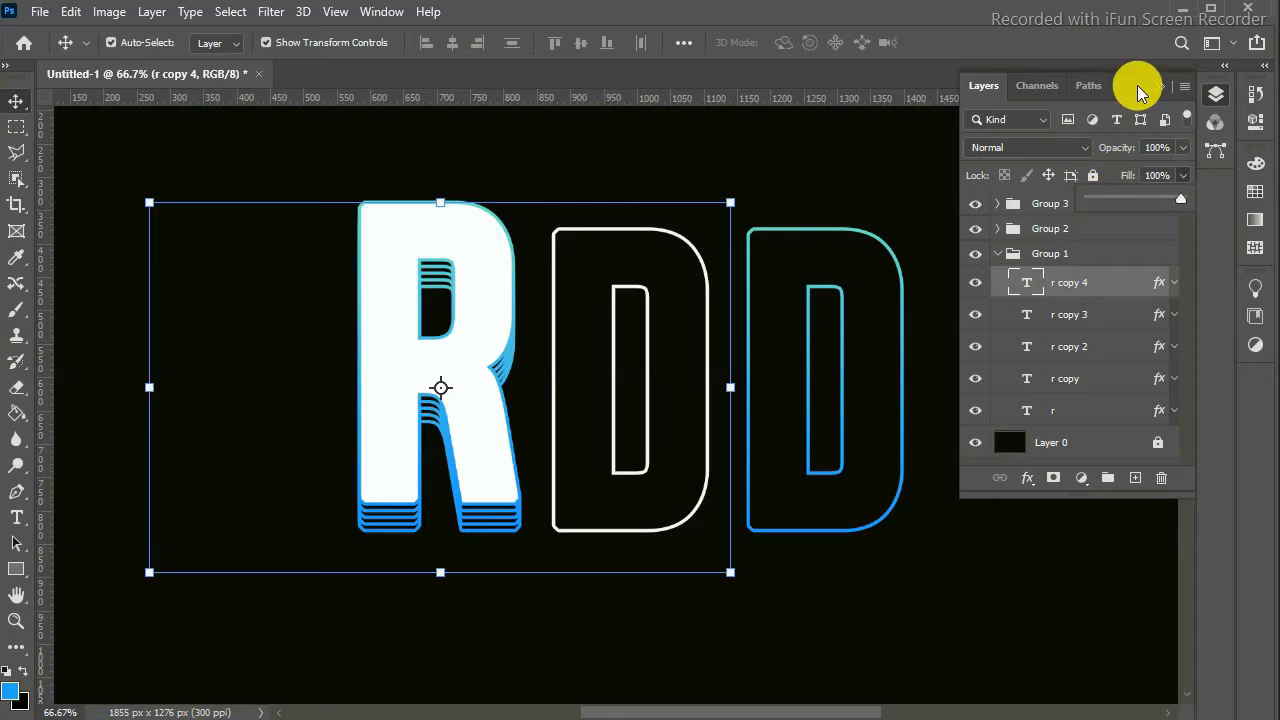
left_click(1000, 256)
left_click(998, 255)
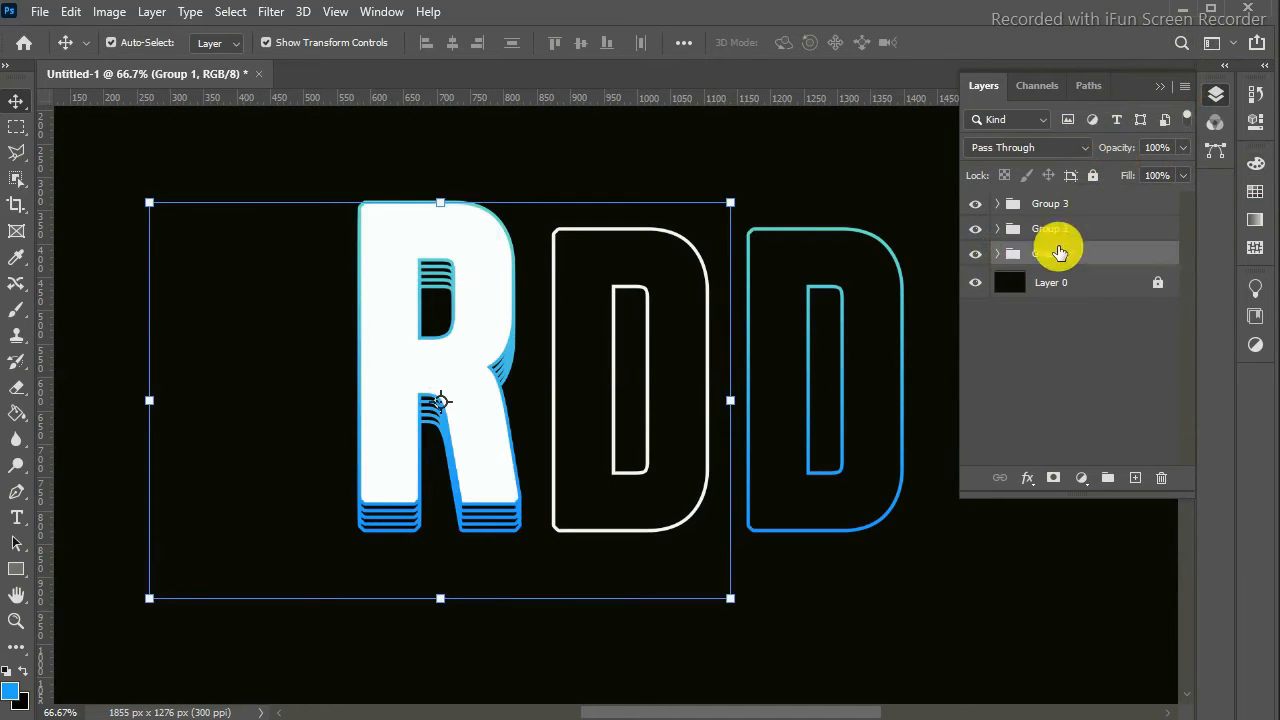
Duplicate the d text layer in Group 2 twice, offsetting each copy slightly upward from the previous one
left_click(997, 228)
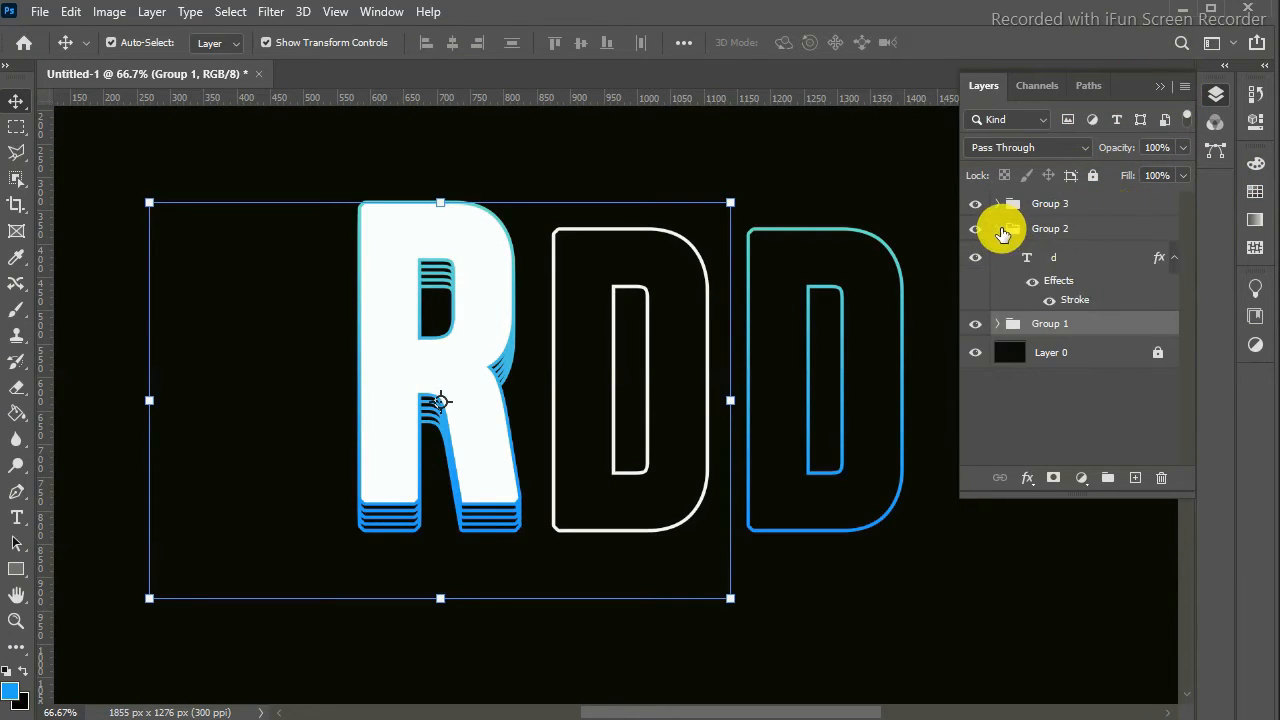
left_click(1088, 262)
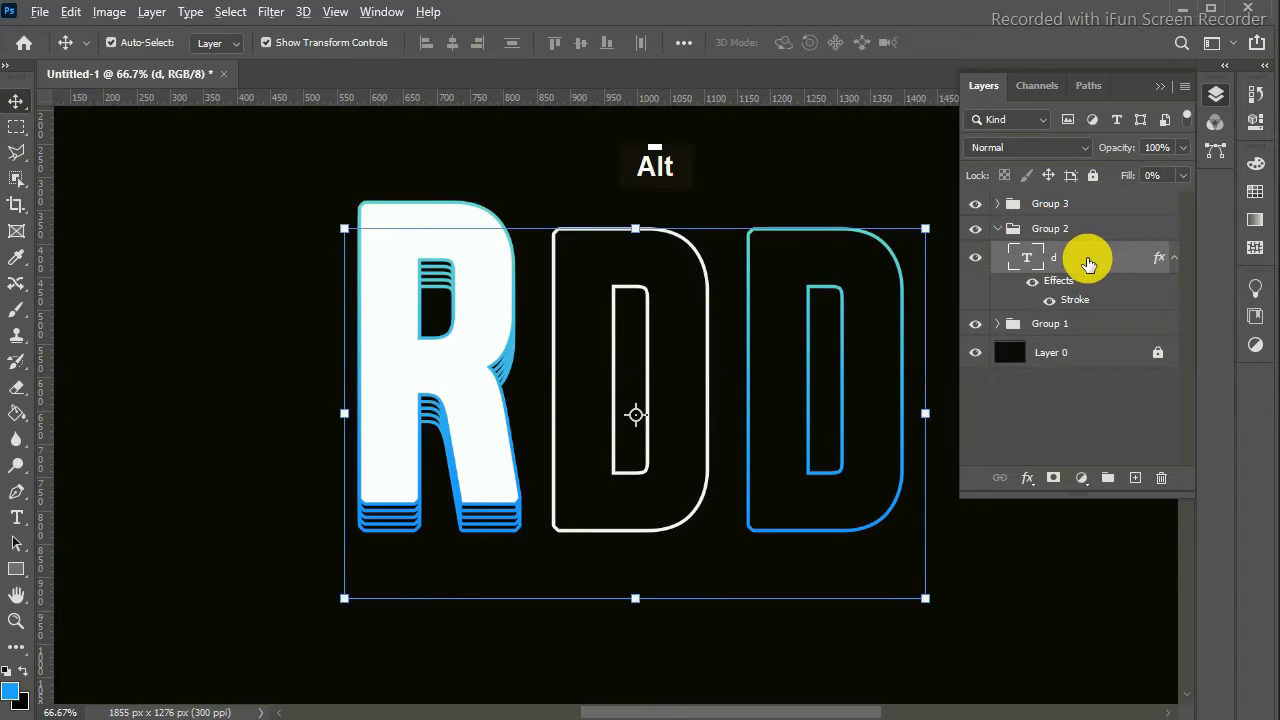
left_click(1174, 257)
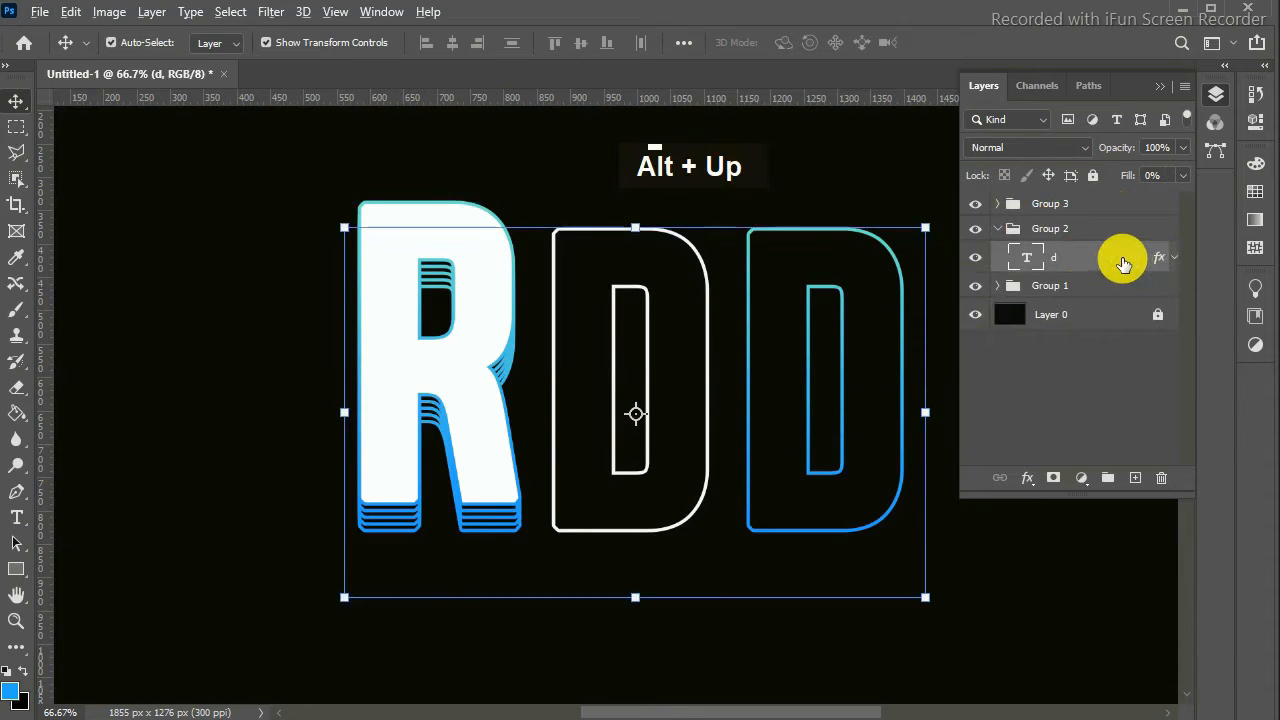
key("alt+Up")
key("Up")
key("Up")
key("Up")
key("Up")
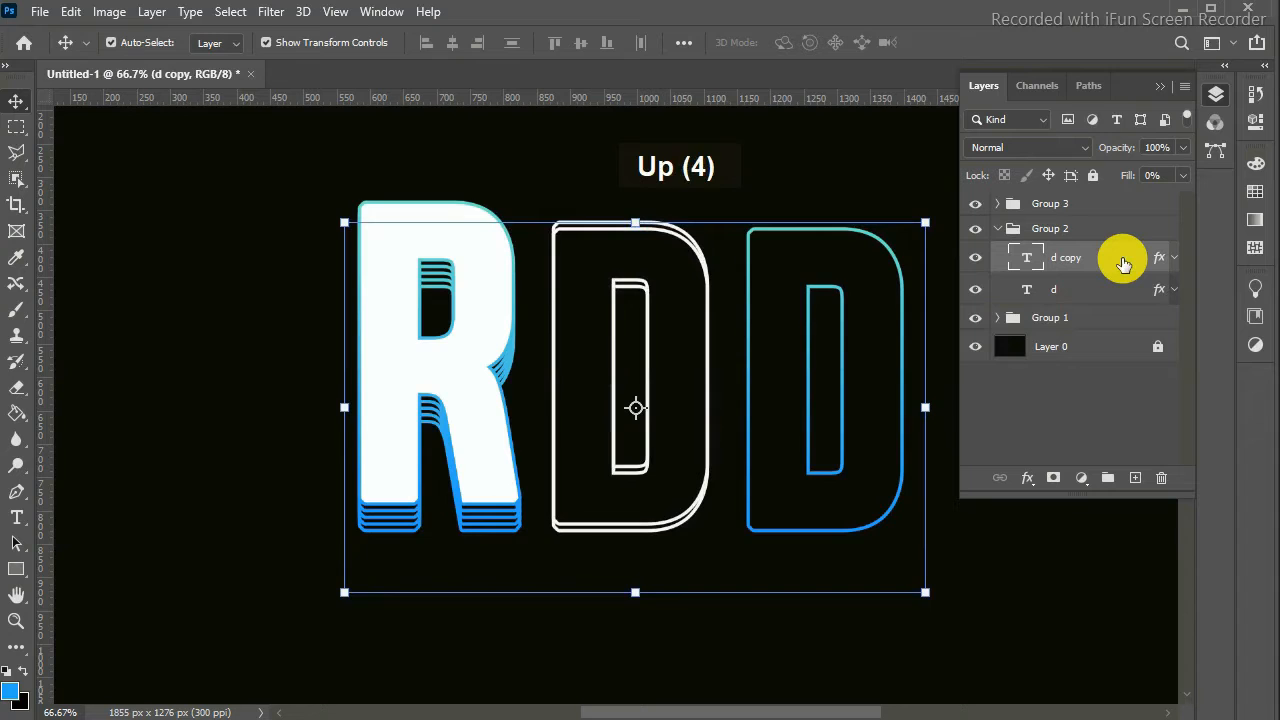
key("alt+Up")
key("Up")
key("Up")
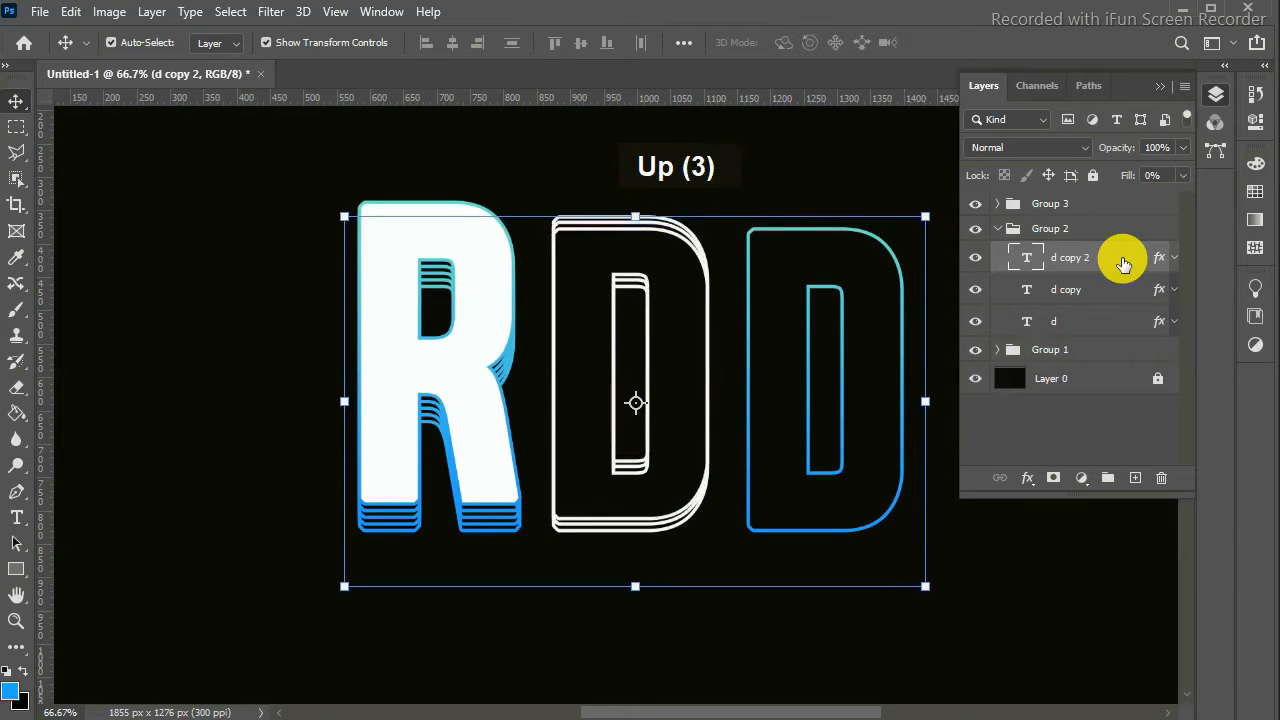
Add two more upward-offset duplicates of the middle D outline, aligning the uppermost copy with the top of the white R
key("alt+Up")
key("Up")
key("Up")
key("Up")
key("Up")
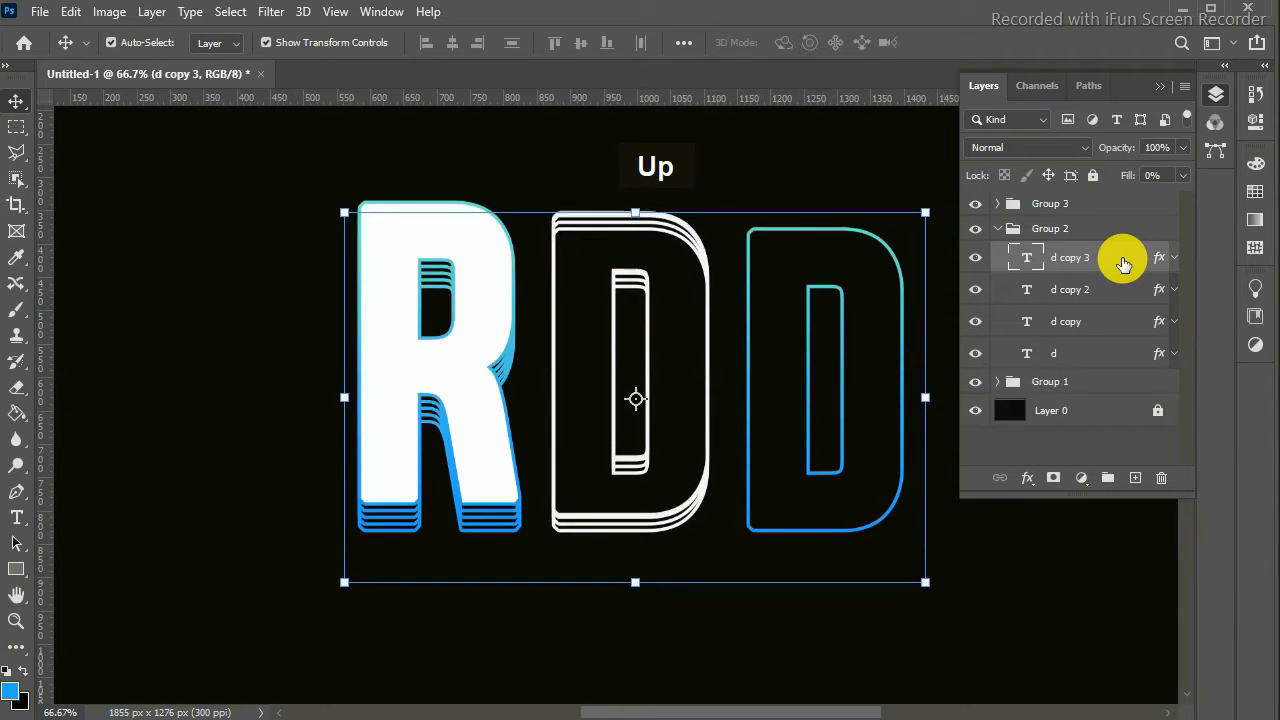
key("alt+Up")
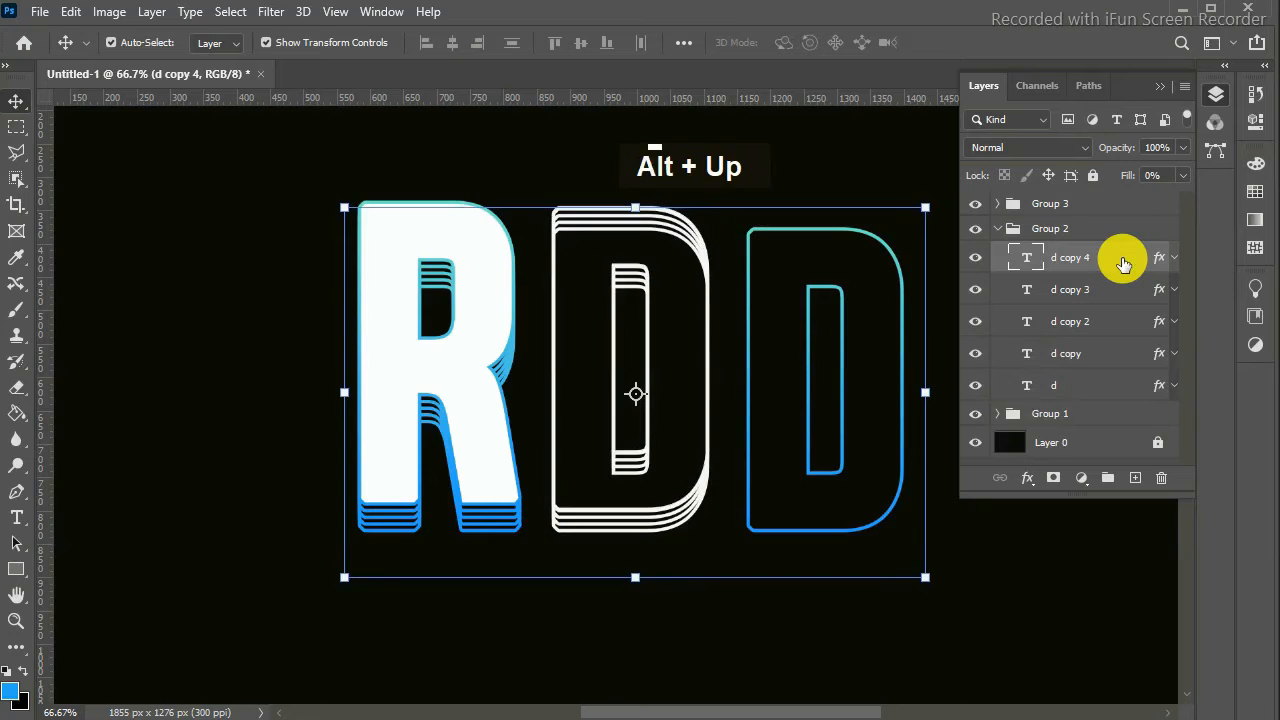
key("Up")
key("Up")
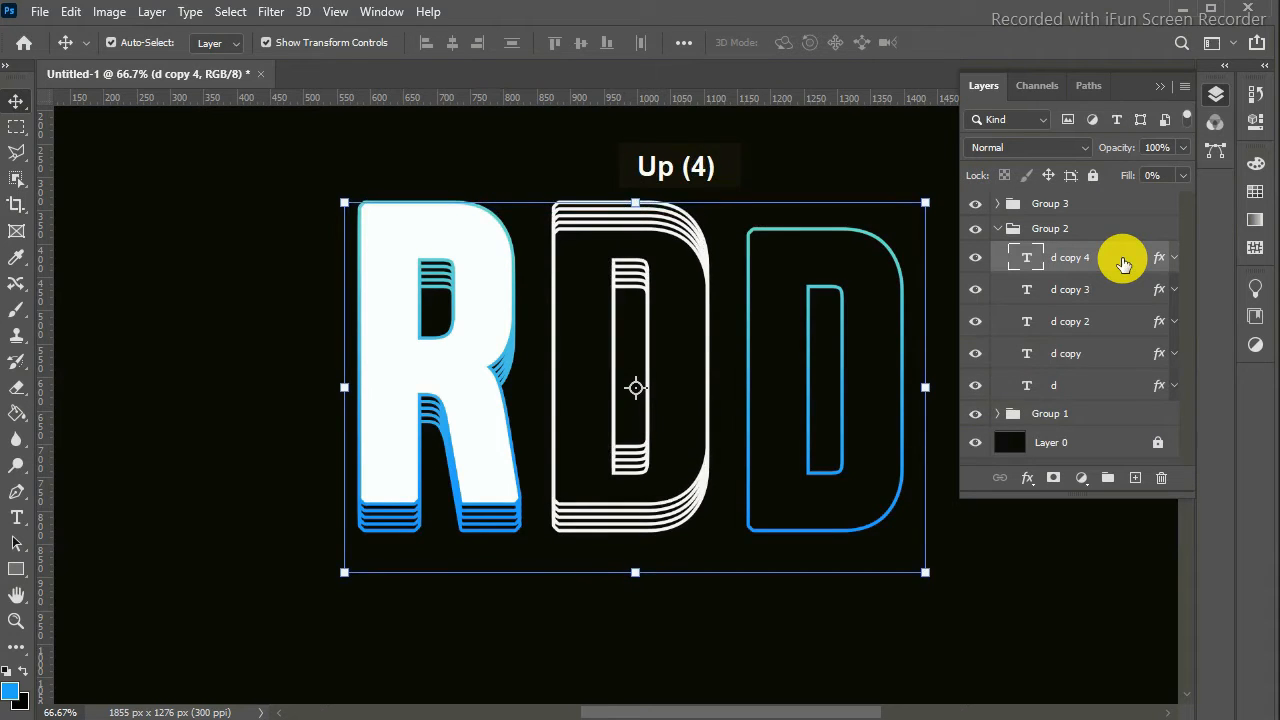
key("Up")
key("Down")
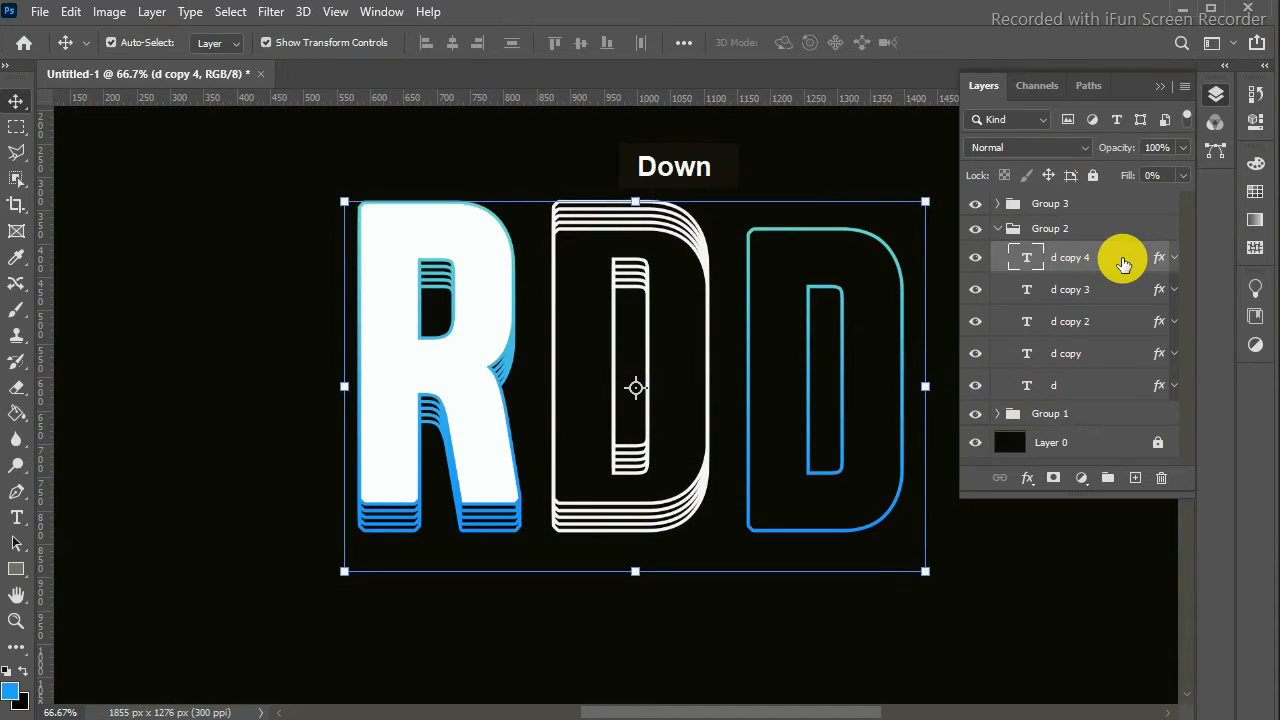
Set the fill of the d copy 4 layer to 100% and collapse Group 2
left_click(1183, 175)
left_click_drag(1090, 201, 1260, 200)
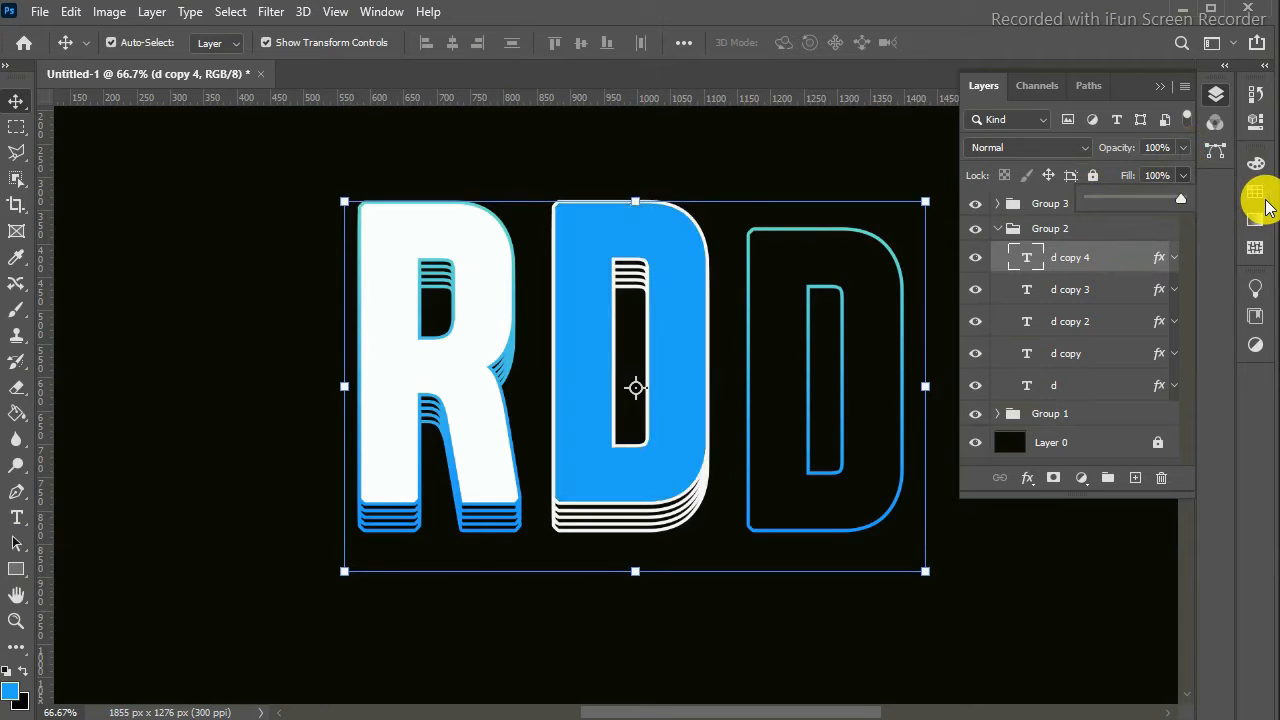
left_click(1161, 86)
left_click(1220, 93)
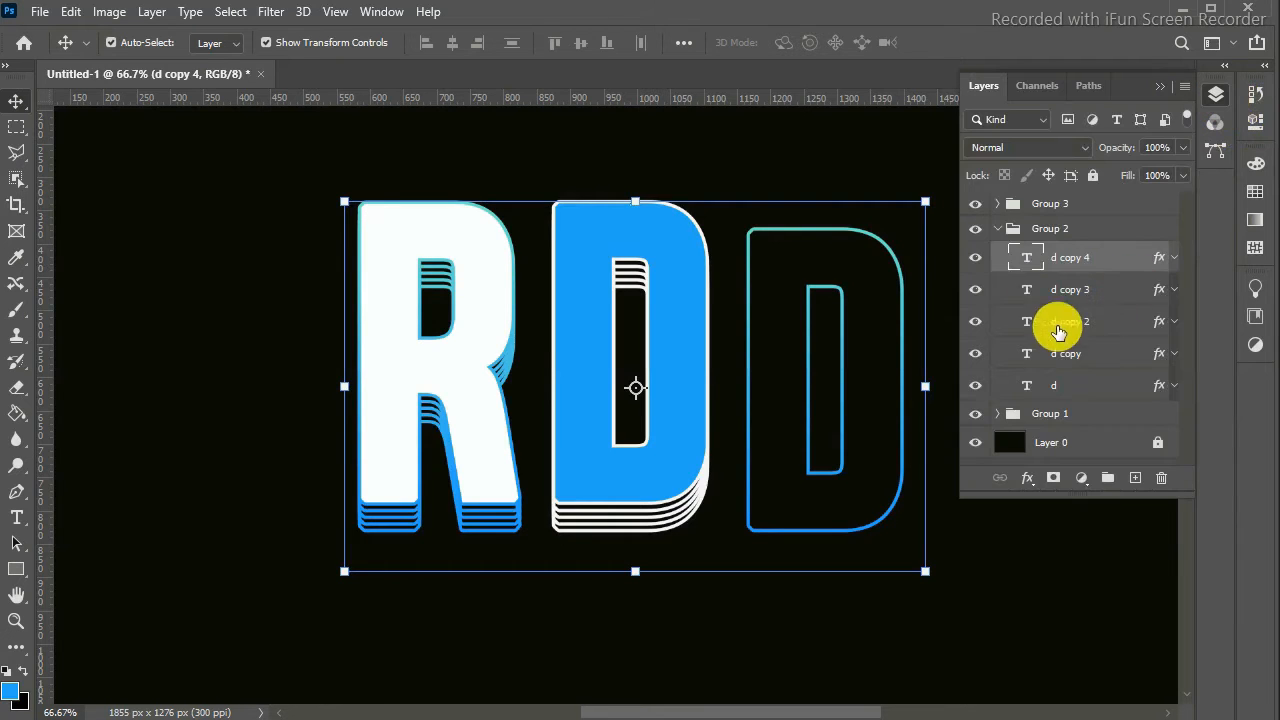
left_click(1010, 227)
left_click(997, 227)
Expand Group 3 and duplicate its d text layer twice, offsetting each copy slightly upward from the previous one
left_click(1086, 208)
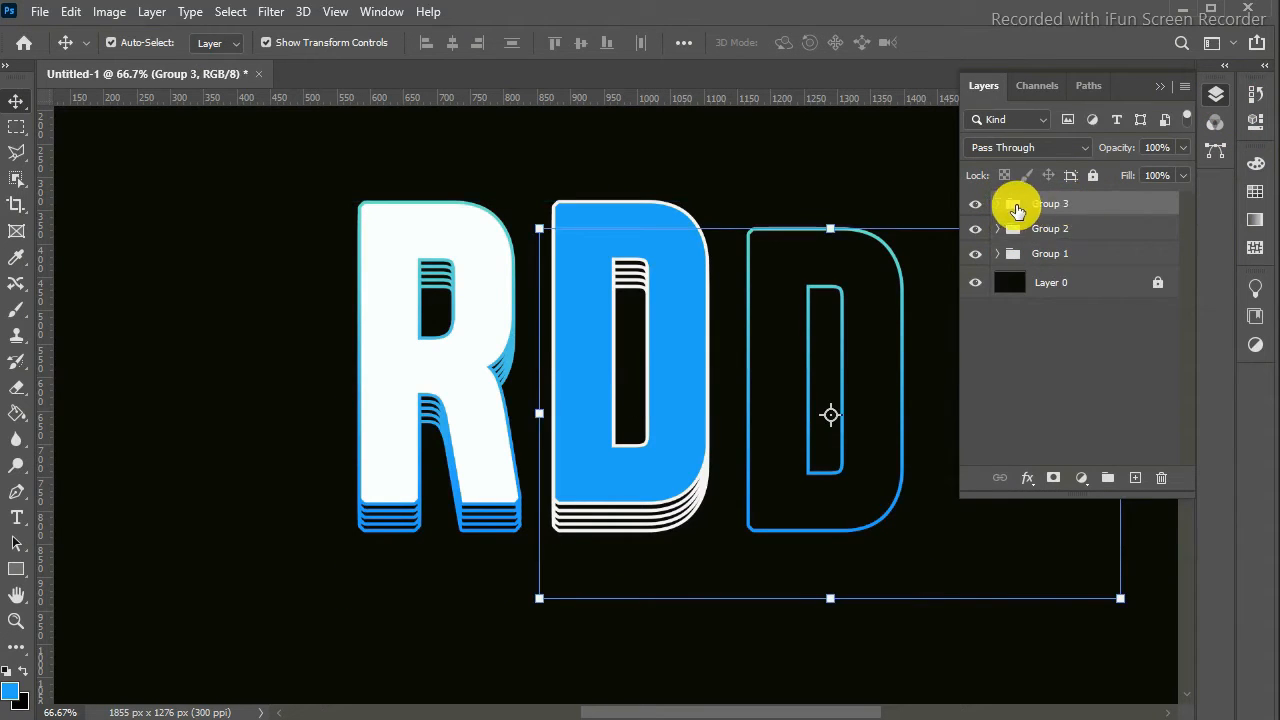
left_click(998, 205)
left_click(1175, 233)
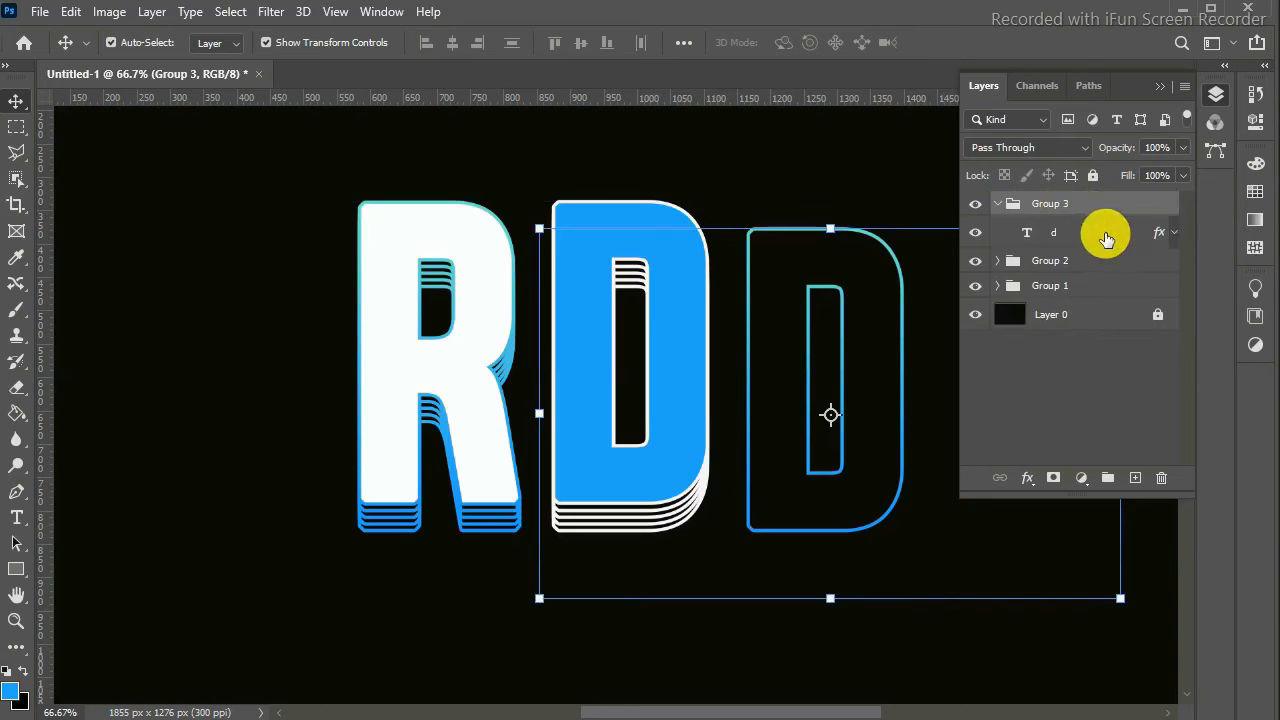
left_click(1105, 238)
key("alt+Up")
key("alt+Up")
key("alt+Up")
key("alt+Up")
key("alt+Up")
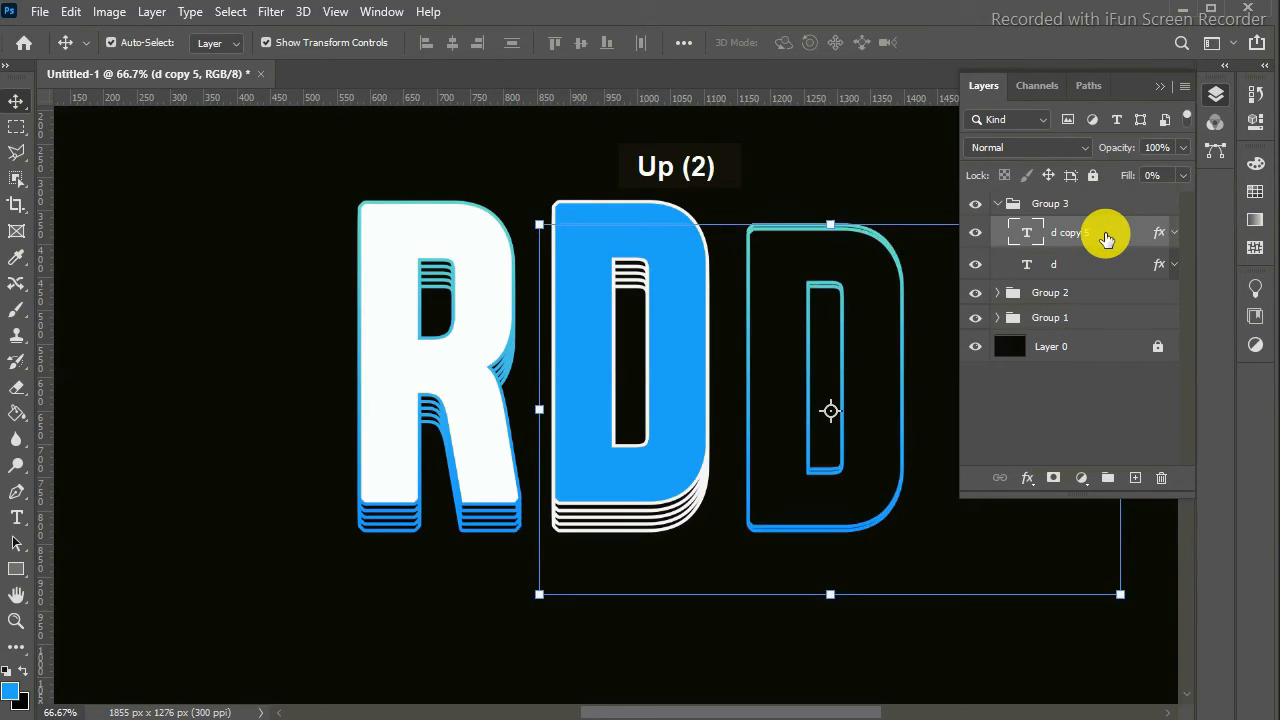
key("alt+Up")
key("alt+Up")
key("alt+Up")
key("alt+Up")
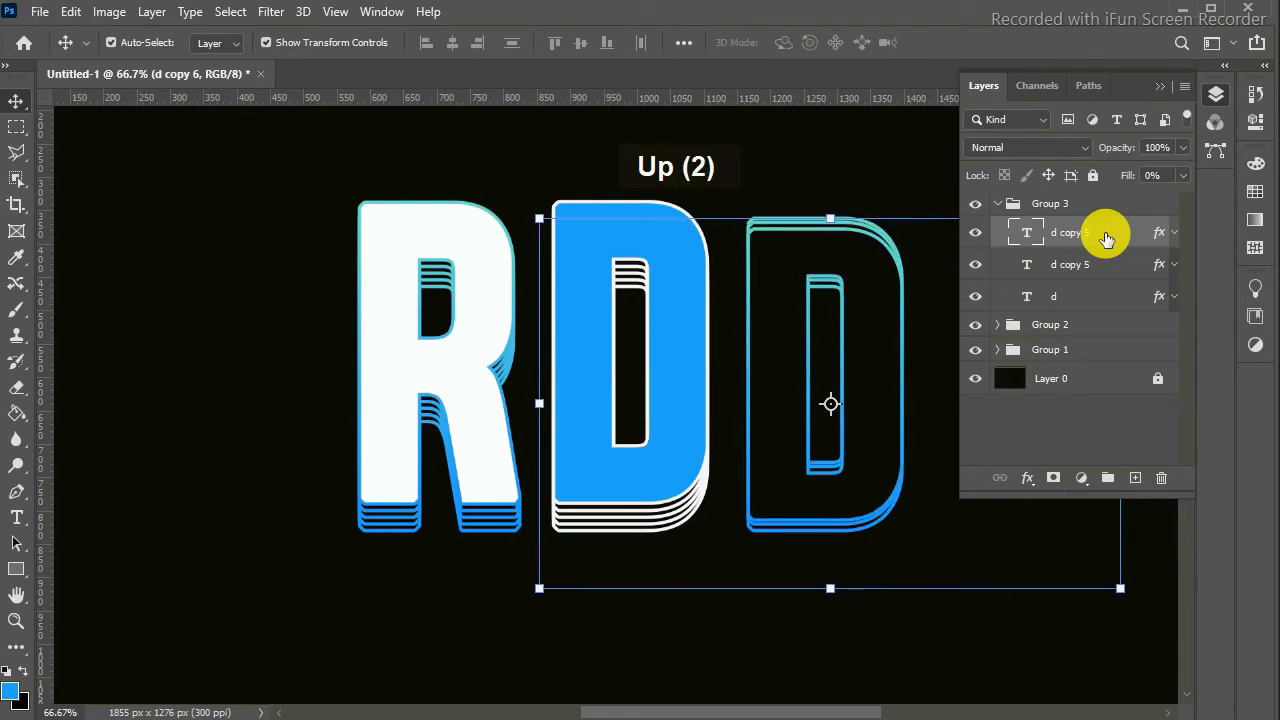
Add two more upward-offset duplicates of the last D outline, aligning the uppermost copy with the tops of the other letters
key("alt+Up")
key("Up")
key("Up")
key("Up")
key("Up")
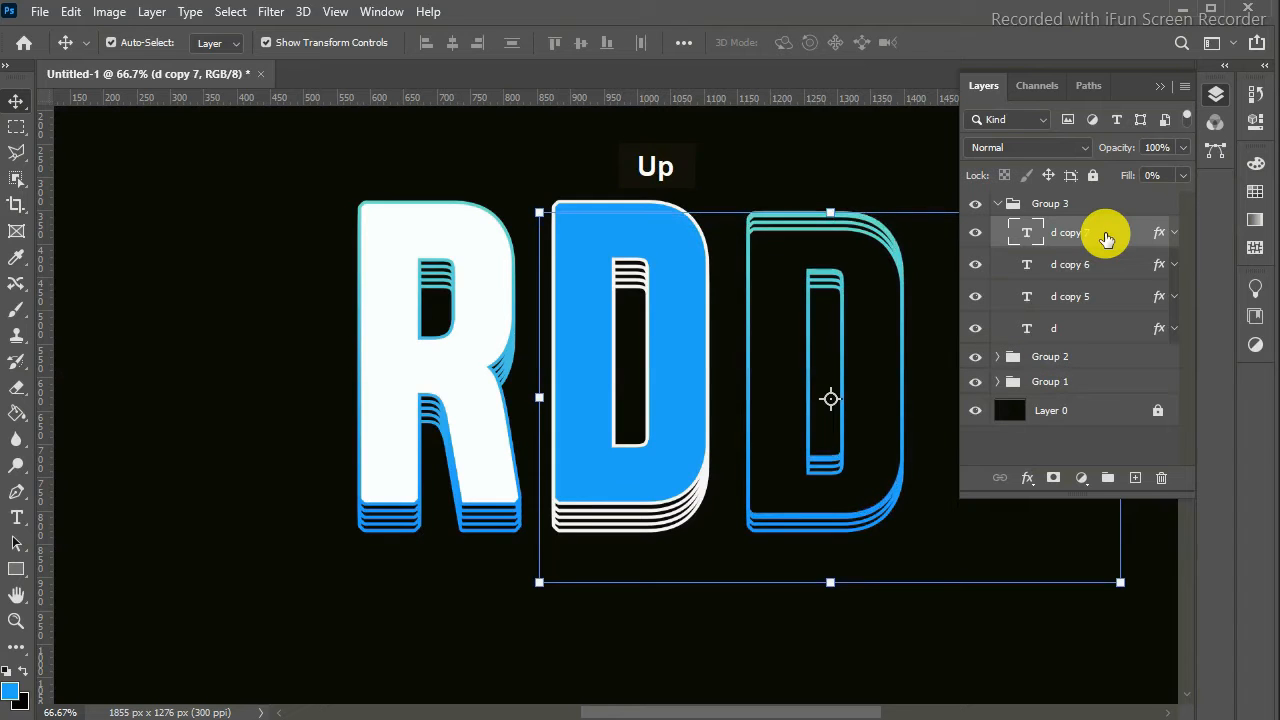
key("alt+Up")
key("Up")
key("Up")
key("Up")
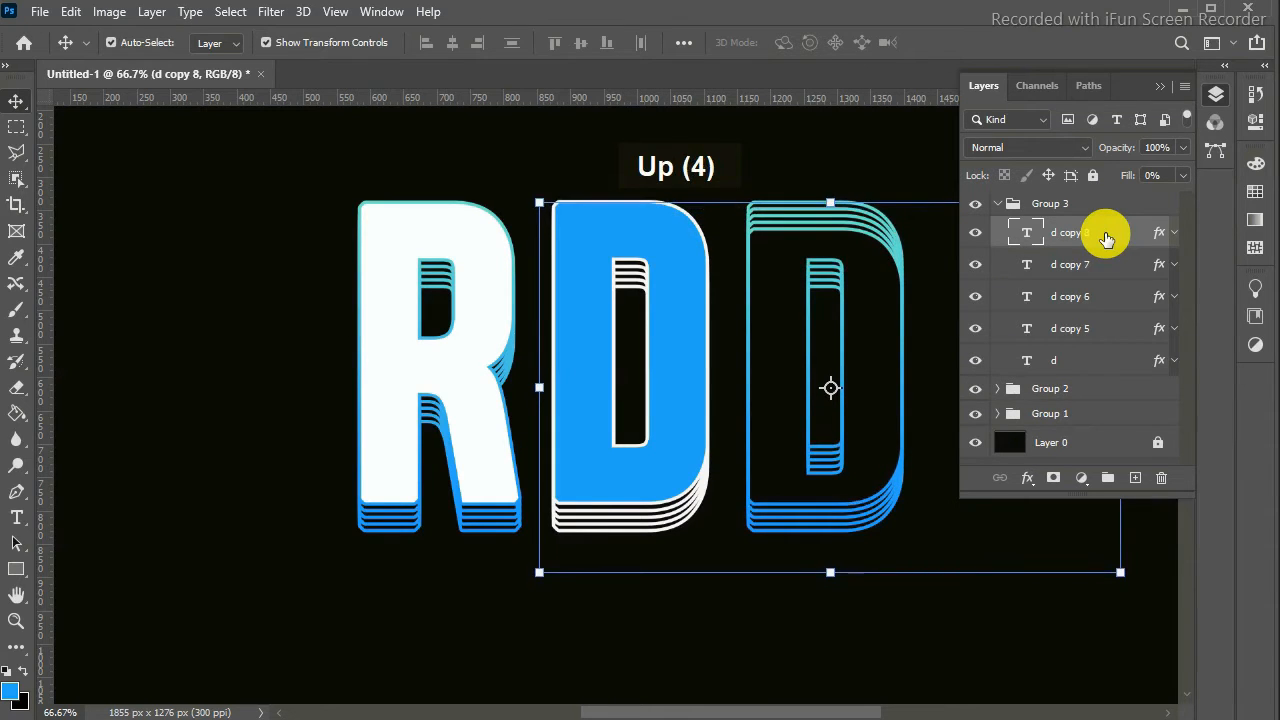
Set the fill of the d copy 8 layer to 100%
left_click(1180, 178)
left_click_drag(1087, 202, 1217, 194)
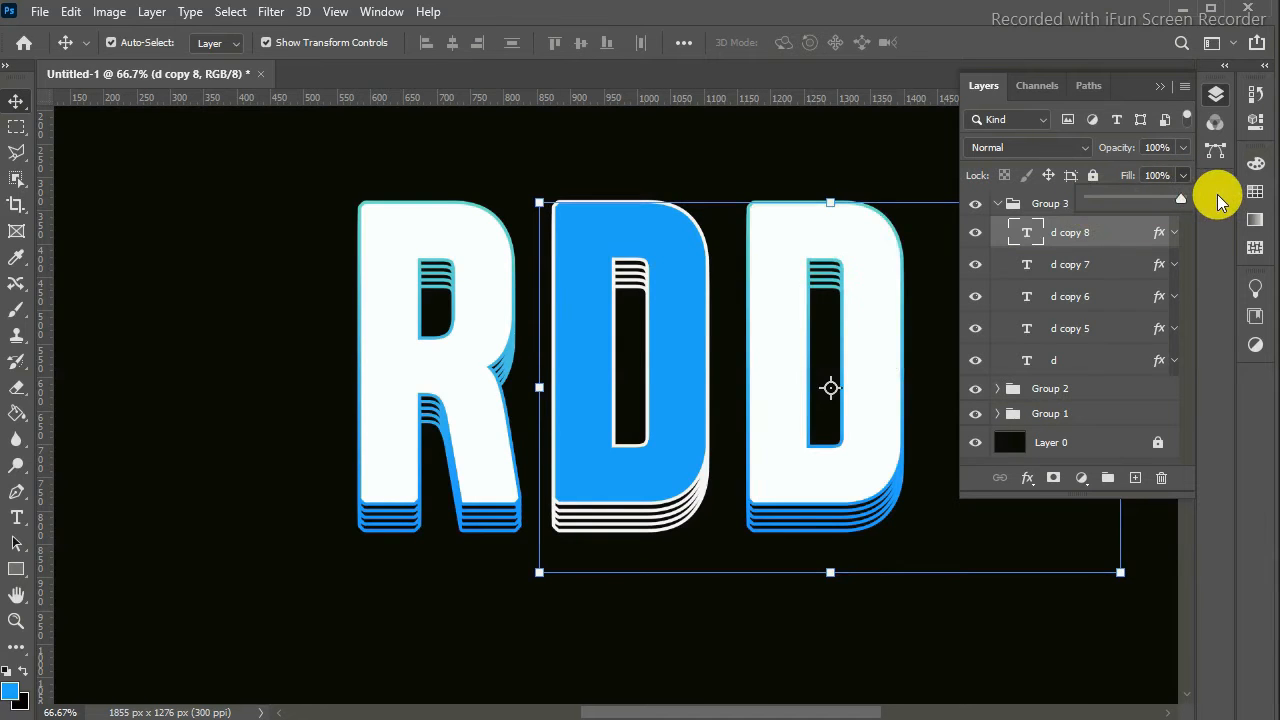
left_click(1159, 86)
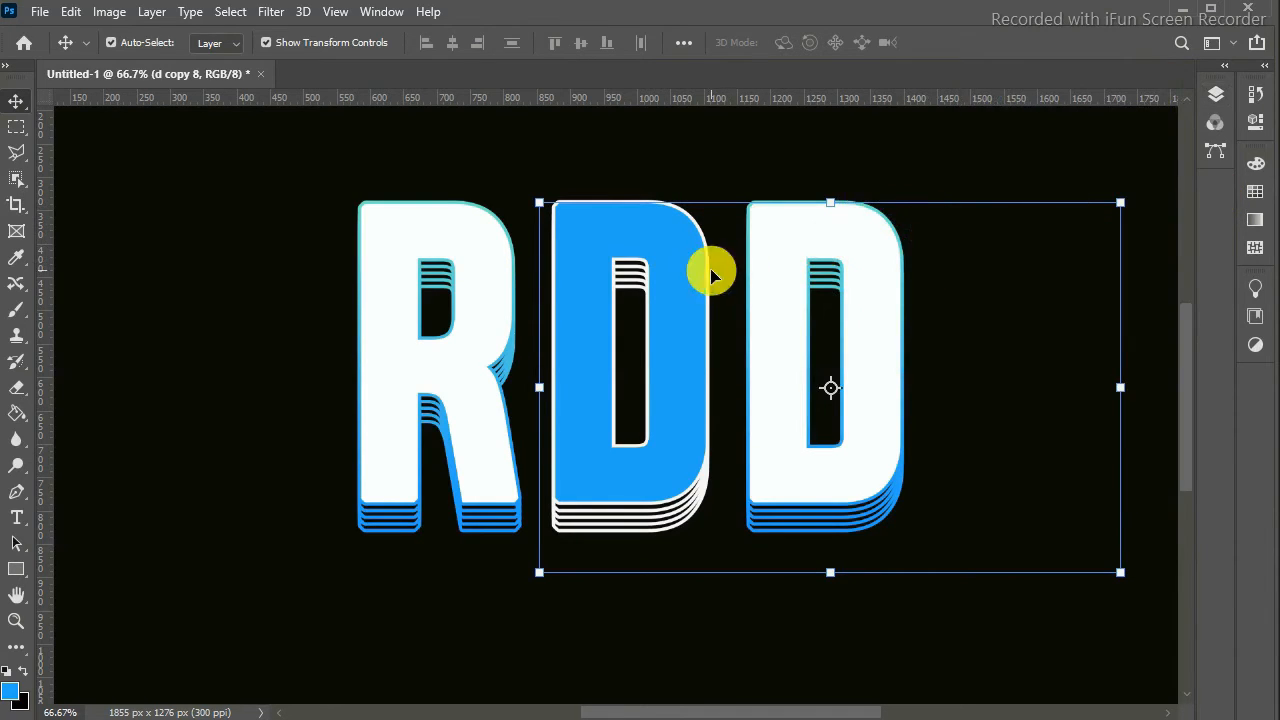
Hide the Stroke effect of the r copy 4 layer, leaving all three groups collapsed
left_click(677, 294)
left_click(471, 277)
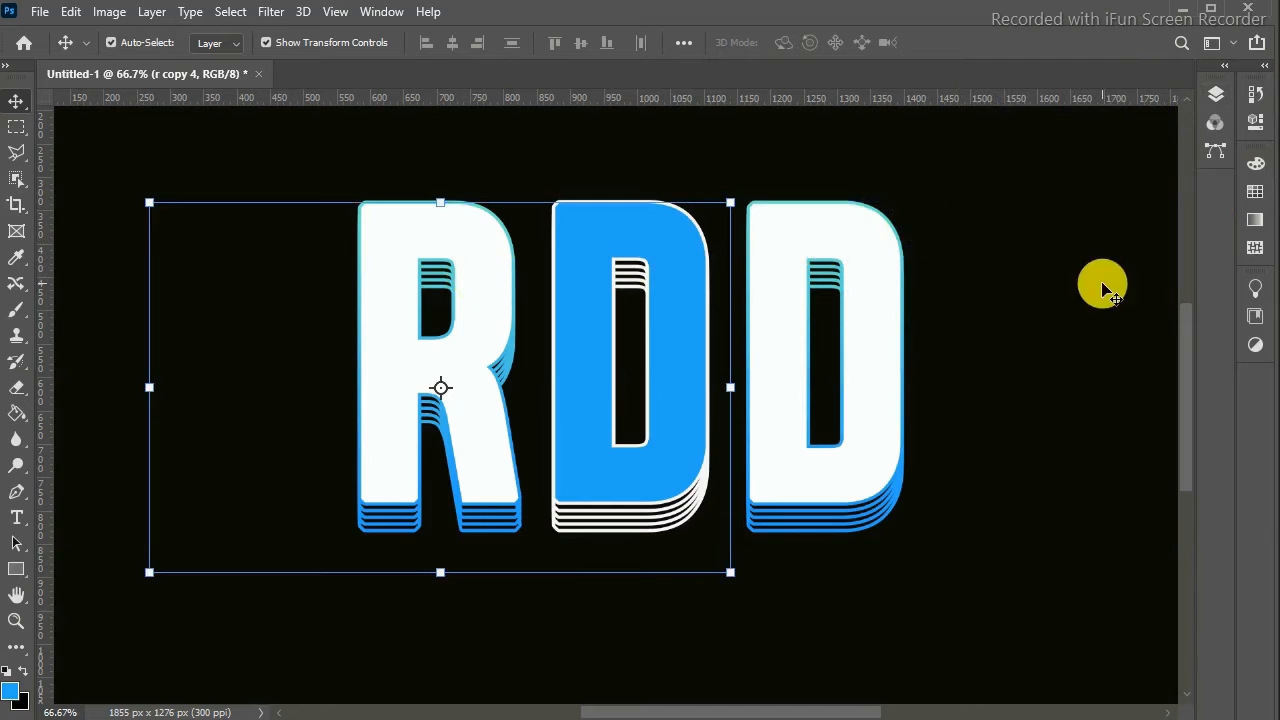
left_click(1216, 92)
left_click(998, 204)
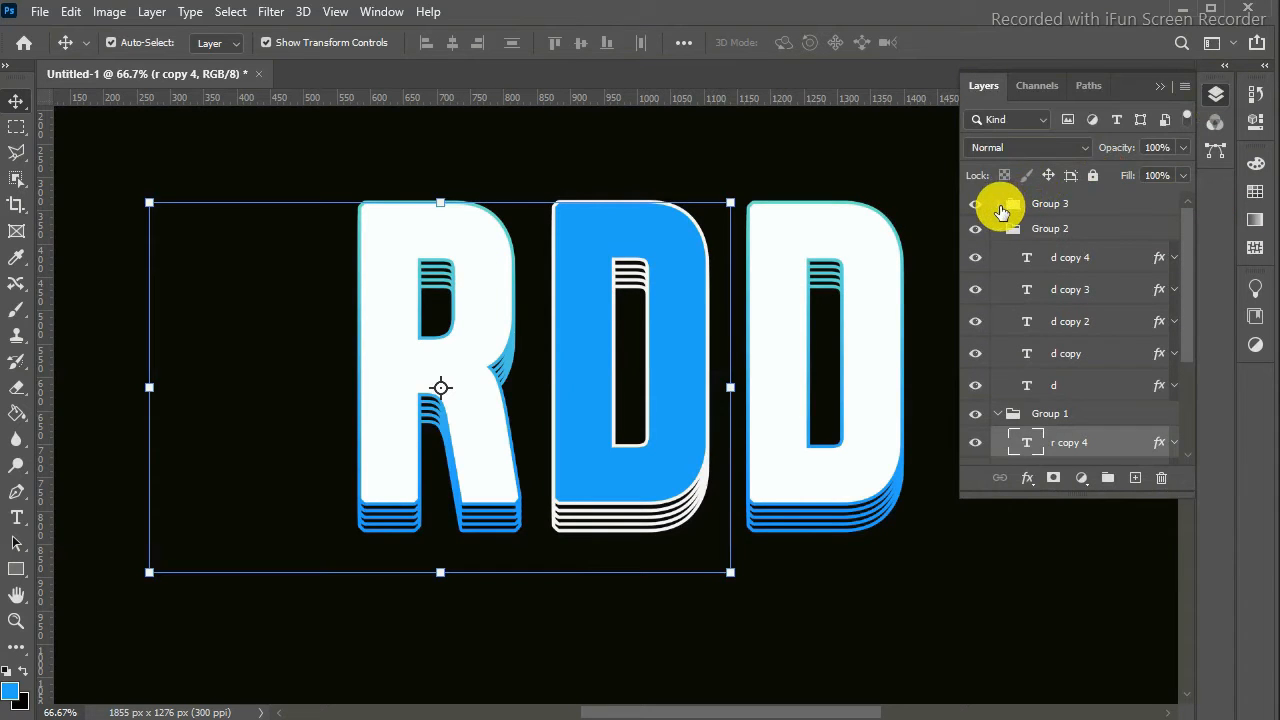
left_click(998, 228)
left_click(1084, 286)
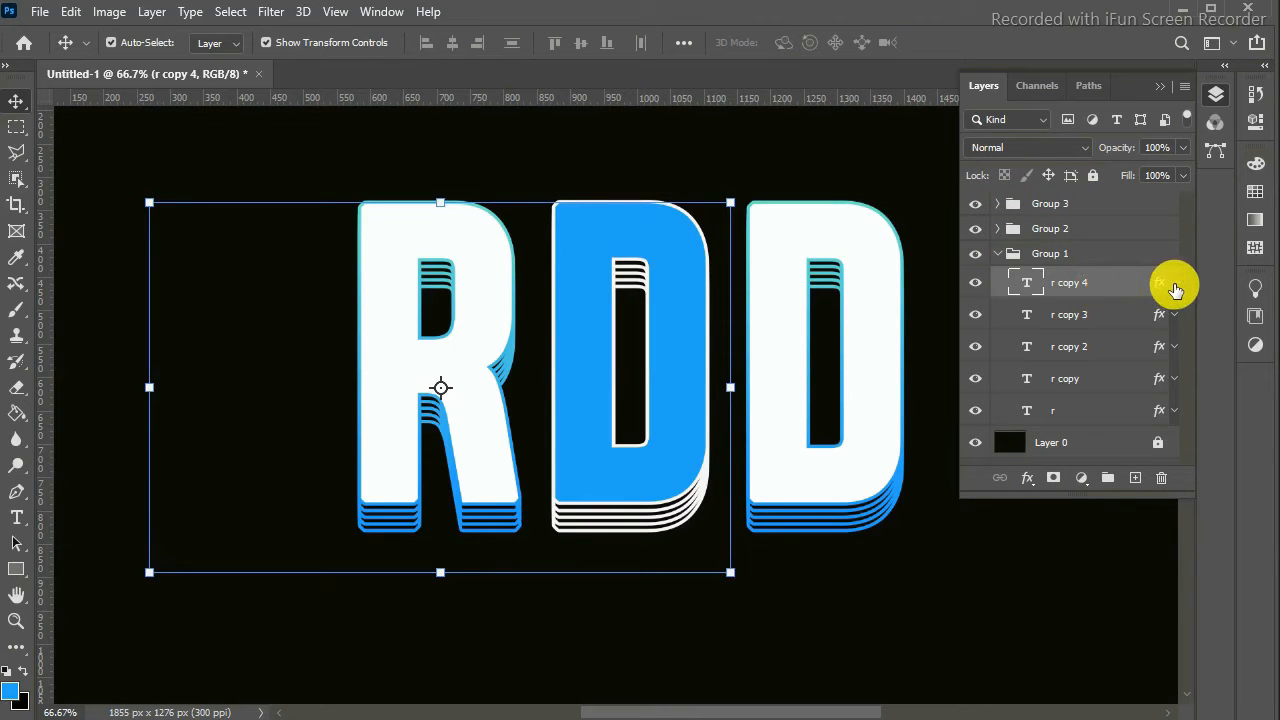
left_click(1174, 283)
left_click(1038, 310)
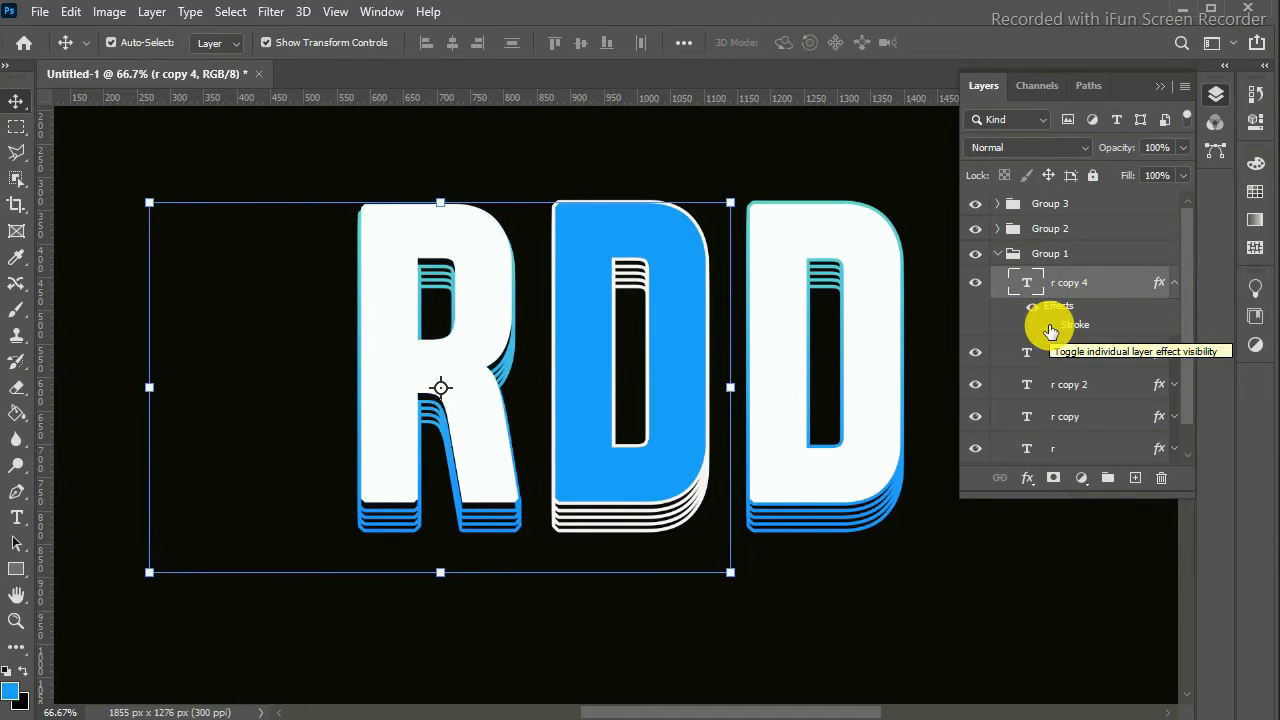
left_click(998, 253)
Hide the Stroke effect of the d copy 4 layer in Group 2 and collapse the group
left_click(998, 228)
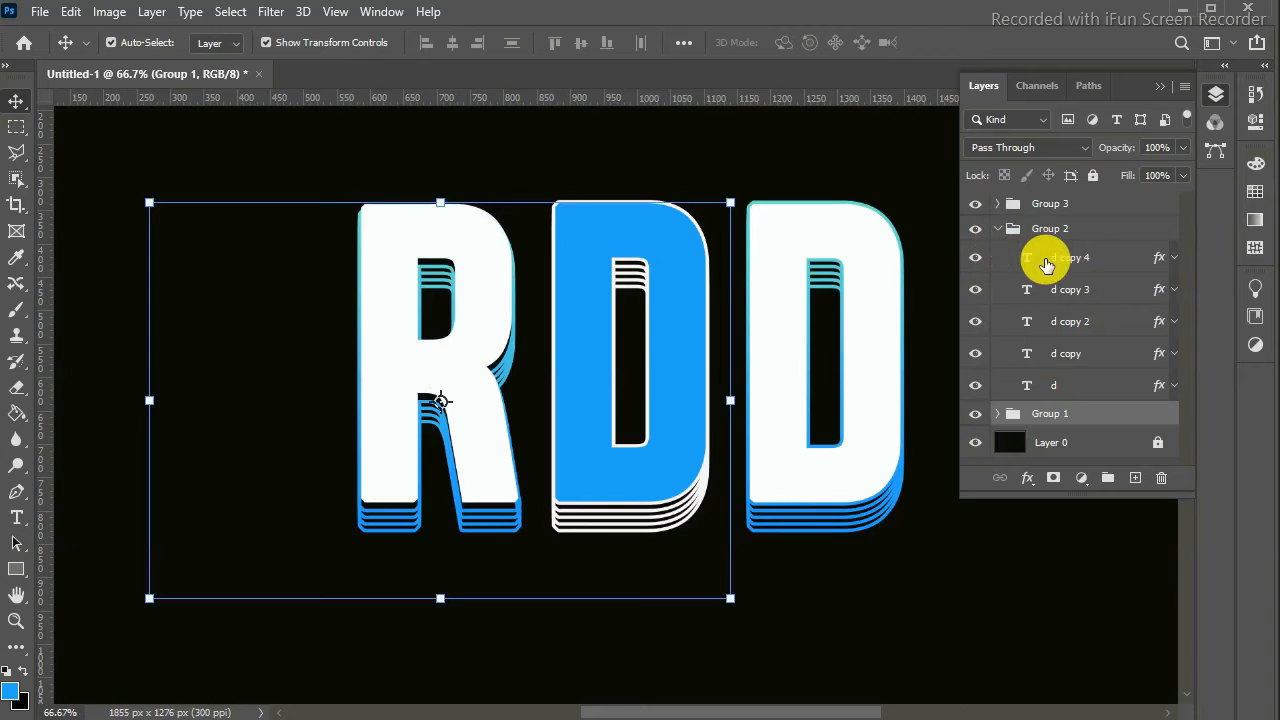
left_click(1047, 262)
left_click(1174, 257)
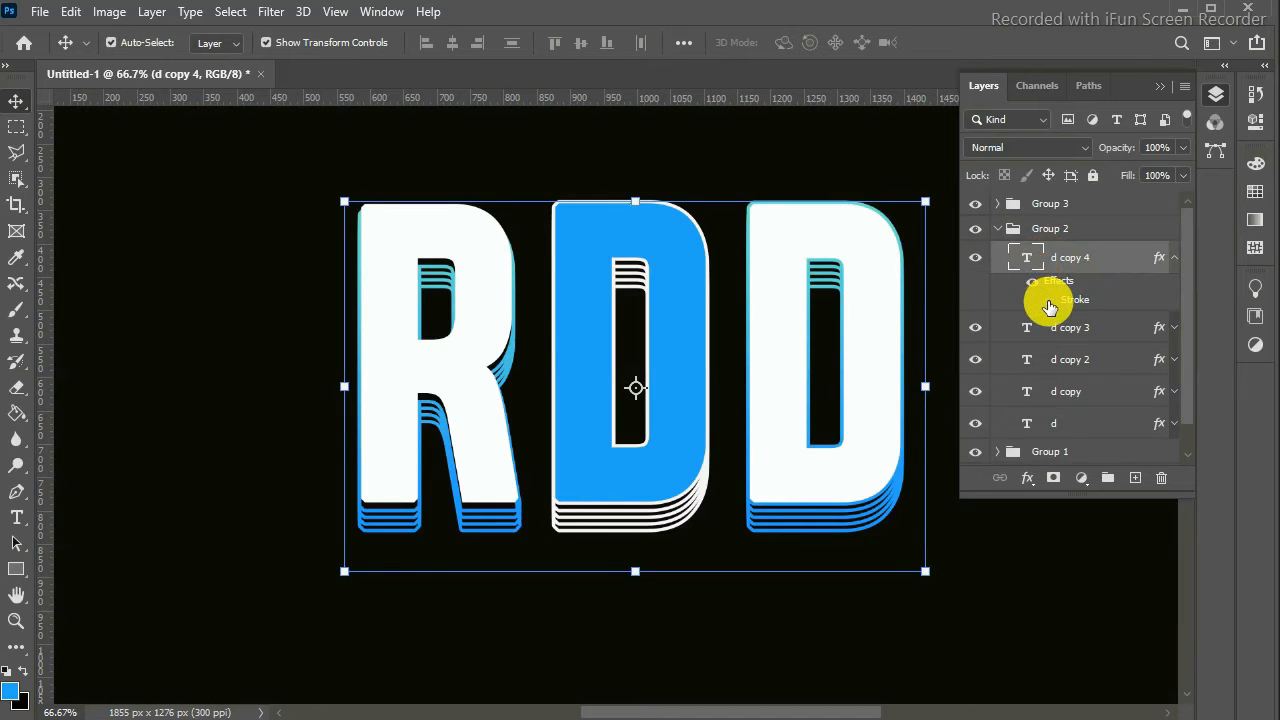
left_click(1008, 228)
left_click(998, 228)
Hide the Stroke effect of the d copy 8 layer in Group 3 and collapse the group
left_click(997, 203)
left_click(1149, 235)
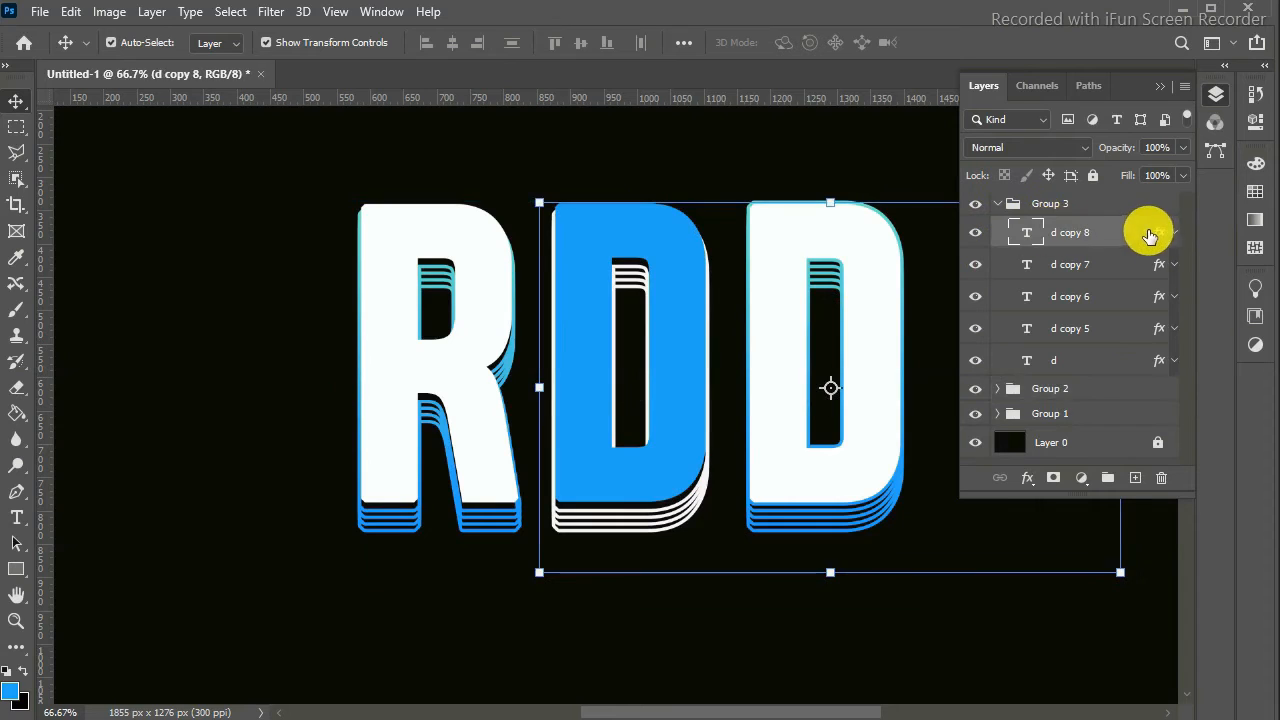
left_click(1175, 234)
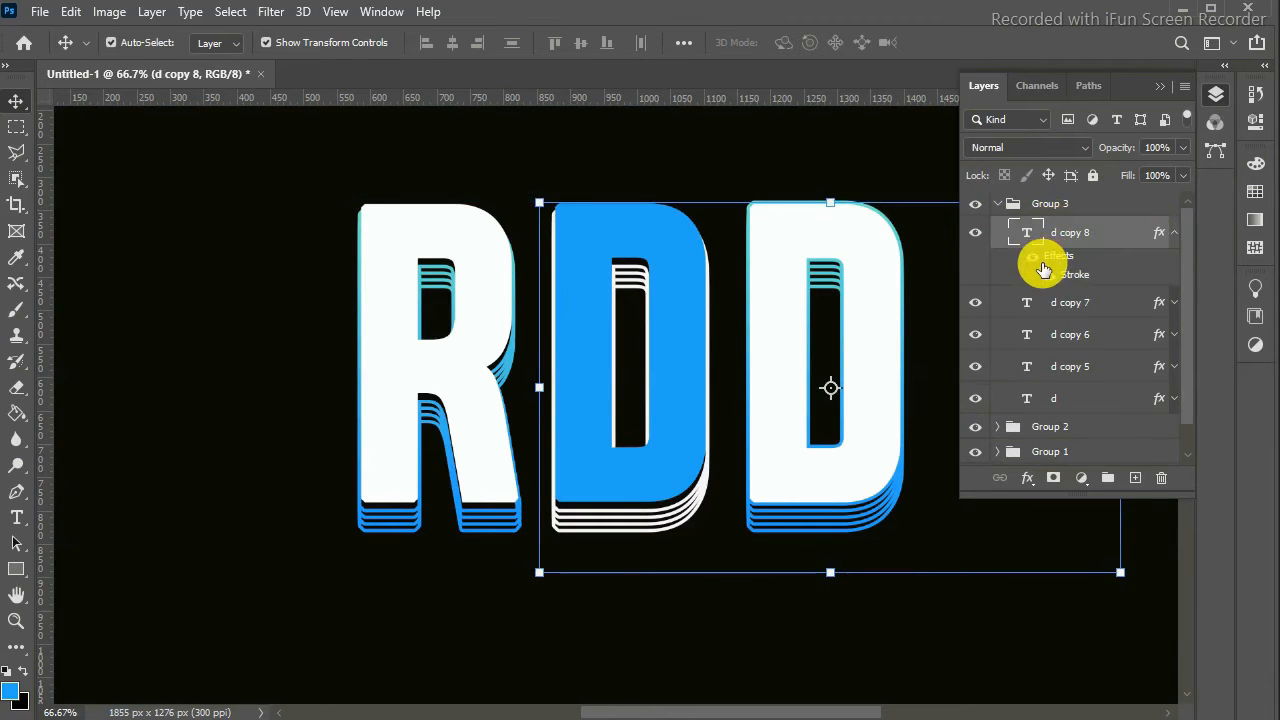
left_click(1014, 210)
left_click(996, 204)
Select the background Layer 0 and switch to the horizontal Type tool
left_click(1088, 260)
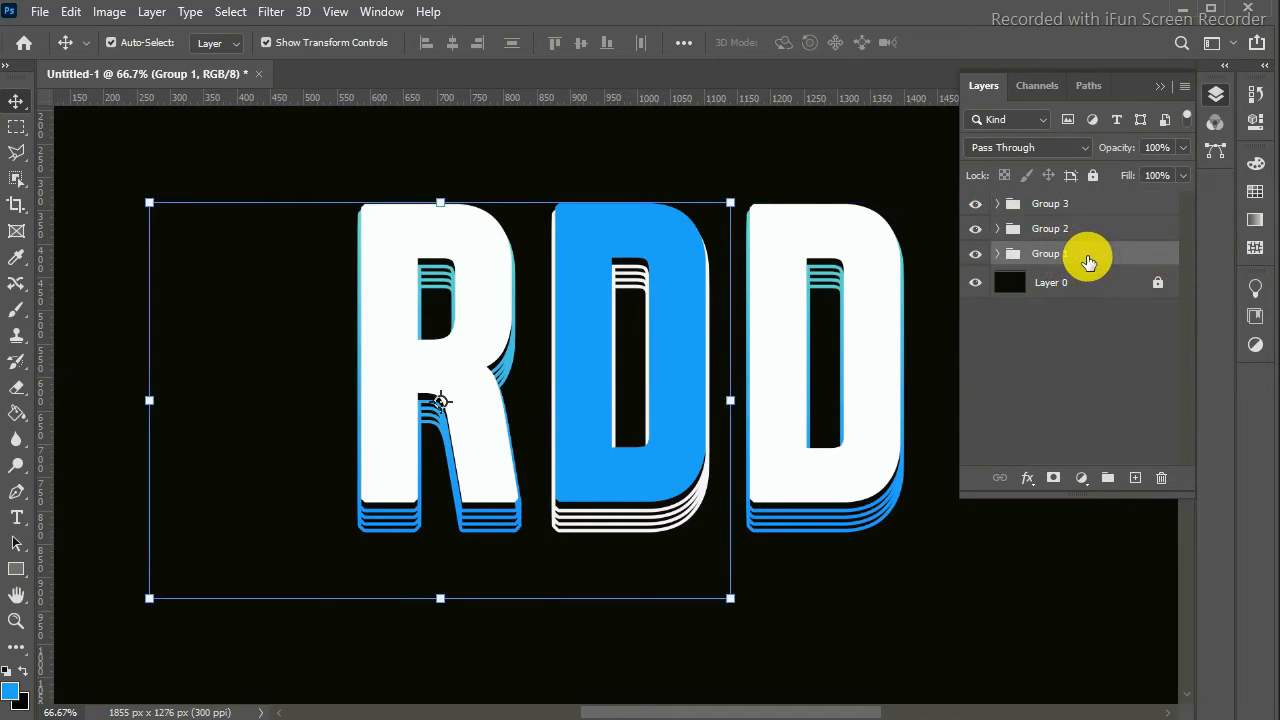
left_click(1082, 288)
left_click(1162, 87)
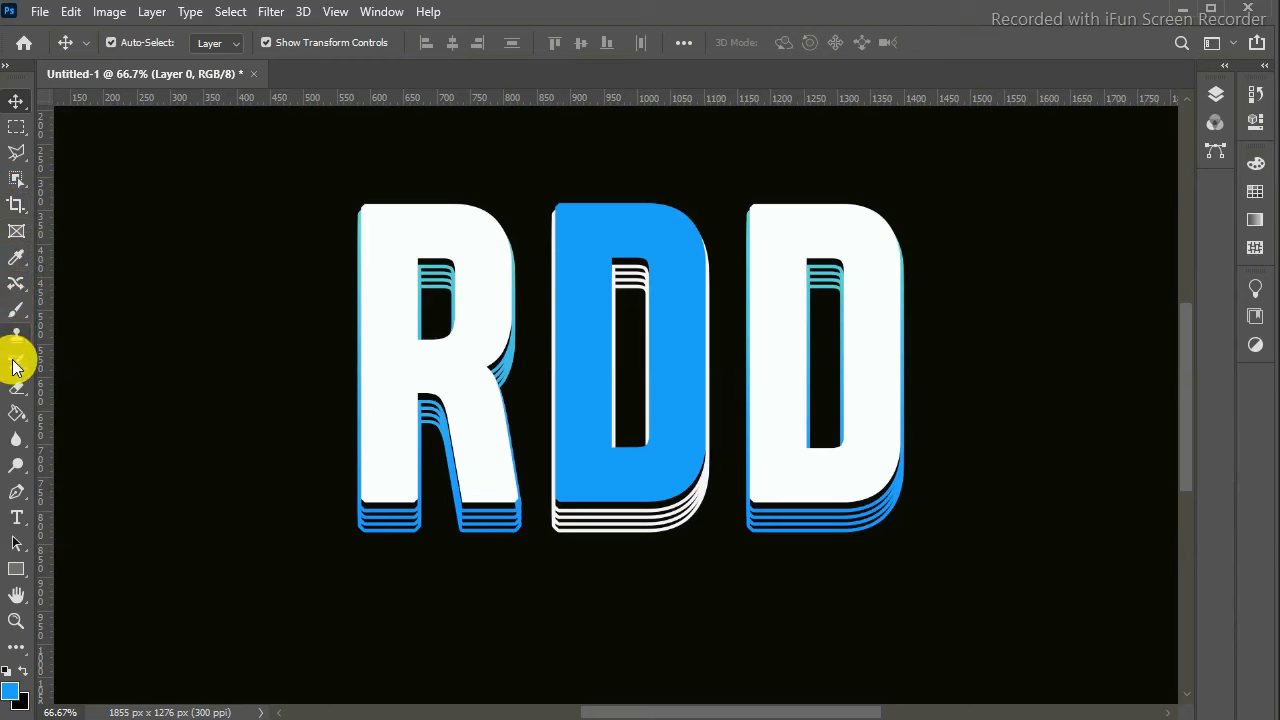
left_click(16, 517)
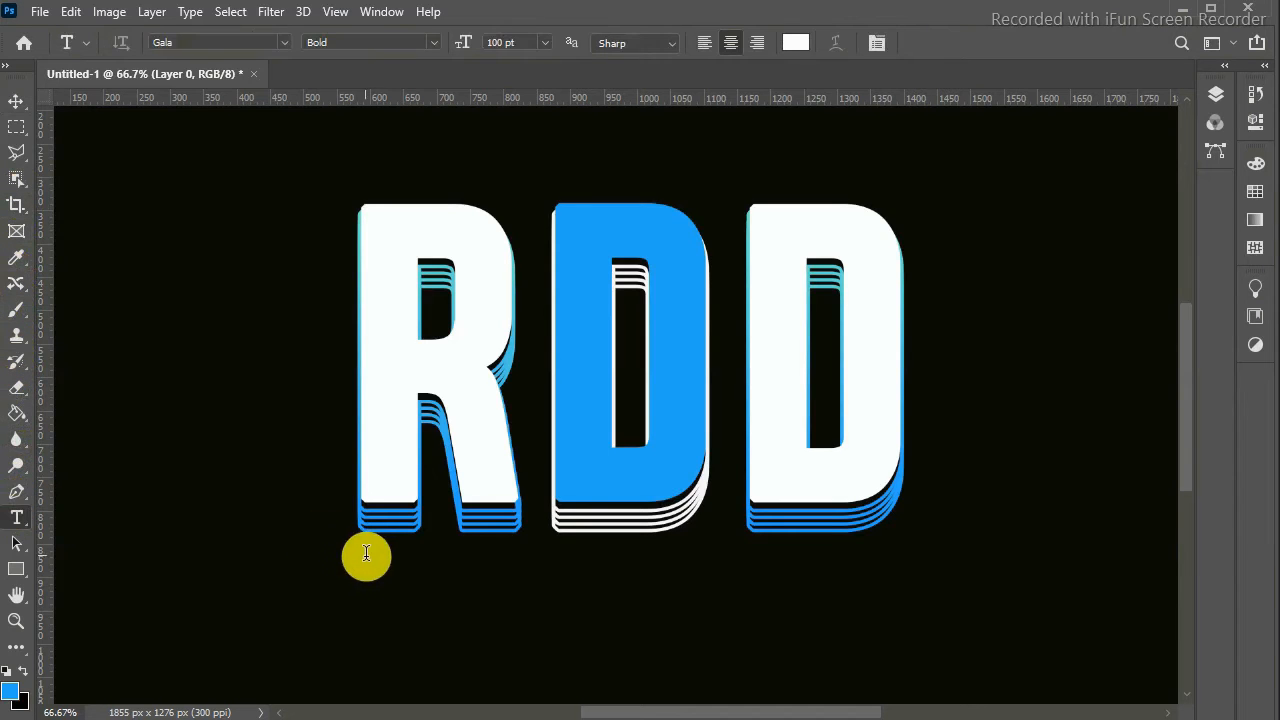
double_click(358, 557)
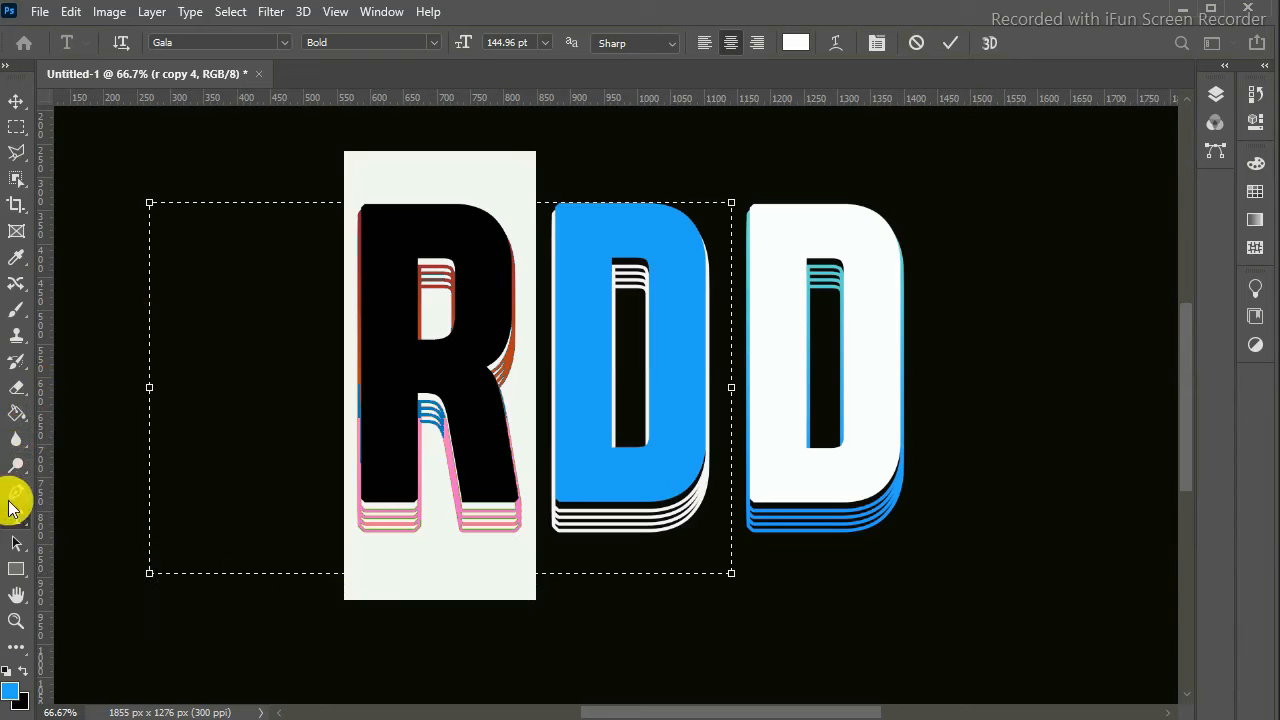
left_click(953, 43)
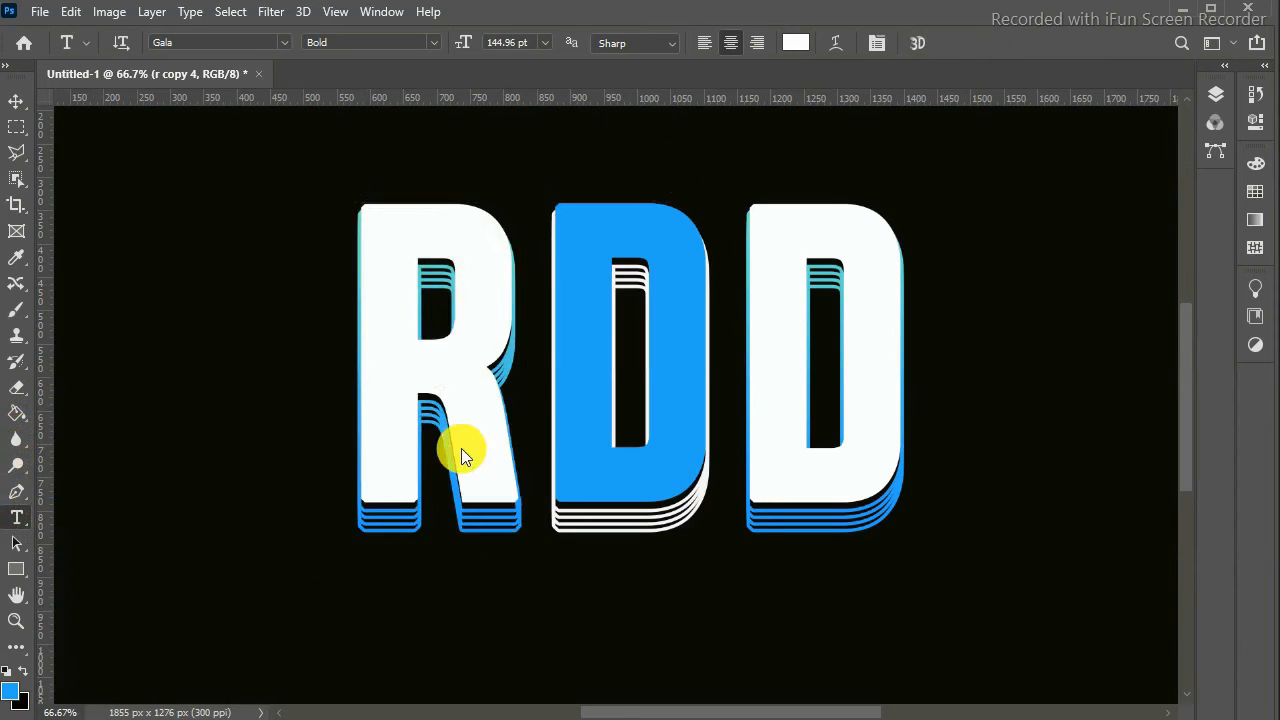
double_click(358, 584)
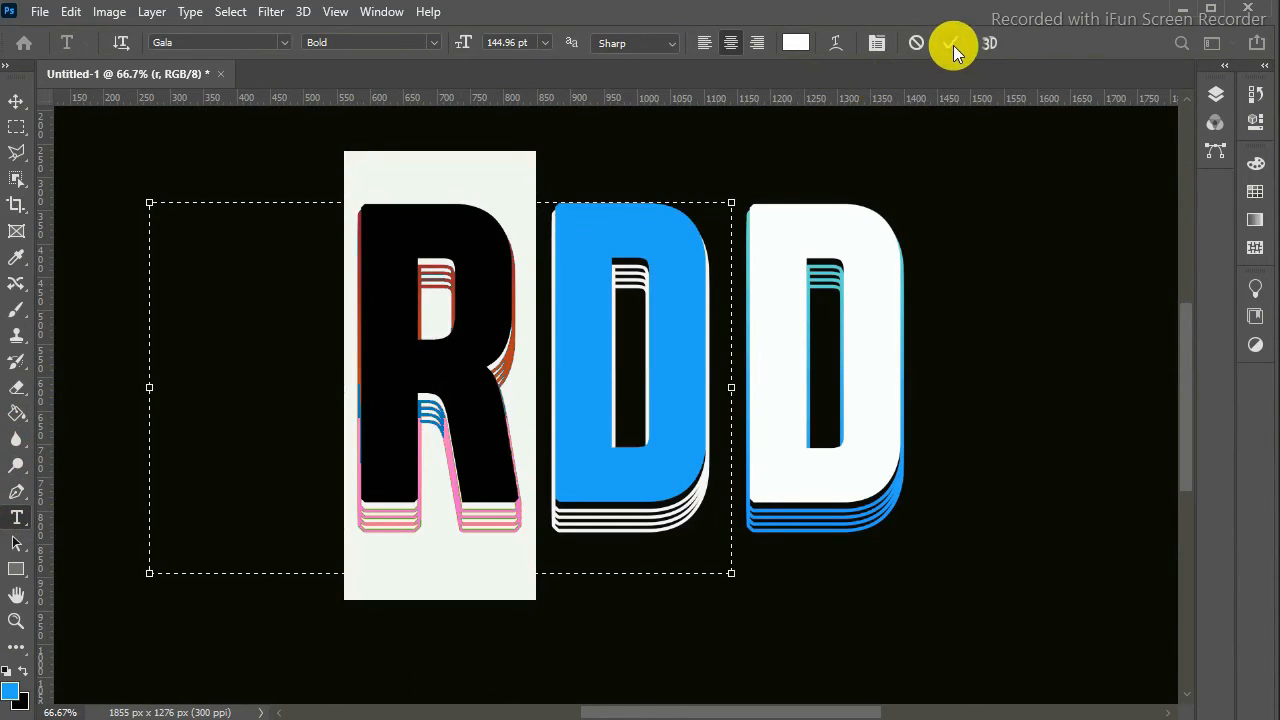
left_click(953, 45)
Create a paragraph text box about 839 px wide and 84 px high below the letters, with the font size at 16 pt
left_click_drag(344, 632, 903, 686)
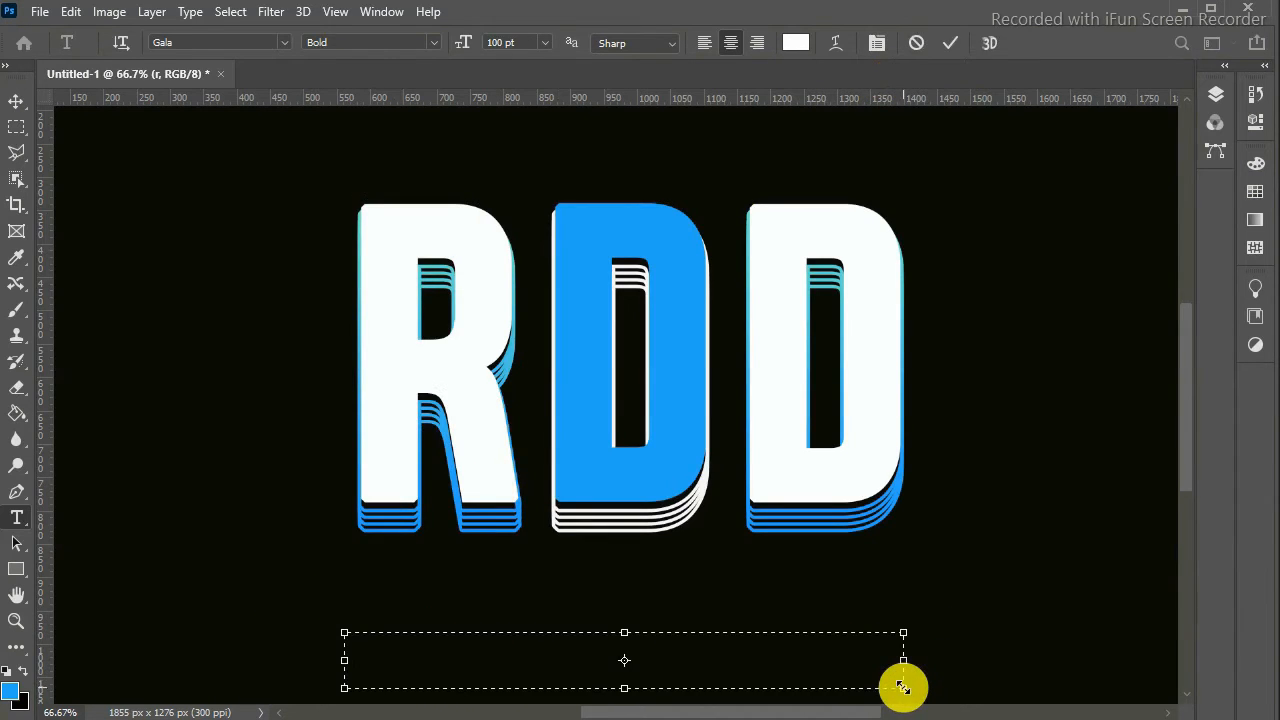
left_click(1255, 121)
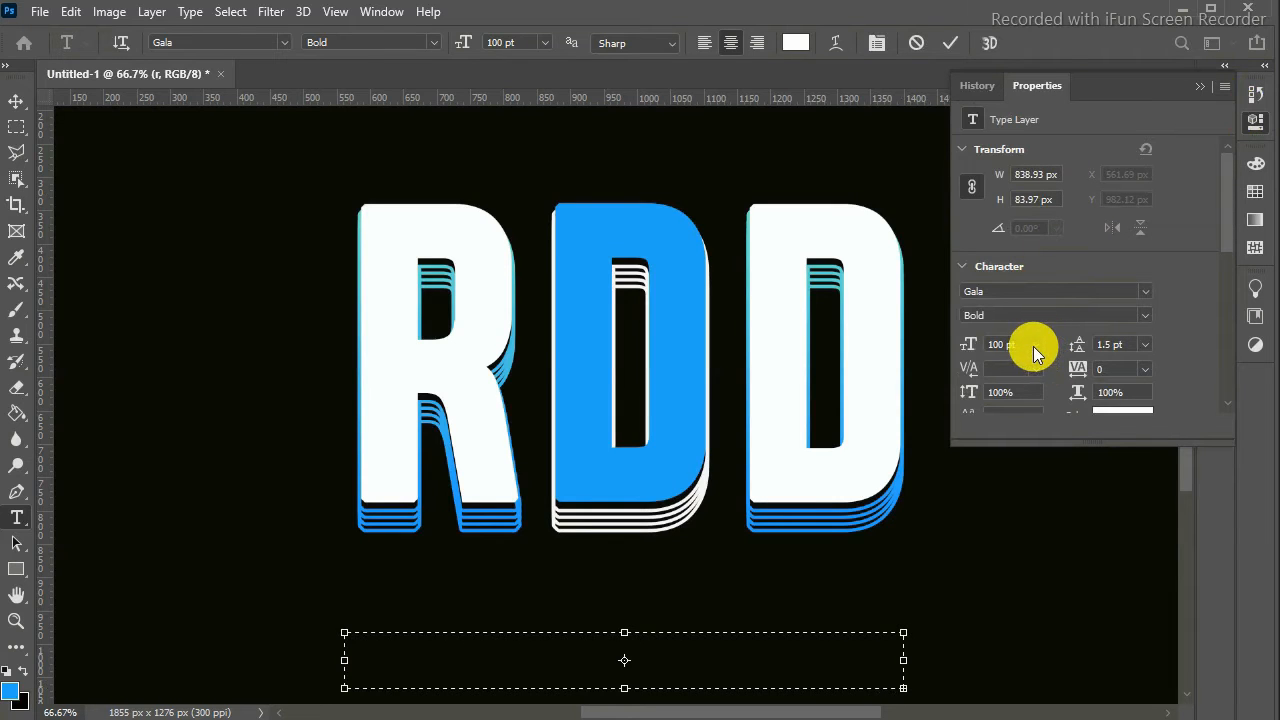
left_click(1035, 345)
left_click(1022, 529)
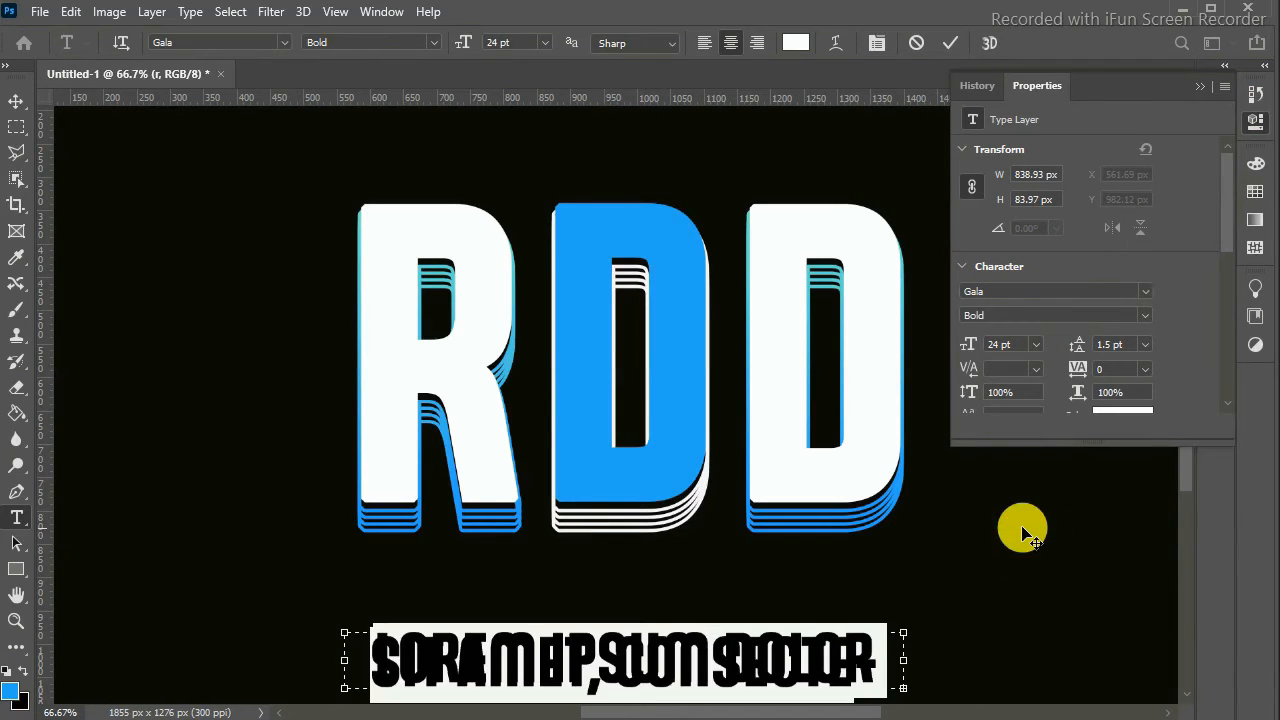
left_click(1037, 343)
left_click(1028, 497)
Enter the text "RETRO DESIGN DELUXE" in the new text box
type("R")
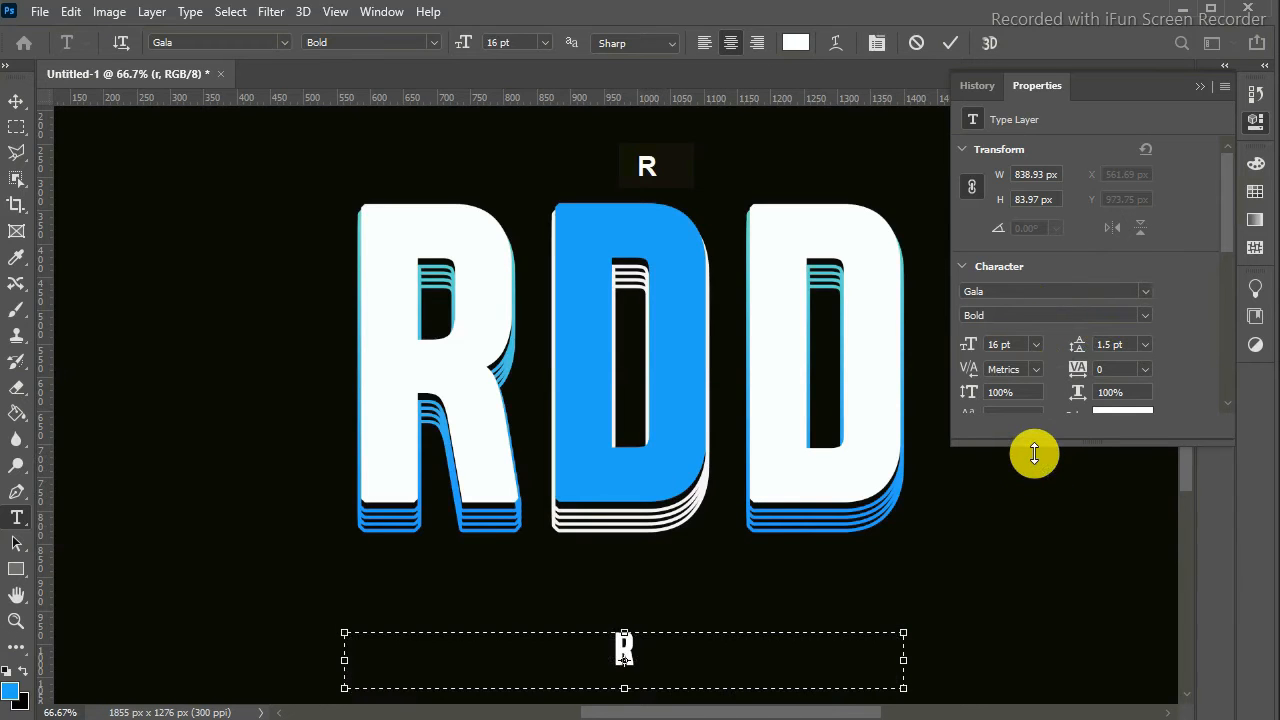
type("ETRO DES")
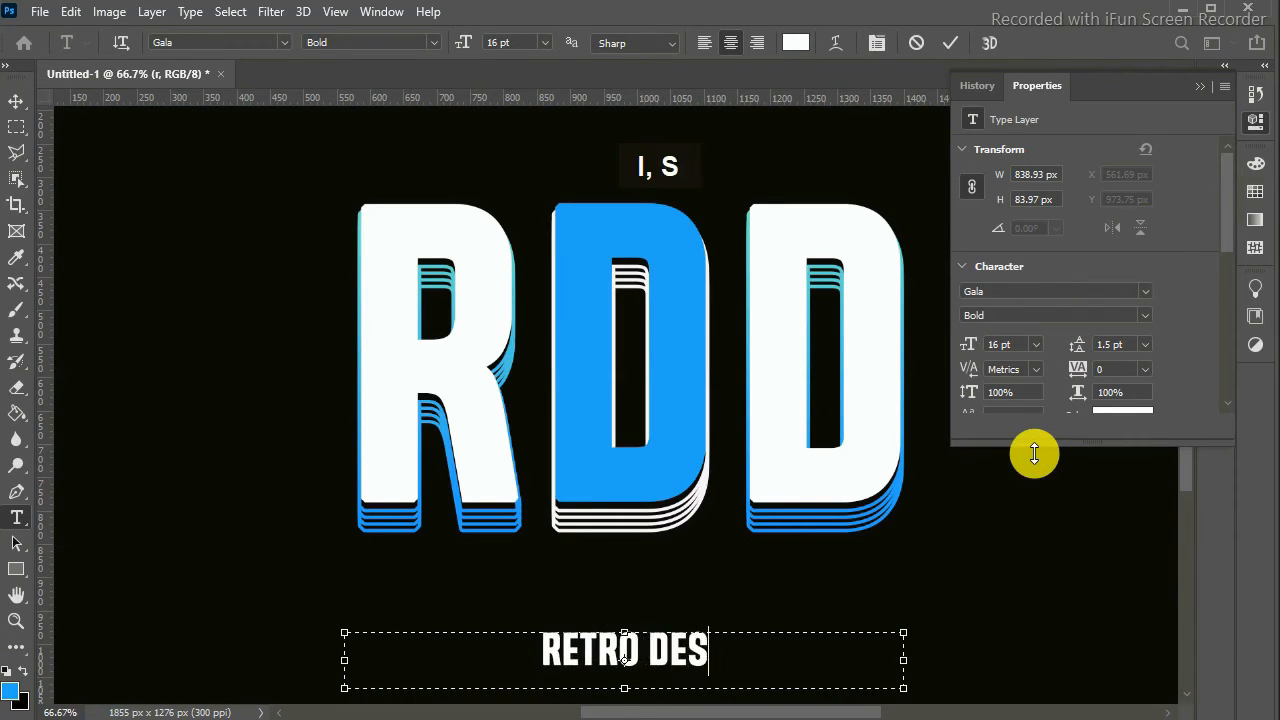
type("IGN DELUXE")
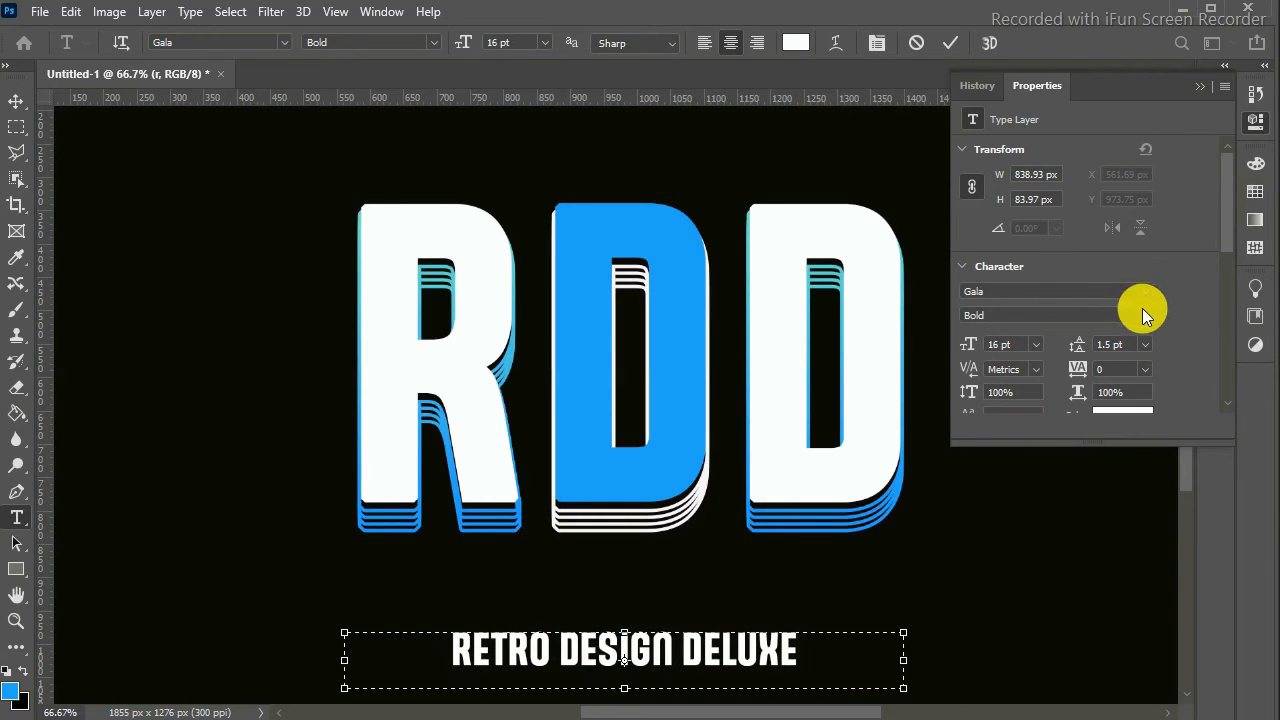
Recolor the word DESIGN with the blue sampled from the middle D (#21a4f5) and commit the text
left_click_drag(1222, 222, 1222, 241)
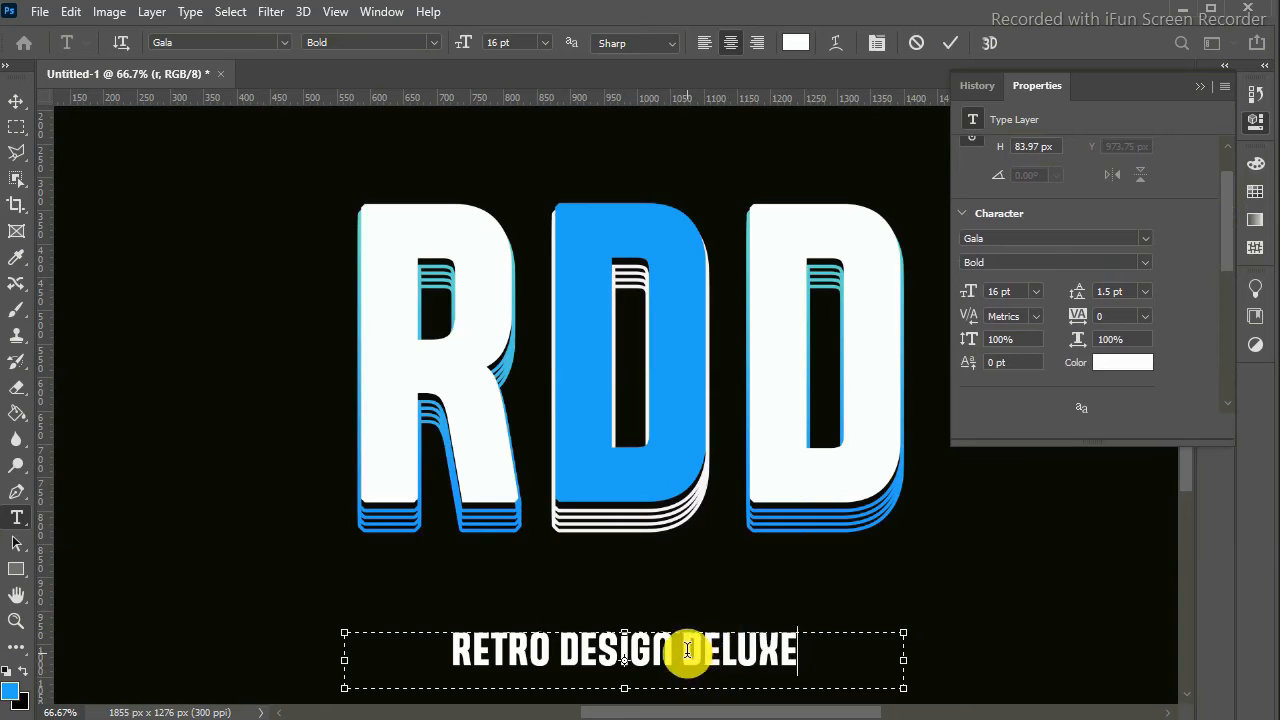
left_click_drag(687, 650, 817, 643)
left_click_drag(674, 650, 555, 649)
left_click(1130, 362)
left_click(685, 293)
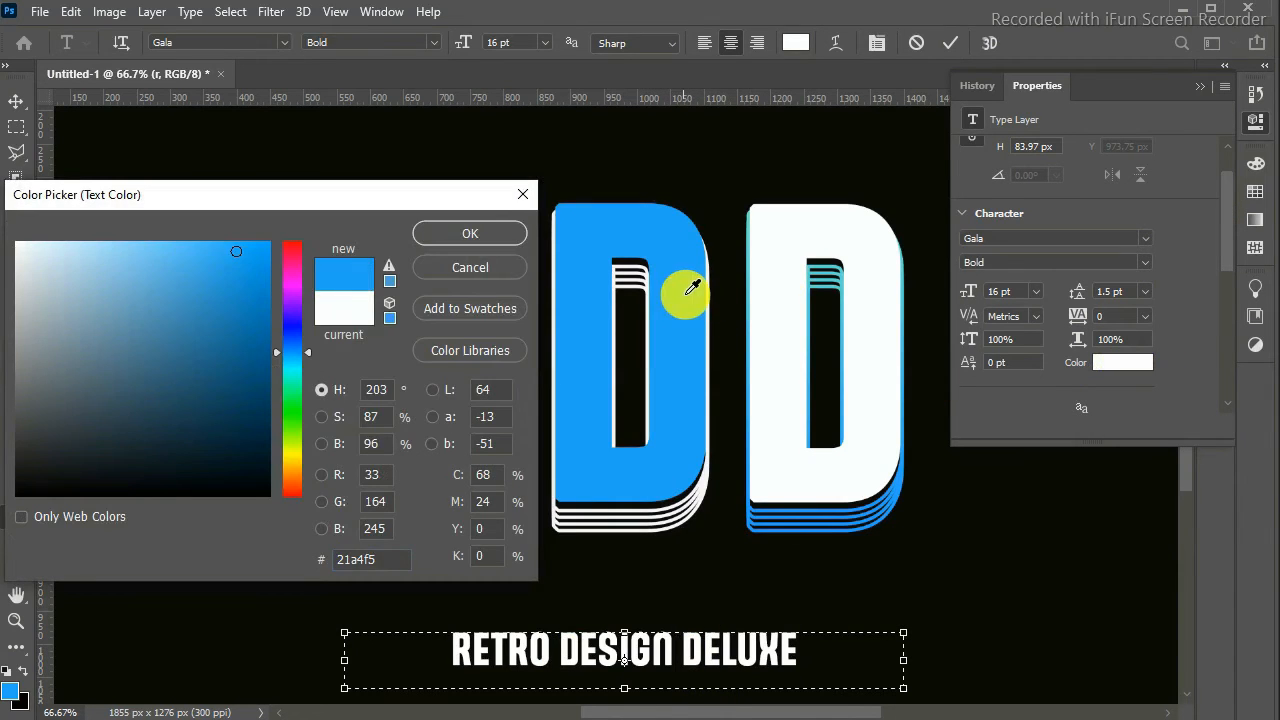
left_click(472, 236)
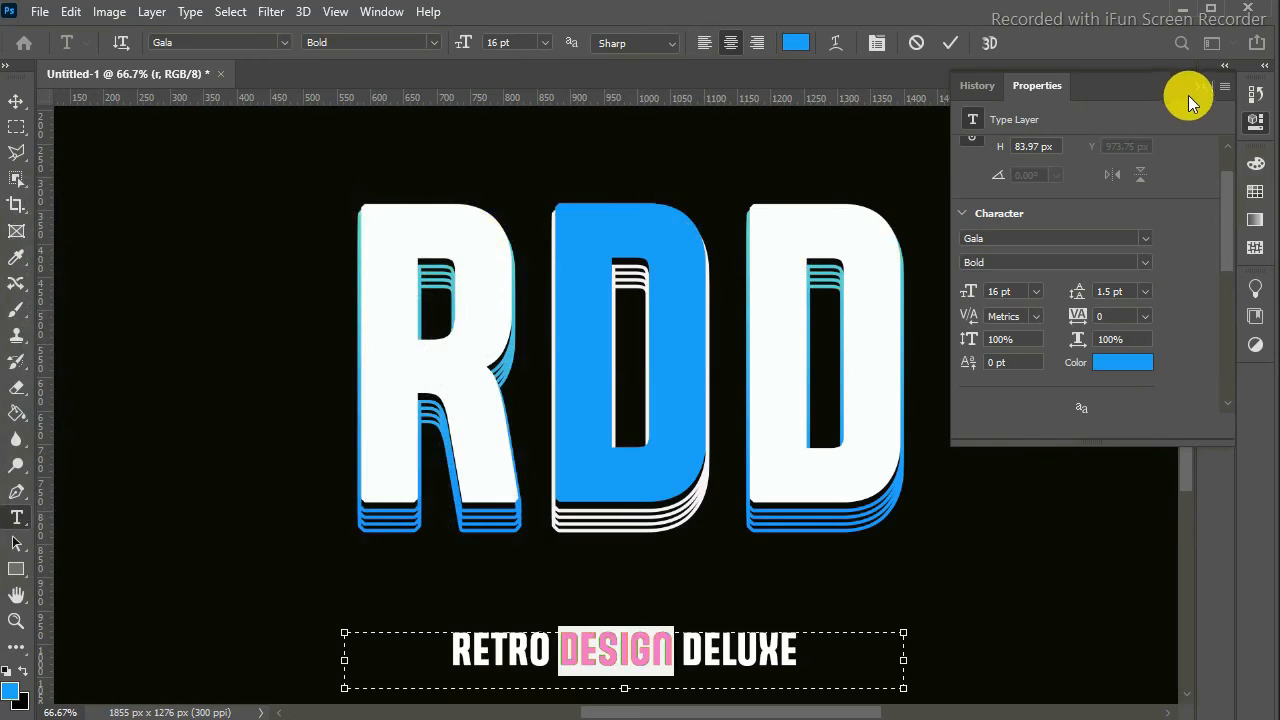
left_click(1196, 88)
key("ctrl+Return")
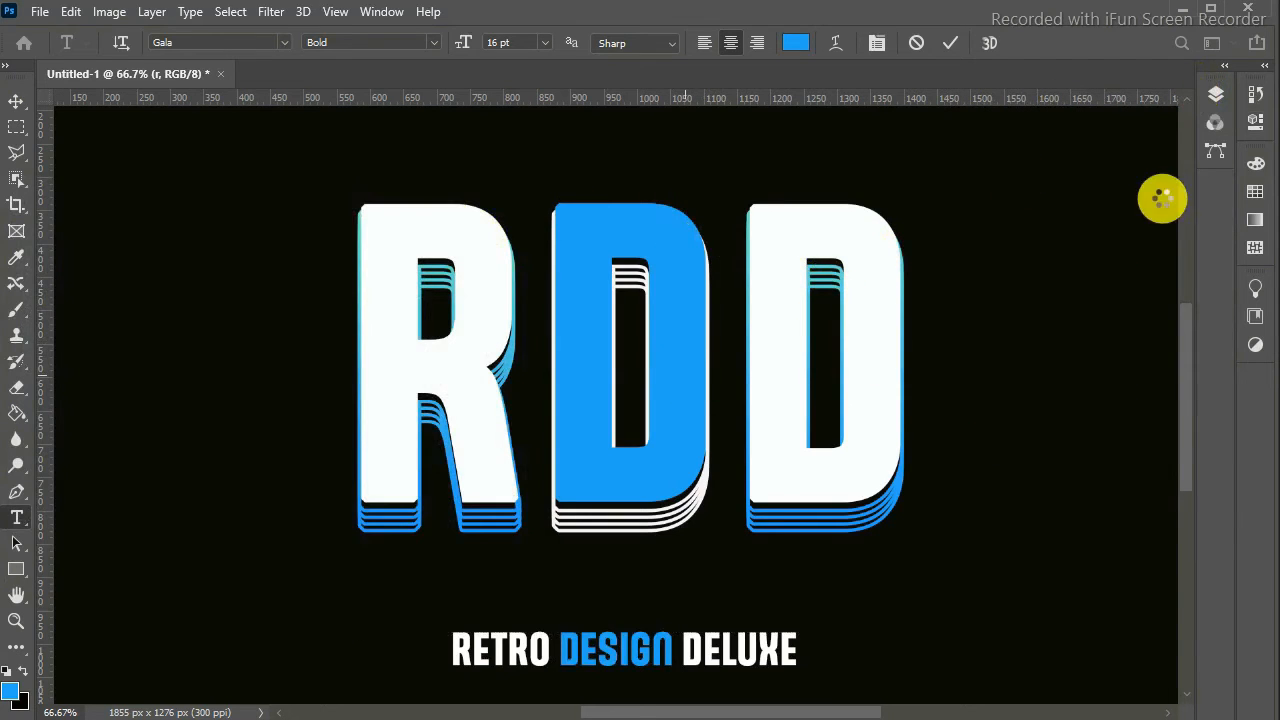
Move the retro design deluxe text layer out of Group 1 to directly above Layer 0, and collapse the group
left_click(1216, 94)
left_click(998, 254)
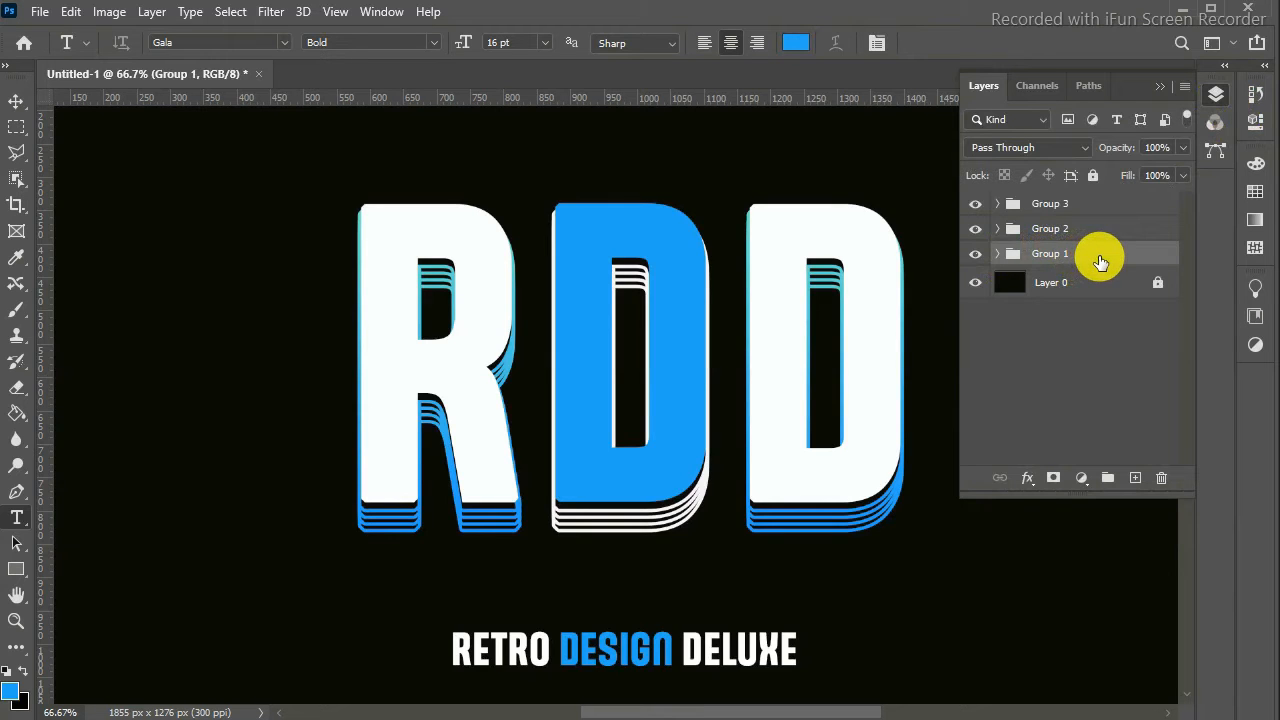
left_click(997, 254)
left_click_drag(1097, 288, 1100, 246)
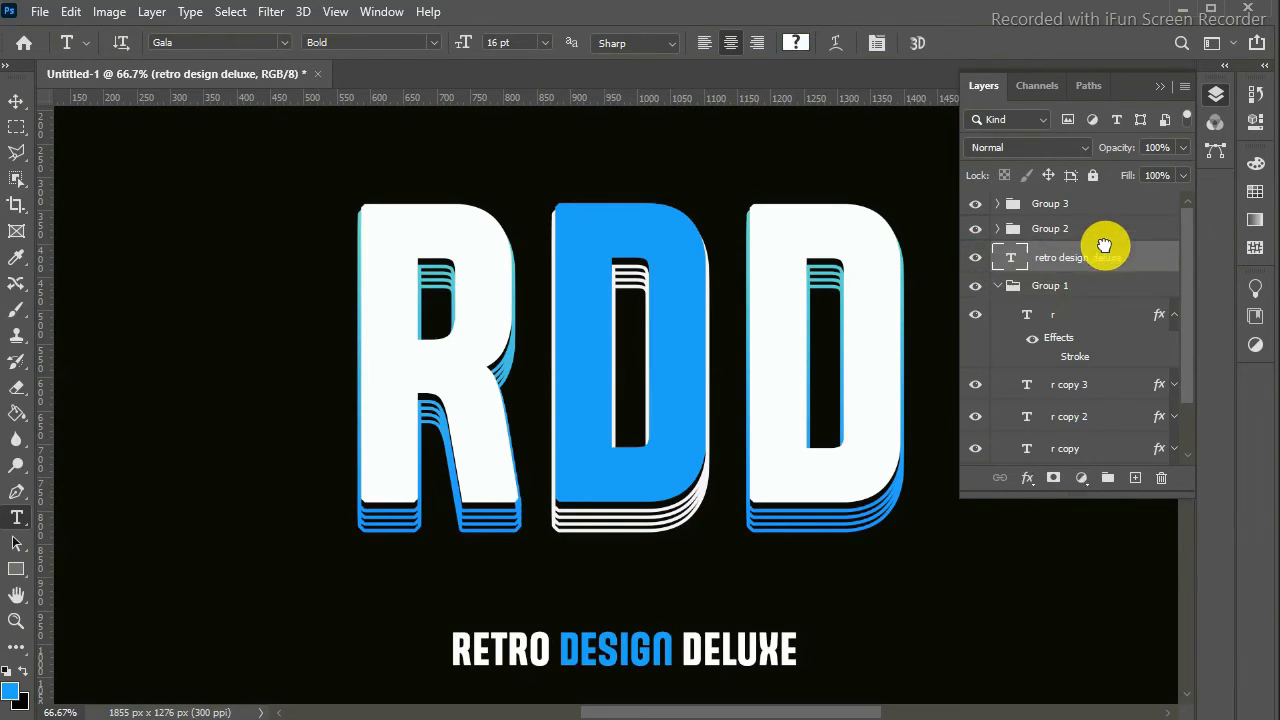
left_click(997, 287)
left_click_drag(1003, 262, 1094, 300)
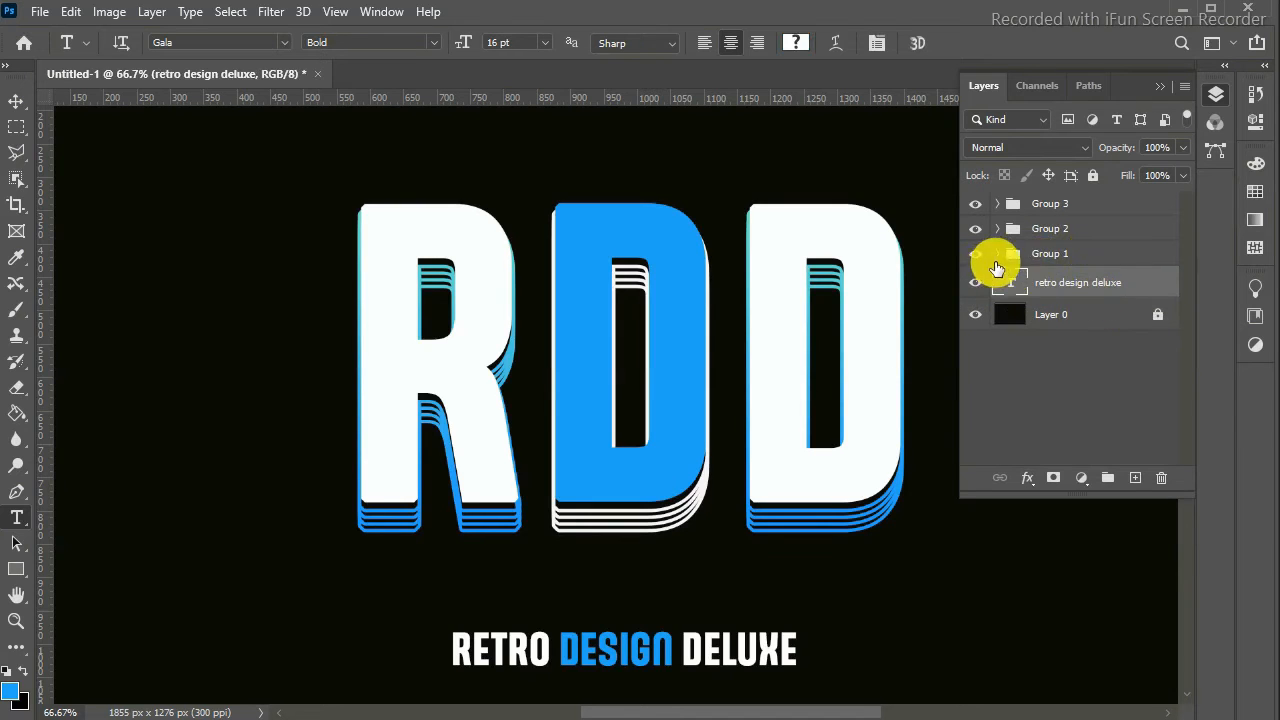
left_click(996, 253)
scroll(1188, 300, "down", 1)
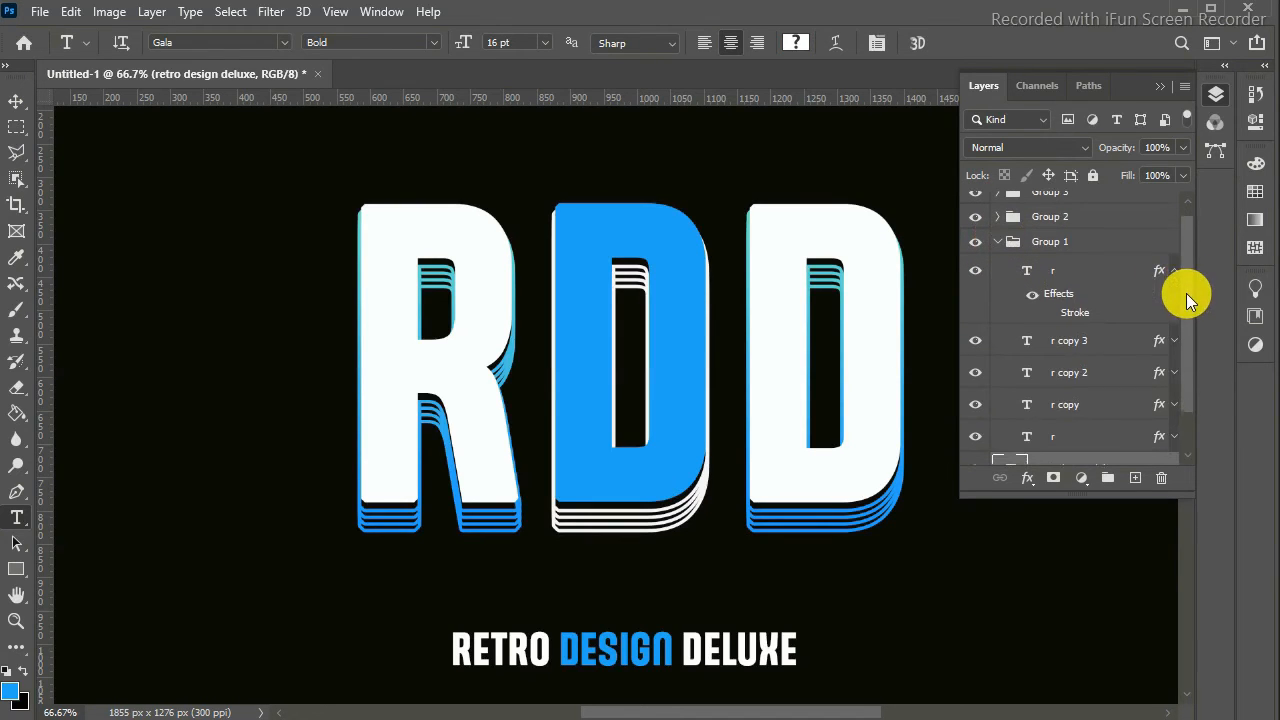
left_click(1083, 270)
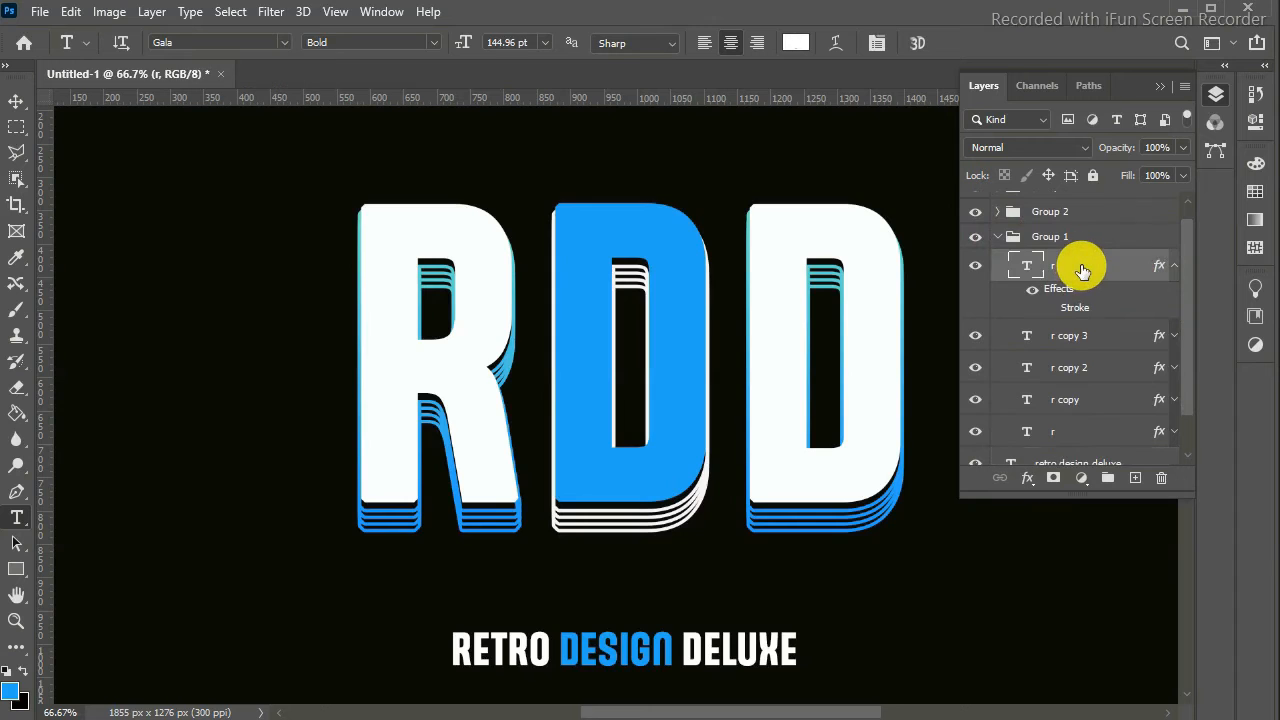
double_click(1083, 270)
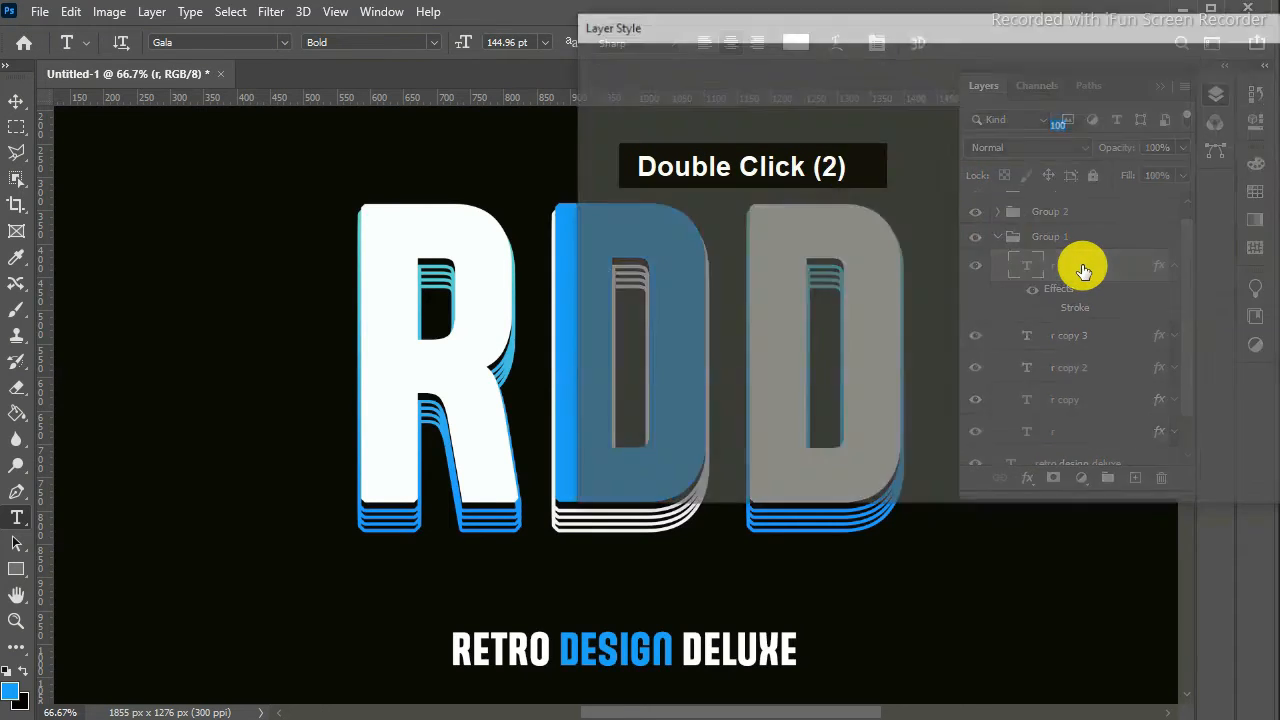
left_click(594, 326)
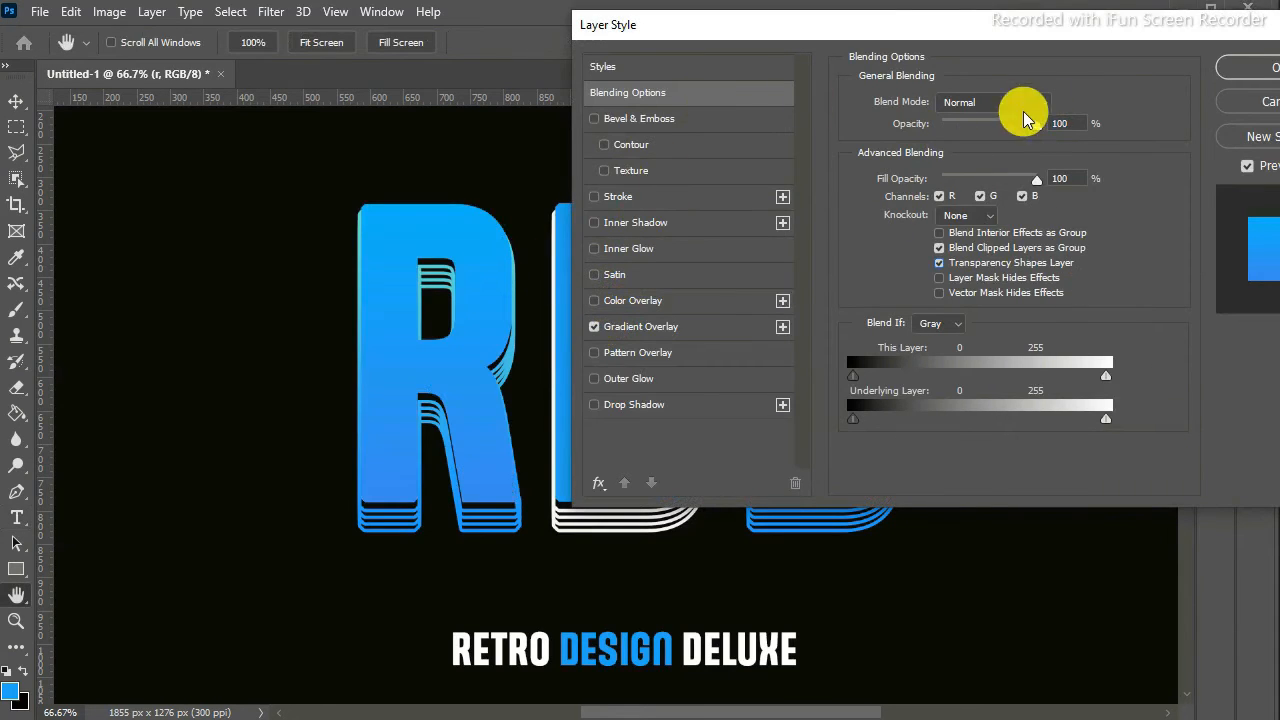
left_click(1248, 68)
left_click(998, 240)
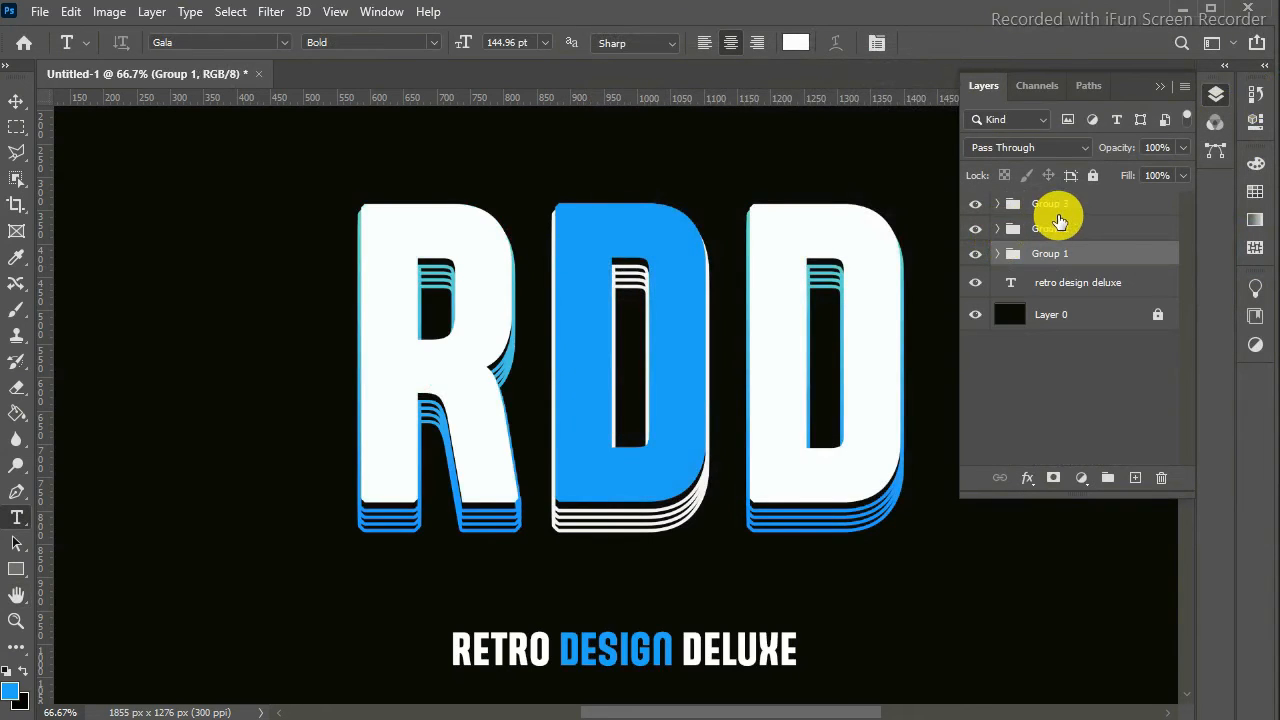
Add a blue reversed linear Gradient Overlay at 90° and 150% scale to the d copy 4 layer, and collapse Group 2
left_click(1086, 231)
left_click(998, 231)
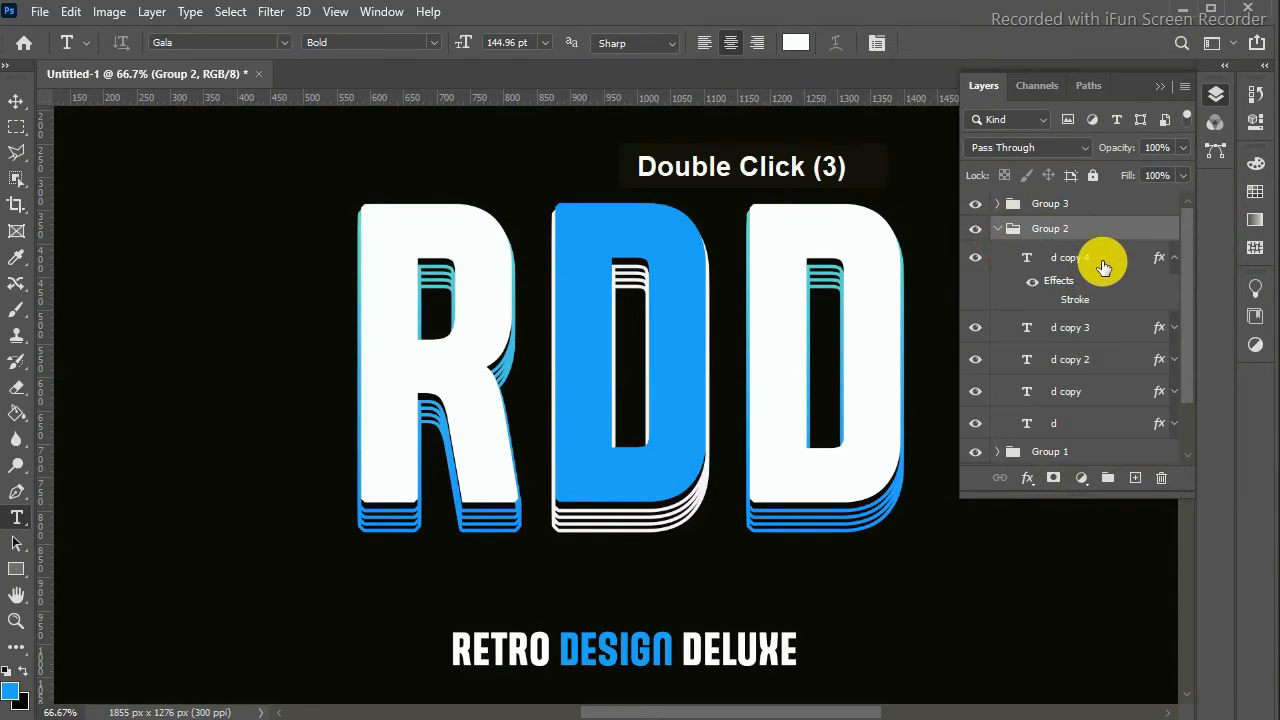
double_click(1100, 263)
double_click(1103, 266)
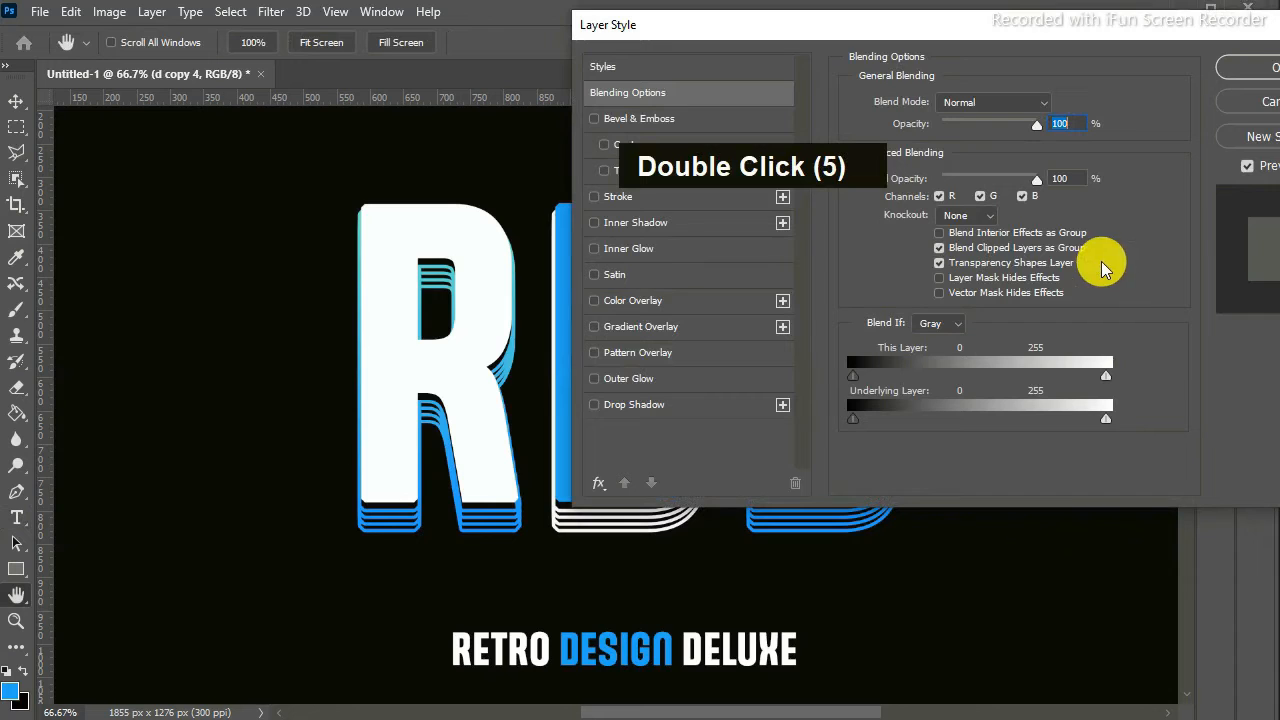
left_click(620, 326)
left_click_drag(812, 25, 912, 88)
left_click_drag(1226, 86, 644, 324)
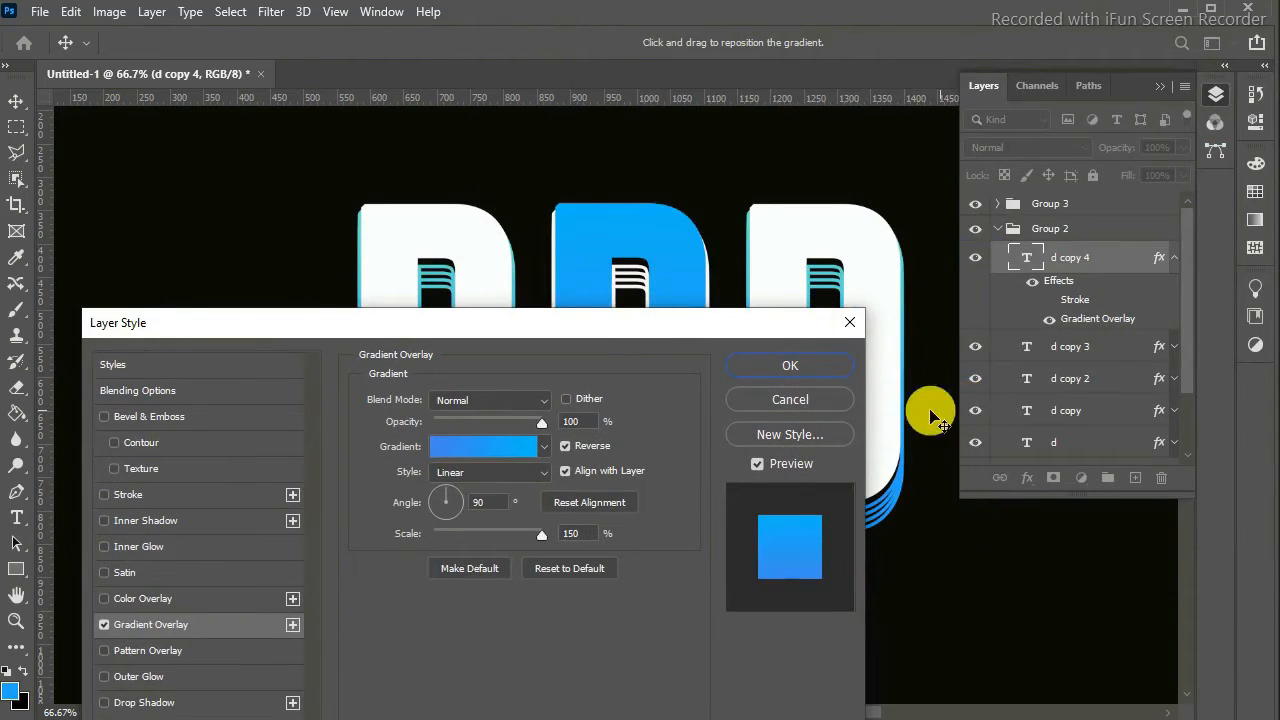
left_click(823, 366)
left_click(1001, 233)
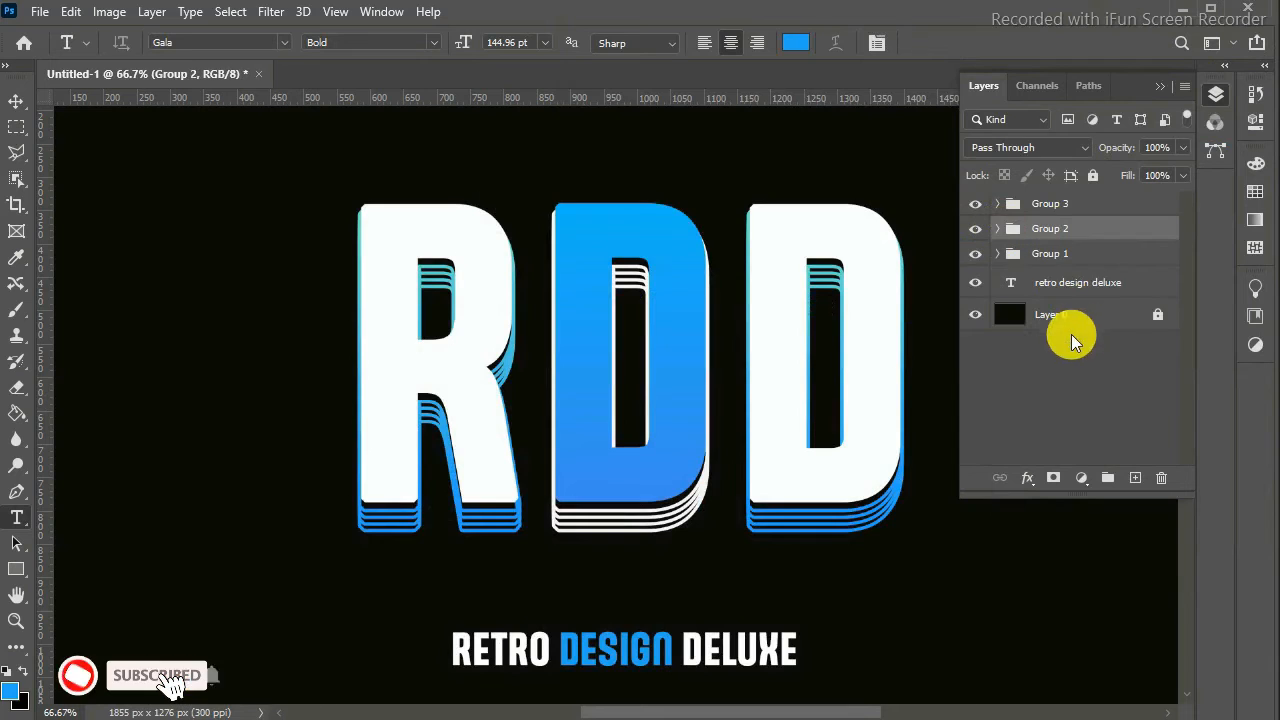
Move the RETRO DESIGN DELUXE tagline up so it sits close beneath the letters
left_click(677, 652)
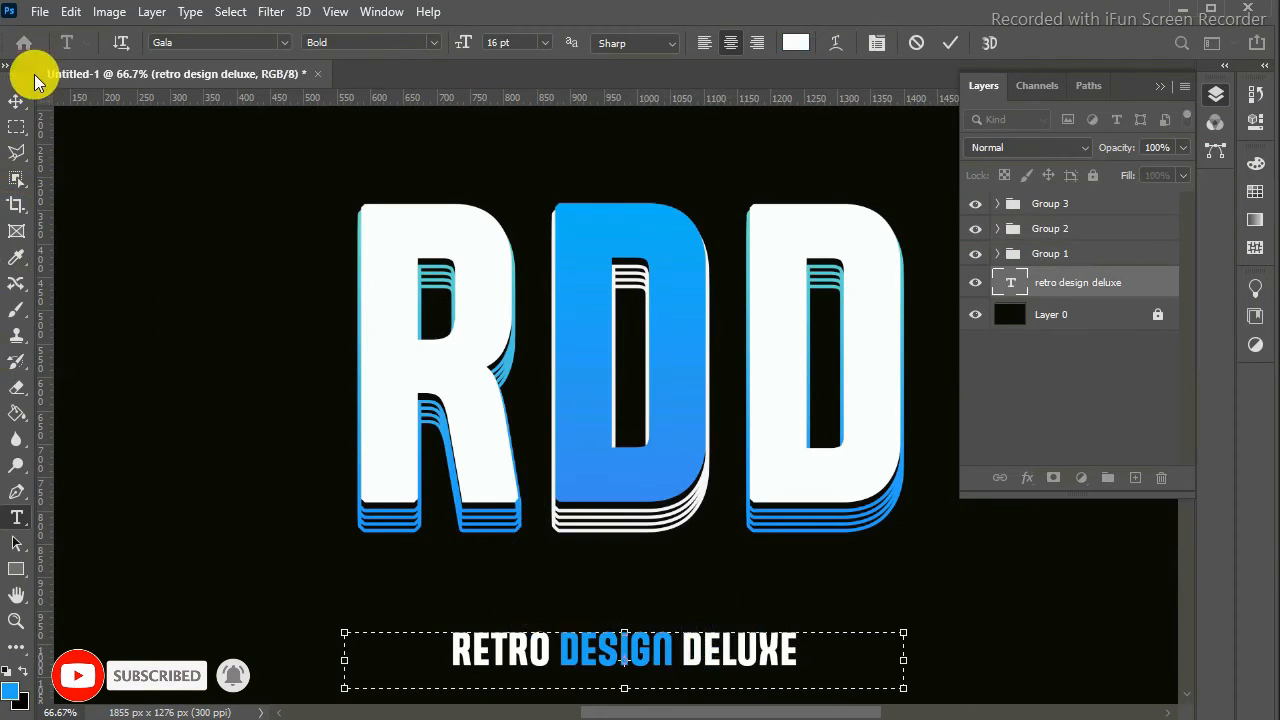
left_click(16, 101)
left_click_drag(705, 650, 714, 594)
Try to widen the gaps between the tagline words with extra spaces, and undo the text edits
double_click(714, 594)
double_click(556, 586)
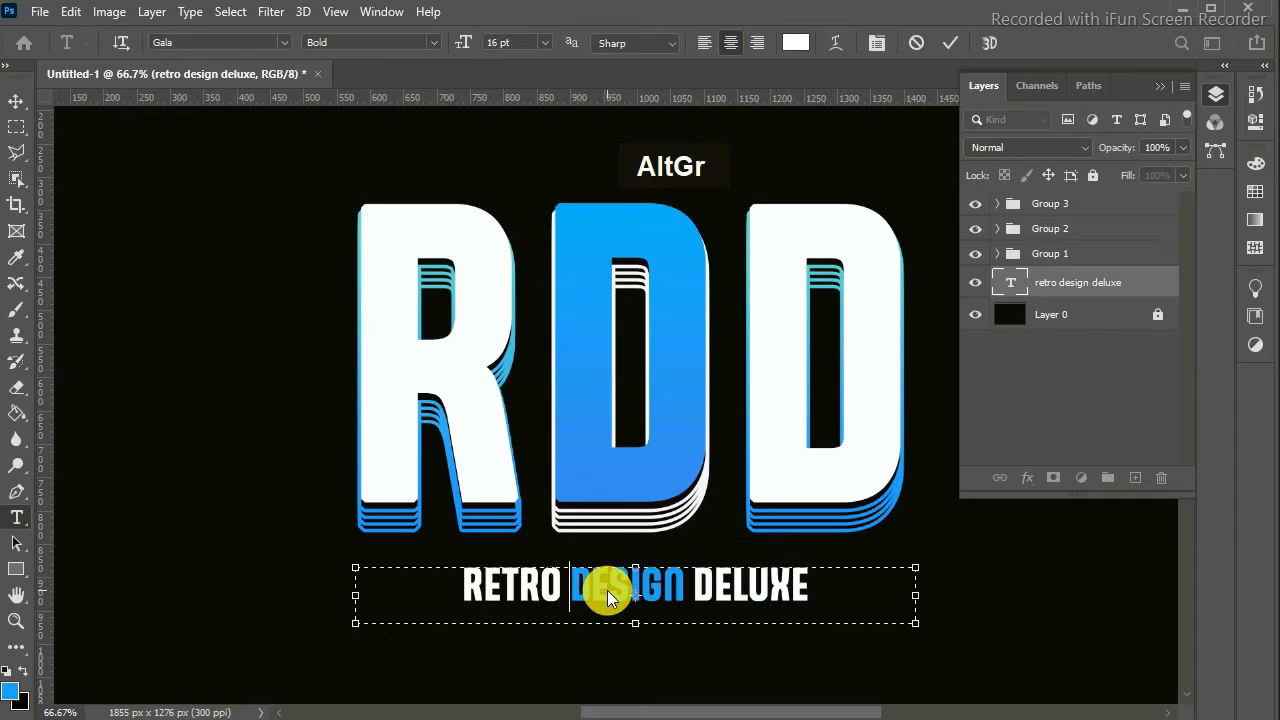
key("alt+space")
key("space")
left_click_drag(636, 568, 734, 582)
left_click(694, 590)
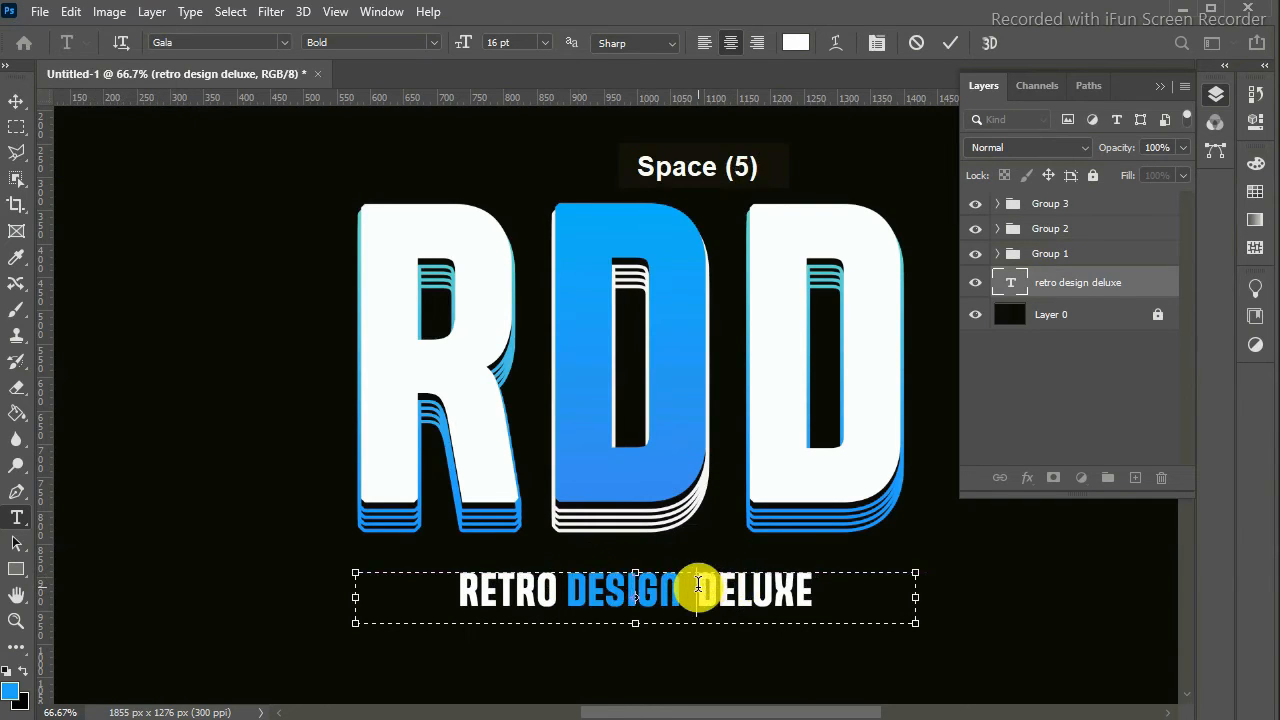
key("ctrl+z")
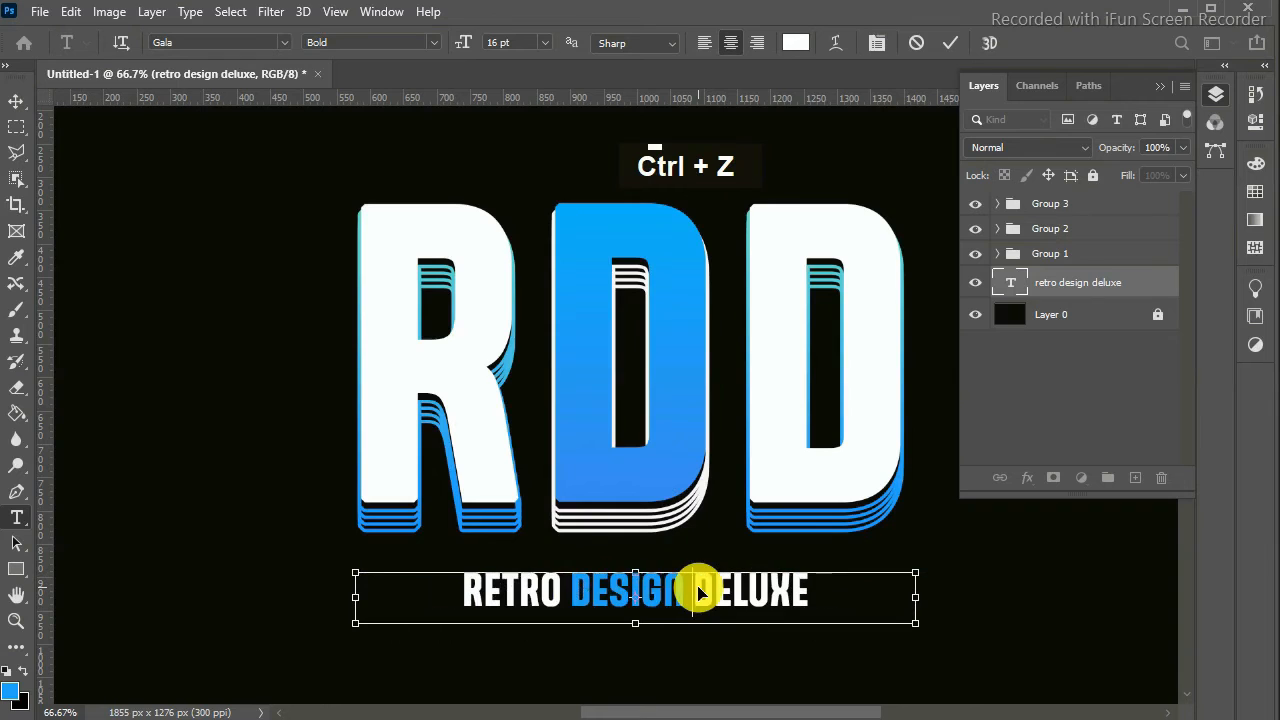
double_click(692, 588)
double_click(692, 588)
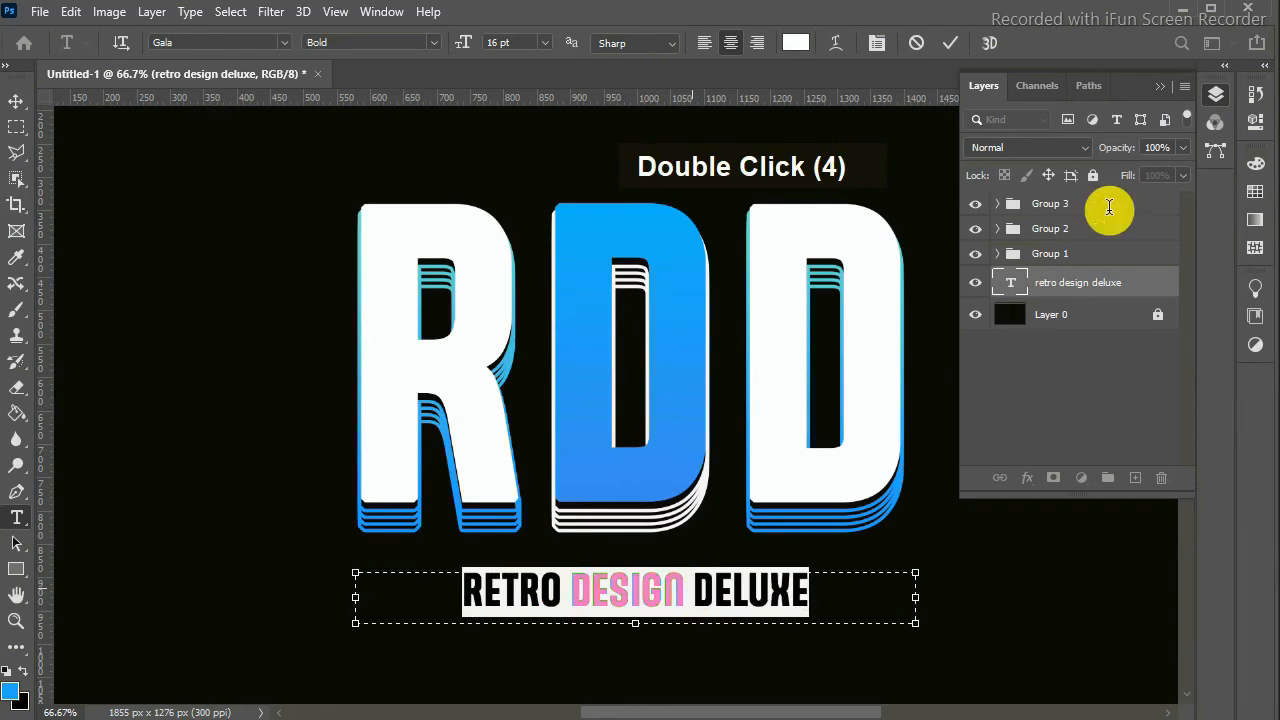
double_click(829, 586)
double_click(829, 586)
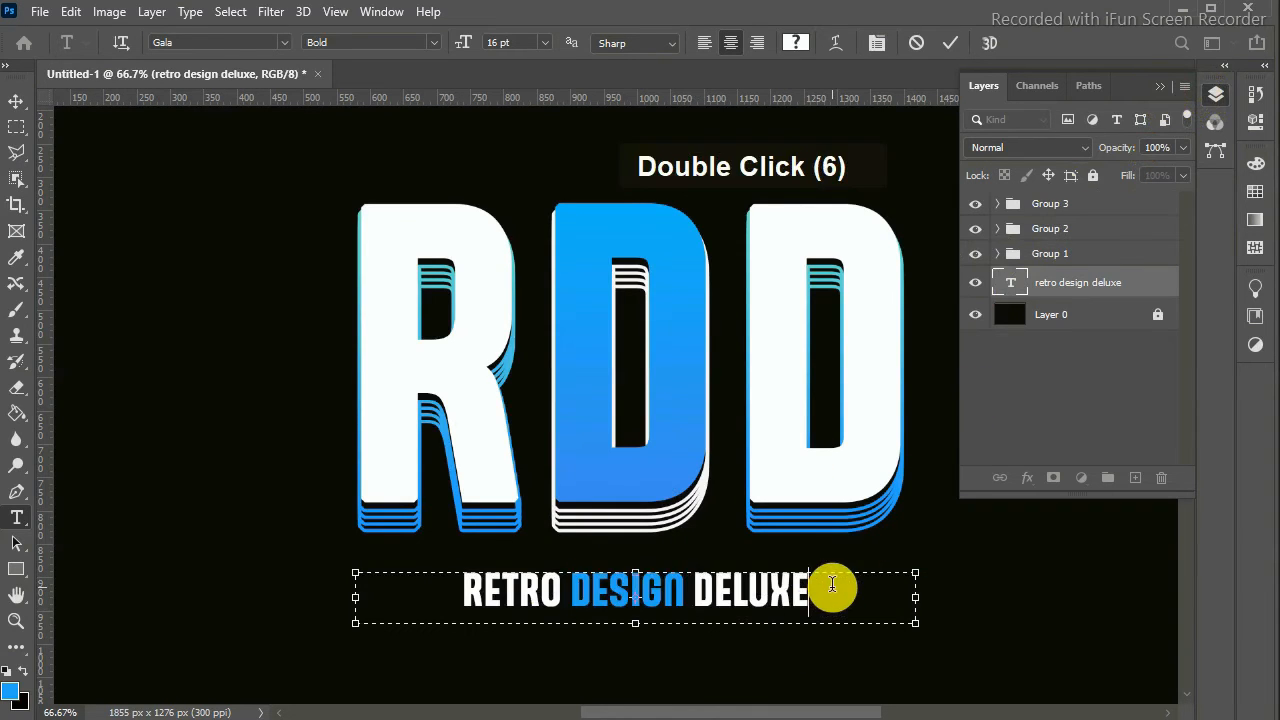
key("ctrl+z")
key("ctrl+z")
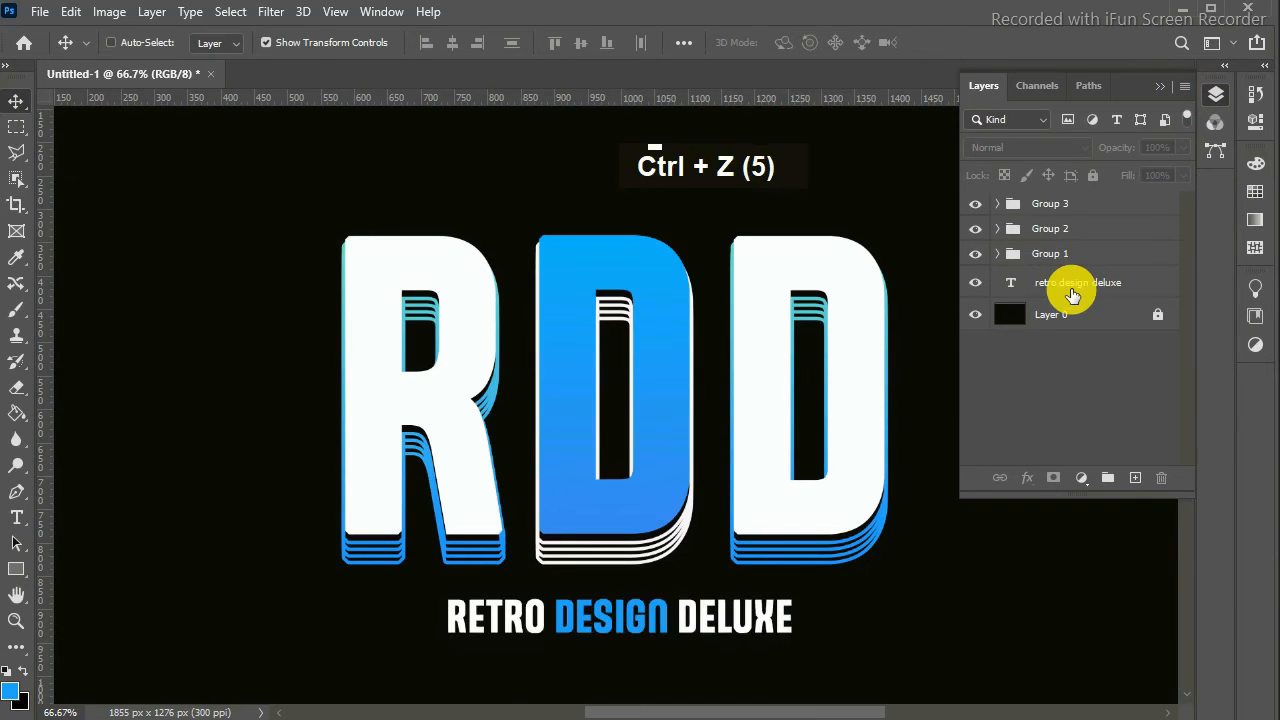
key("ctrl+shift+z")
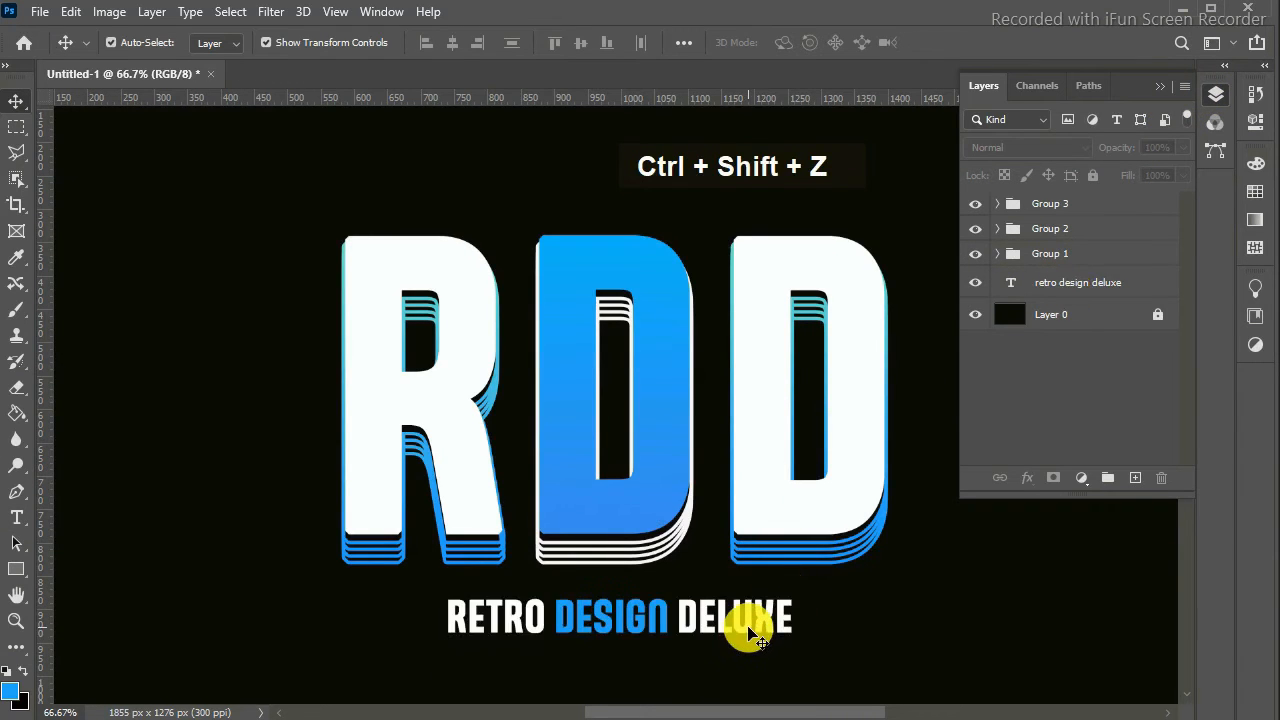
Select the whole tagline text for editing and bring up its character properties
double_click(748, 626)
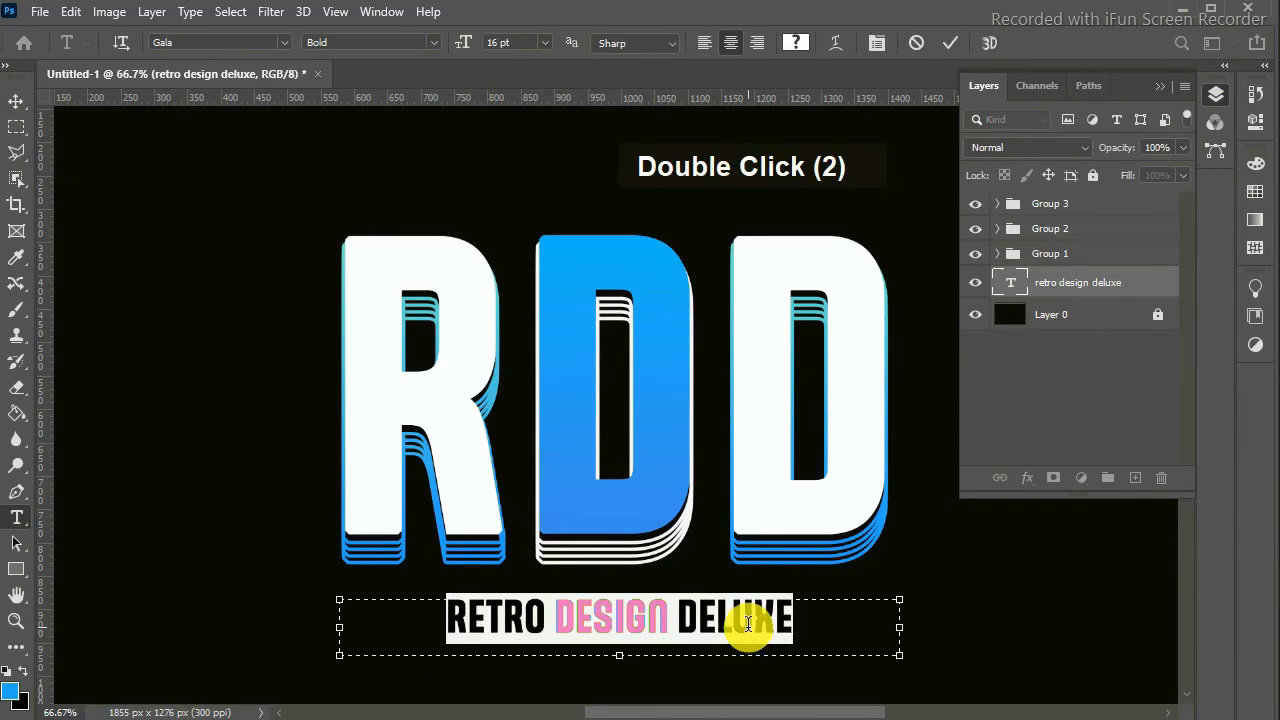
left_click(1214, 90)
left_click(1257, 124)
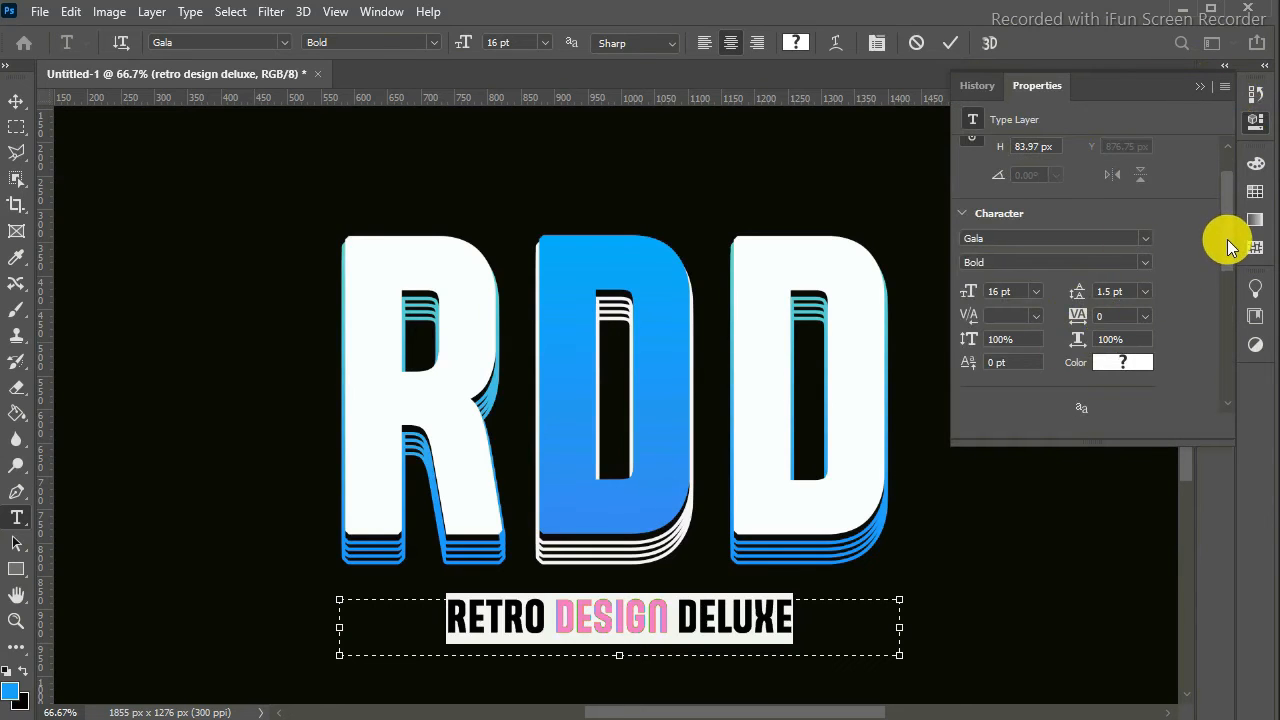
left_click_drag(1227, 239, 1225, 270)
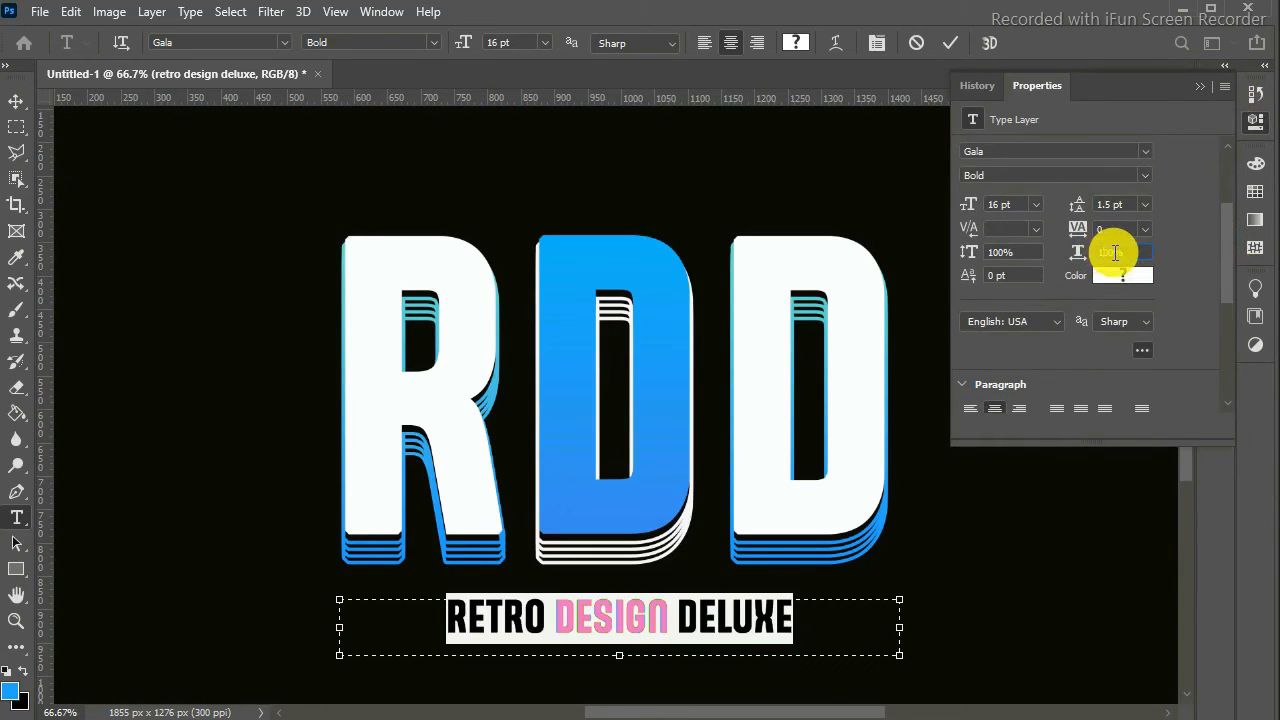
Try stretching the tagline characters with a larger horizontal scale, and undo it
key("BackSpace")
key("Return")
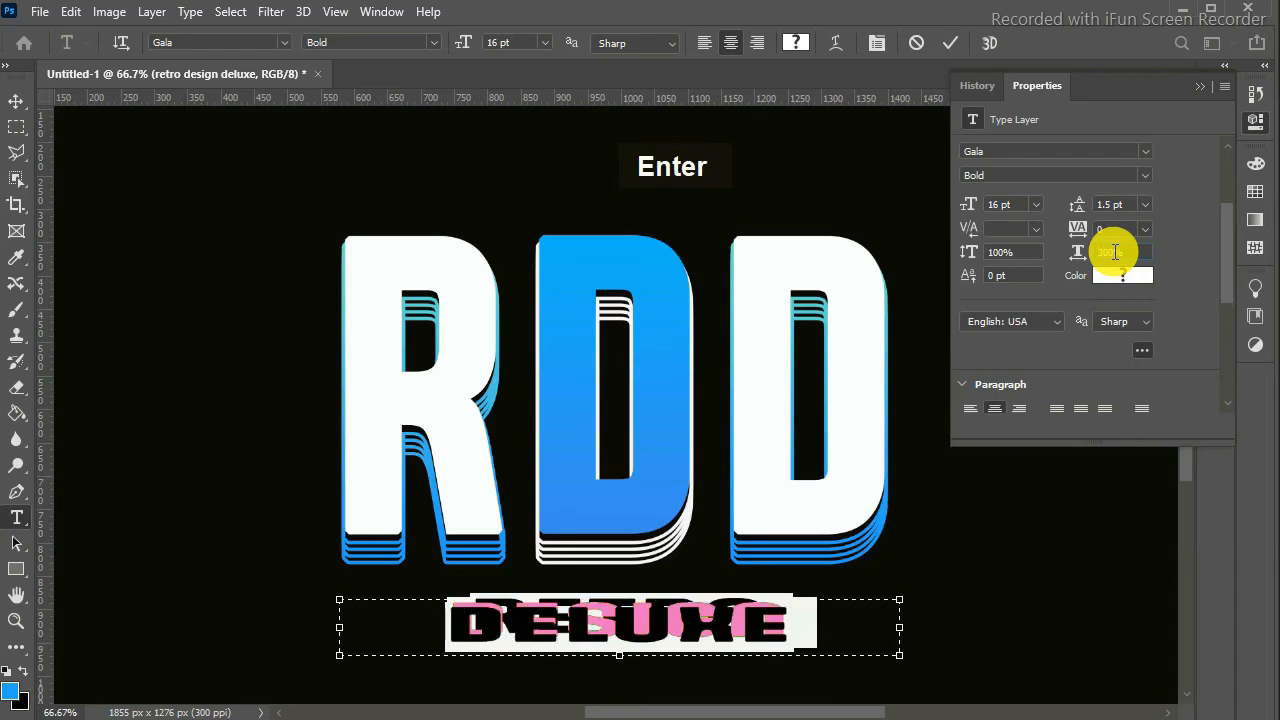
key("ctrl+z")
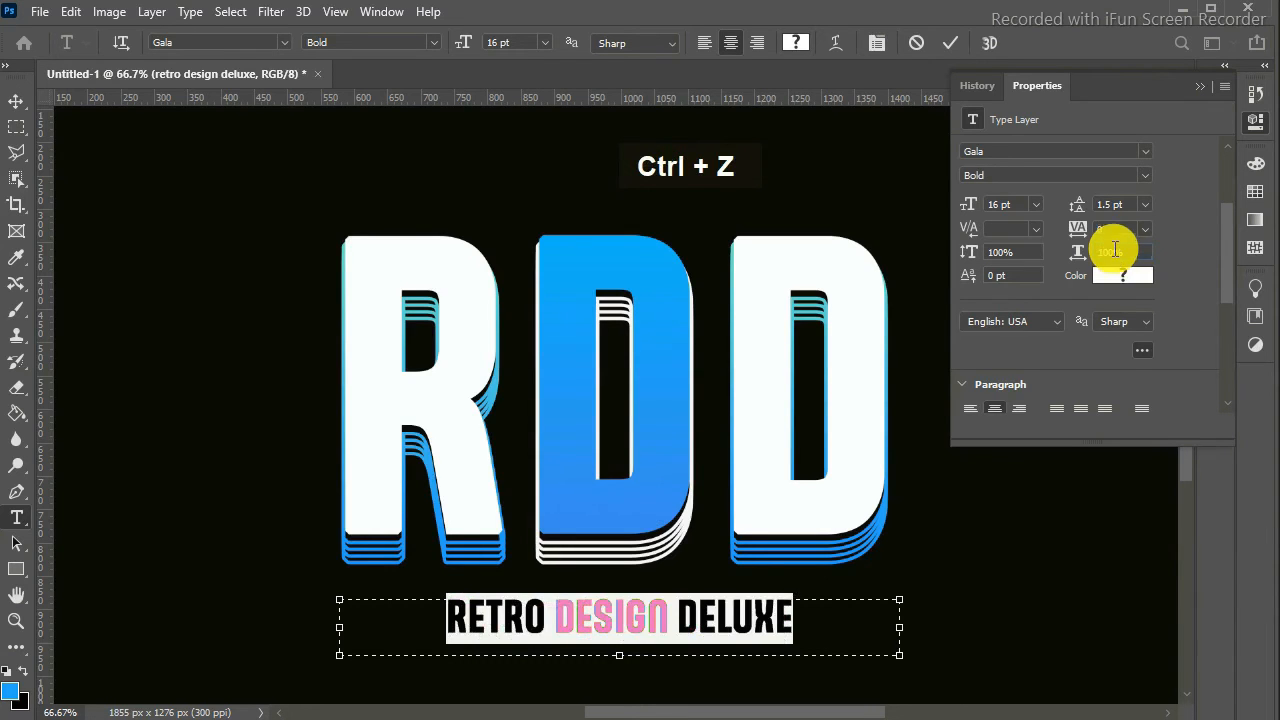
Set the tracking of the selected tagline text to 220
left_click(1145, 229)
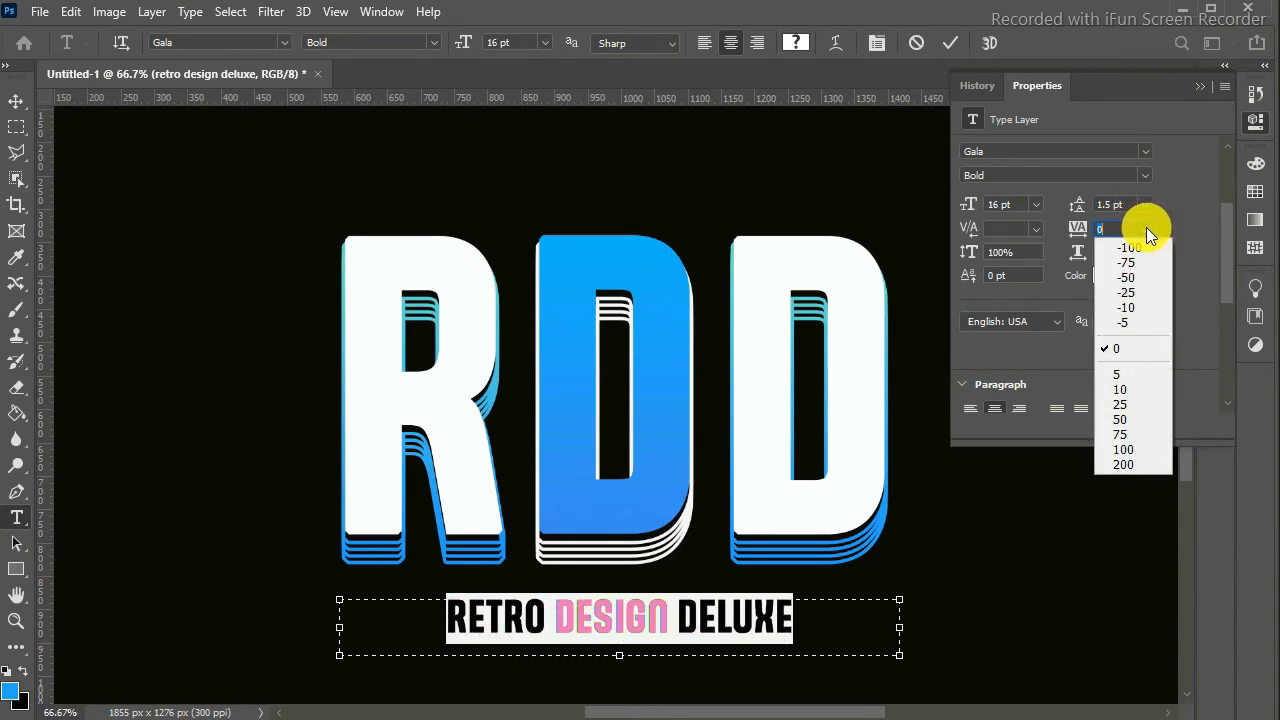
left_click(1125, 451)
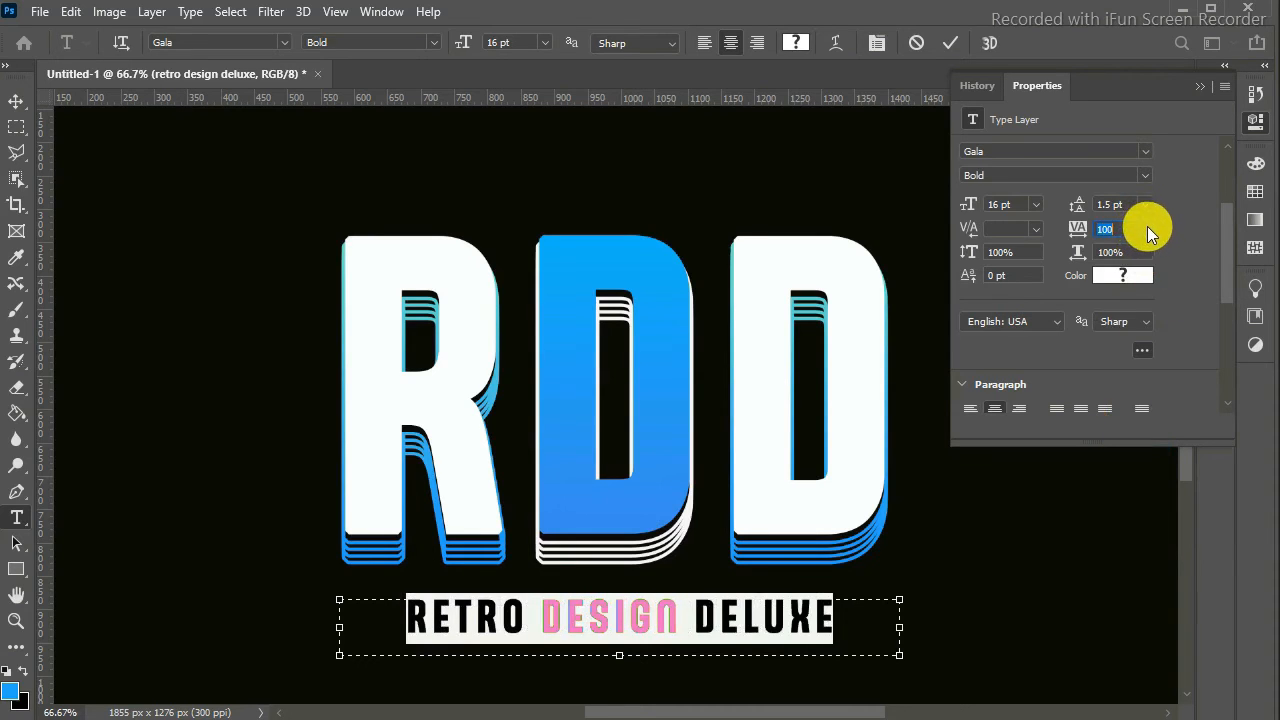
left_click(1146, 227)
left_click(1141, 464)
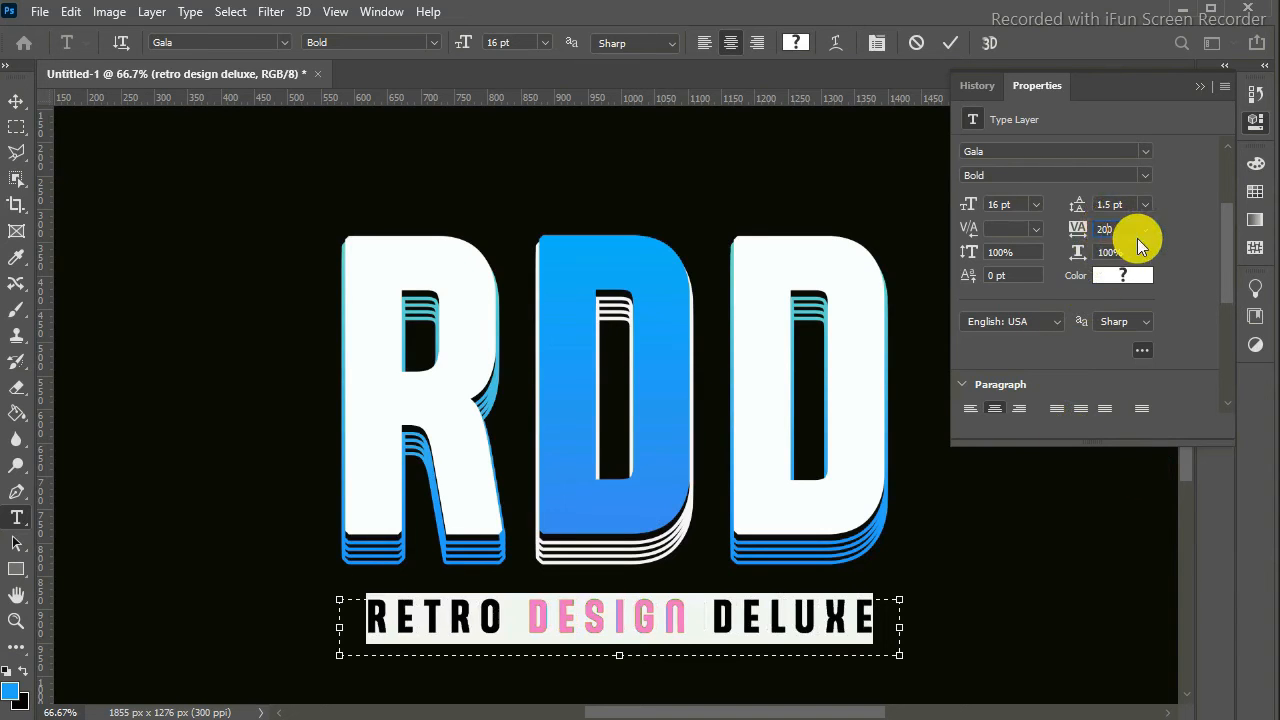
key("BackSpace")
type("2")
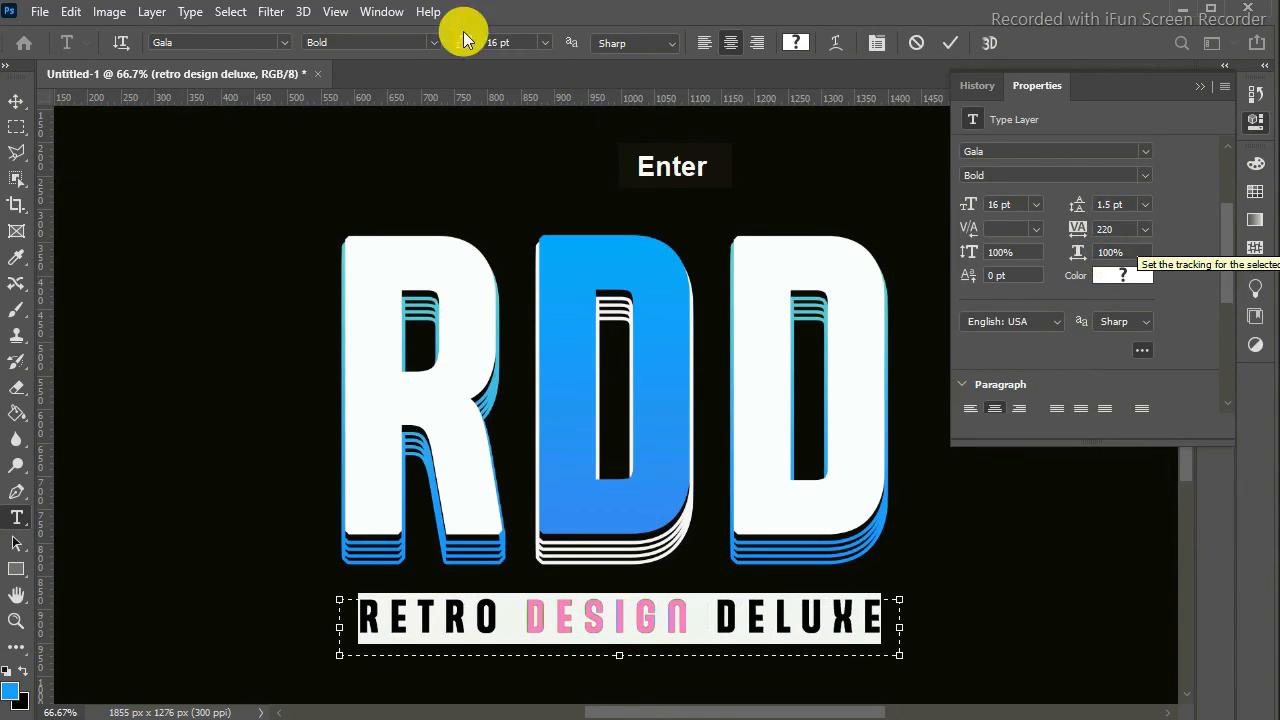
Commit the tagline text and nudge it slightly left and up to centre it under the letters
left_click(16, 101)
left_click_drag(684, 618, 676, 620)
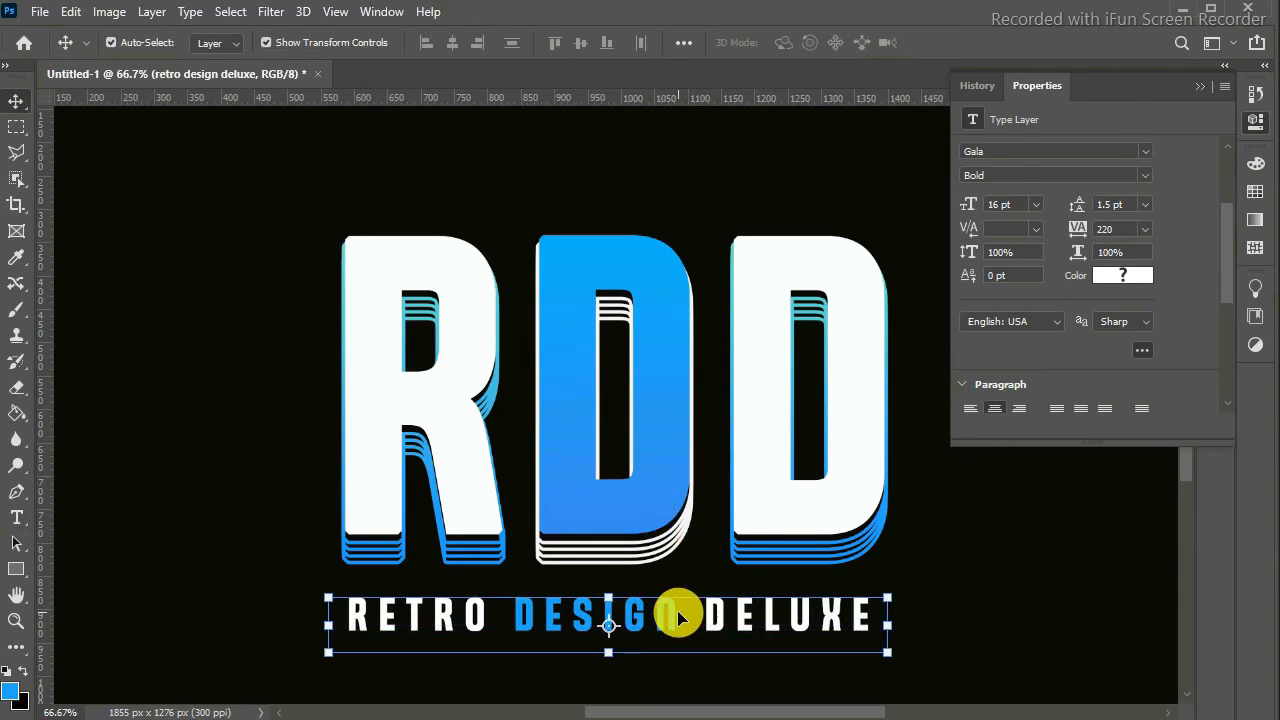
left_click(929, 591)
left_click(808, 614)
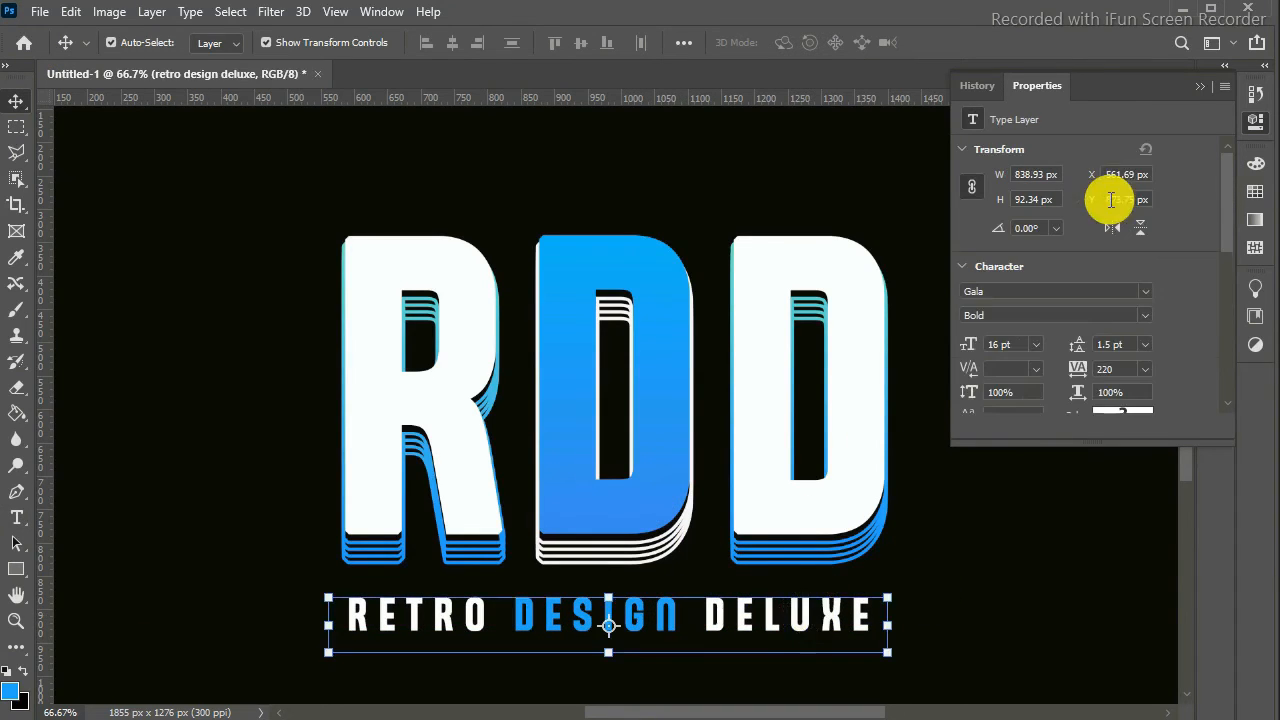
Close the text properties and duplicate the retro design deluxe text layer
left_click(1196, 87)
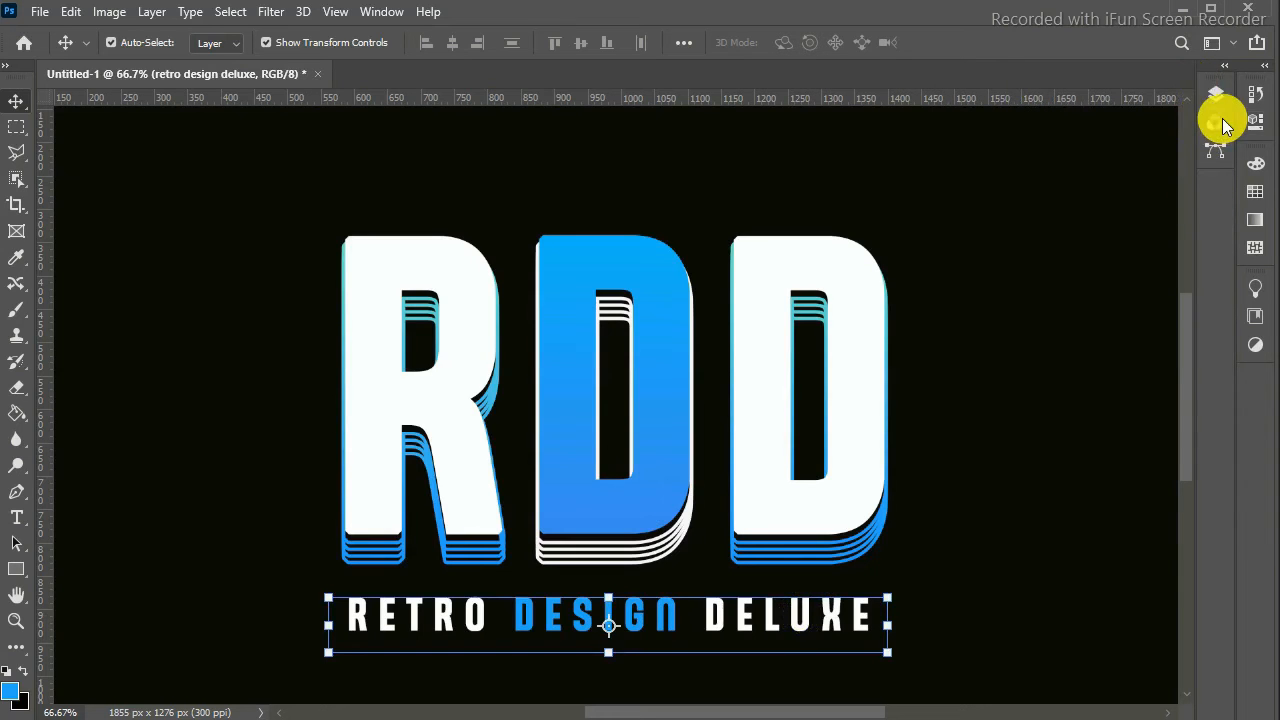
left_click(1213, 94)
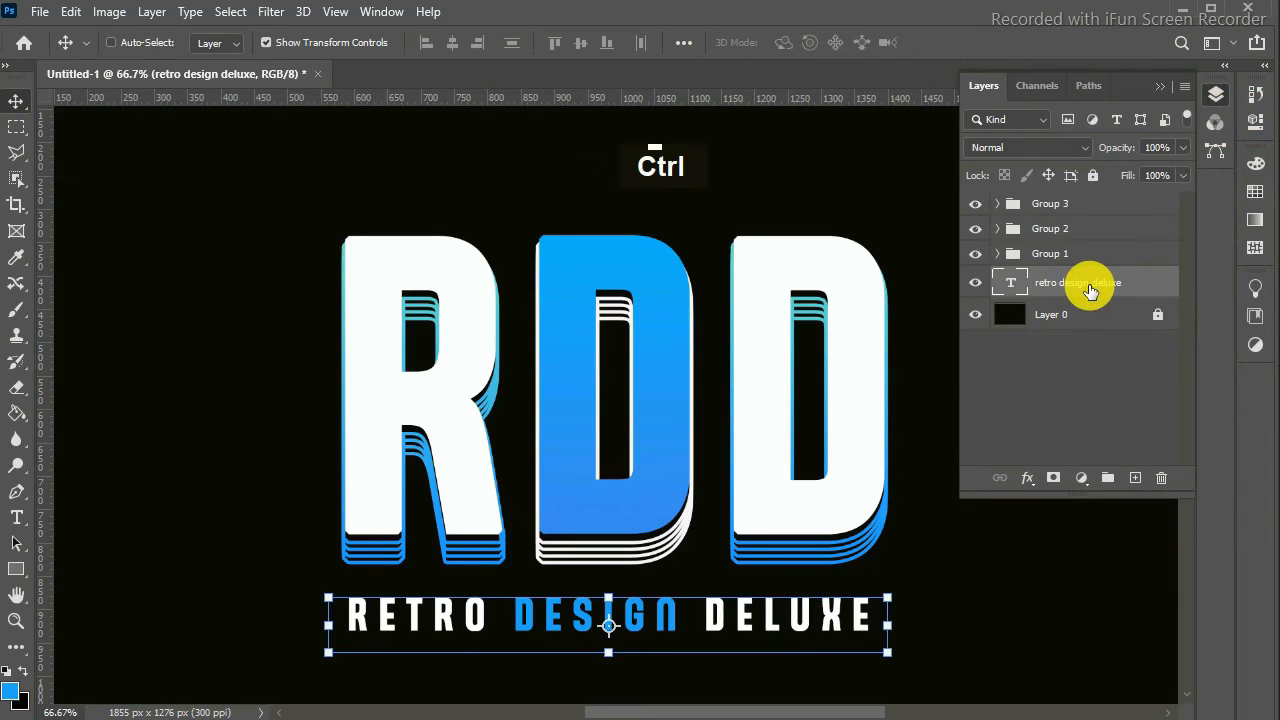
key("ctrl+j")
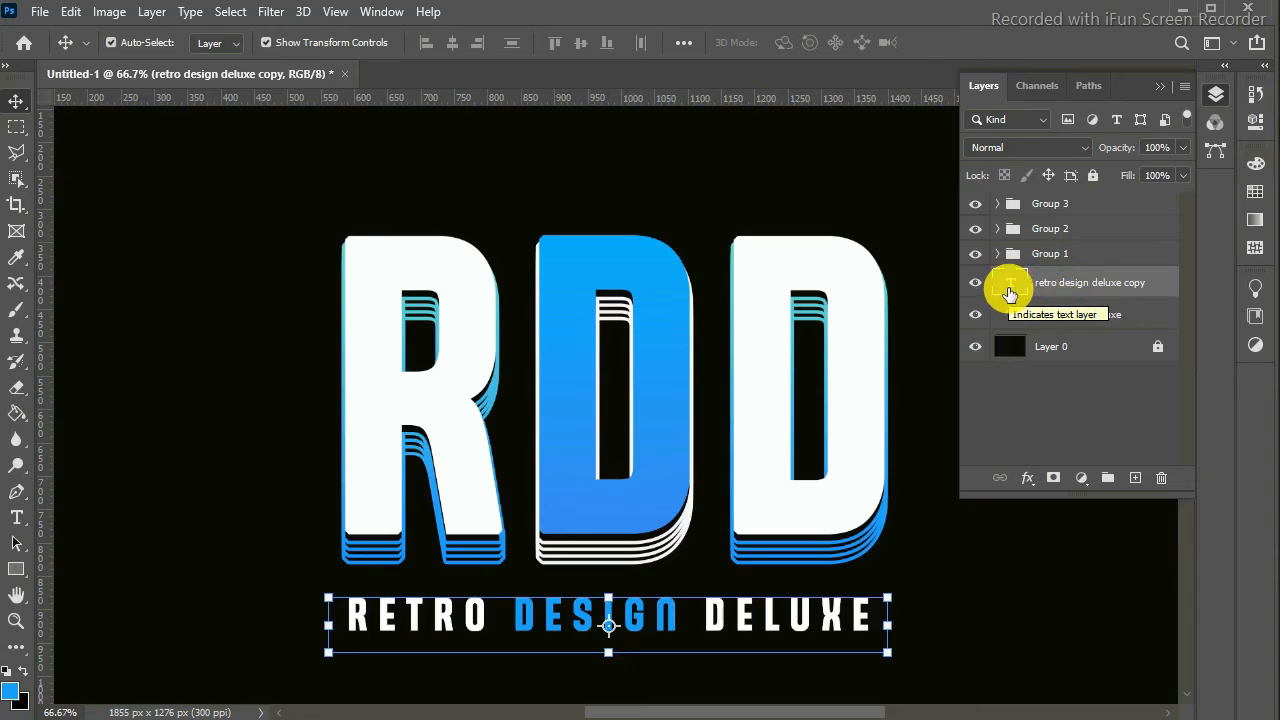
Set the duplicated tagline's fill opacity to 0% and add a white 5 px outside Stroke, collapsing its effects list
double_click(1160, 289)
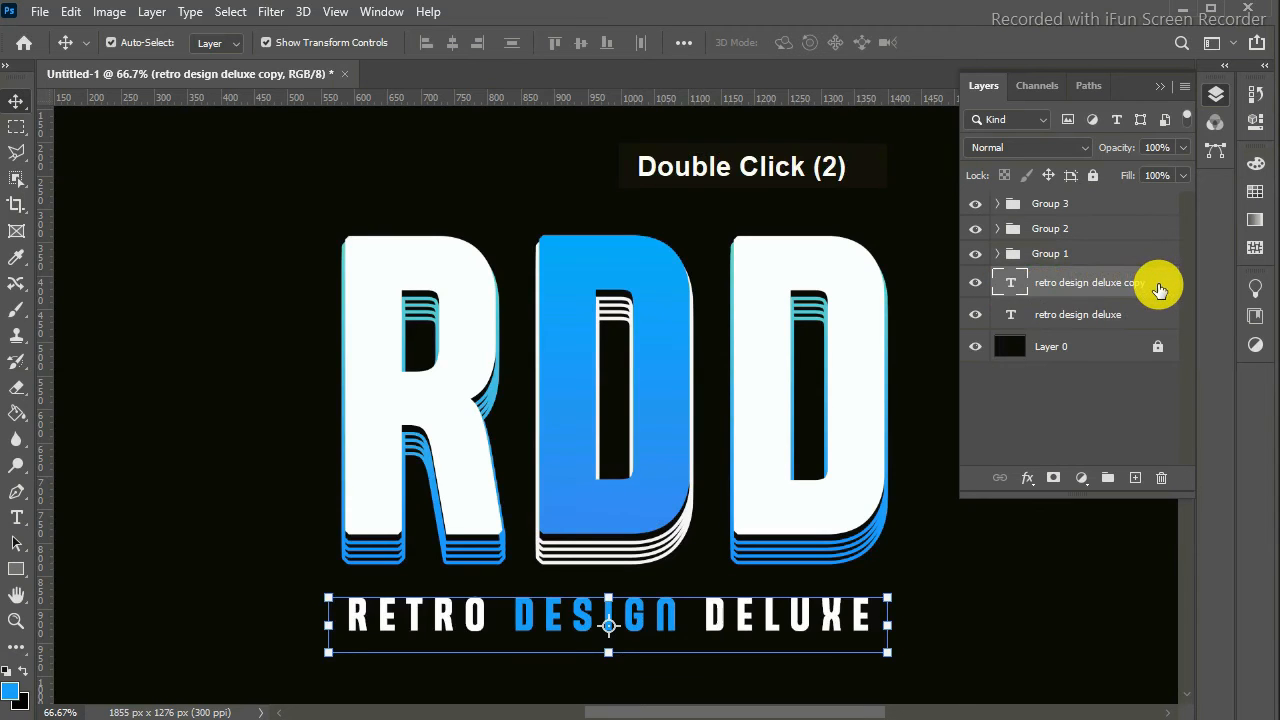
left_click_drag(551, 251, 911, 168)
left_click_drag(901, 306, 782, 302)
left_click_drag(848, 146, 1002, 124)
left_click(632, 303)
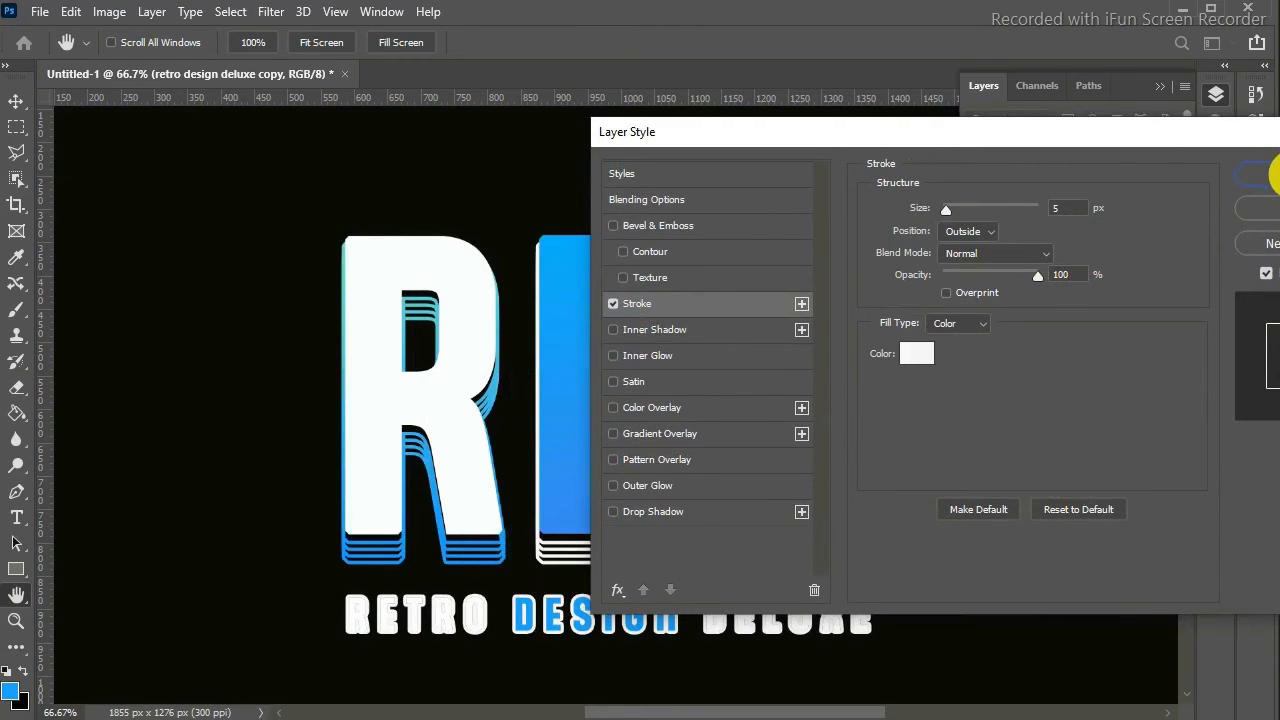
left_click(1270, 176)
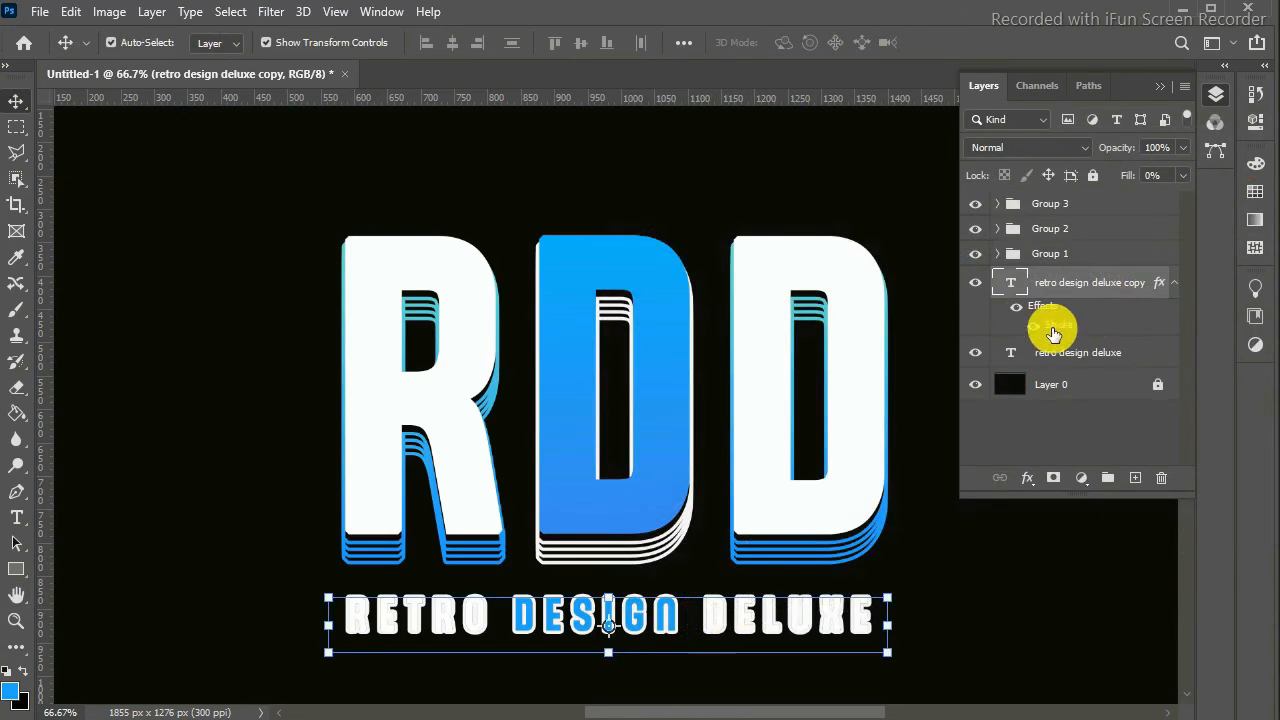
left_click(1175, 286)
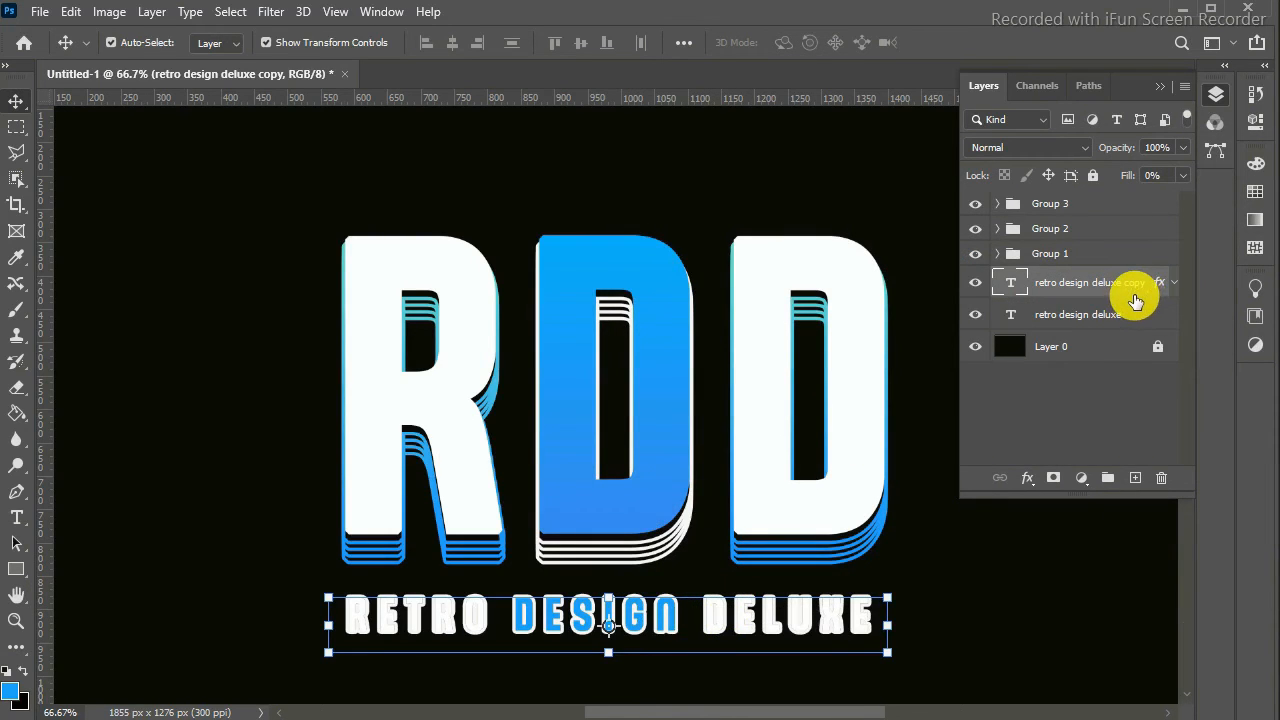
Duplicate the outlined retro design deluxe copy text layer
left_click(1135, 298, "ctrl")
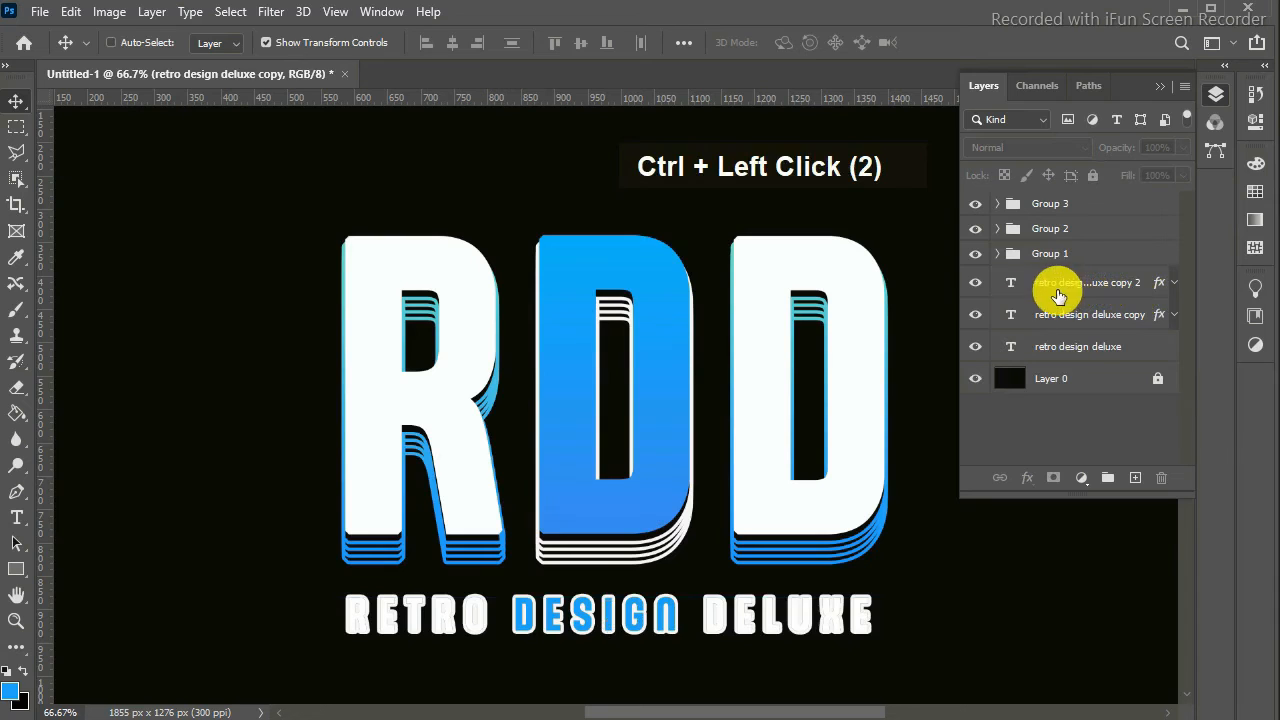
double_click(1040, 292)
left_click(1248, 206)
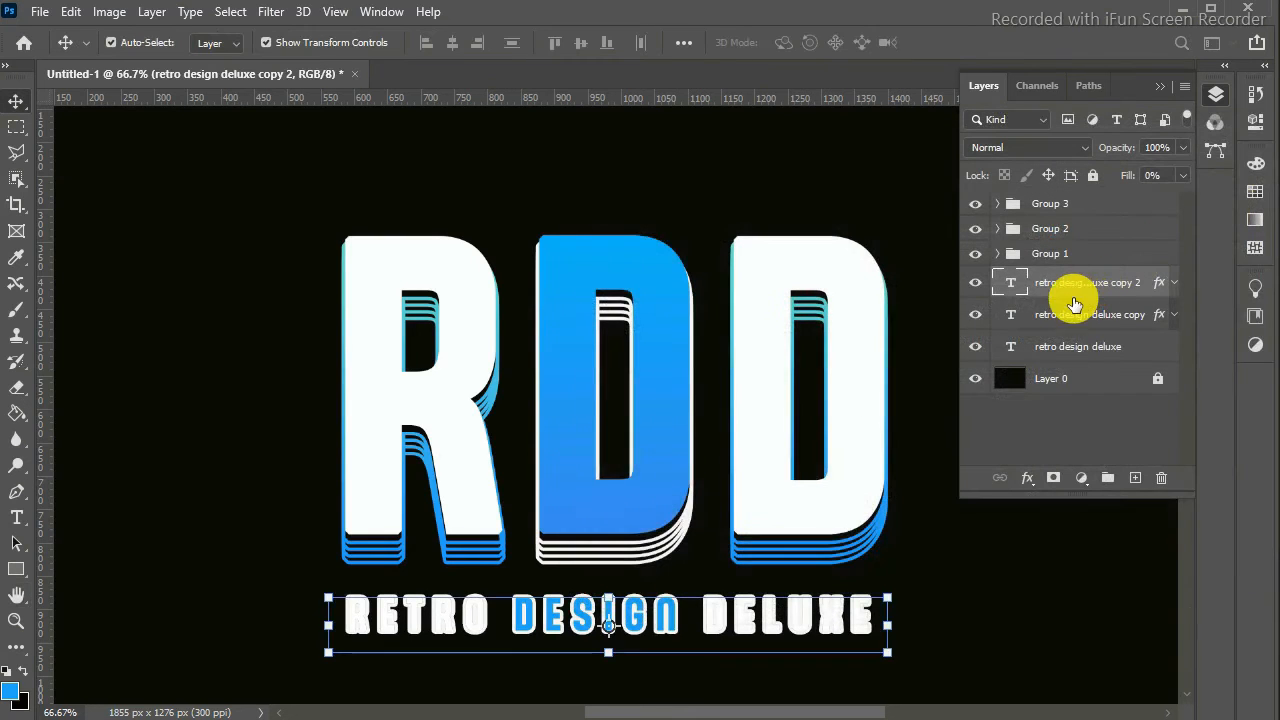
double_click(1009, 283)
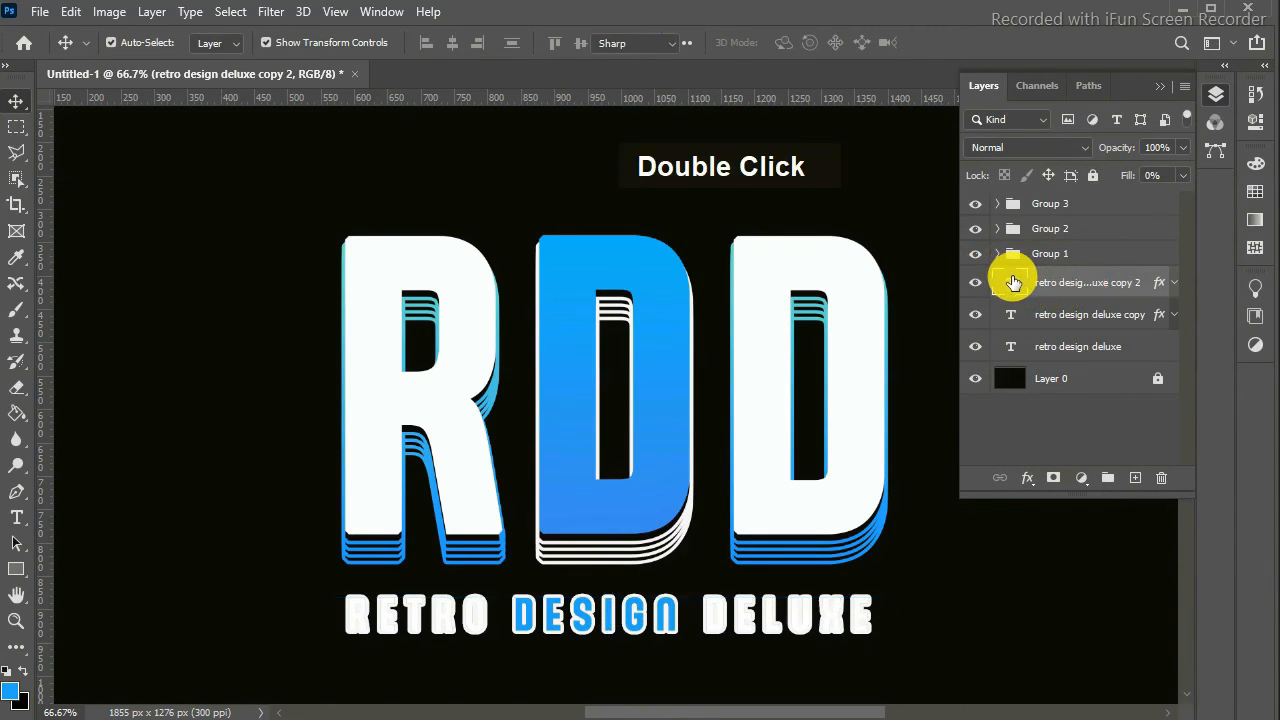
left_click_drag(709, 617, 924, 604)
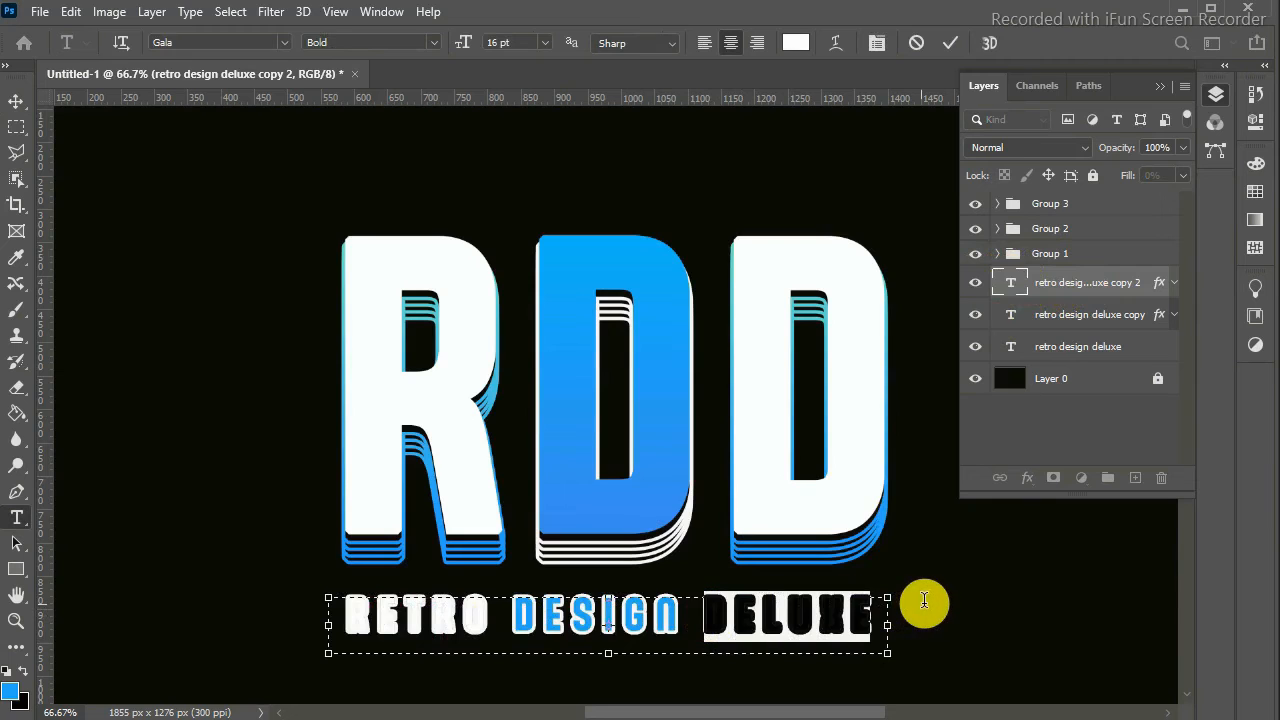
key("BackSpace")
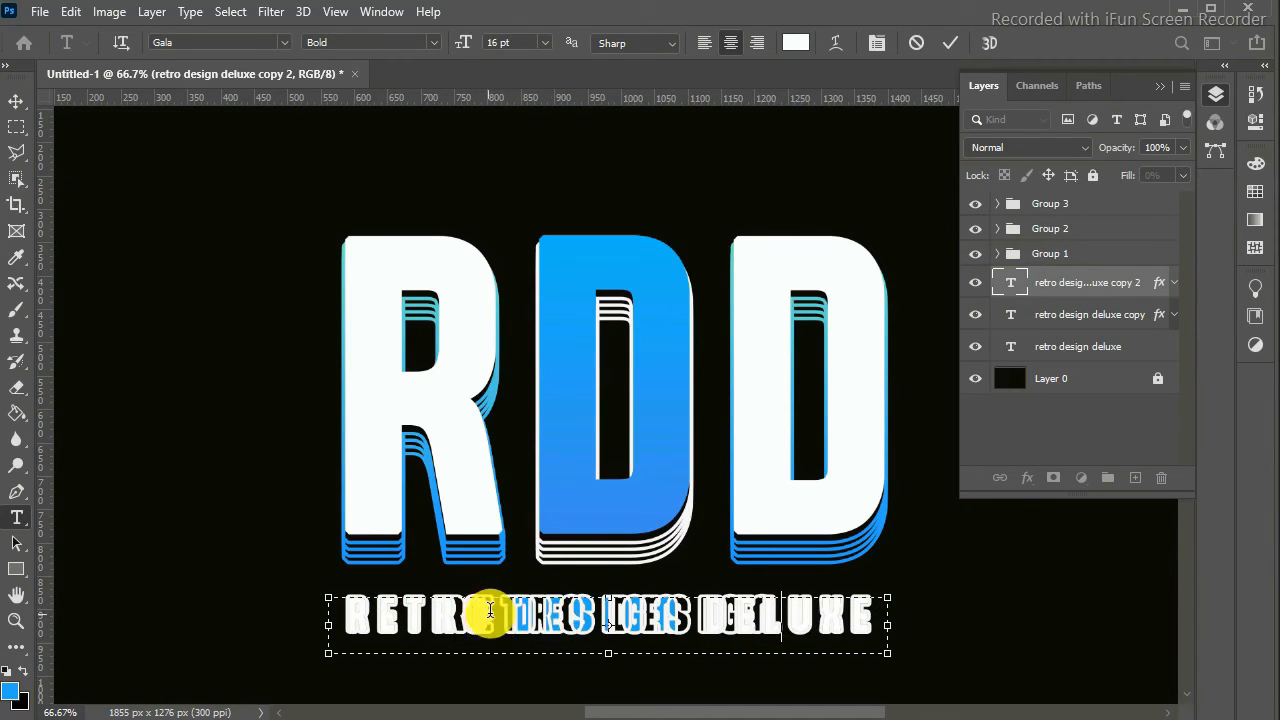
left_click_drag(498, 616, 322, 608)
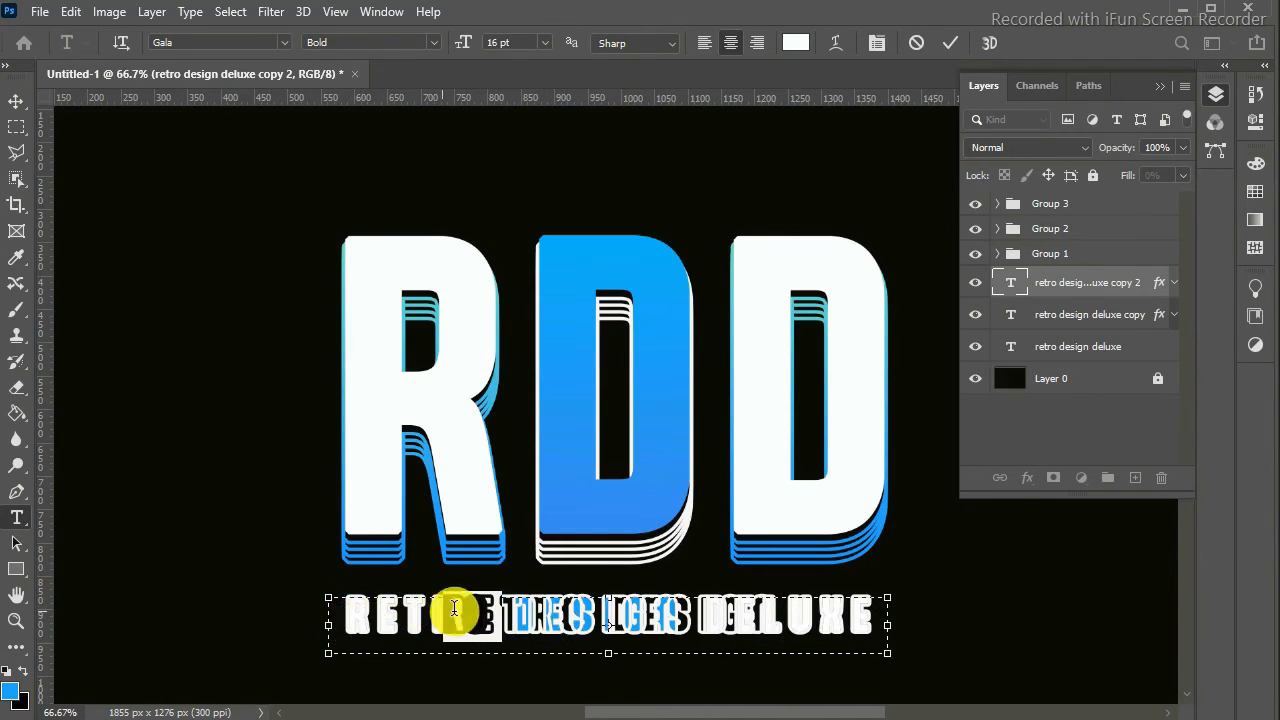
key("ctrl")
key("ctrl+z")
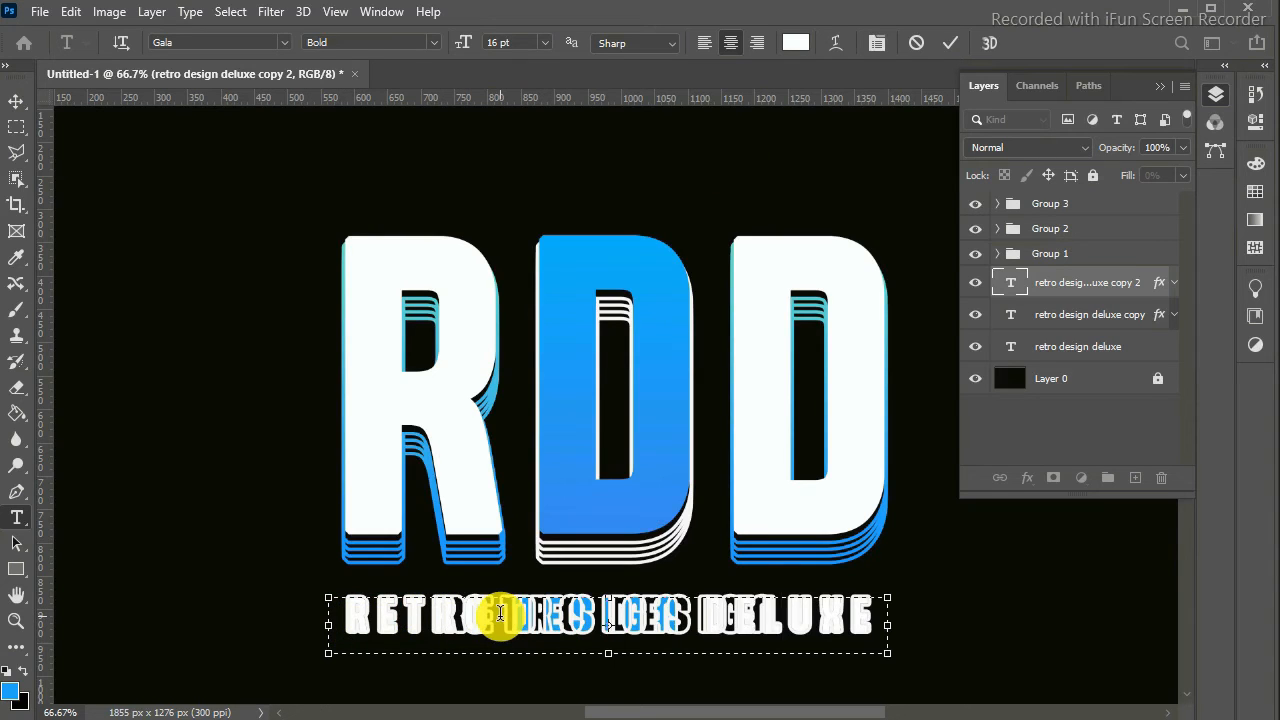
key("ctrl")
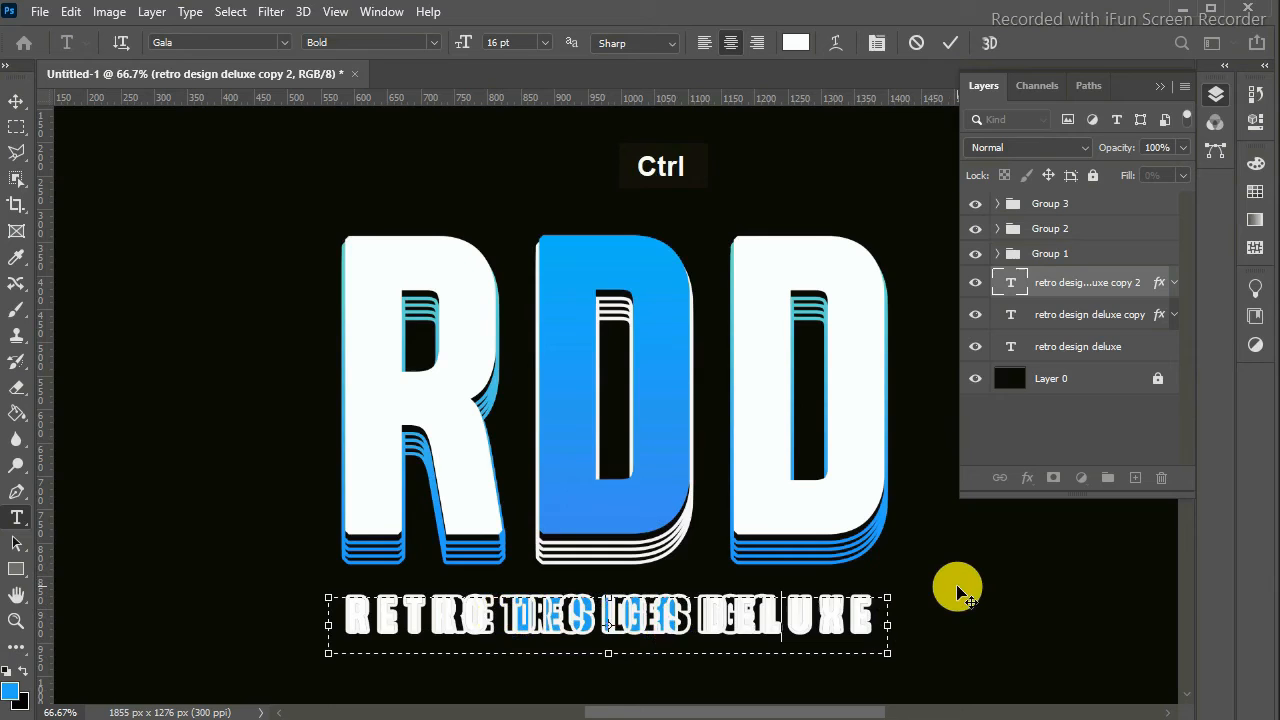
left_click(16, 101)
key("ctrl+z")
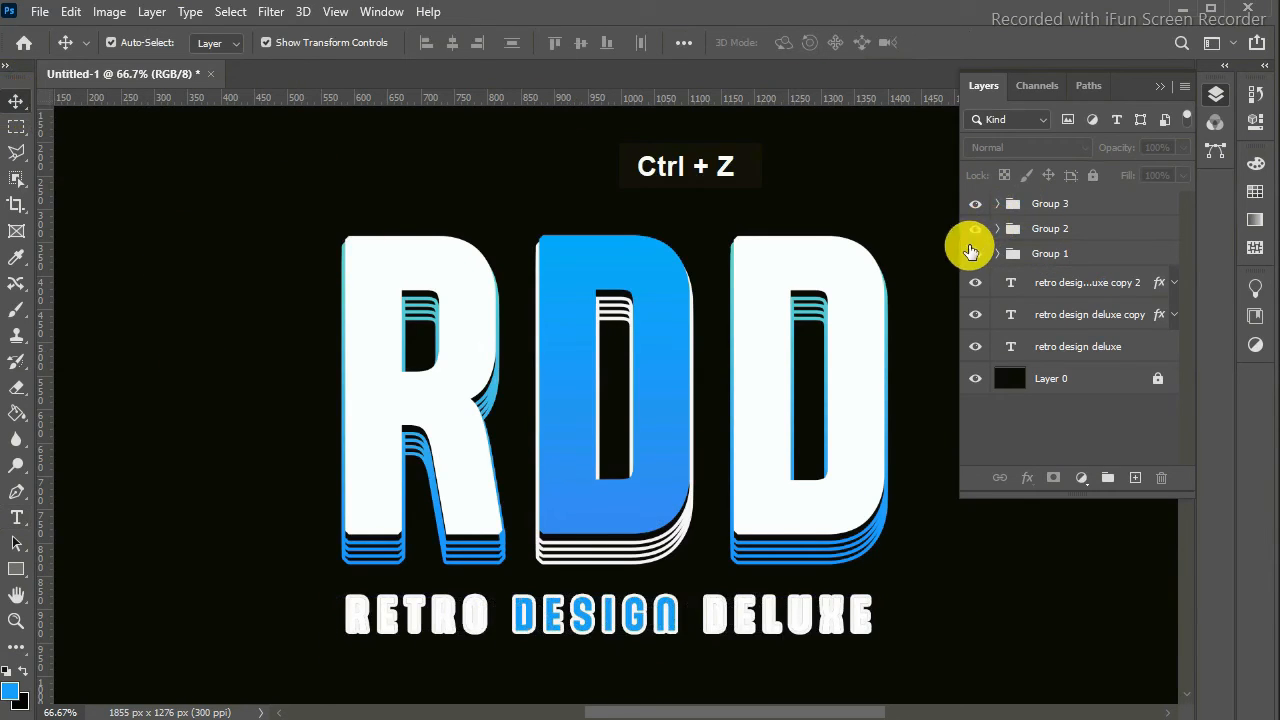
Delete the word DESIGN from the uppermost outlined tagline copy and commit the text
left_click(1013, 285)
double_click(1011, 284)
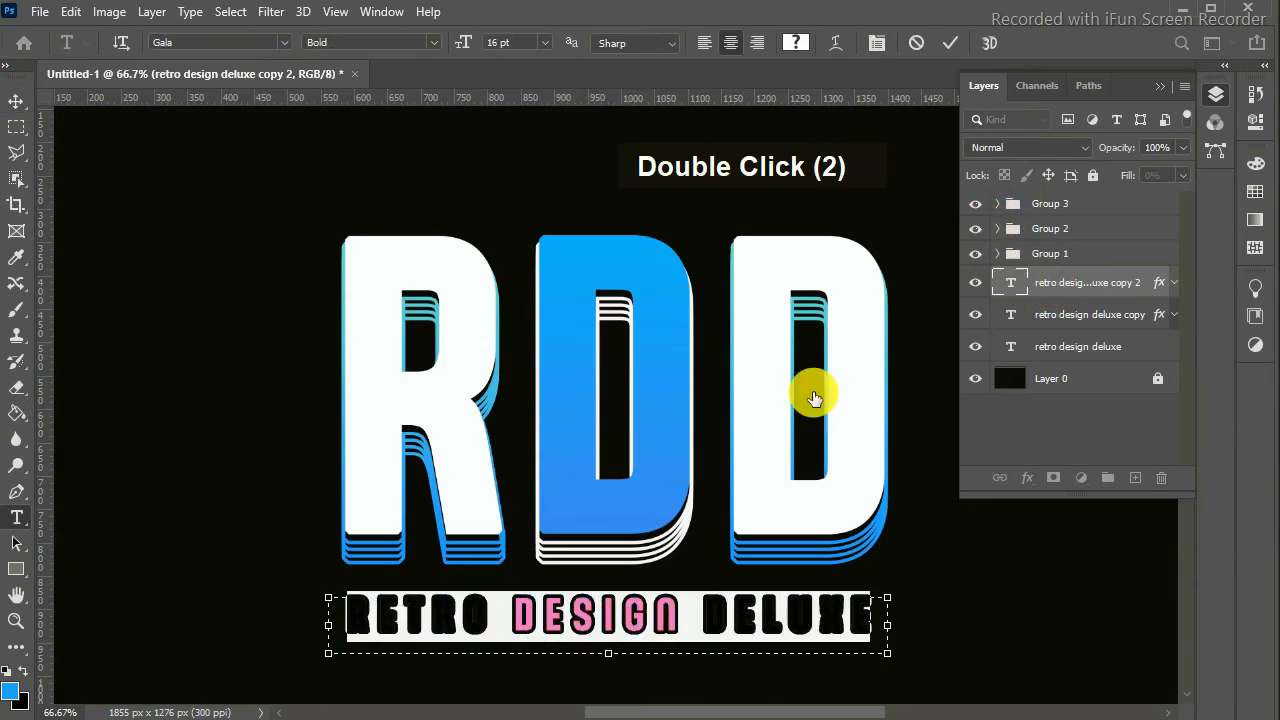
left_click_drag(677, 603, 510, 611)
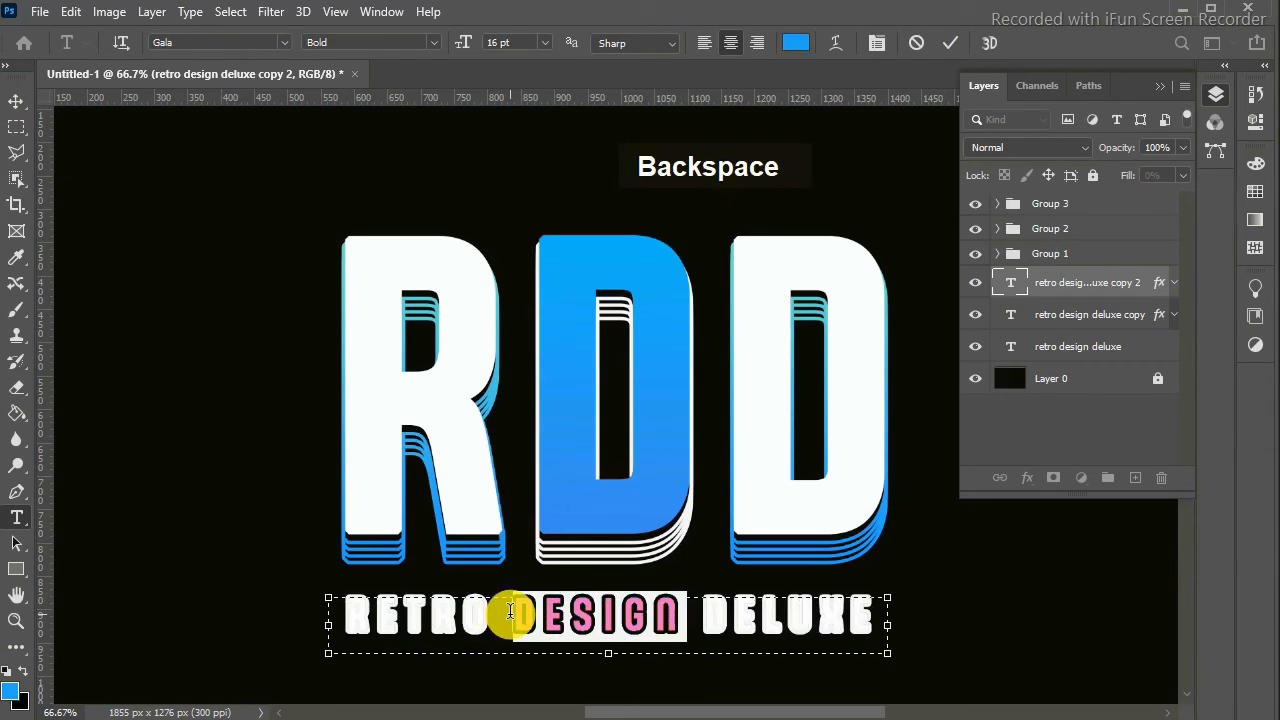
key("BackSpace")
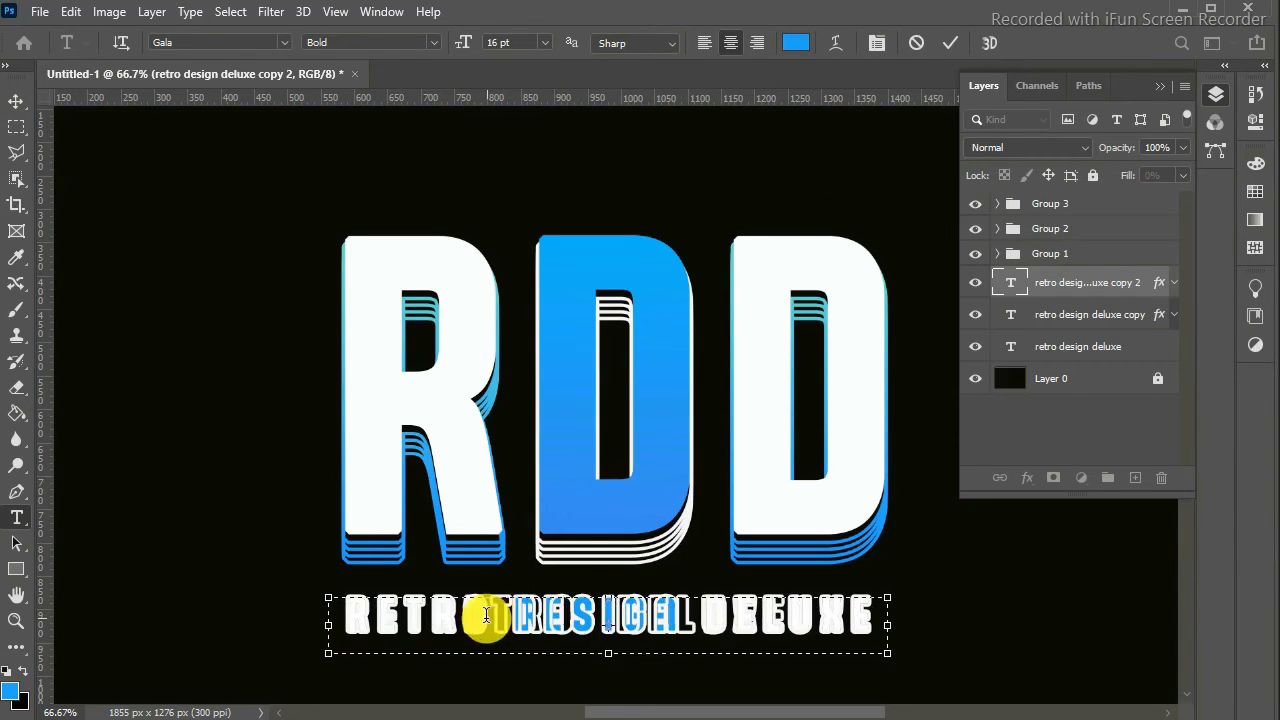
left_click(16, 101)
Nudge the outlined RETRO DELUXE text down so it sits partly below the original tagline
key("Down")
key("Down")
key("Down")
key("Down")
key("Down")
key("Down")
key("Down")
key("Down")
key("Down")
key("Down")
key("Down")
key("Down")
key("Down")
key("Down")
key("Down")
key("Down")
key("Down")
key("Down")
key("Down")
key("Down")
key("Down")
key("Down")
key("Down")
key("Down")
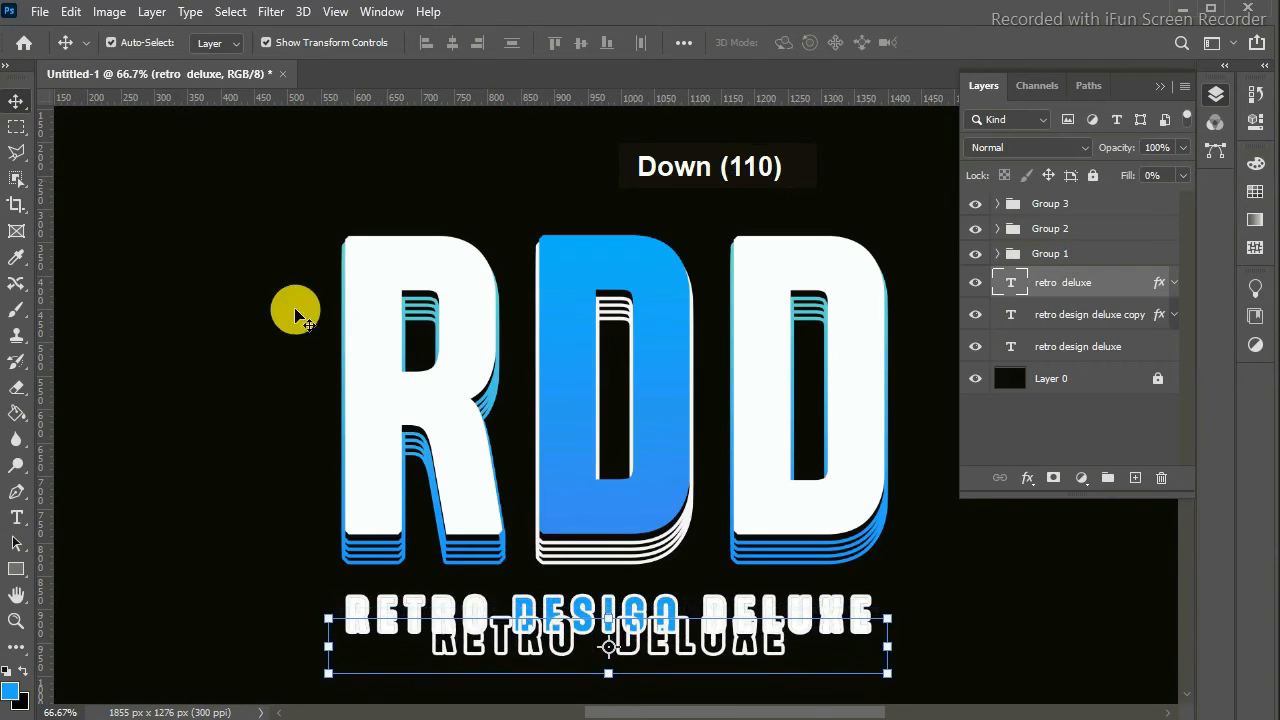
Add spaces between RETRO and DELUXE in the outlined text to line both words up with the tagline, and commit it
double_click(586, 640)
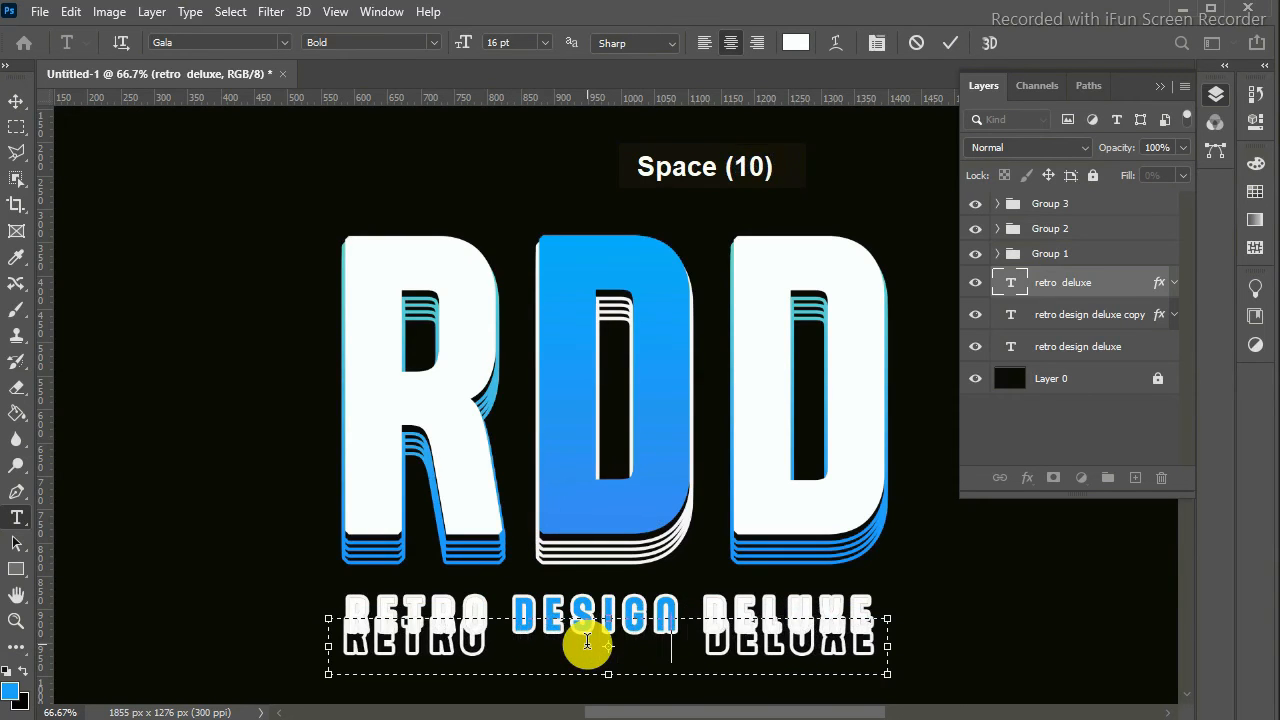
key("BackSpace")
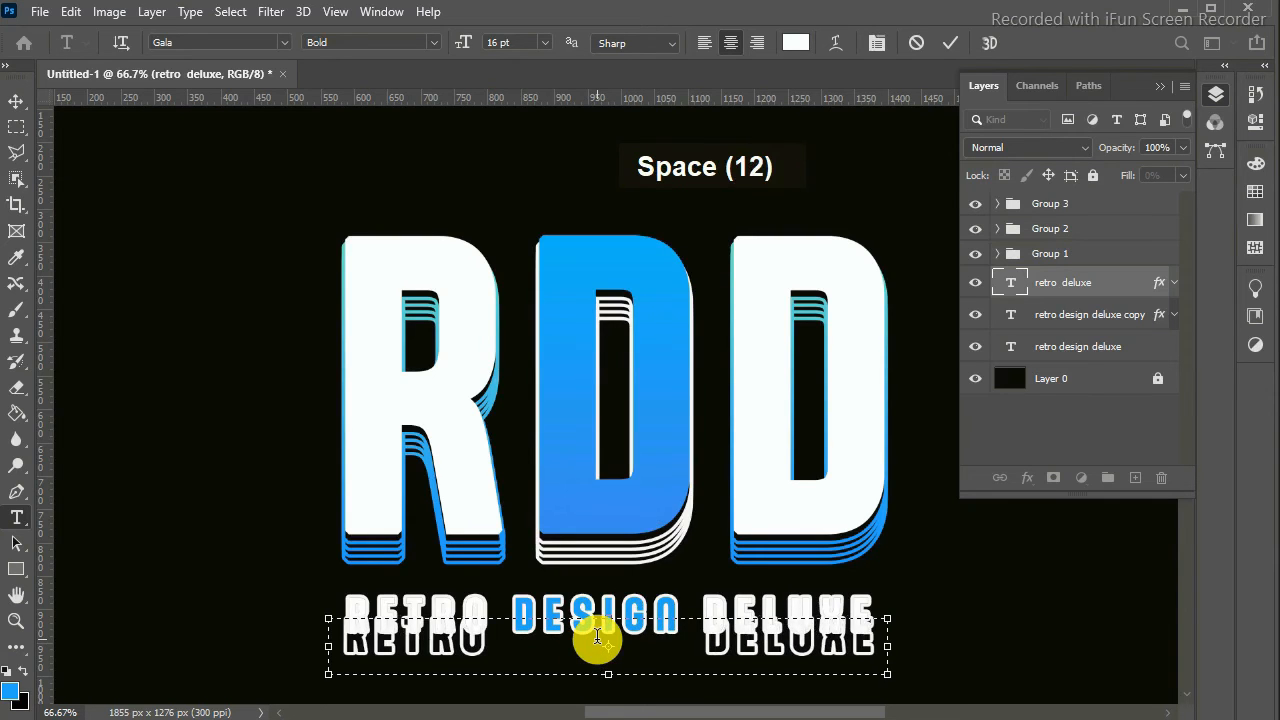
left_click(20, 100)
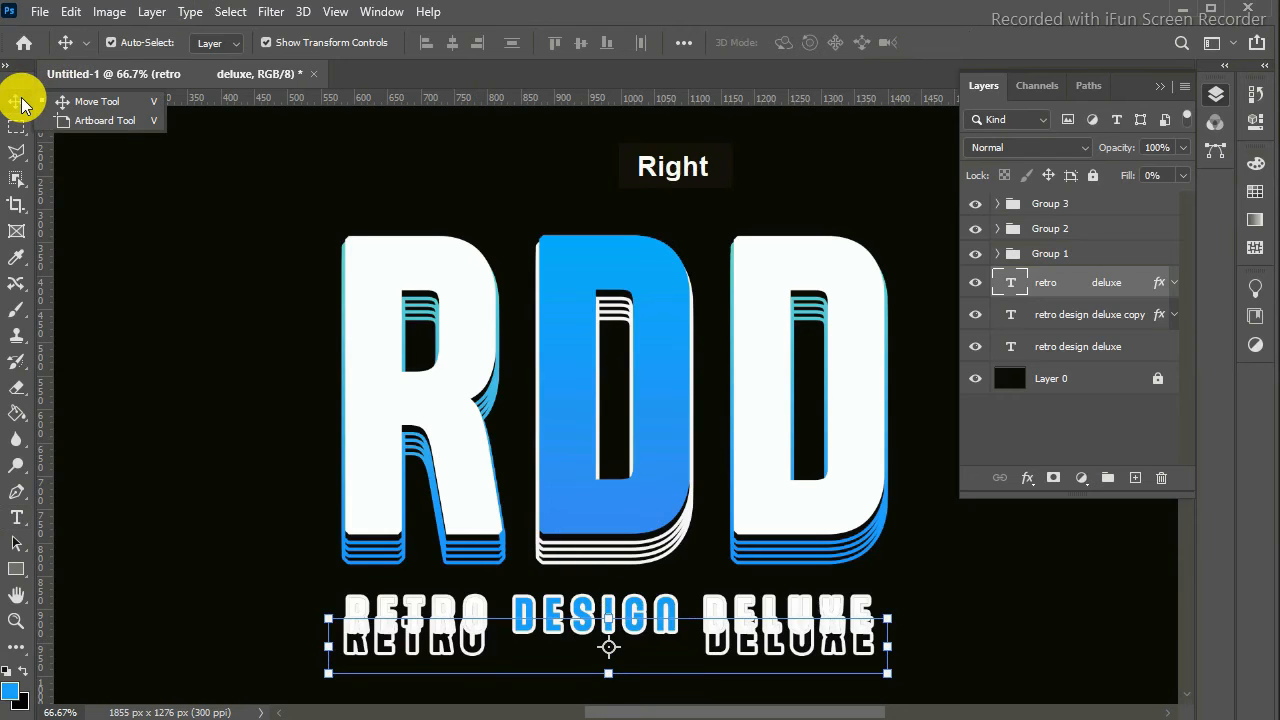
left_click(255, 537)
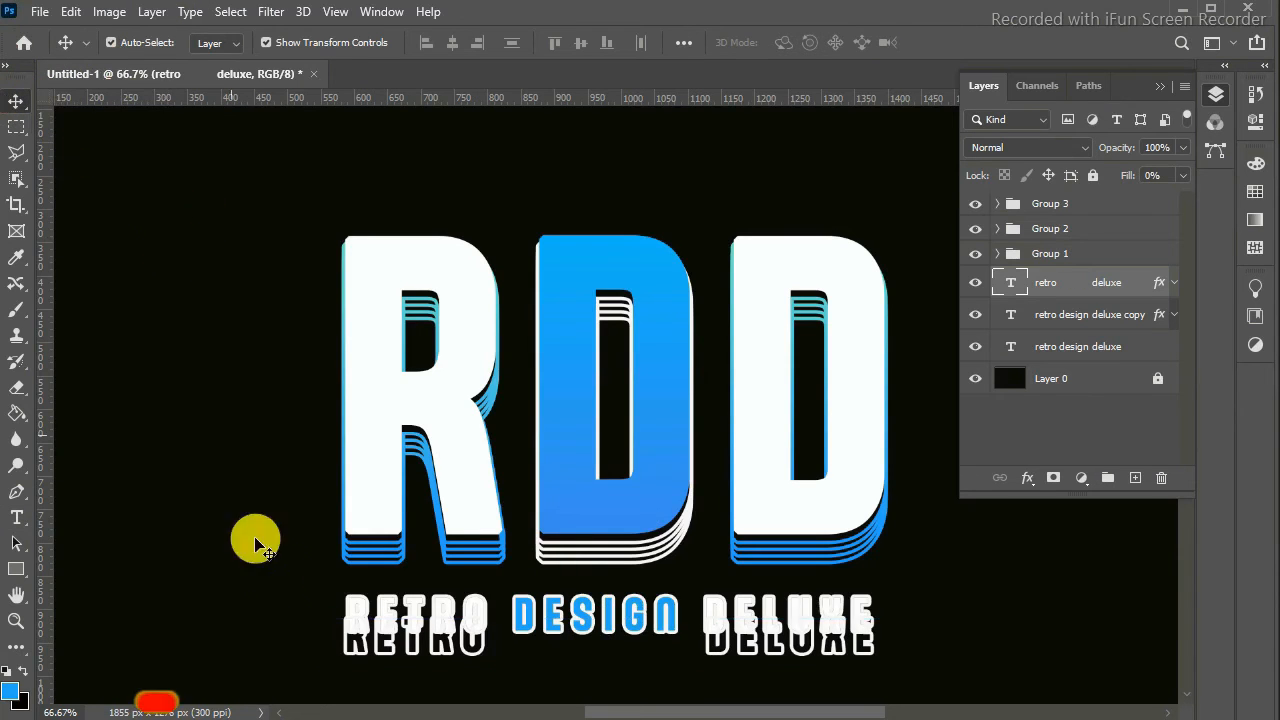
left_click(424, 652)
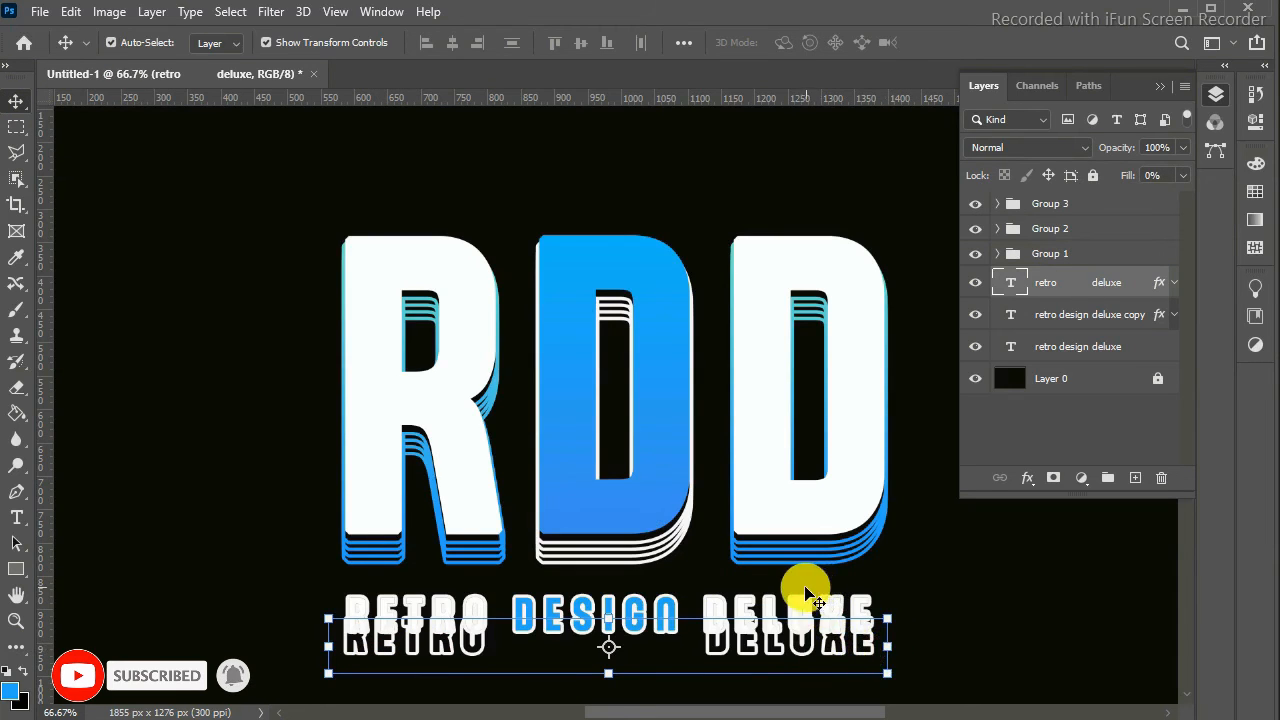
Delete DELUXE and the letters RET from the retro design deluxe copy layer's text and commit it
left_click(1062, 312)
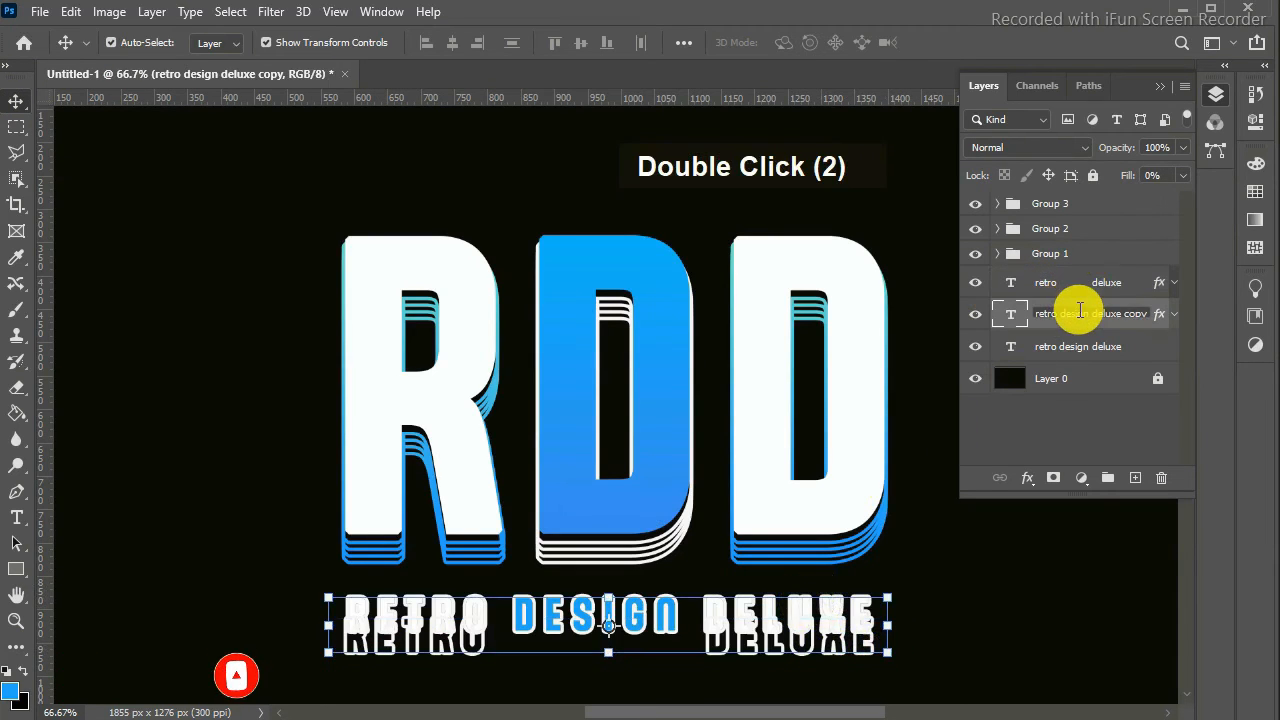
double_click(1006, 318)
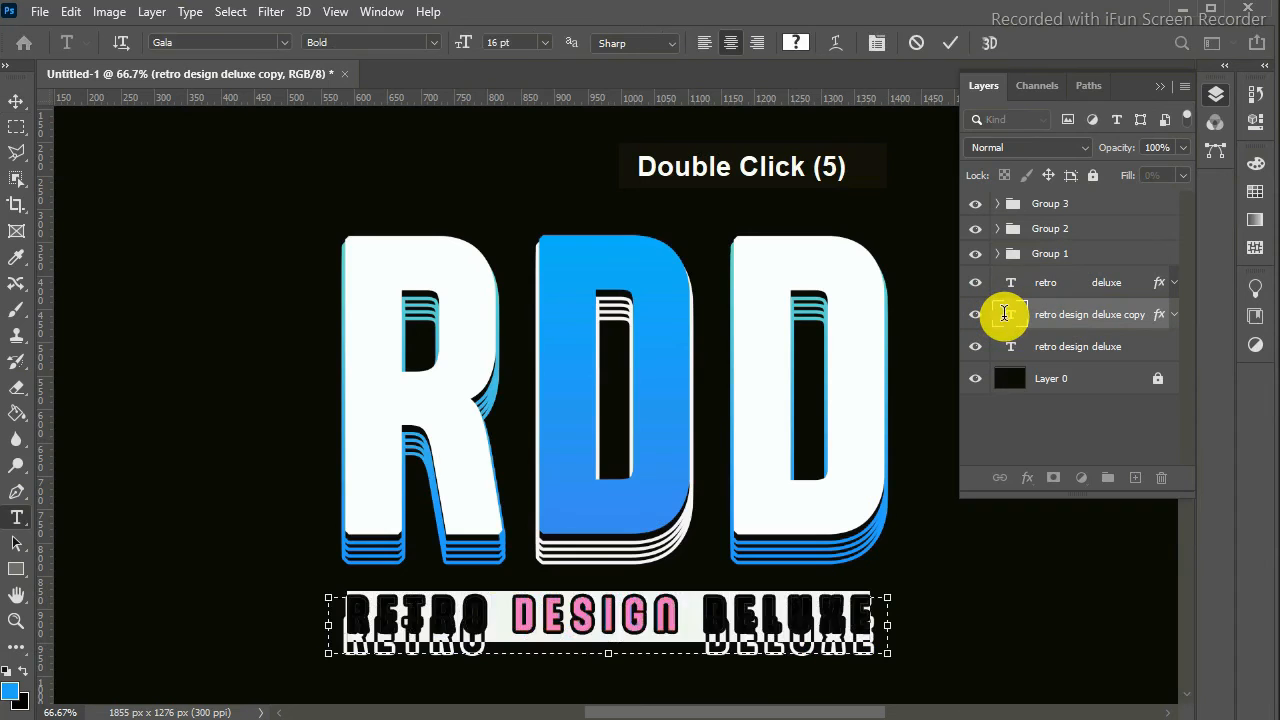
left_click_drag(702, 608, 914, 598)
key("BackSpace")
left_click_drag(502, 617, 302, 620)
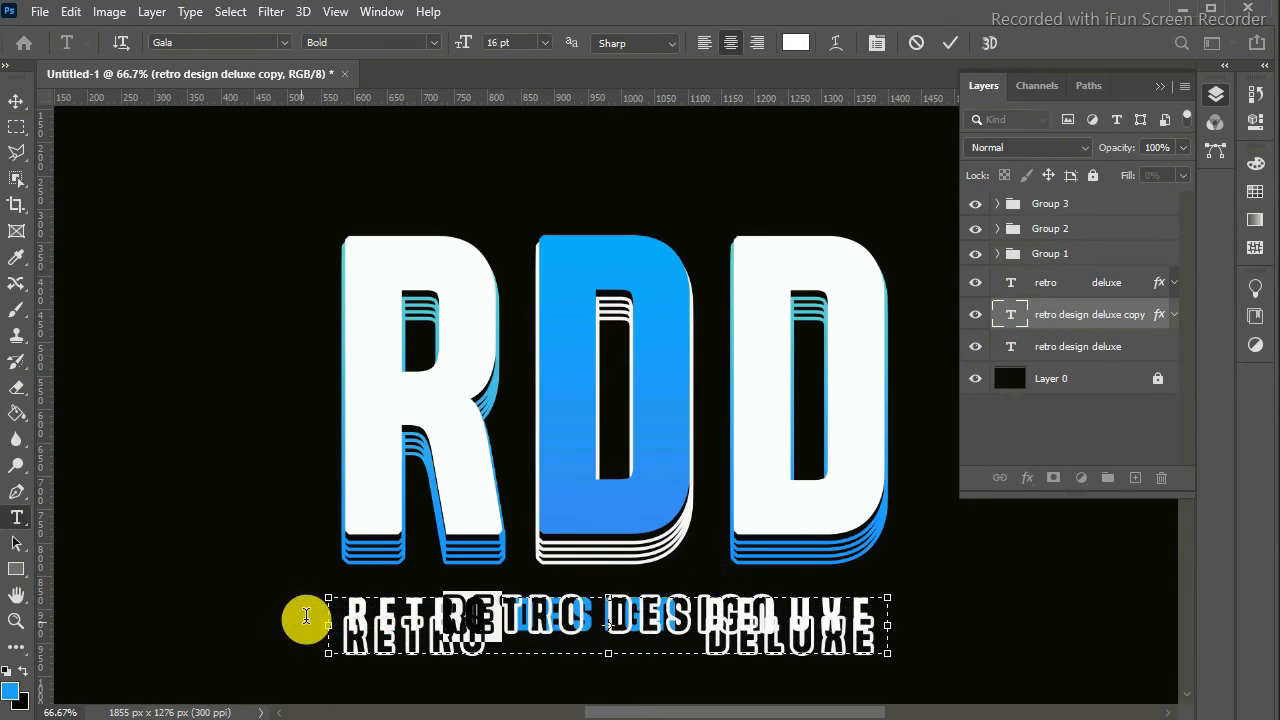
key("BackSpace")
key("BackSpace")
key("BackSpace")
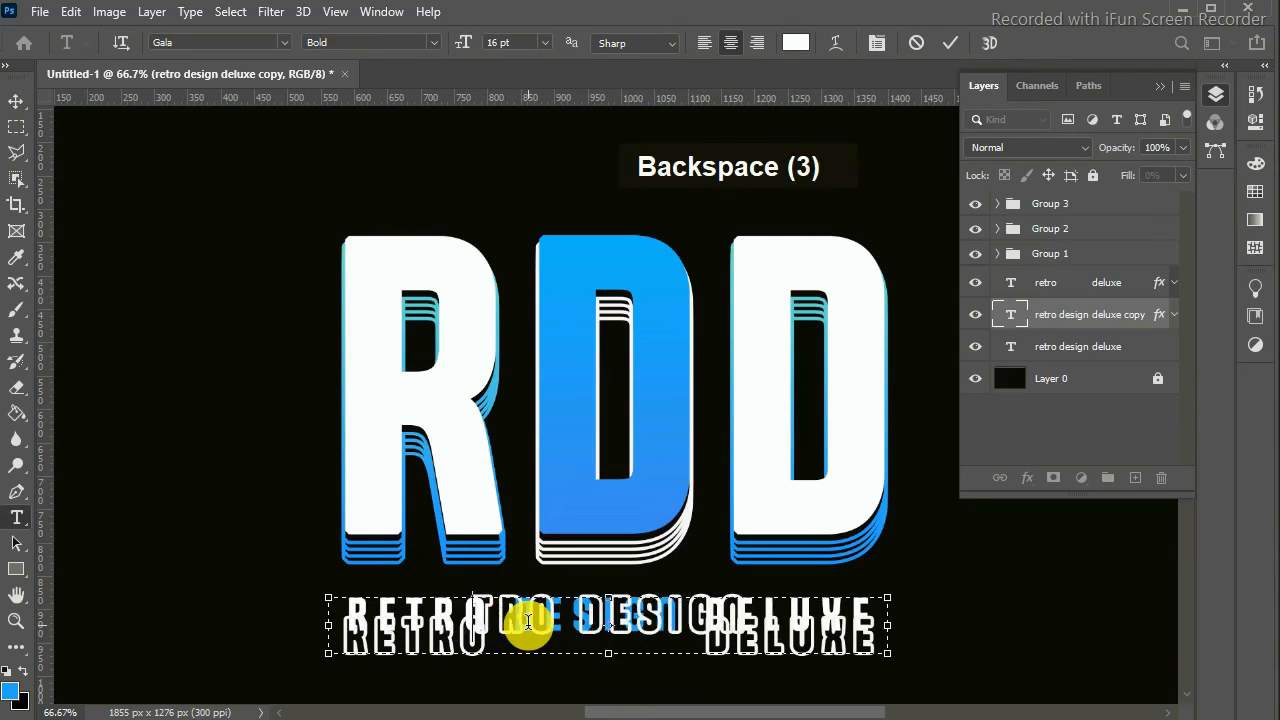
key("BackSpace")
key("BackSpace")
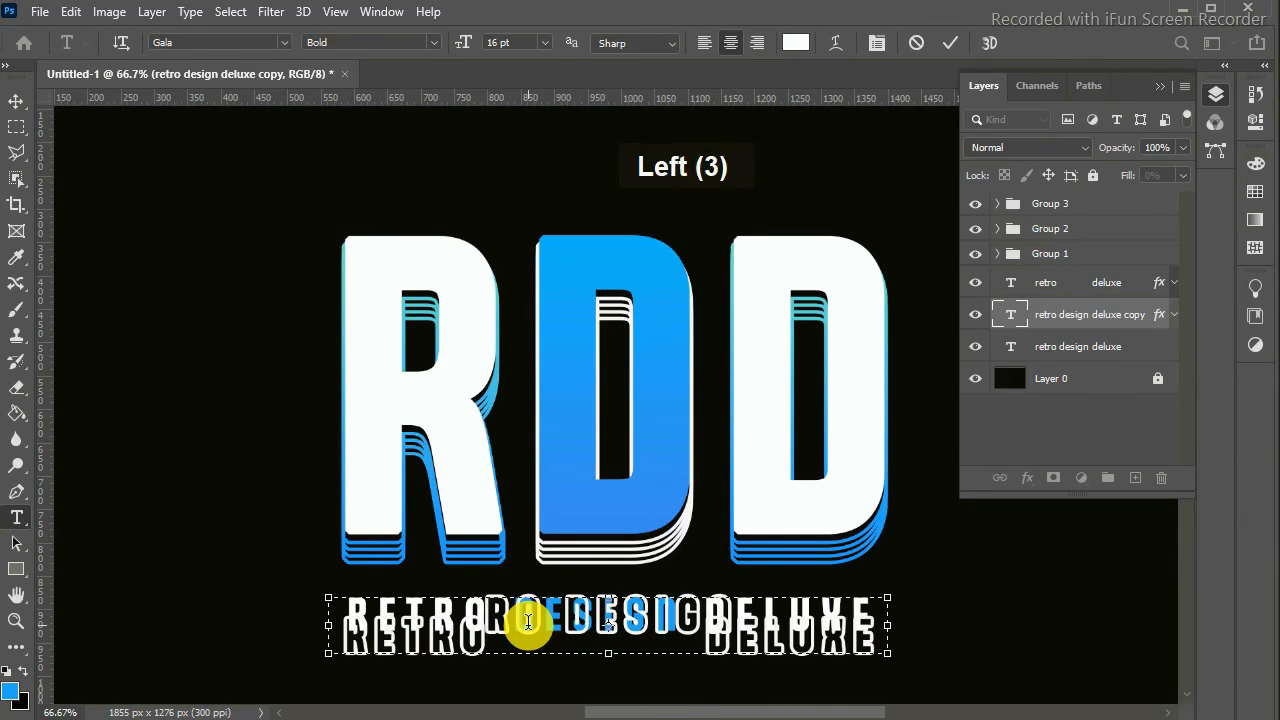
left_click(17, 101)
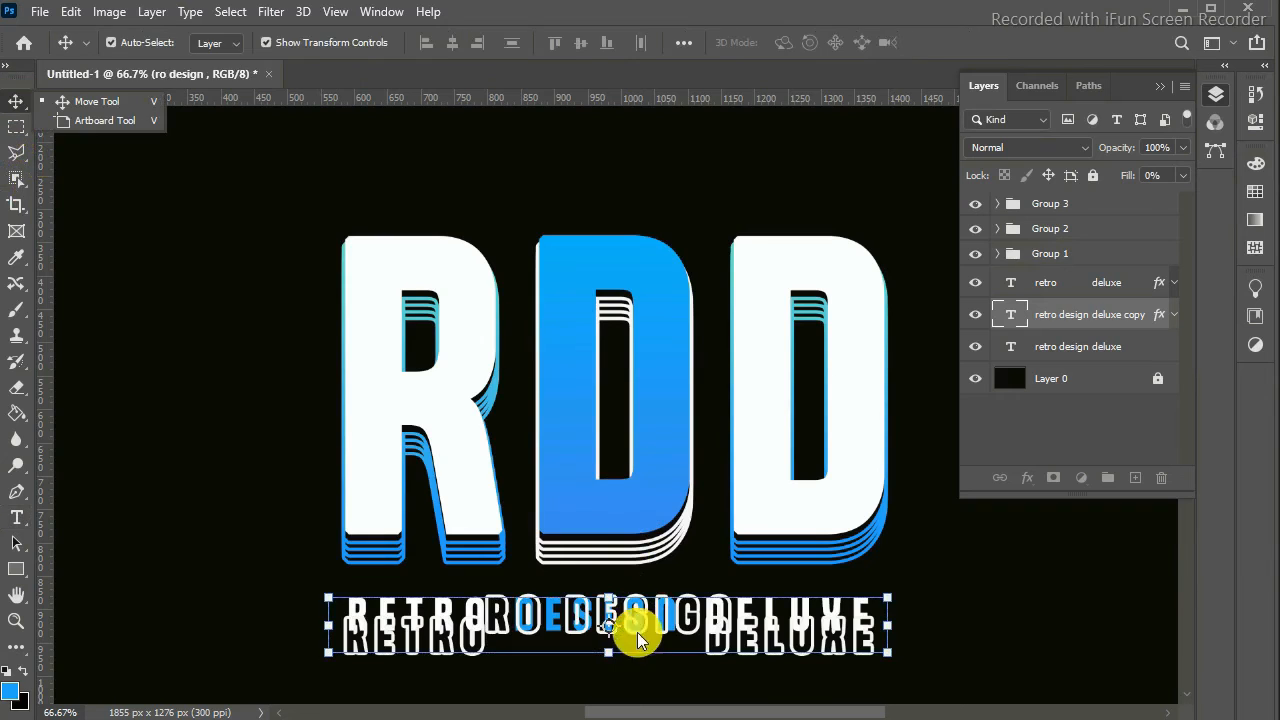
Undo the free move of the outlined RO DESIGN text and nudge it straight up, clear of the tagline
left_click_drag(590, 620, 251, 571)
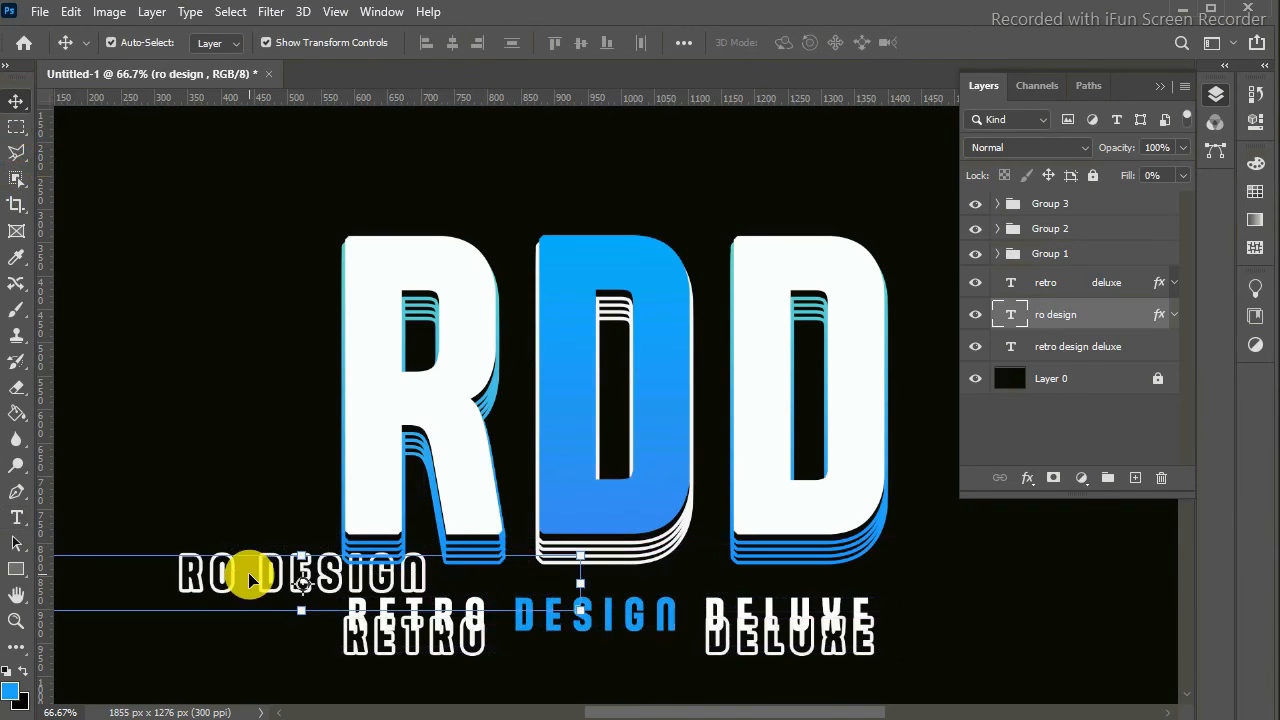
key("ctrl+z")
left_click(1108, 314)
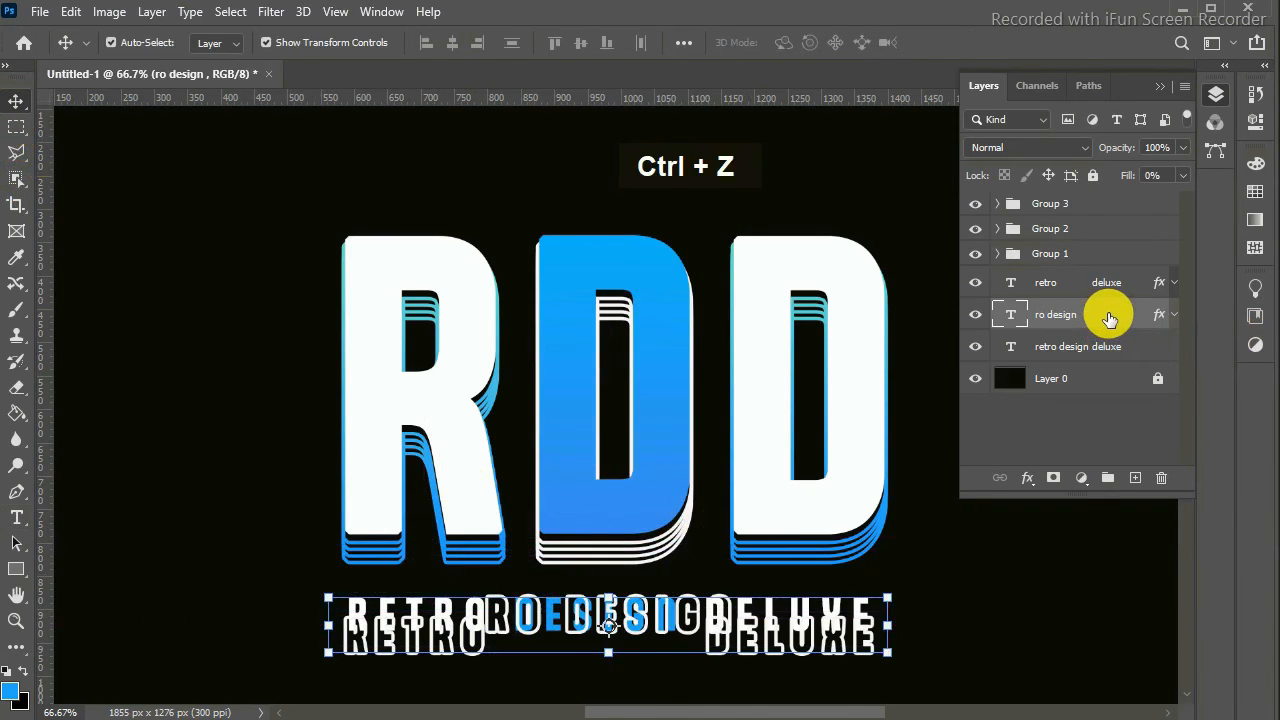
key("Up")
key("Up")
key("Up")
key("Up")
key("Up")
key("Up")
key("Up")
key("Up")
key("Up")
key("Up")
key("Up")
key("Up")
key("Up")
key("Up")
key("Up")
key("Up")
key("Up")
key("Up")
key("Up")
key("Up")
key("Up")
key("Up")
key("Up")
key("Up")
key("Up")
key("Up")
key("Up")
key("Up")
key("Up")
key("Up")
key("Up")
key("Up")
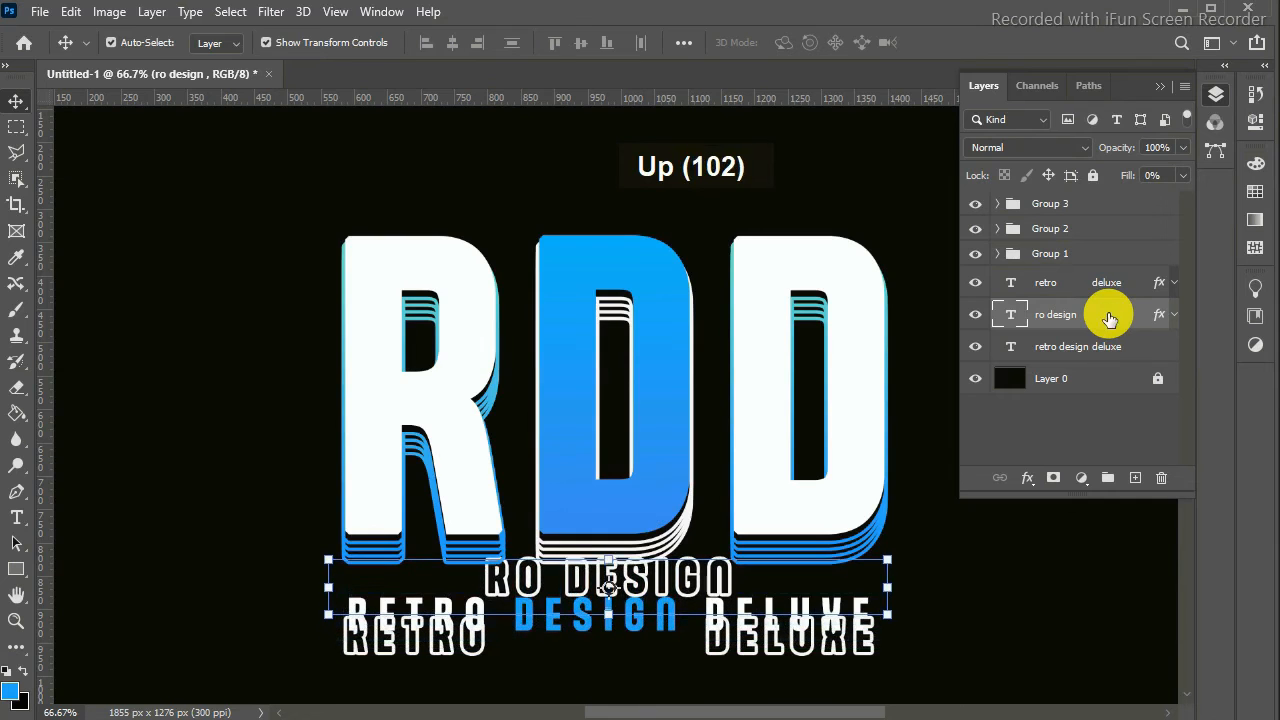
Delete the remaining RO from the outlined text, leaving only DESIGN, and commit it
double_click(557, 571)
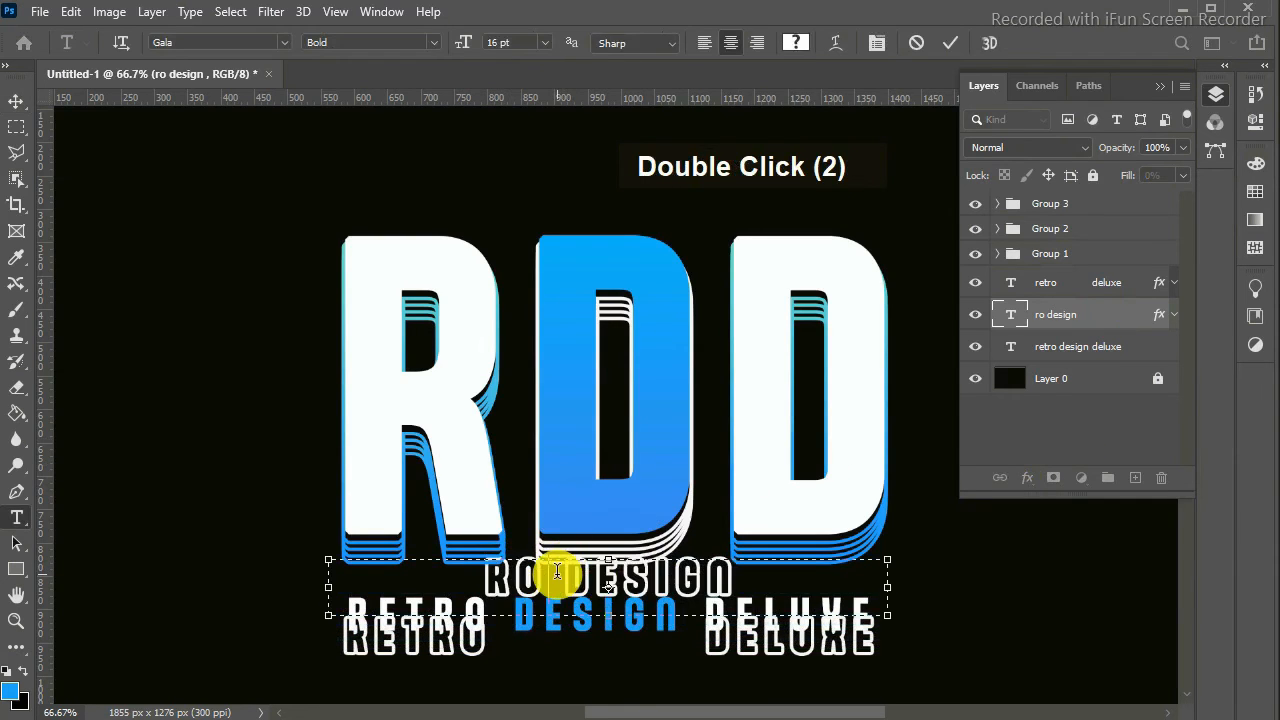
key("Right")
key("BackSpace")
key("BackSpace")
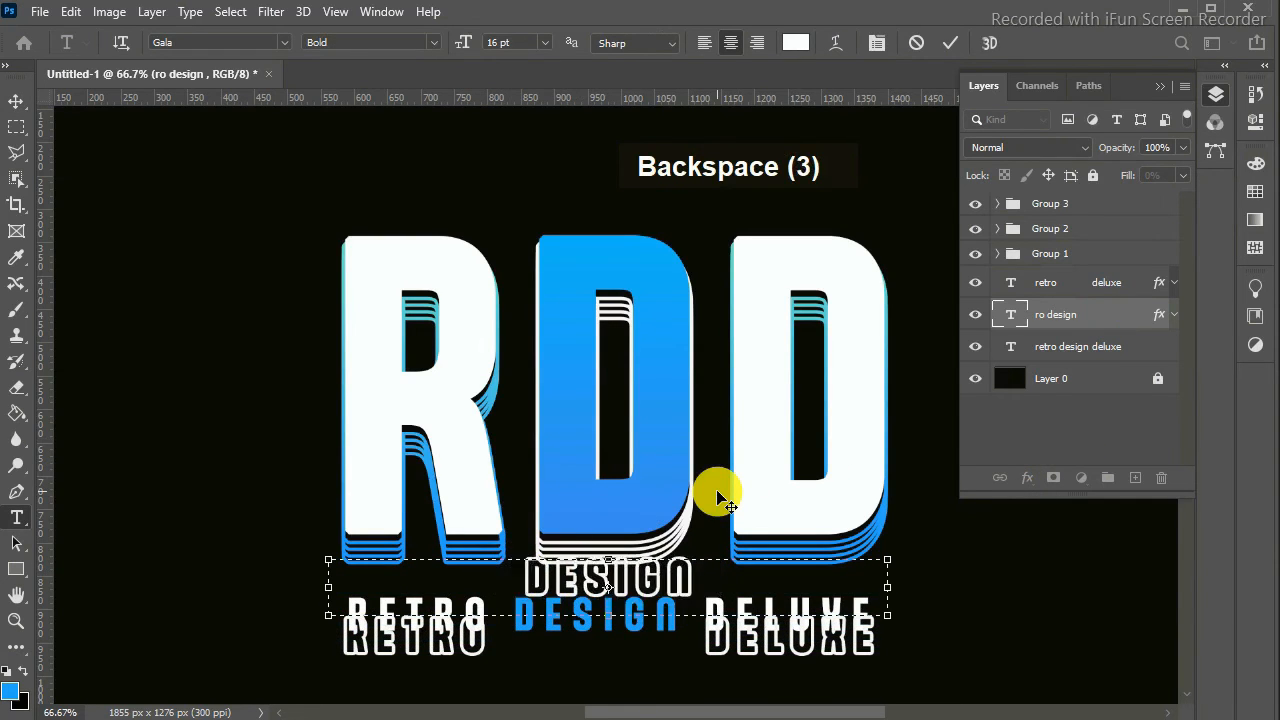
left_click(16, 101)
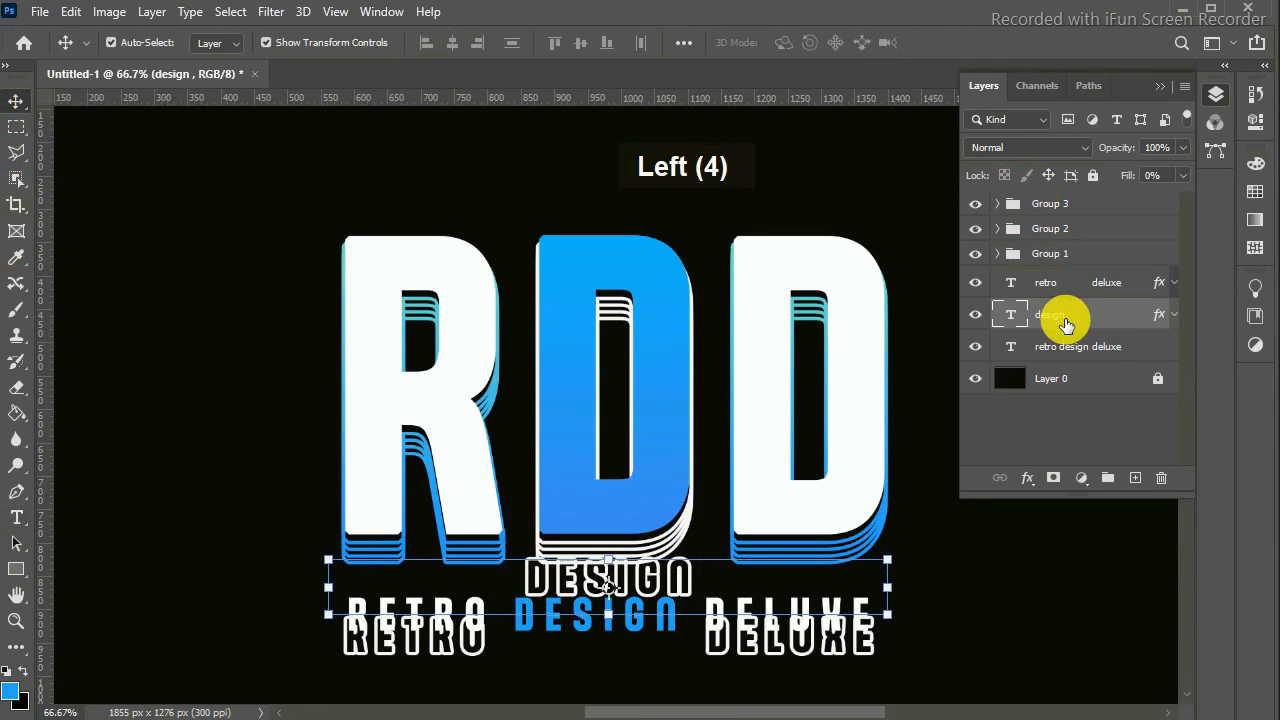
Nudge the outlined DESIGN text left and down until it sits directly over the blue DESIGN word in the tagline
key("Left")
key("Left")
key("Left")
key("Left")
key("Left")
key("Left")
key("Left")
key("Left")
key("Left")
key("Left")
key("Left")
key("Left")
key("Left")
key("Left")
key("Left")
key("Left")
key("Left")
key("Down")
key("Down")
key("Down")
key("Down")
key("Down")
key("Down")
key("Down")
key("Down")
key("Down")
key("Down")
key("Down")
key("Down")
key("Down")
key("Down")
key("Down")
key("Down")
key("Down")
key("Down")
key("Down")
key("Down")
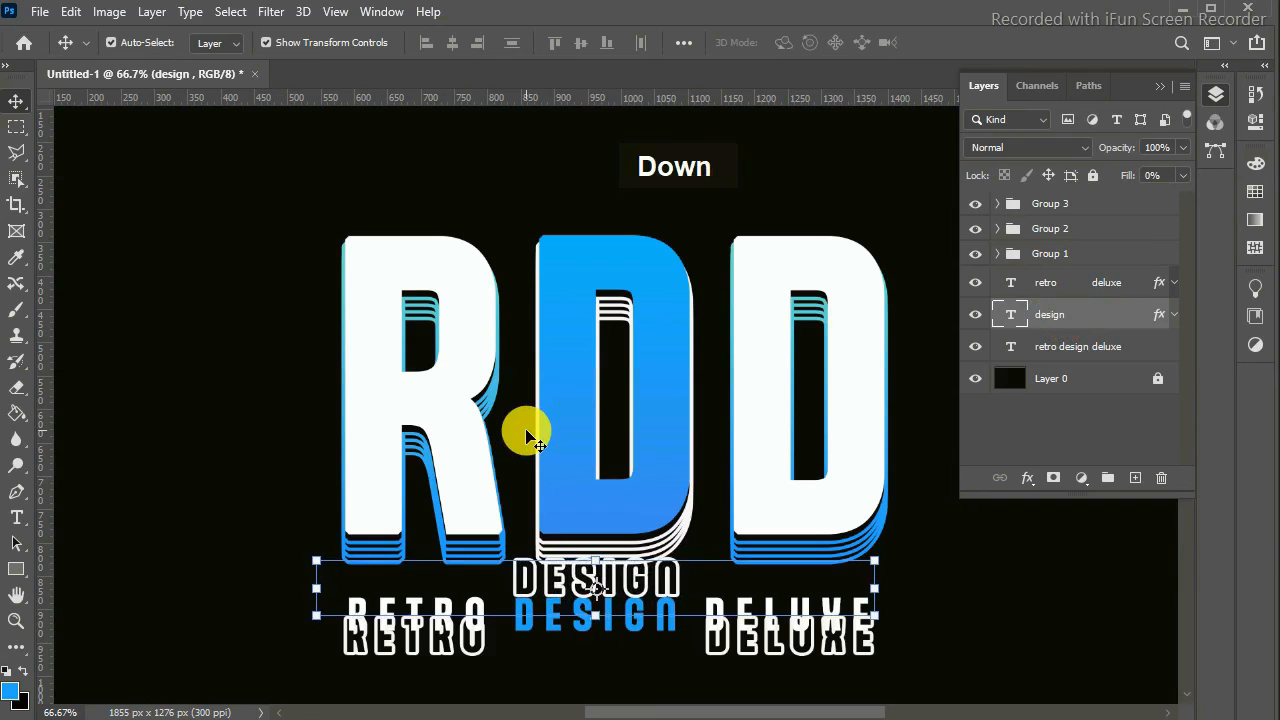
key("Down")
key("Down")
key("Down")
key("Down")
key("Down")
key("Down")
key("Down")
key("Down")
key("Down")
key("Down")
key("Down")
key("Down")
key("Down")
key("Down")
key("Down")
key("Down")
key("Down")
key("Down")
key("Down")
key("Down")
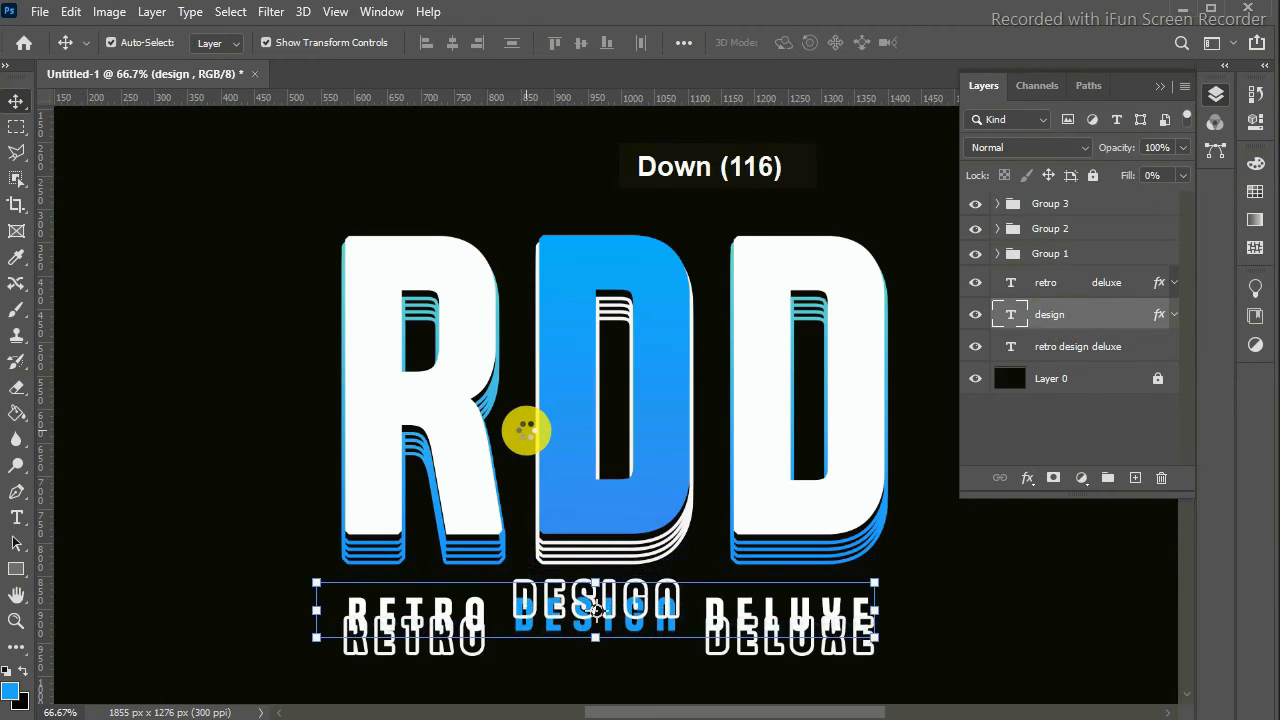
key("Down")
key("Down")
key("Down")
key("Down")
key("Down")
key("Down")
key("Down")
key("Down")
key("Down")
key("Down")
key("Down")
key("Down")
key("Down")
key("Down")
key("Down")
key("Down")
key("Down")
key("Down")
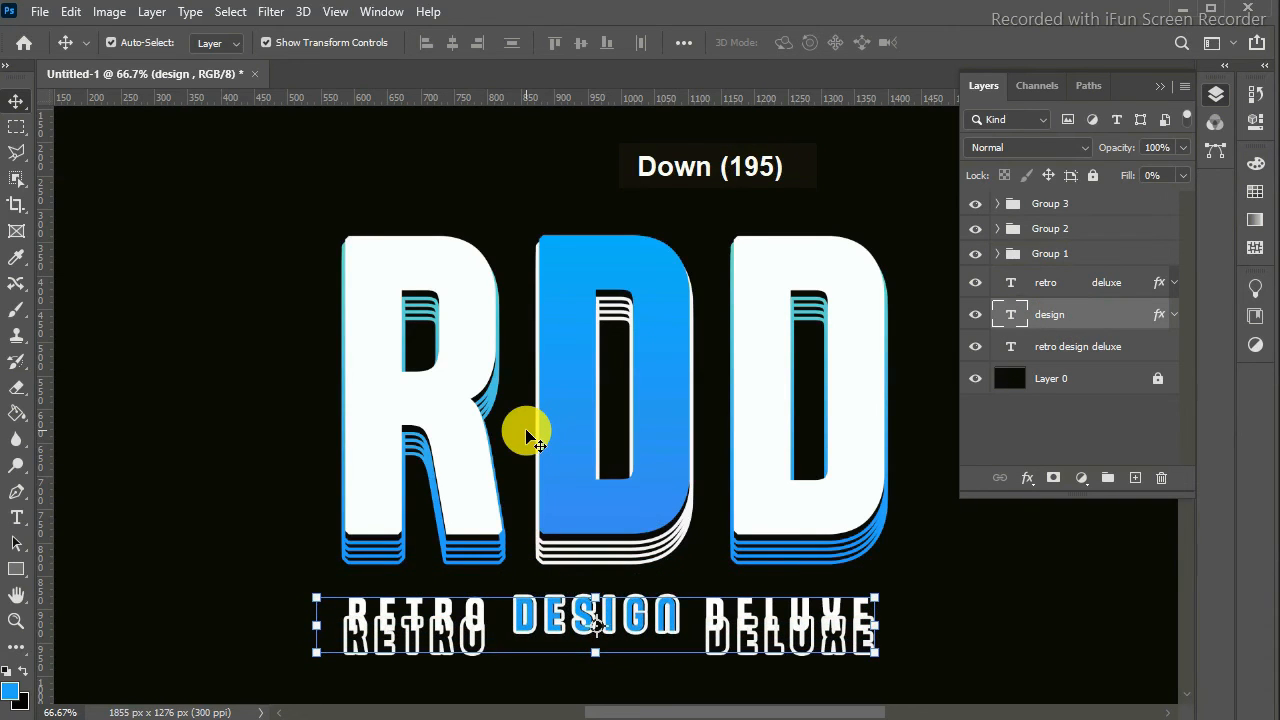
Select the outlined RETRO DELUXE text and nudge it slightly right to line up horizontally with the solid tagline words
left_click(476, 645)
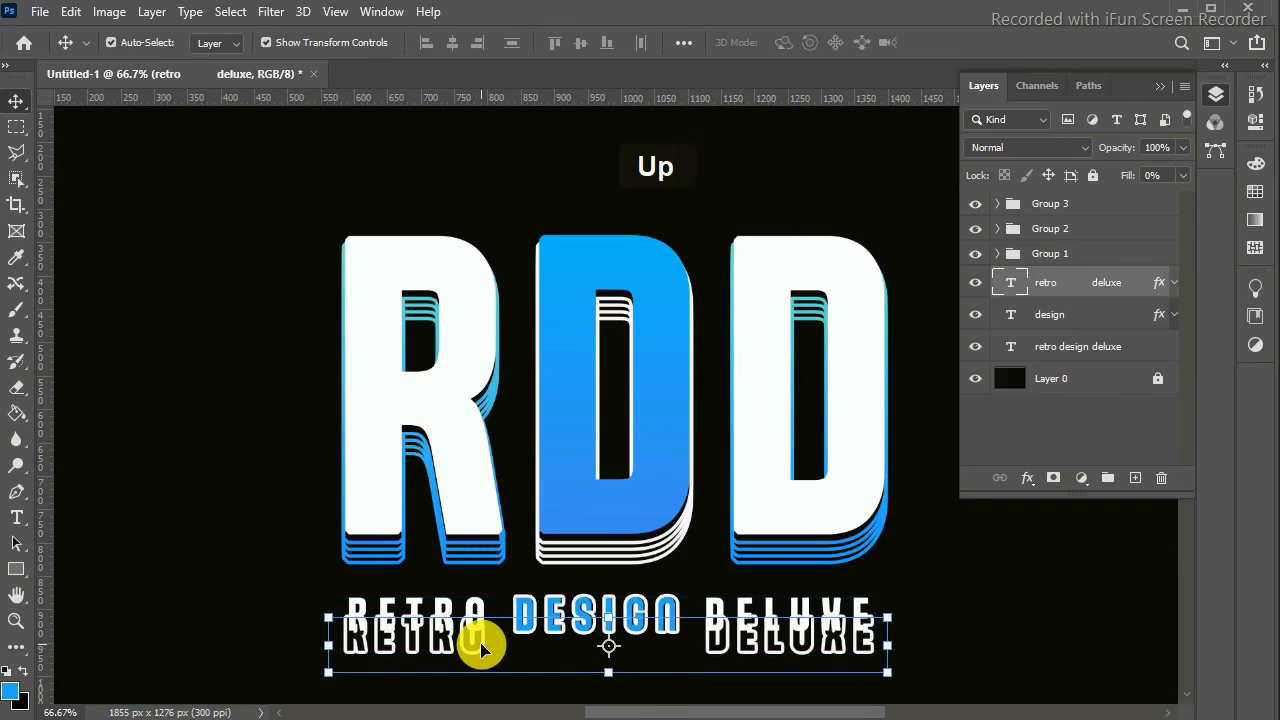
key("Right")
key("Right")
key("Right")
key("Right")
key("Right")
key("Right")
key("Left")
Try nudging the outlined RETRO DELUXE text up over the solid tagline words, and bring it back down below them
key("Up")
key("Up")
key("Up")
key("Up")
key("Up")
key("Up")
key("Up")
key("Up")
key("Up")
key("Up")
key("Up")
key("Up")
key("Up")
key("Up")
key("Up")
key("Up")
key("Up")
key("Up")
key("Up")
key("Up")
key("Up")
key("Up")
key("Up")
key("Up")
key("Up")
key("Up")
key("Up")
key("Up")
key("Up")
key("Up")
key("Up")
key("Up")
key("Up")
key("Down")
key("Up")
key("Down")
key("Down")
key("Down")
key("Down")
key("Down")
key("Down")
key("Down")
key("Down")
key("Down")
key("Down")
key("Down")
key("Down")
key("Down")
key("Down")
key("Down")
key("Down")
key("Down")
key("Down")
key("Down")
key("Down")
key("Down")
key("Down")
key("Down")
key("Down")
key("Down")
key("Down")
key("Down")
key("Down")
key("Down")
key("Down")
key("Down")
key("Down")
key("Down")
key("Down")
key("Down")
key("Down")
key("Down")
key("Down")
key("Down")
key("Down")
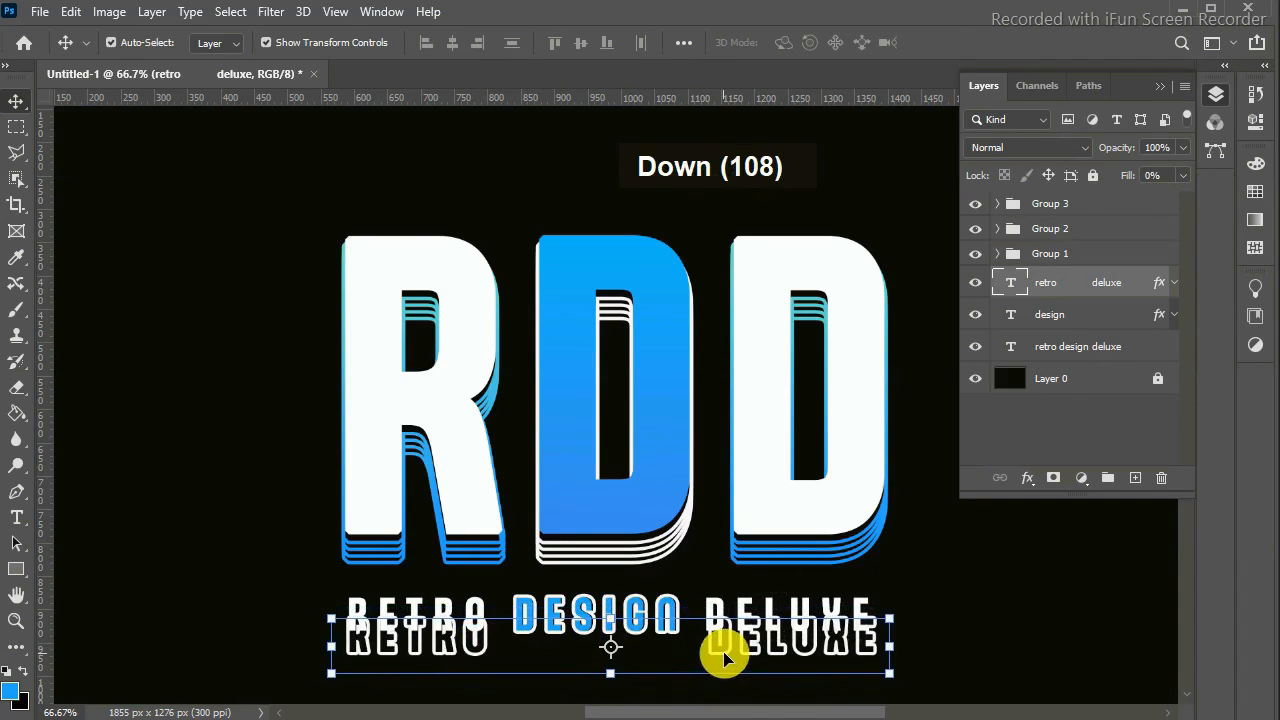
Set the outlined RETRO DELUXE text's color to the blue 3591ef sampled from the lower part of the middle D
double_click(742, 655)
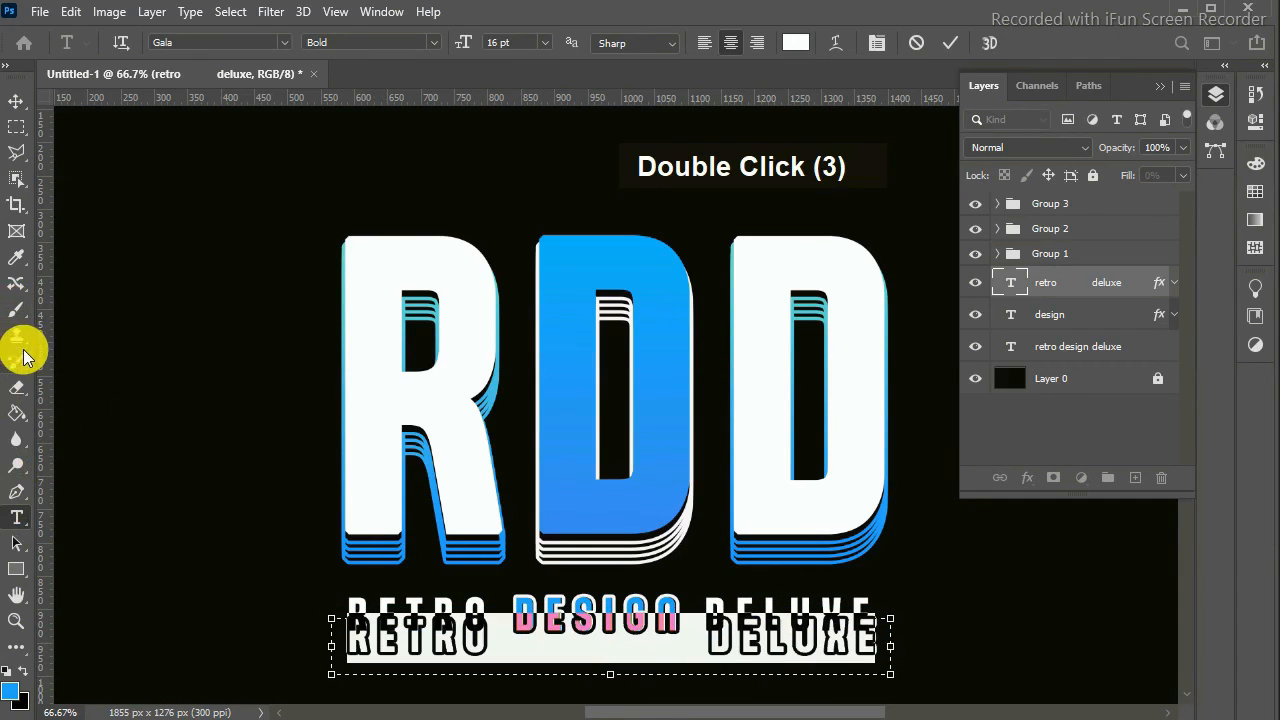
left_click(1255, 122)
left_click(1255, 122)
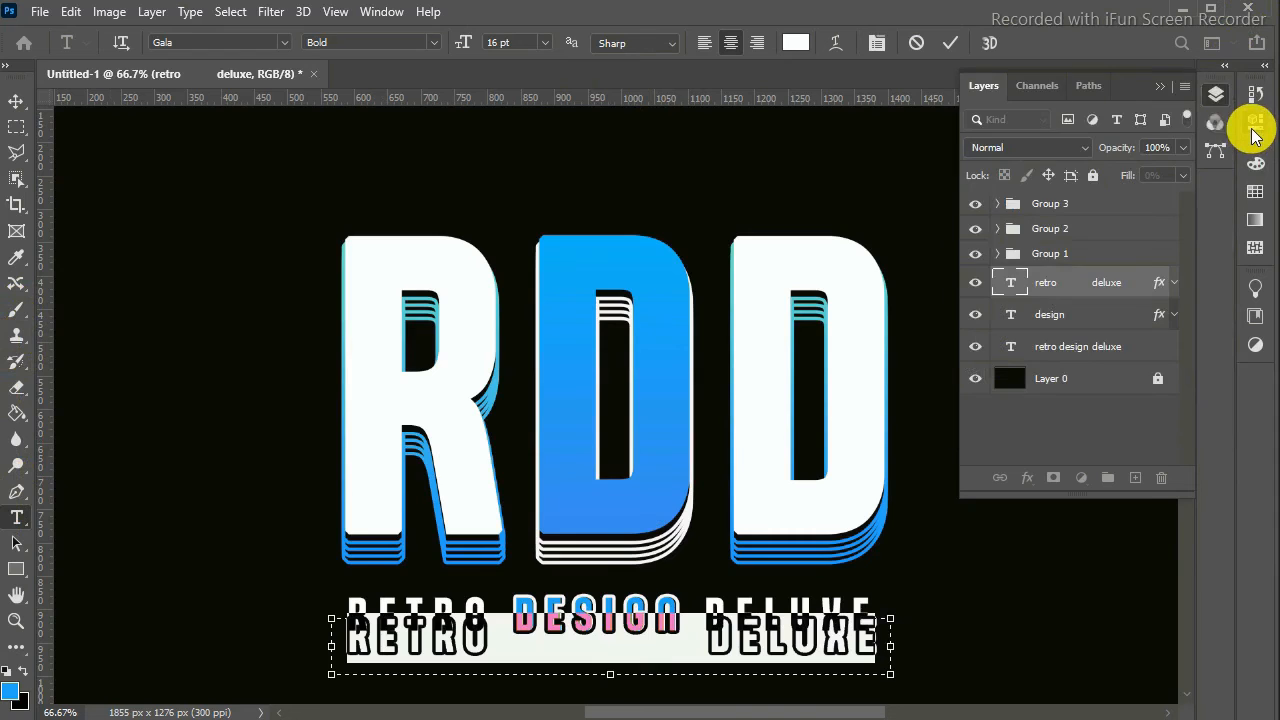
left_click(1255, 120)
double_click(1137, 412)
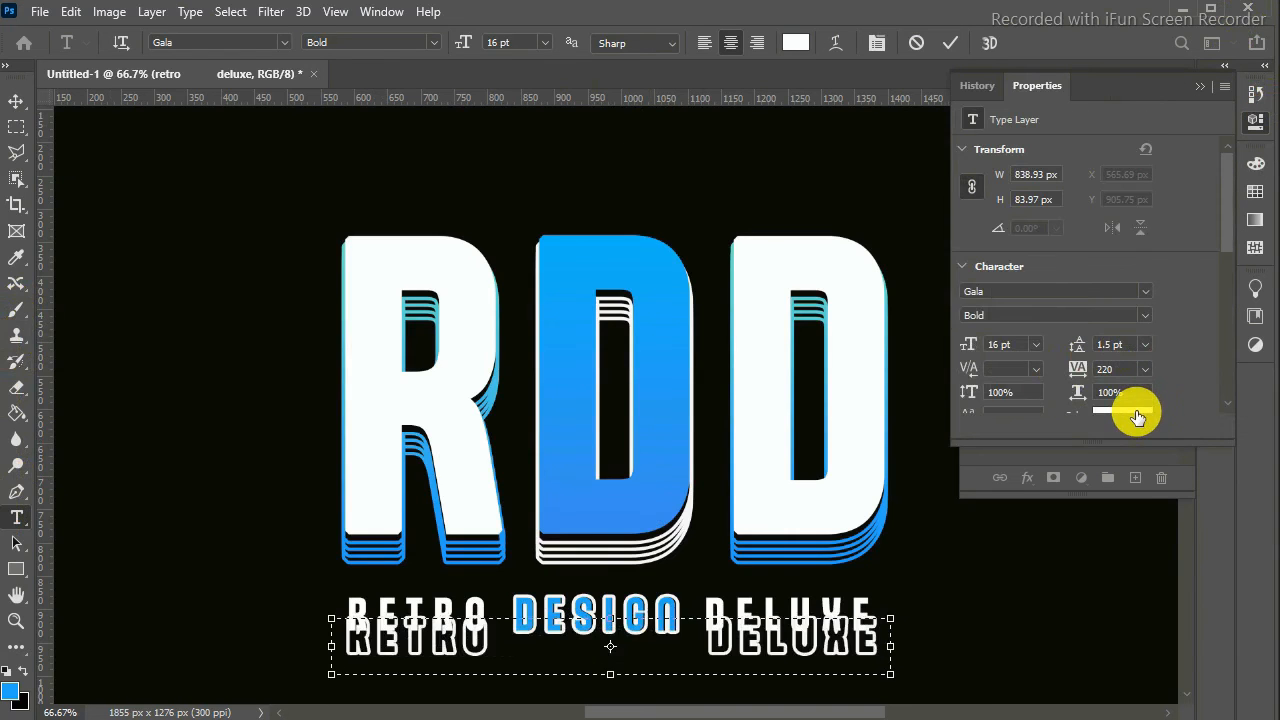
left_click(662, 486)
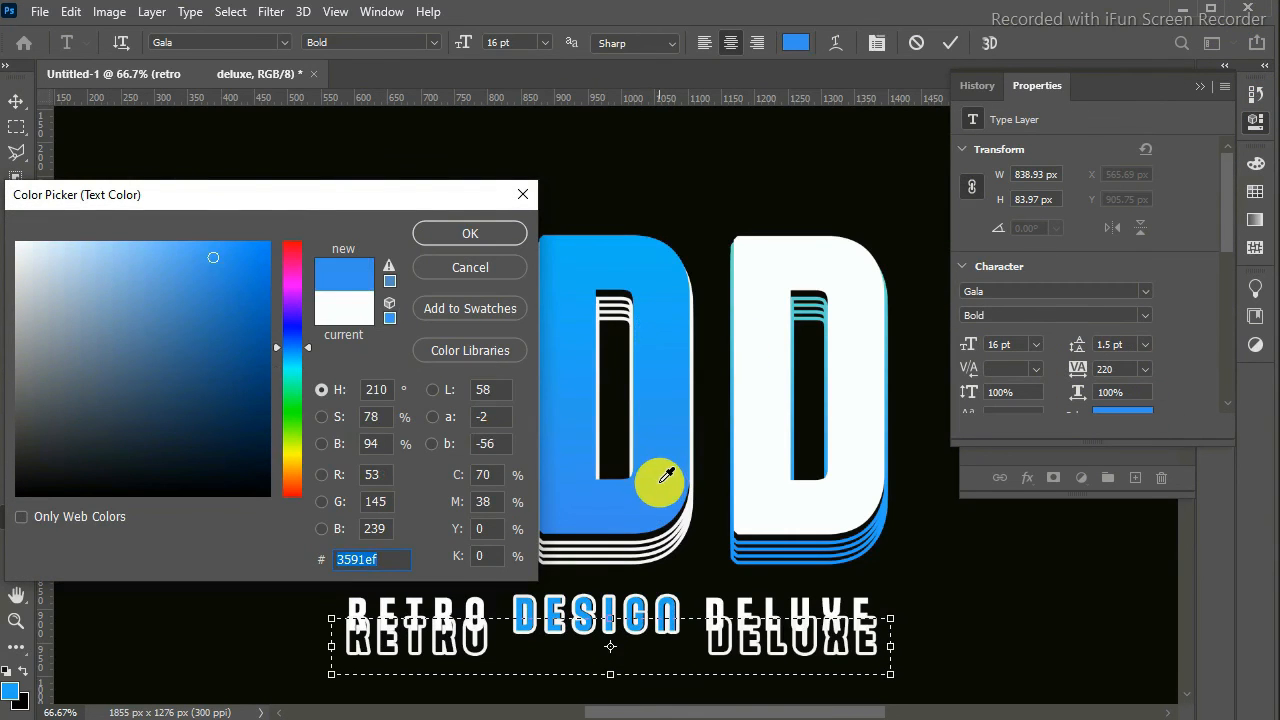
left_click(479, 235)
left_click(18, 106)
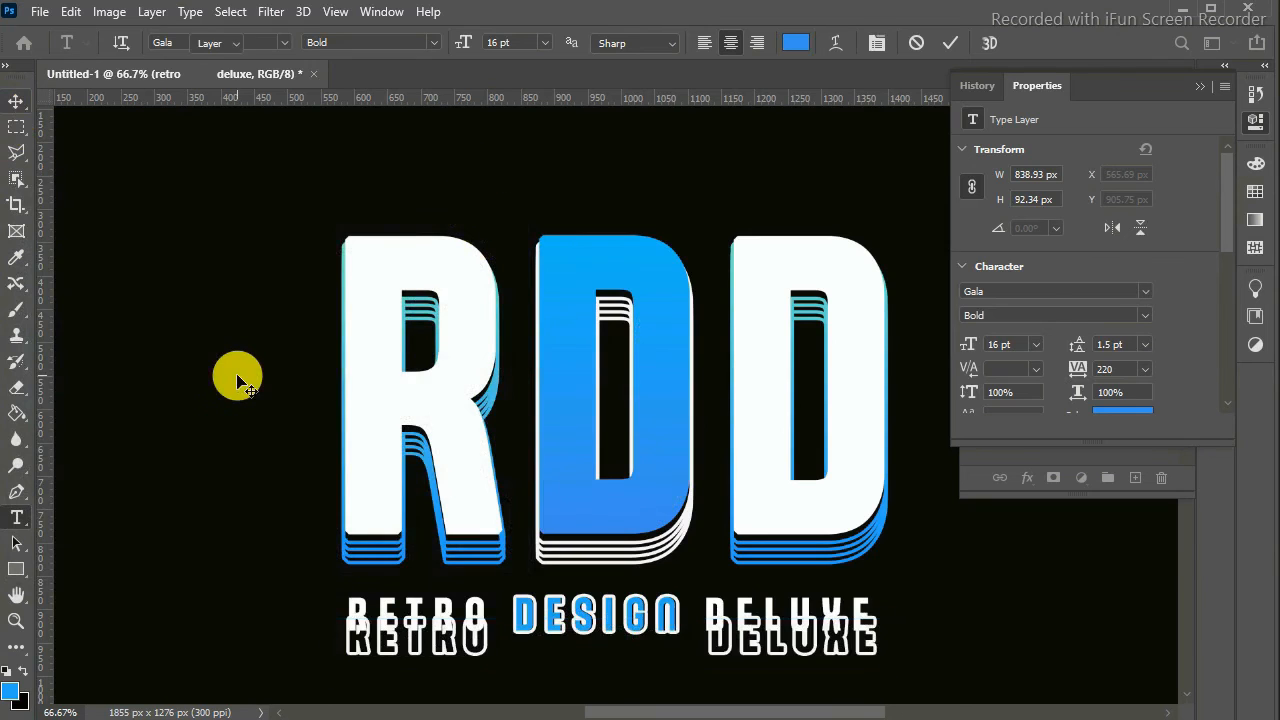
double_click(770, 660)
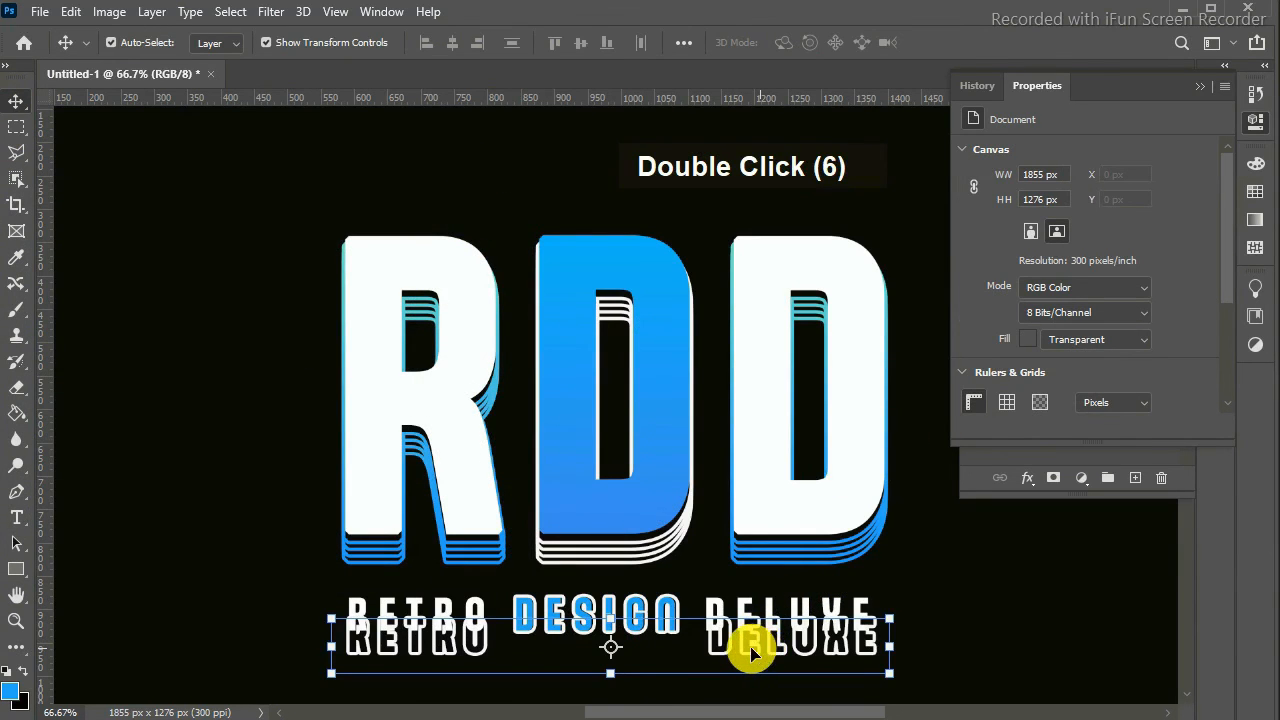
double_click(752, 652)
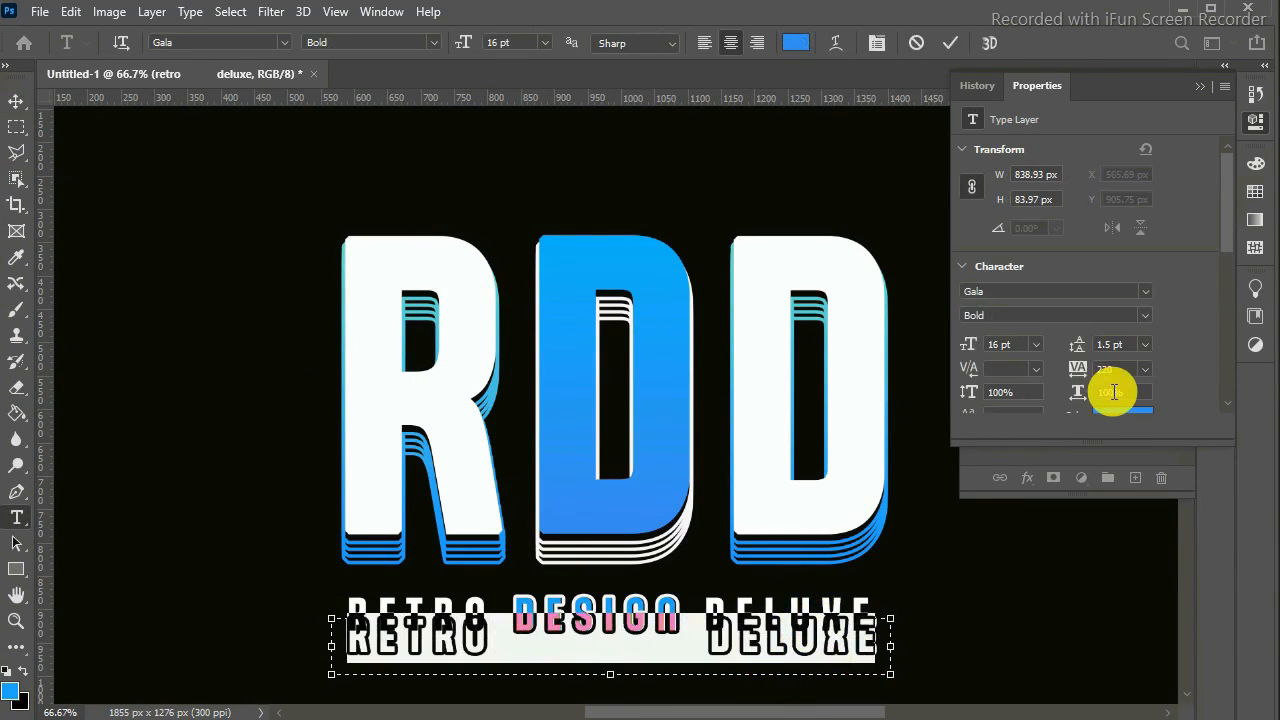
key("Return")
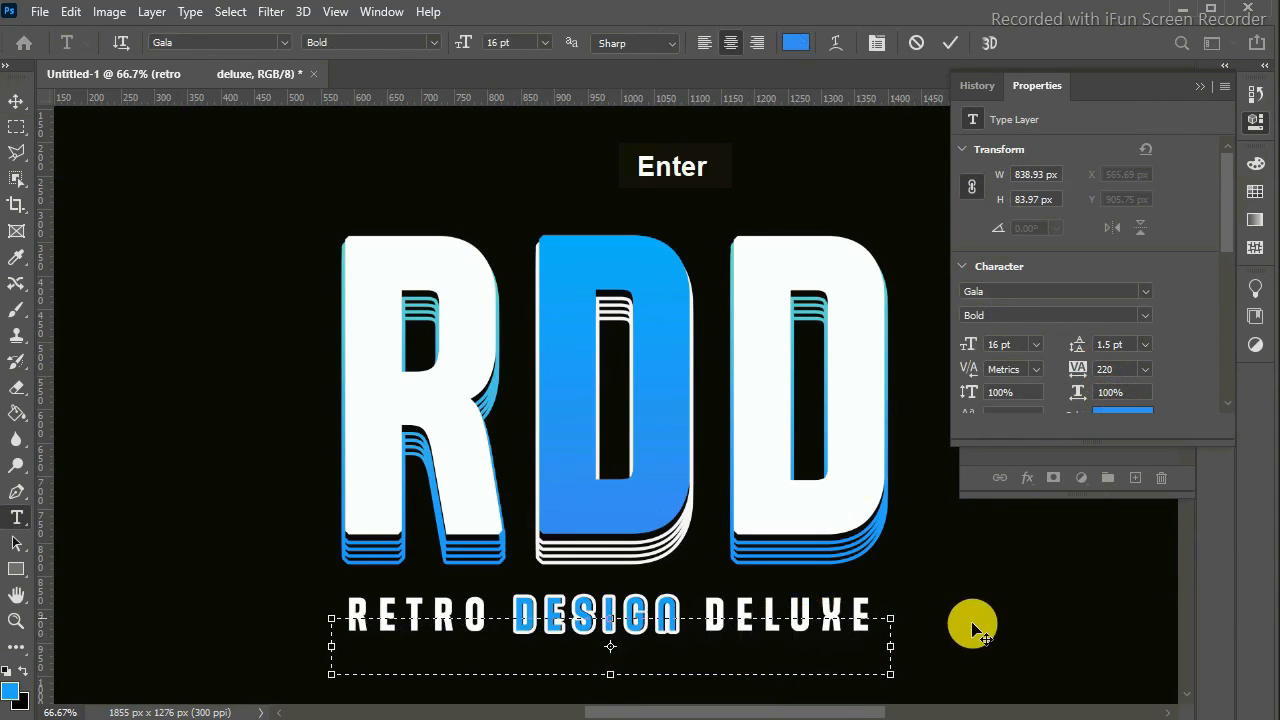
key("ctrl+z")
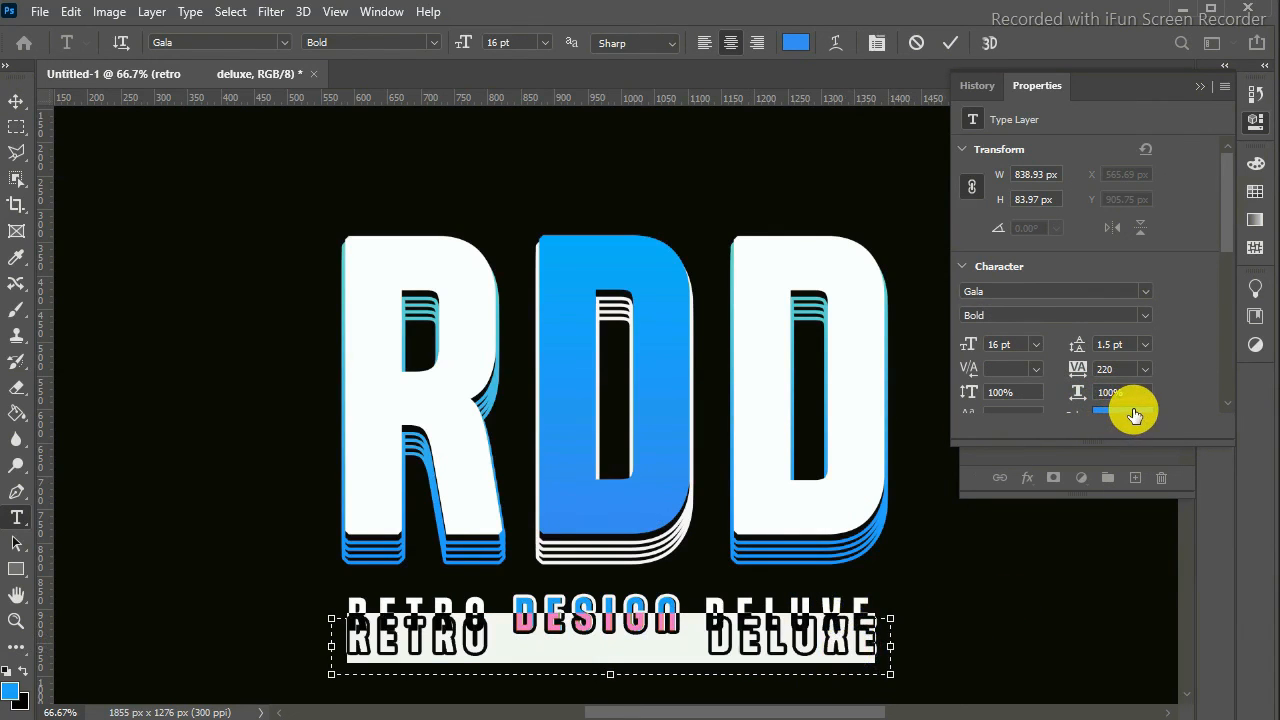
double_click(1133, 412)
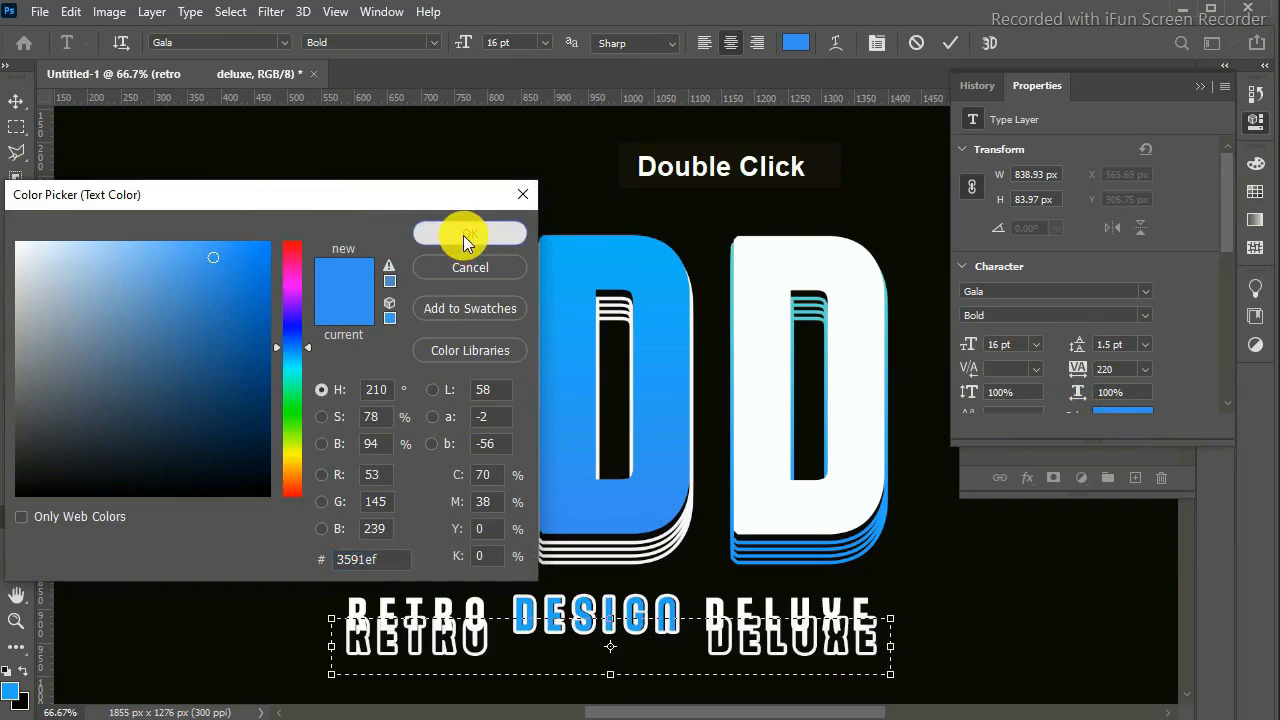
left_click(465, 236)
left_click(15, 104)
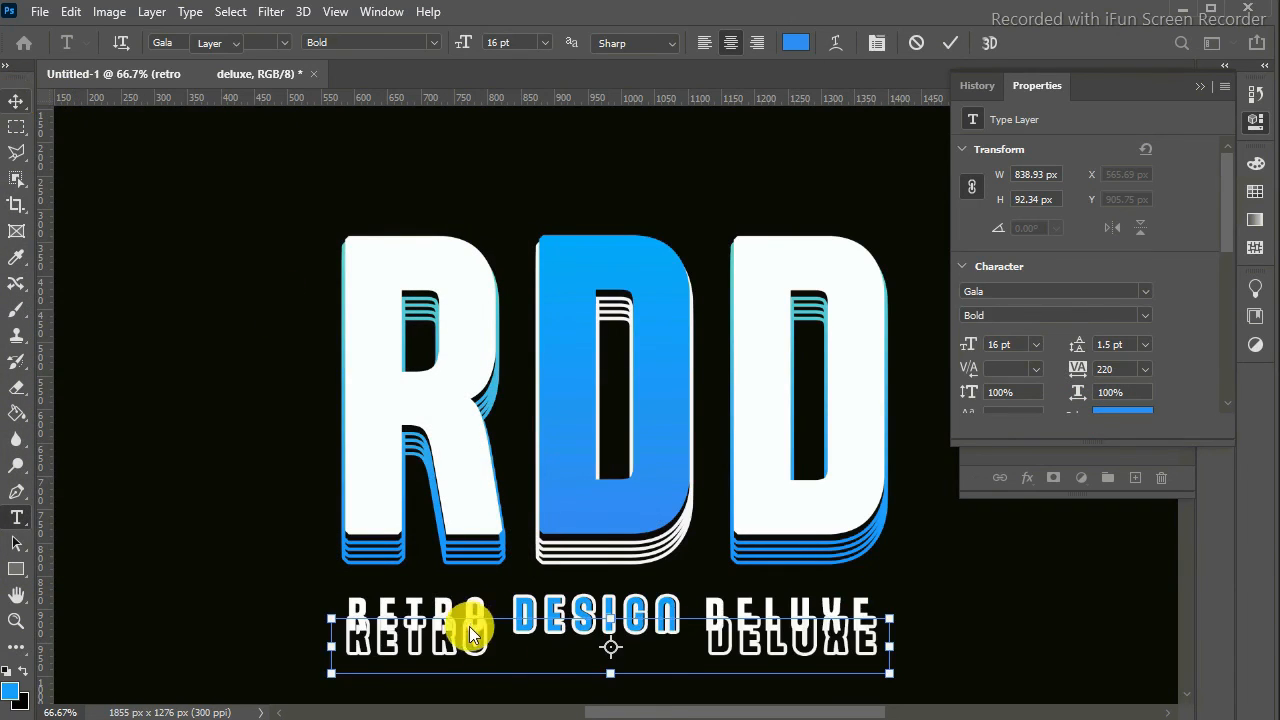
Change the stroke fill type of the outlined RETRO DELUXE layer to Gradient and apply the layer style
left_click(1200, 86)
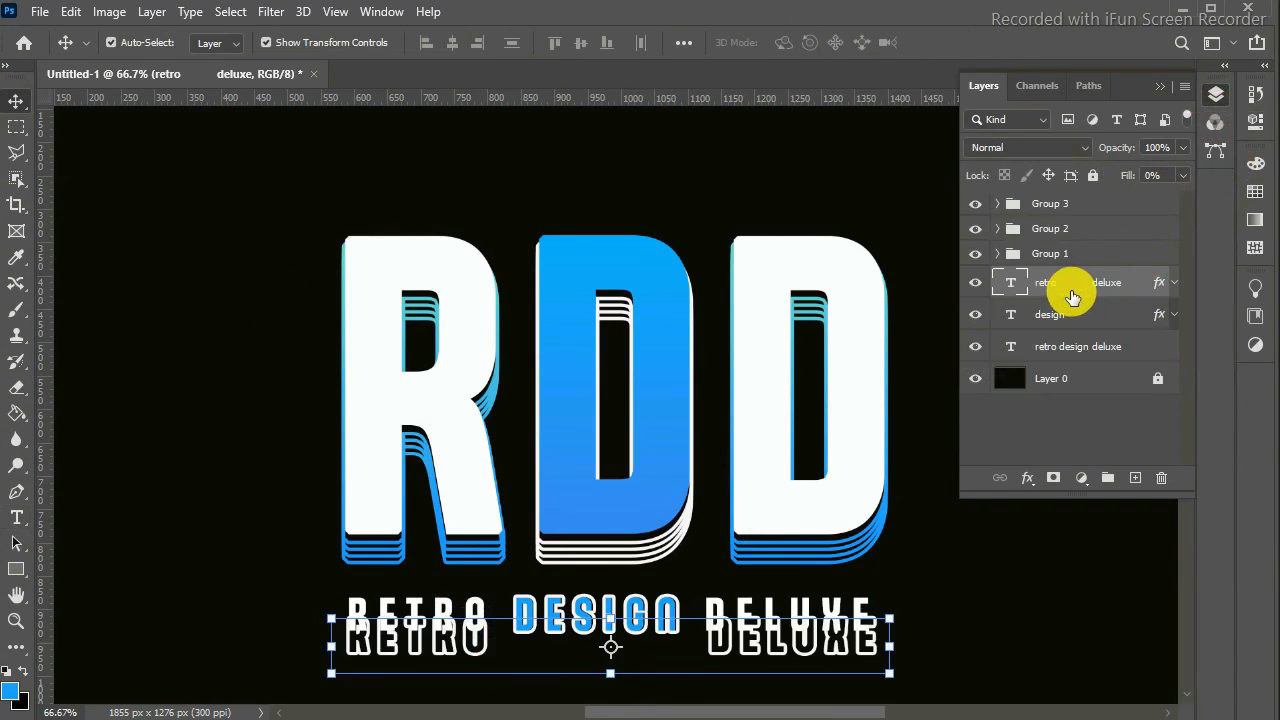
left_click(975, 284)
left_click(975, 284)
double_click(1071, 299)
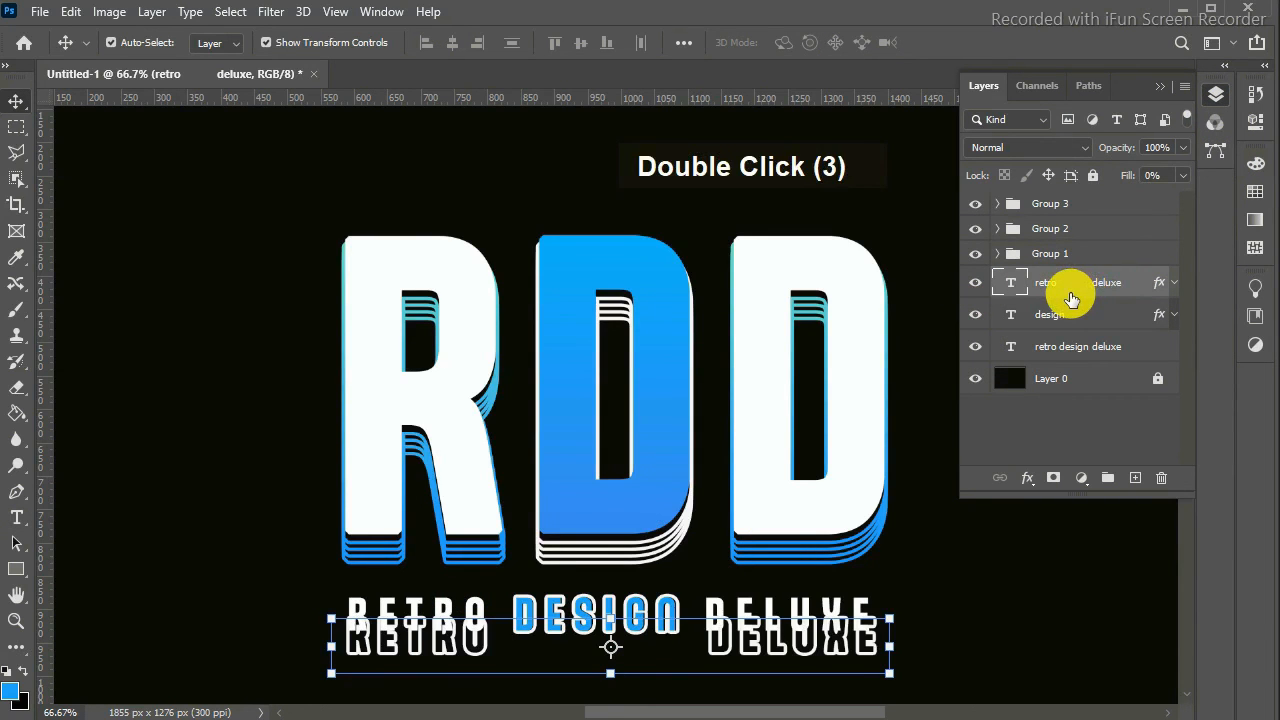
double_click(1071, 299)
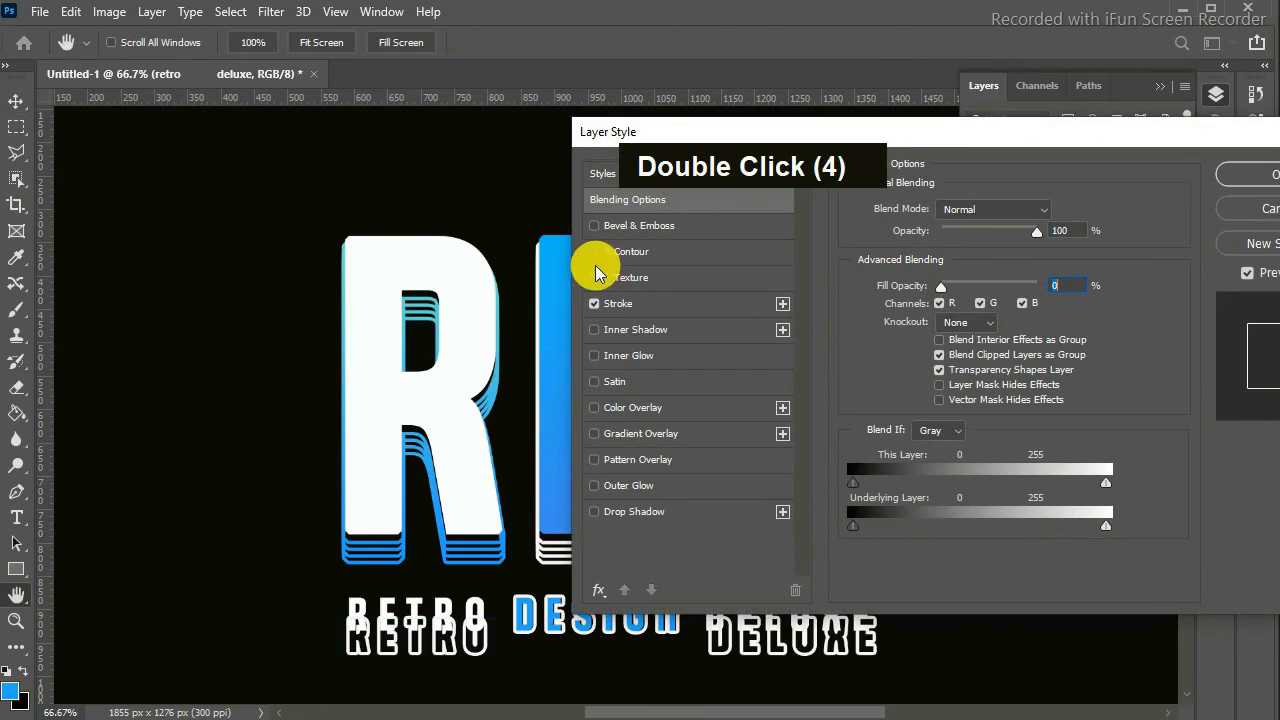
left_click(616, 305)
left_click(896, 352)
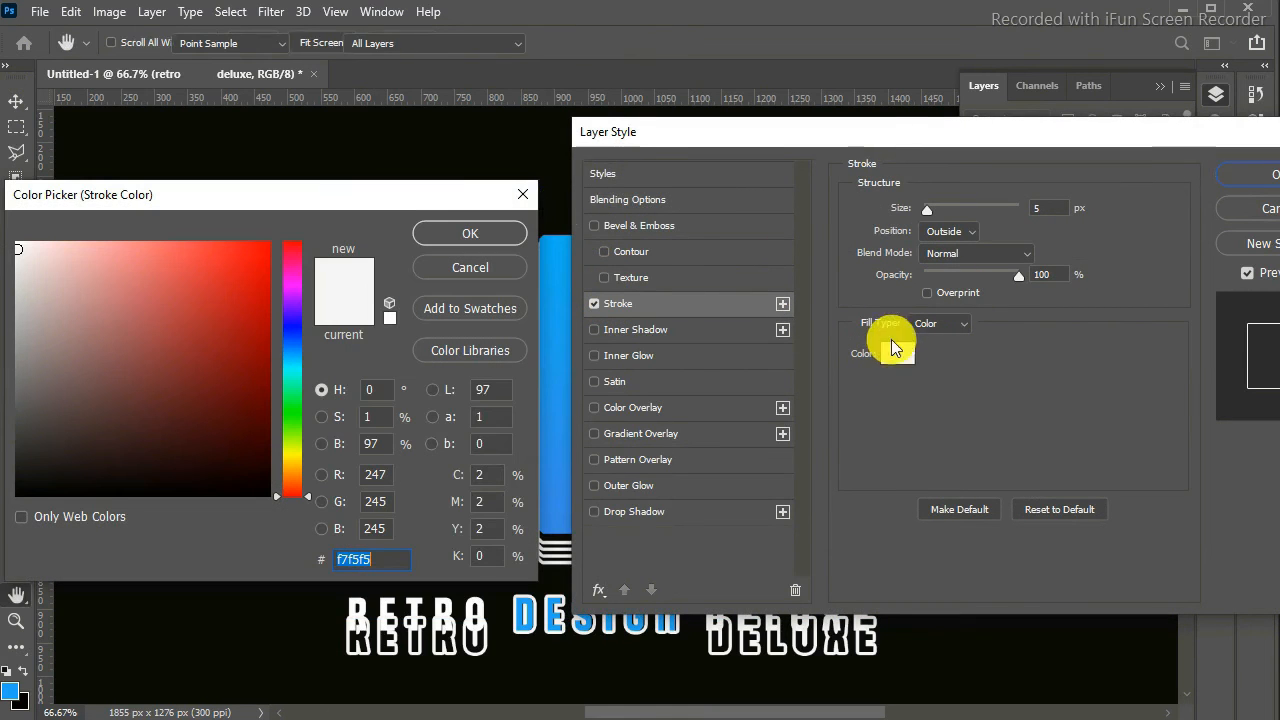
left_click(490, 264)
left_click(897, 352)
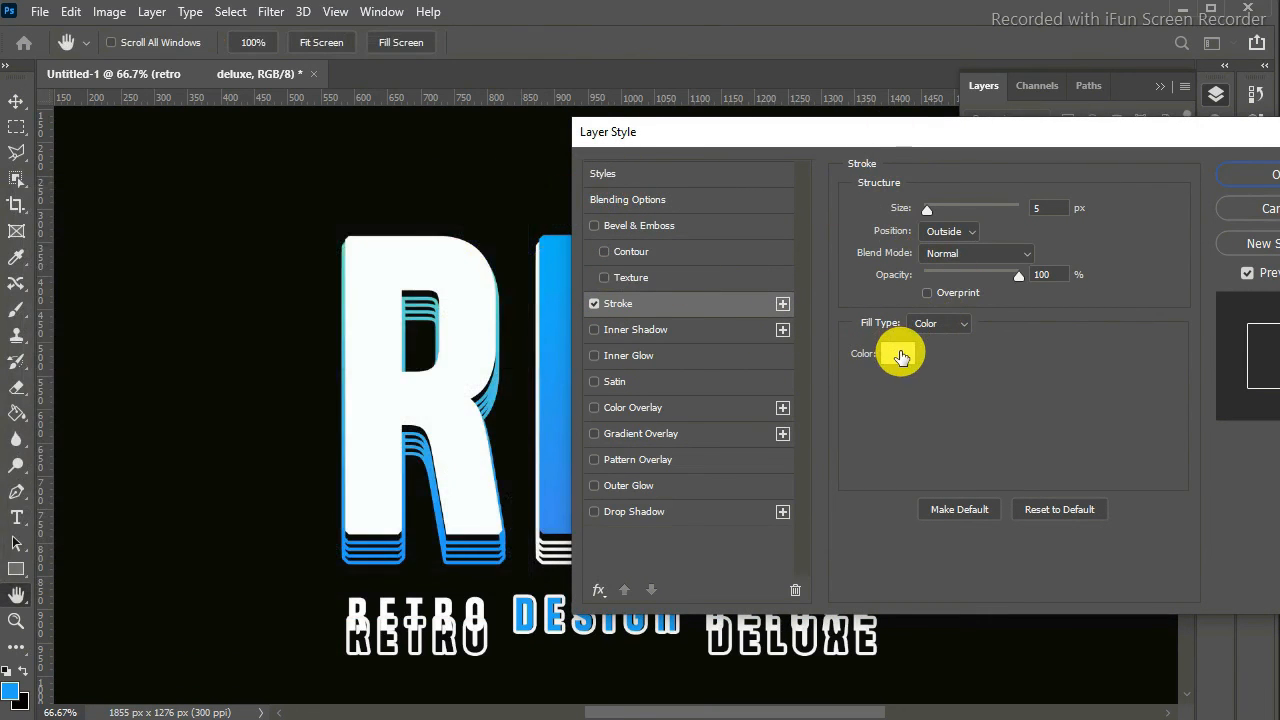
left_click(470, 267)
left_click(940, 324)
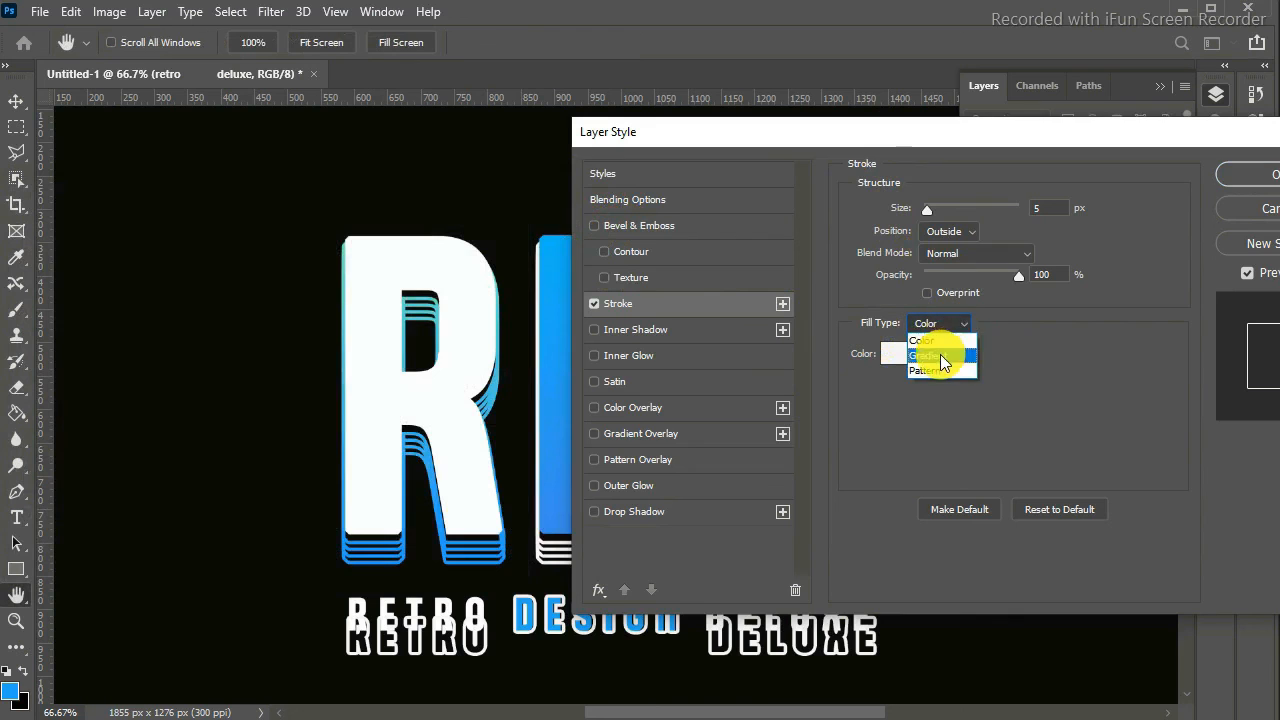
left_click(942, 343)
left_click(1276, 172)
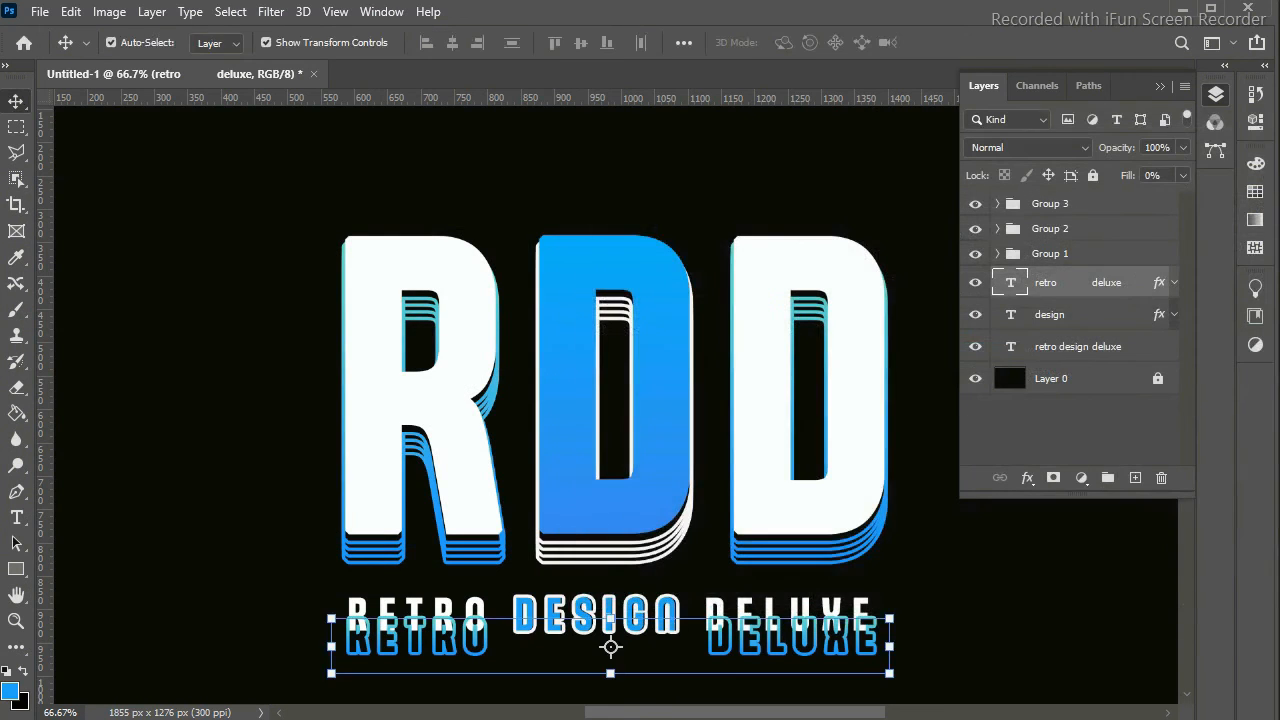
Nudge the outlined RETRO DELUXE text slightly left and up until it sits over the solid tagline words
key("Left")
key("Left")
key("Right")
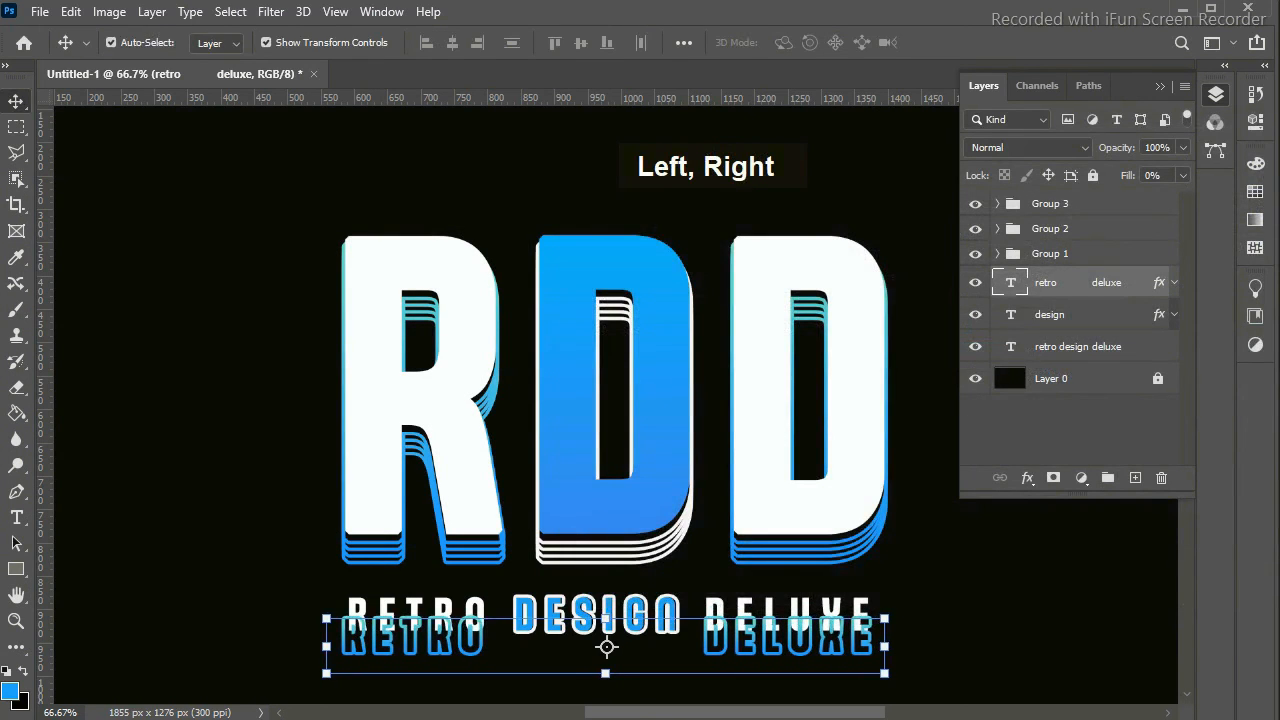
key("Right")
key("Left")
key("Right")
key("Up")
key("Up")
key("Up")
key("Up")
key("Up")
key("Up")
key("Up")
key("Up")
key("Up")
key("Up")
key("Up")
key("Up")
key("Up")
key("Up")
key("Up")
key("Up")
key("Up")
key("Up")
key("Up")
key("Up")
key("Up")
key("Left")
key("Left")
key("Right")
key("Right")
key("Up")
key("Up")
key("Up")
key("Up")
key("Up")
key("Up")
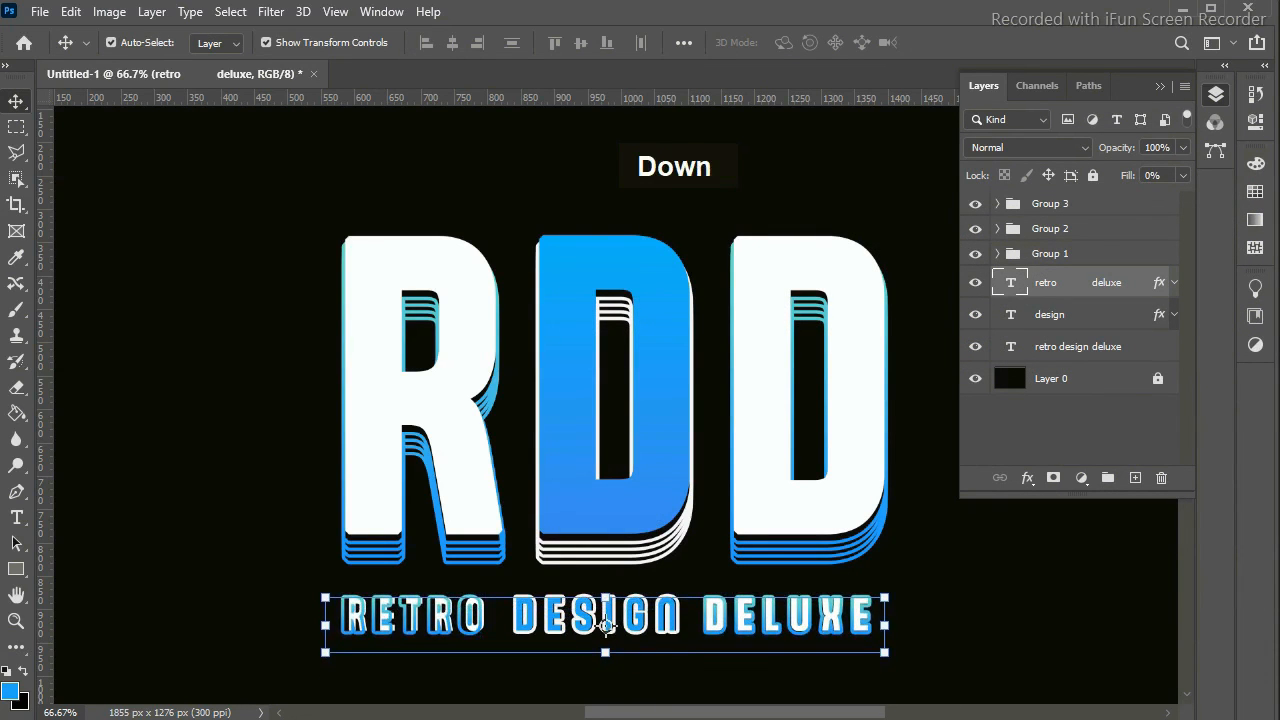
Narrow the outlined RETRO DELUXE text from its left edge to 99.11% width to fit the solid words, and commit the transform
key("ctrl")
key("ctrl")
key("ctrl")
key("ctrl")
key("ctrl")
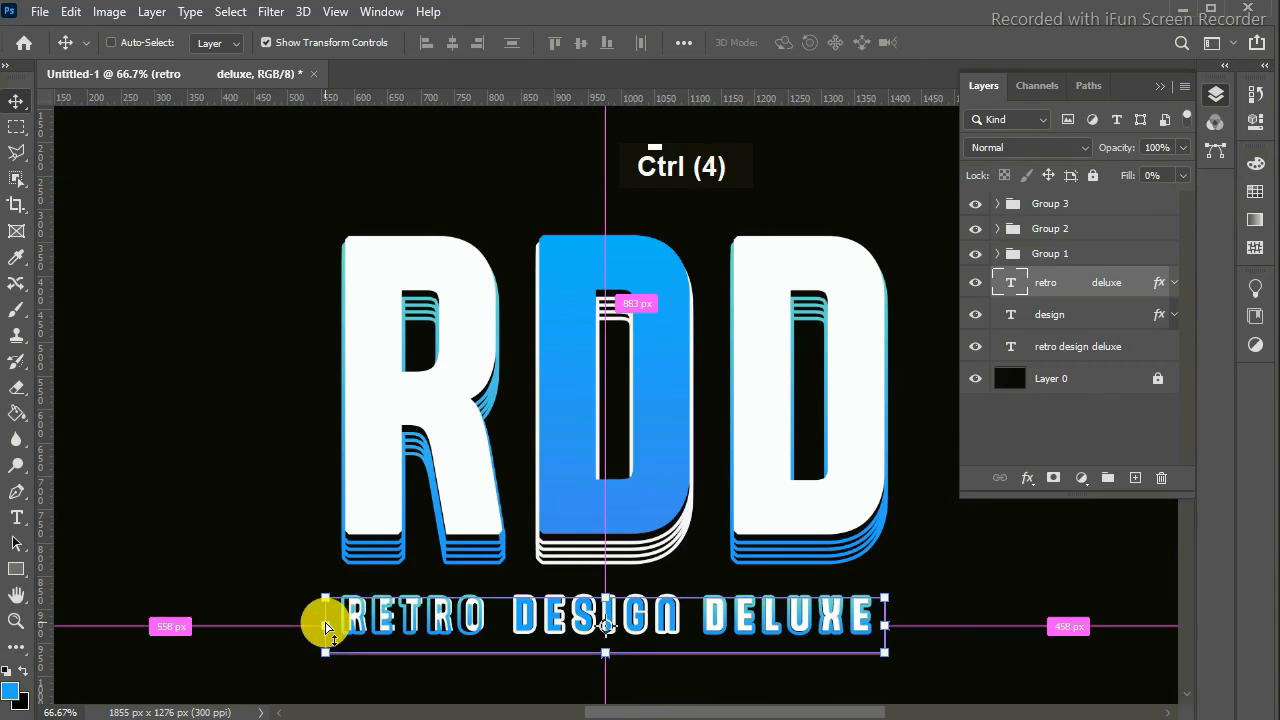
left_click_drag(325, 624, 331, 630)
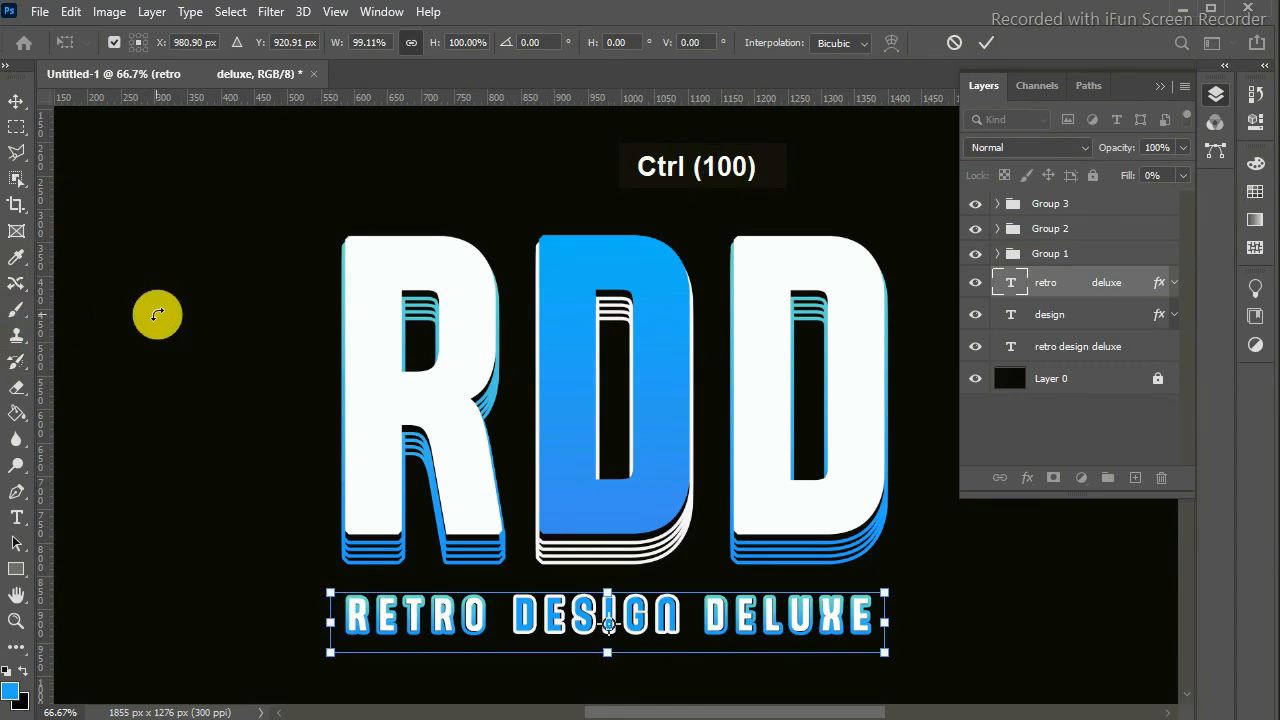
left_click(12, 104)
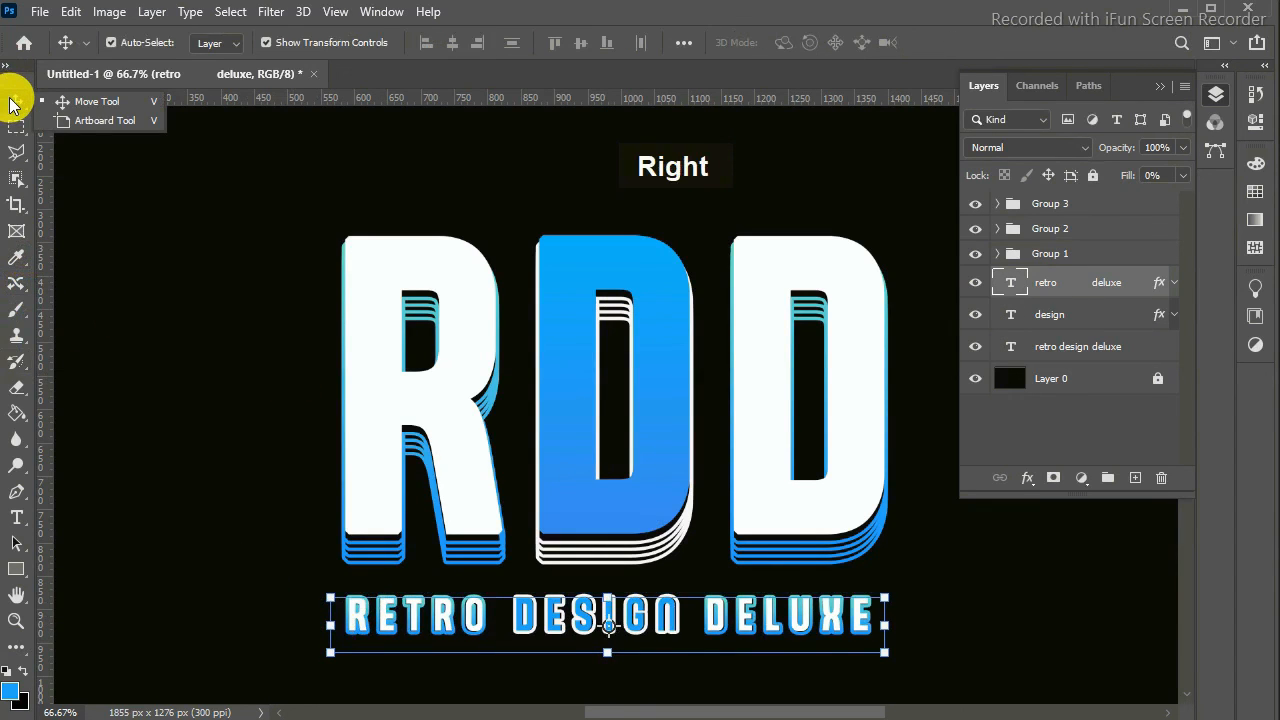
left_click(90, 325)
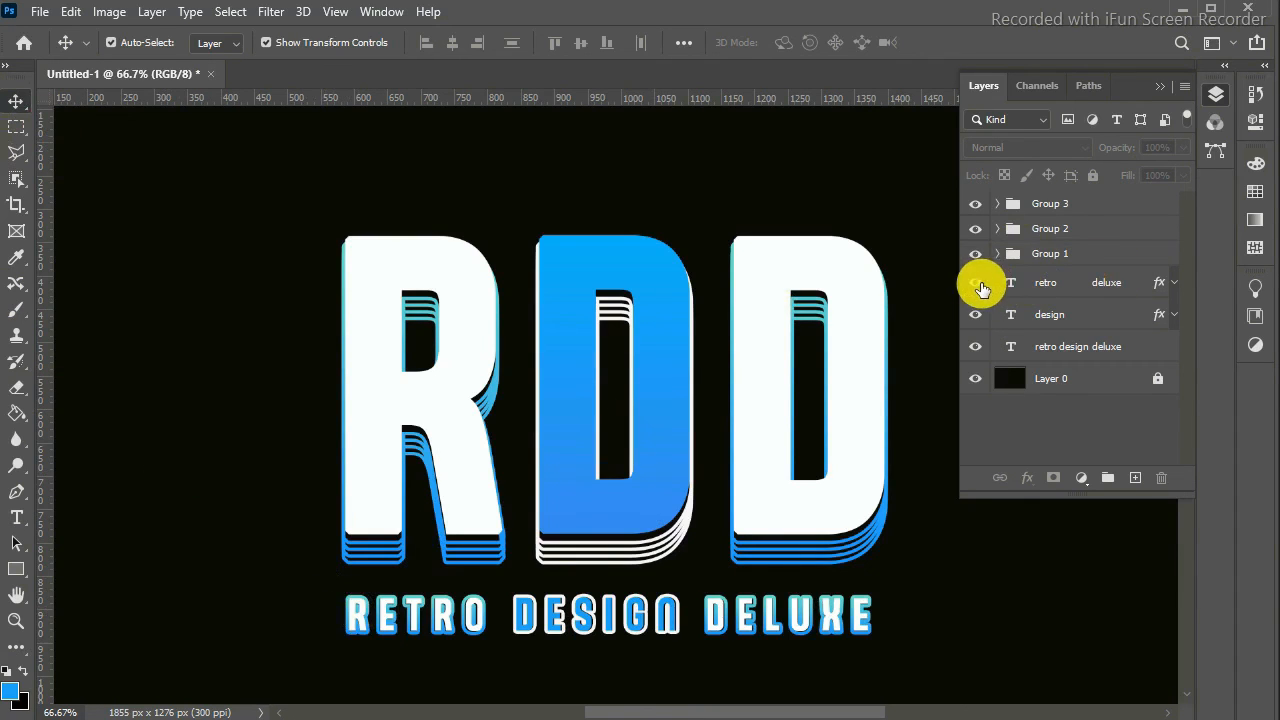
Nudge the outlined RETRO DELUXE layer slightly right over the solid words and deselect it
left_click(1071, 285)
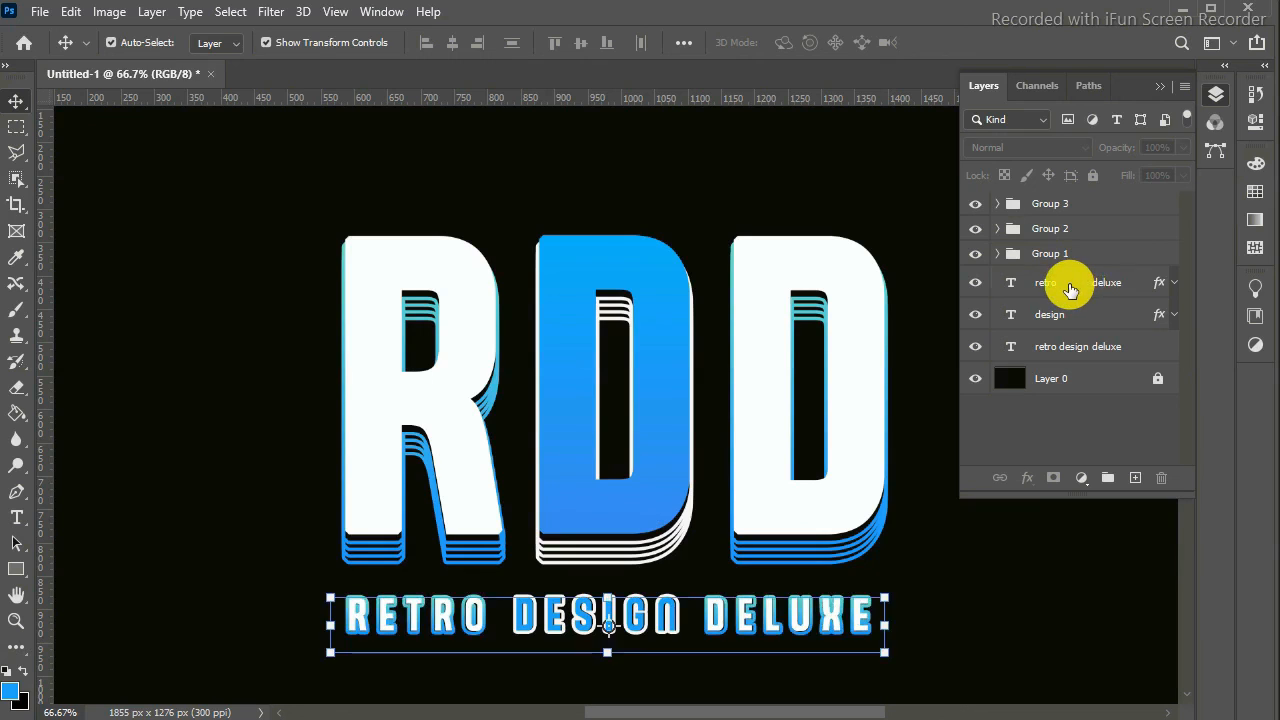
key("Right")
key("Right")
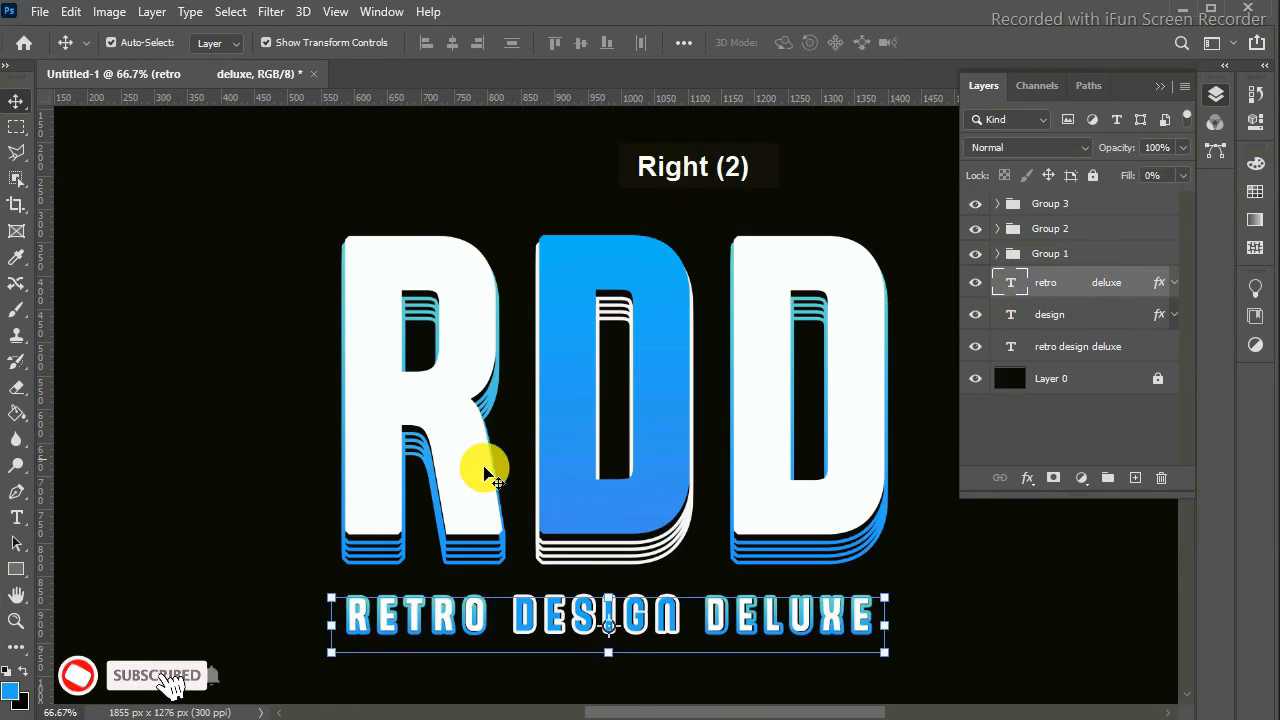
left_click(160, 565)
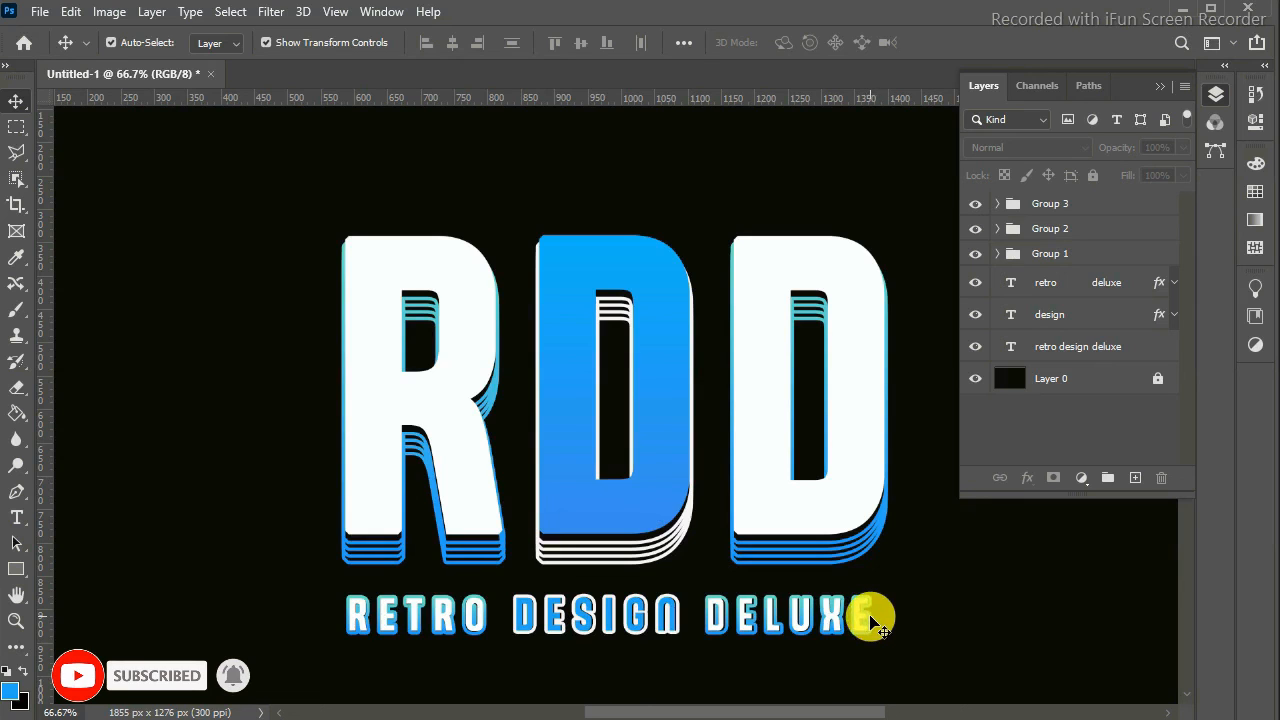
Narrow the outlined RETRO DELUXE text from its right edge to about 99.64% width to match the end of DELUXE
left_click(1066, 285)
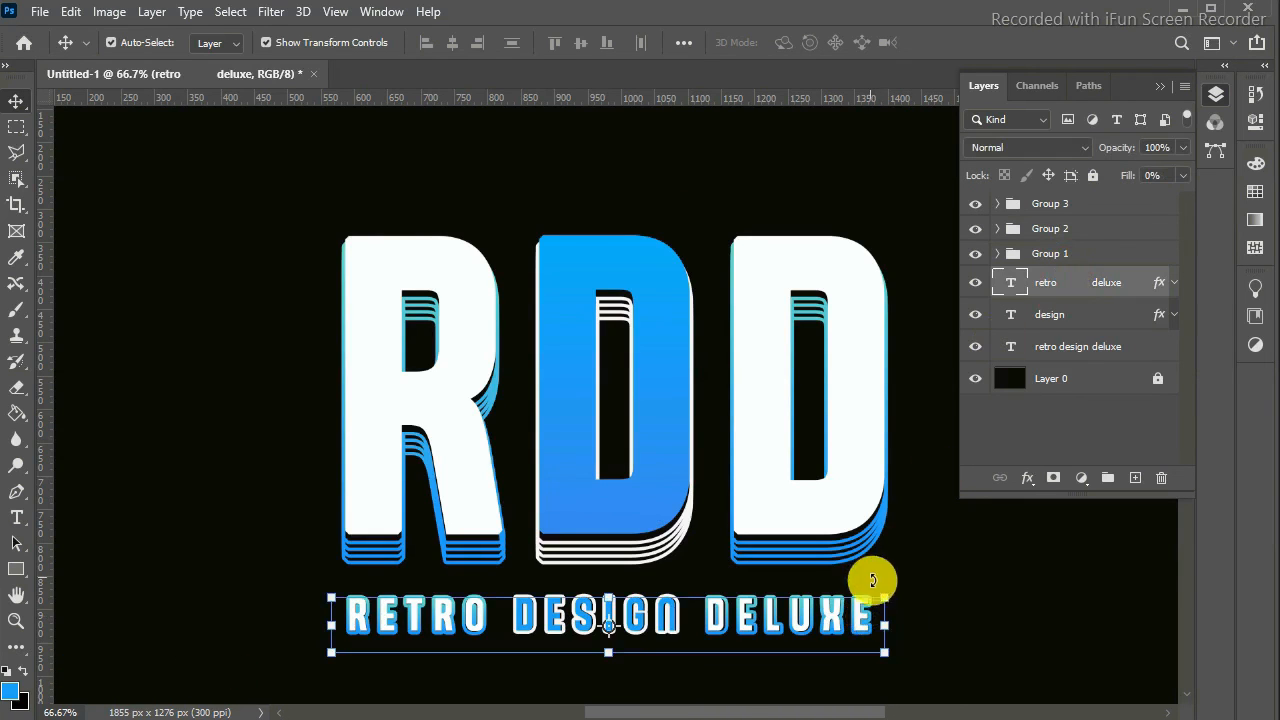
left_click_drag(886, 627, 886, 628)
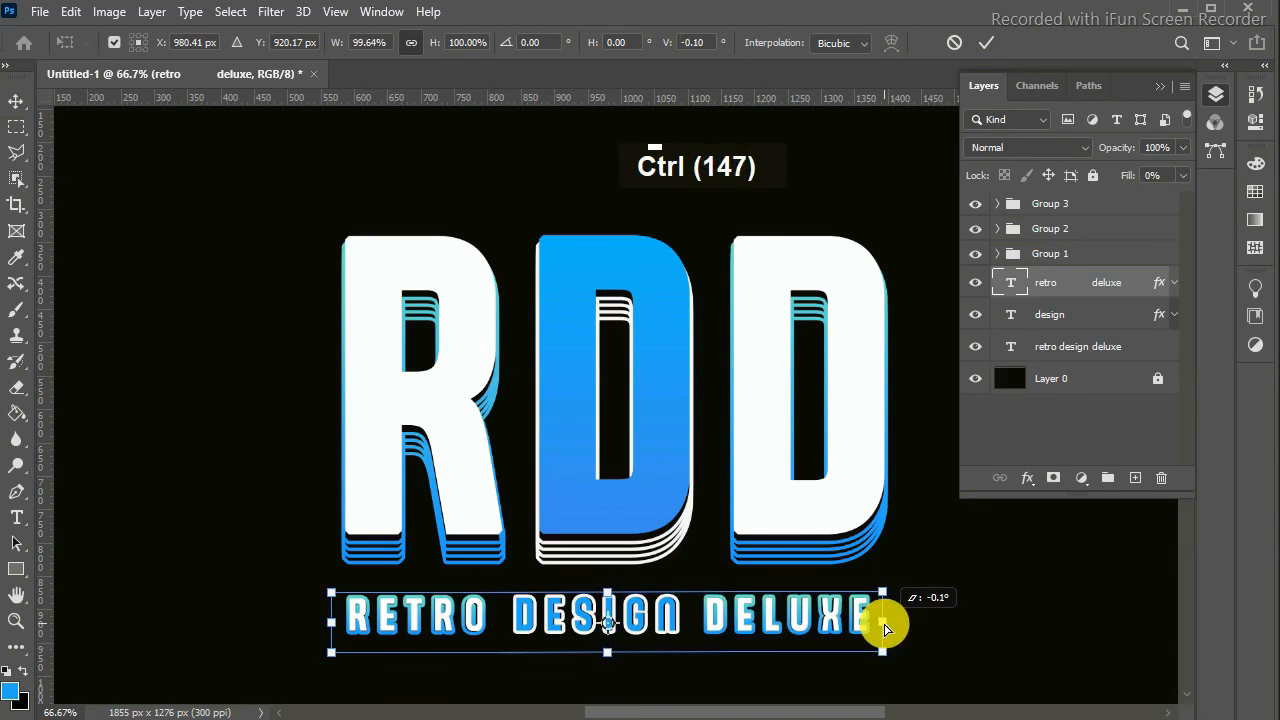